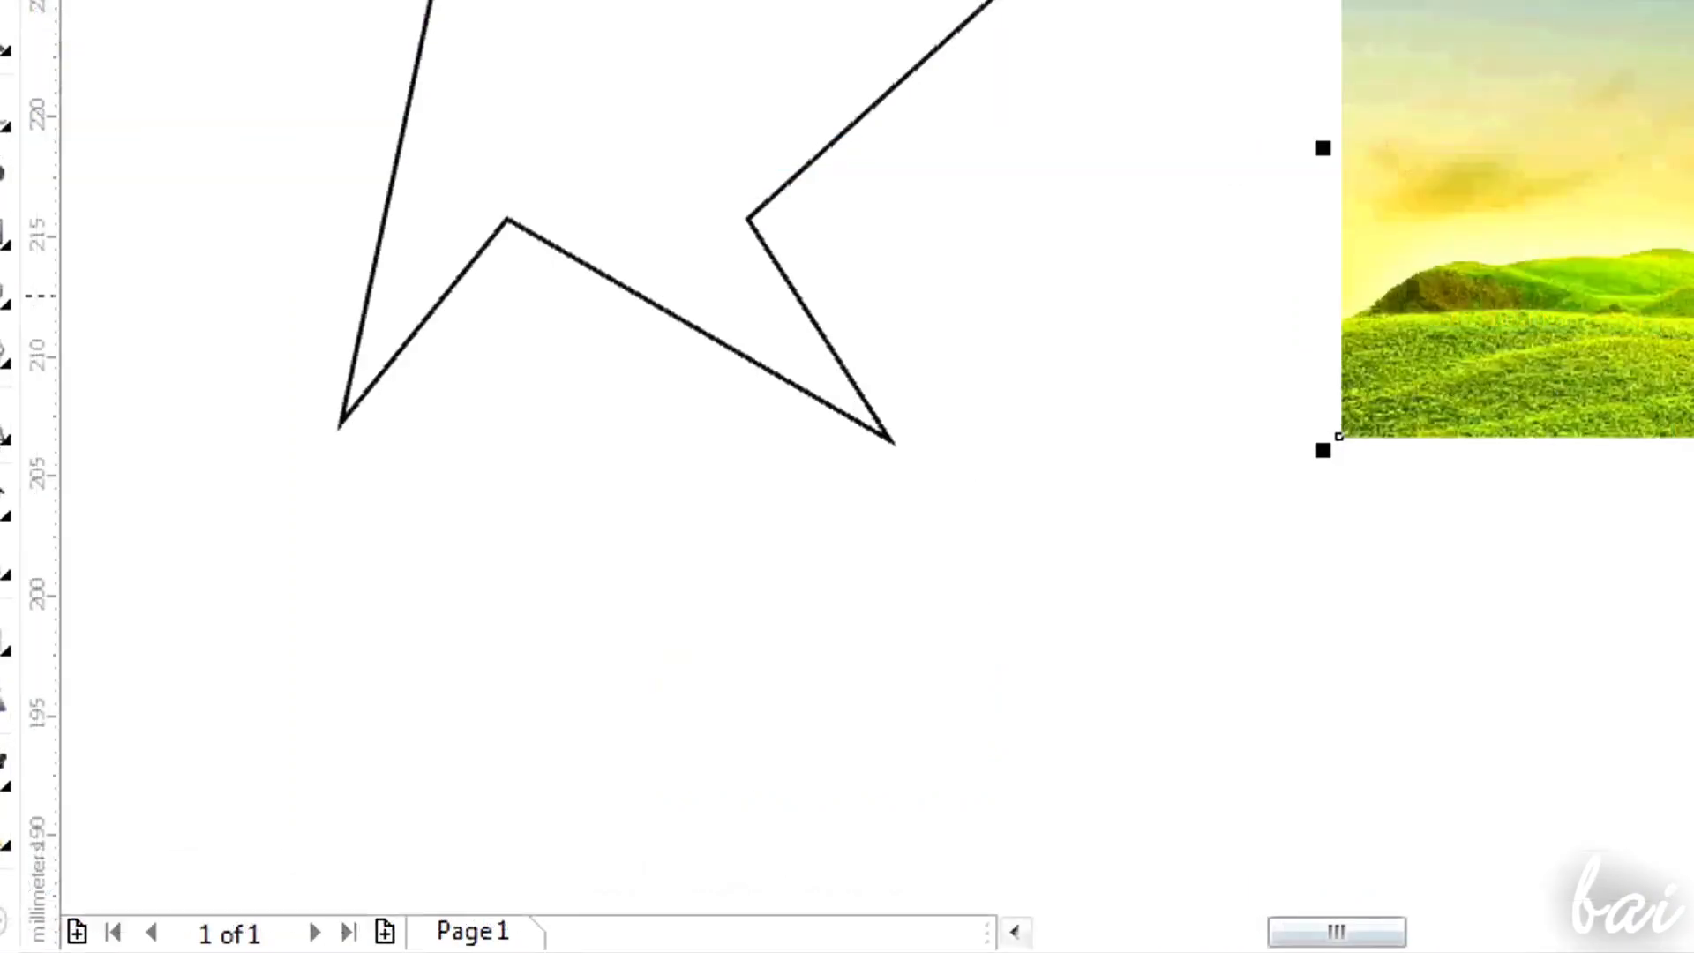
scroll(861, 459, "up", 1)
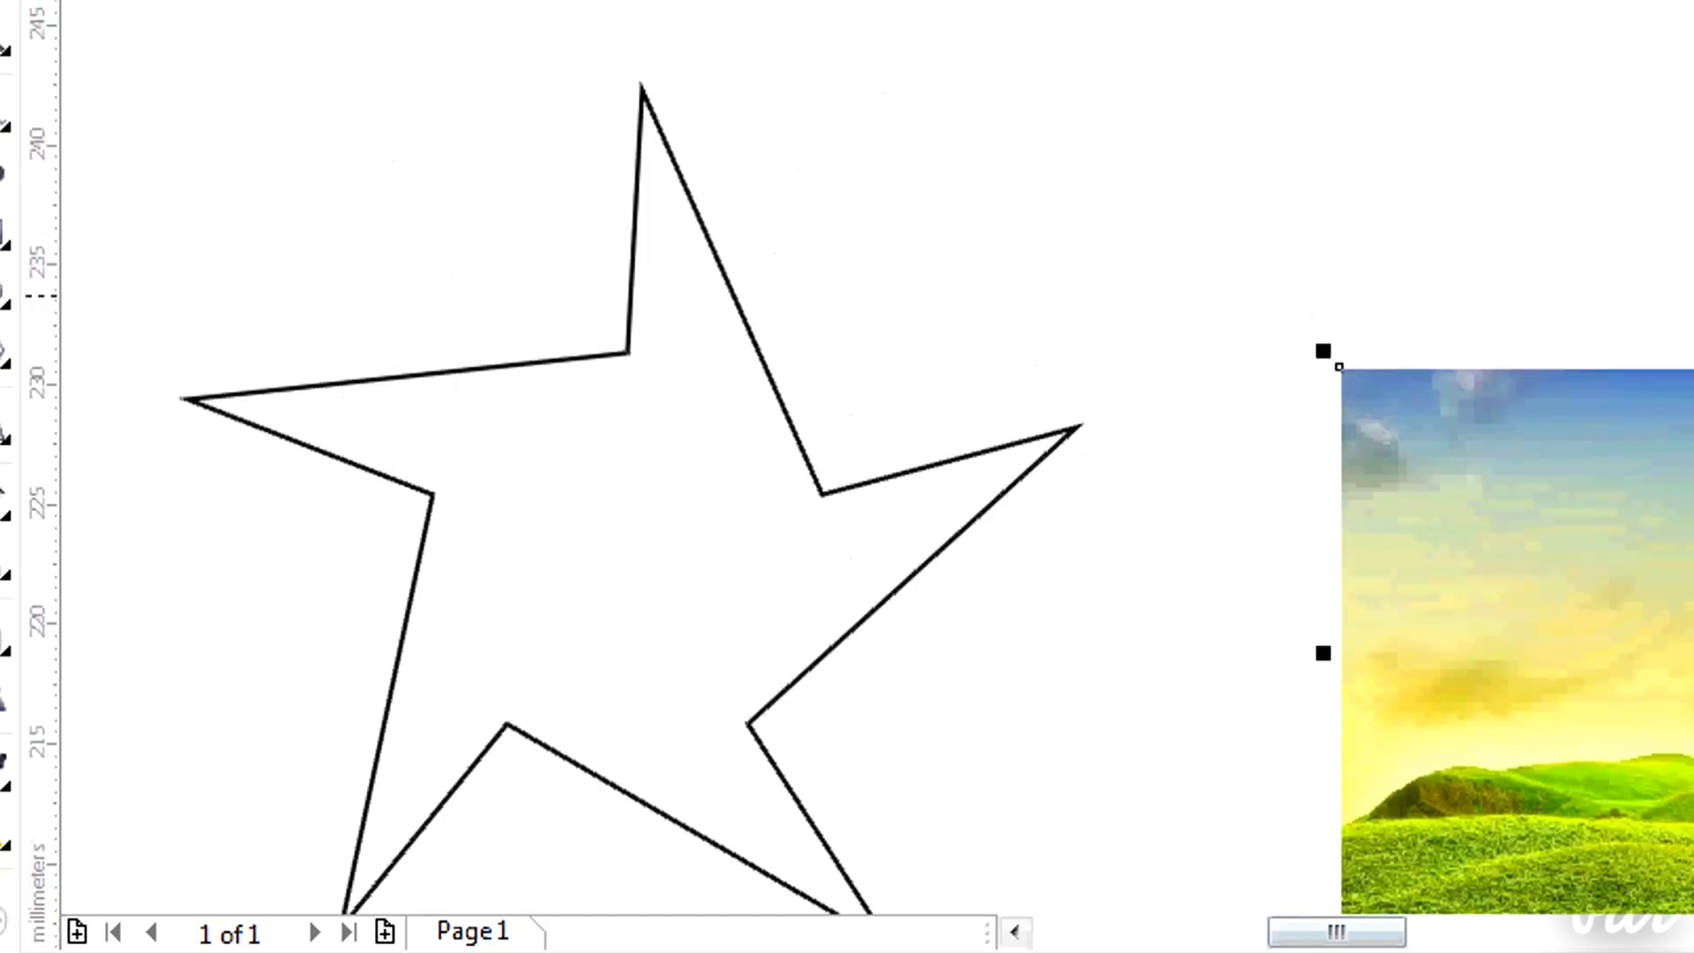
scroll(847, 459, "down", 2)
scroll(847, 459, "up", 1)
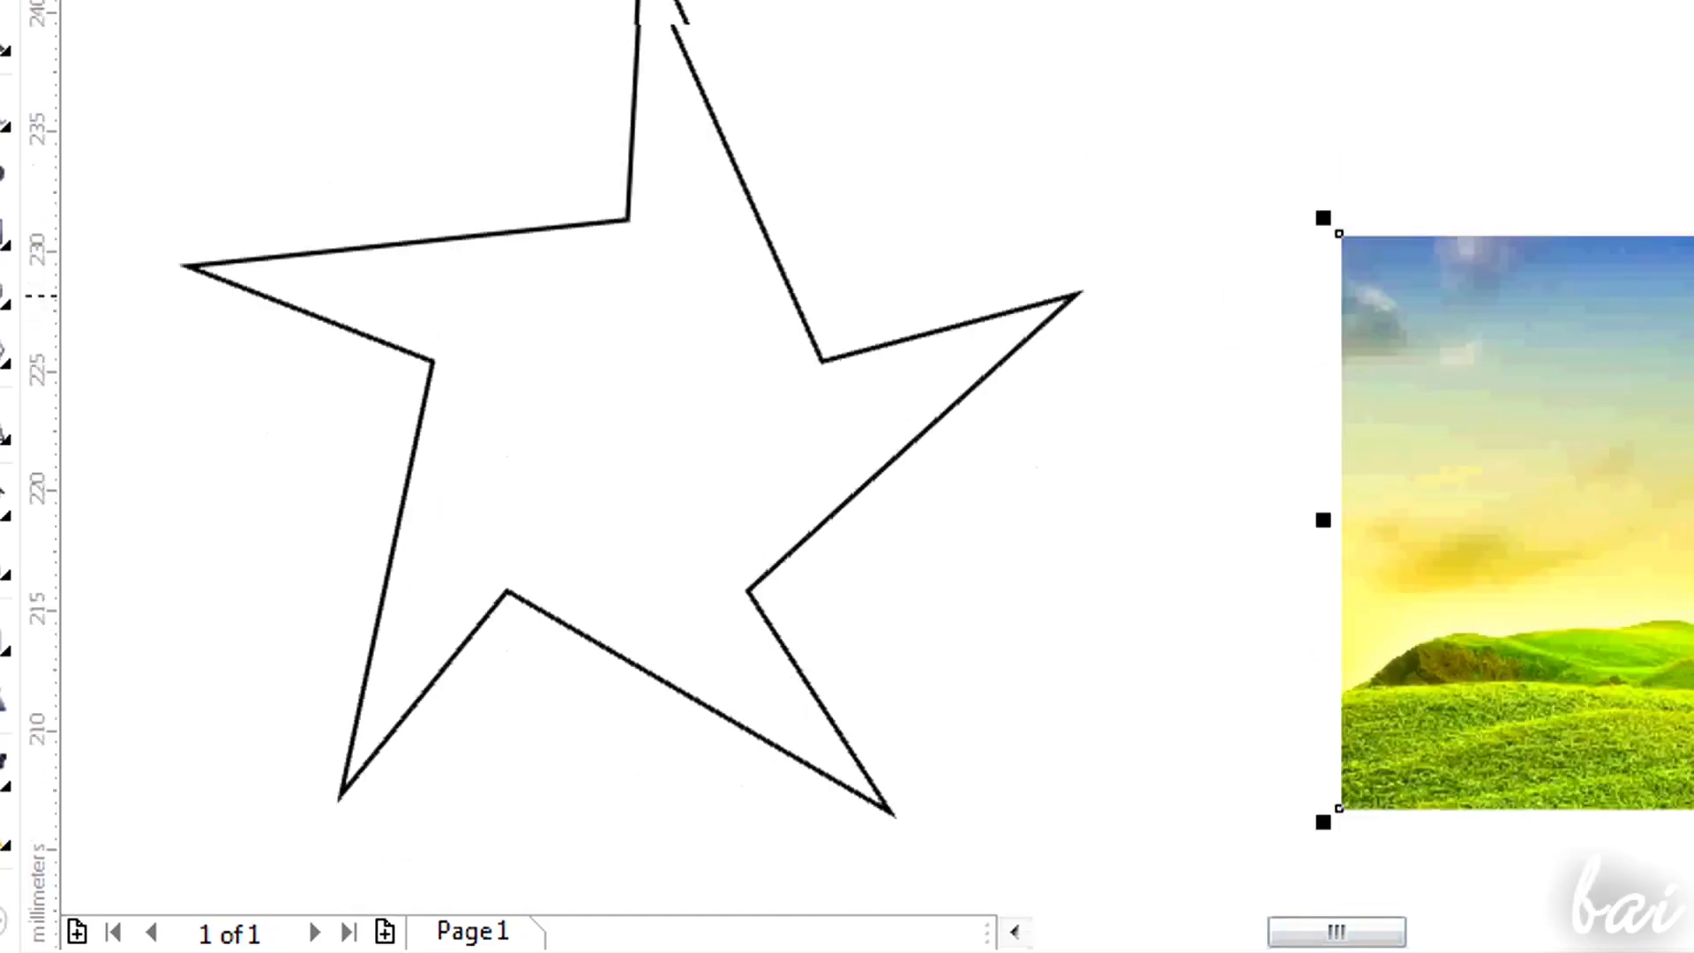
scroll(847, 458, "up", 1)
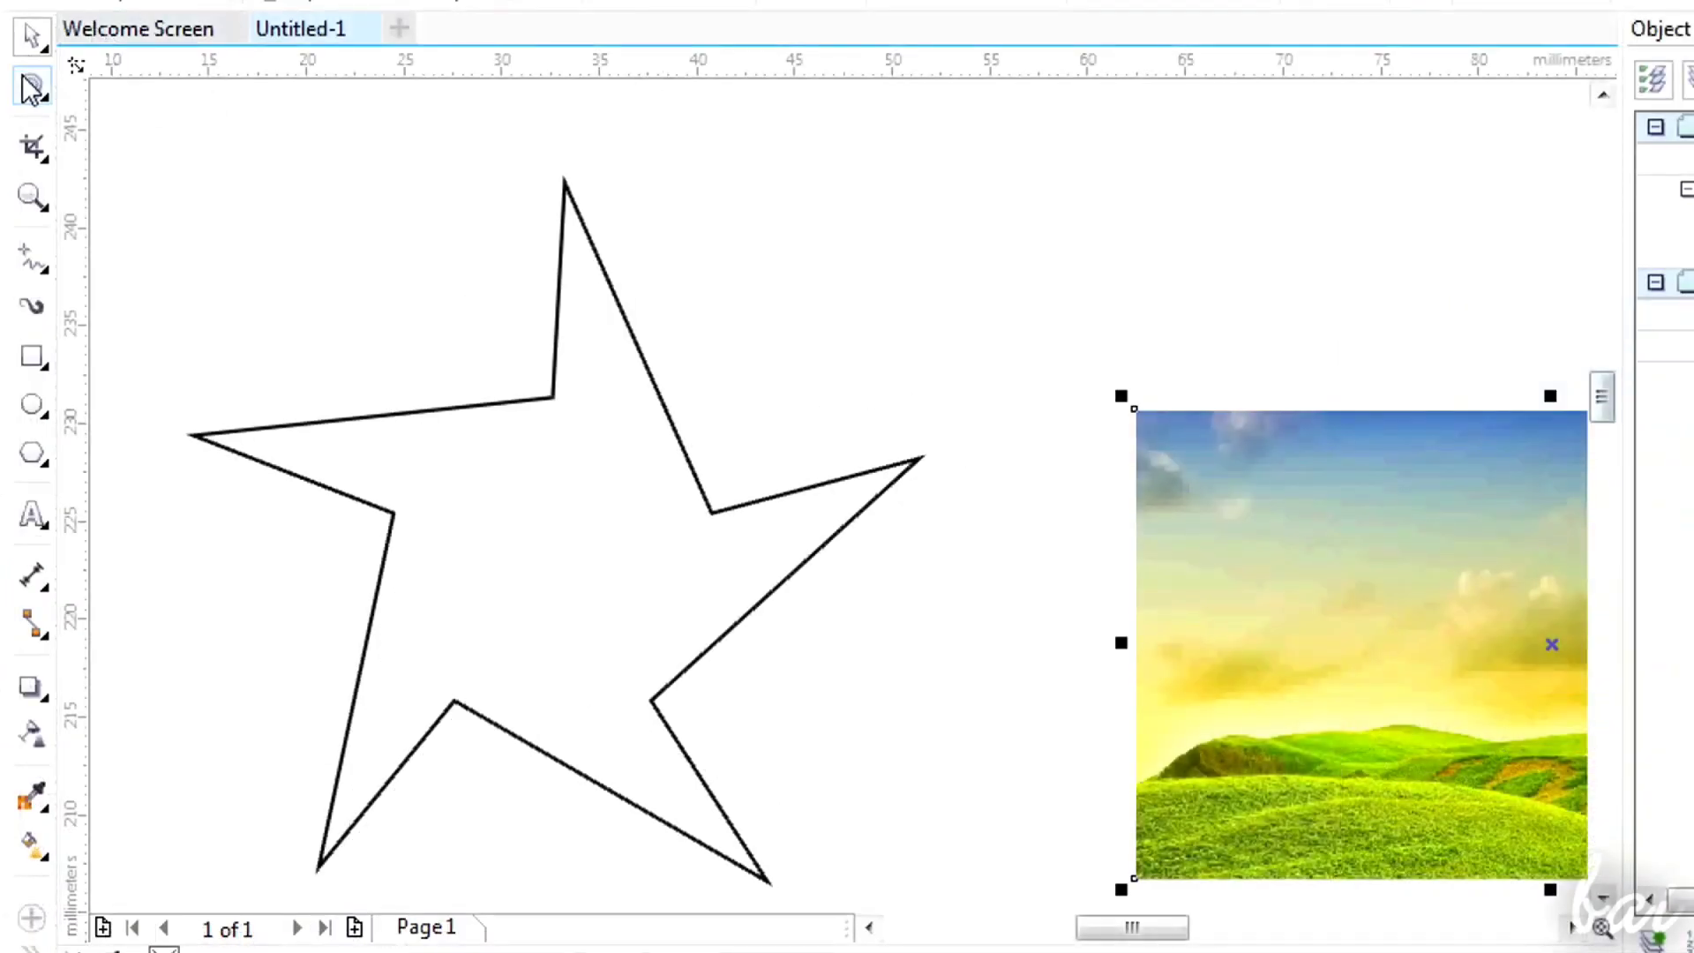
Step: Try to apply the Smooth tool across the upper-left corner of the landscape bitmap
left_click(34, 88)
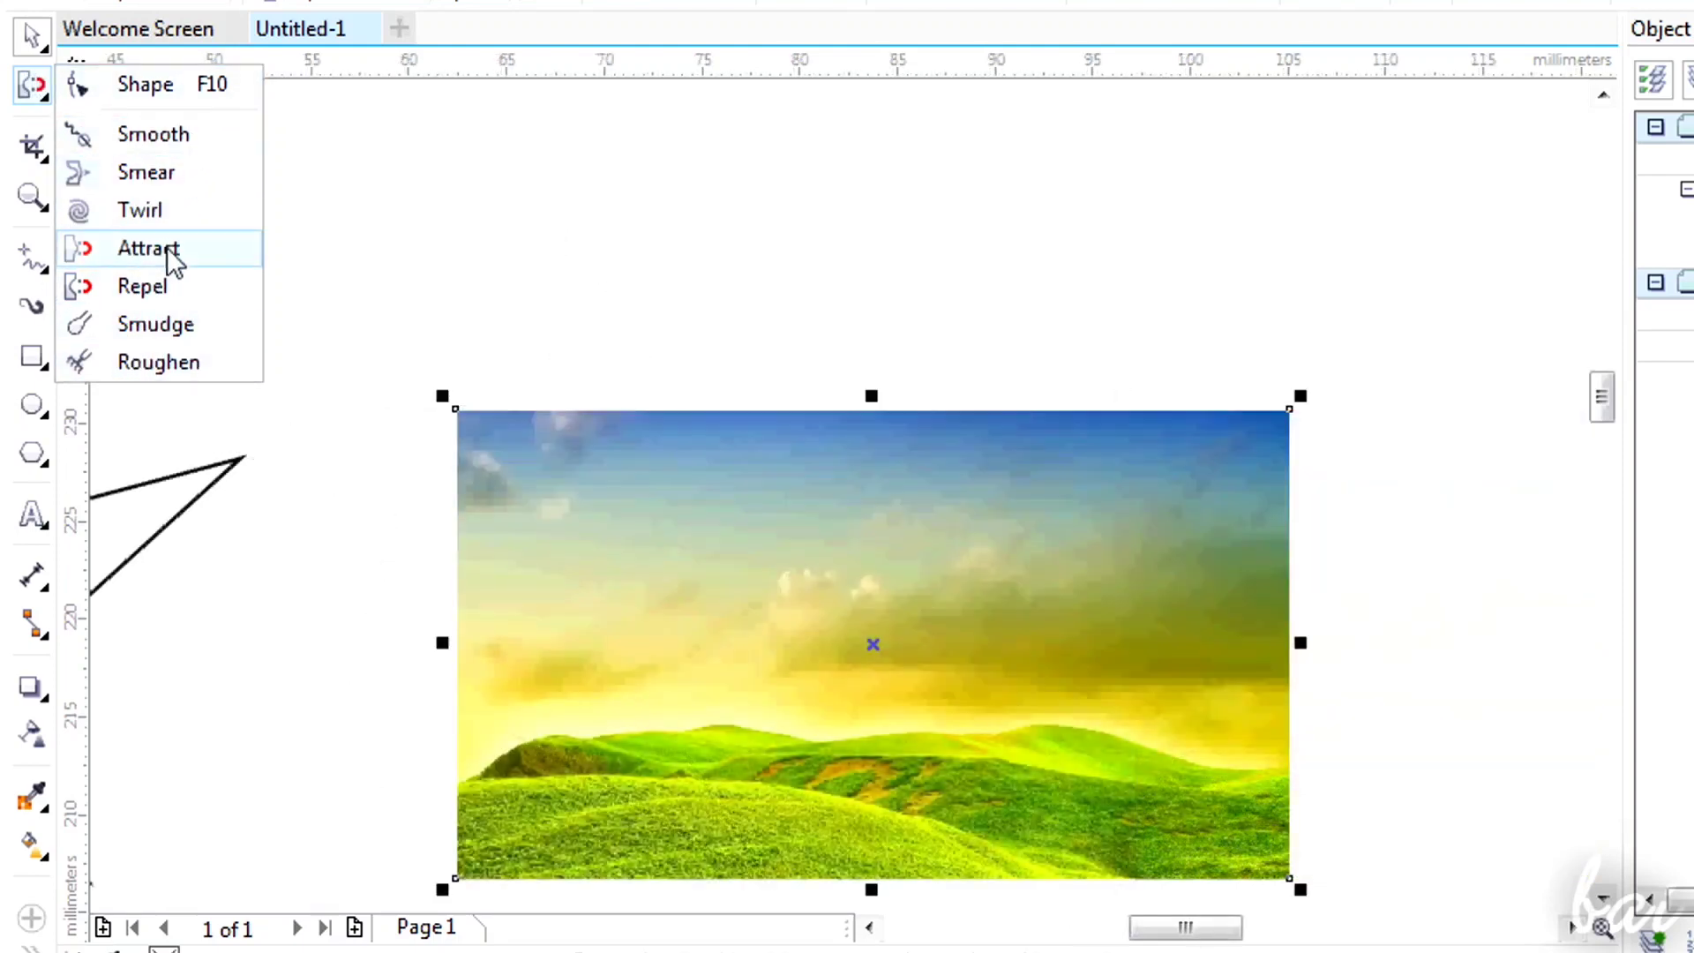
left_click(157, 170)
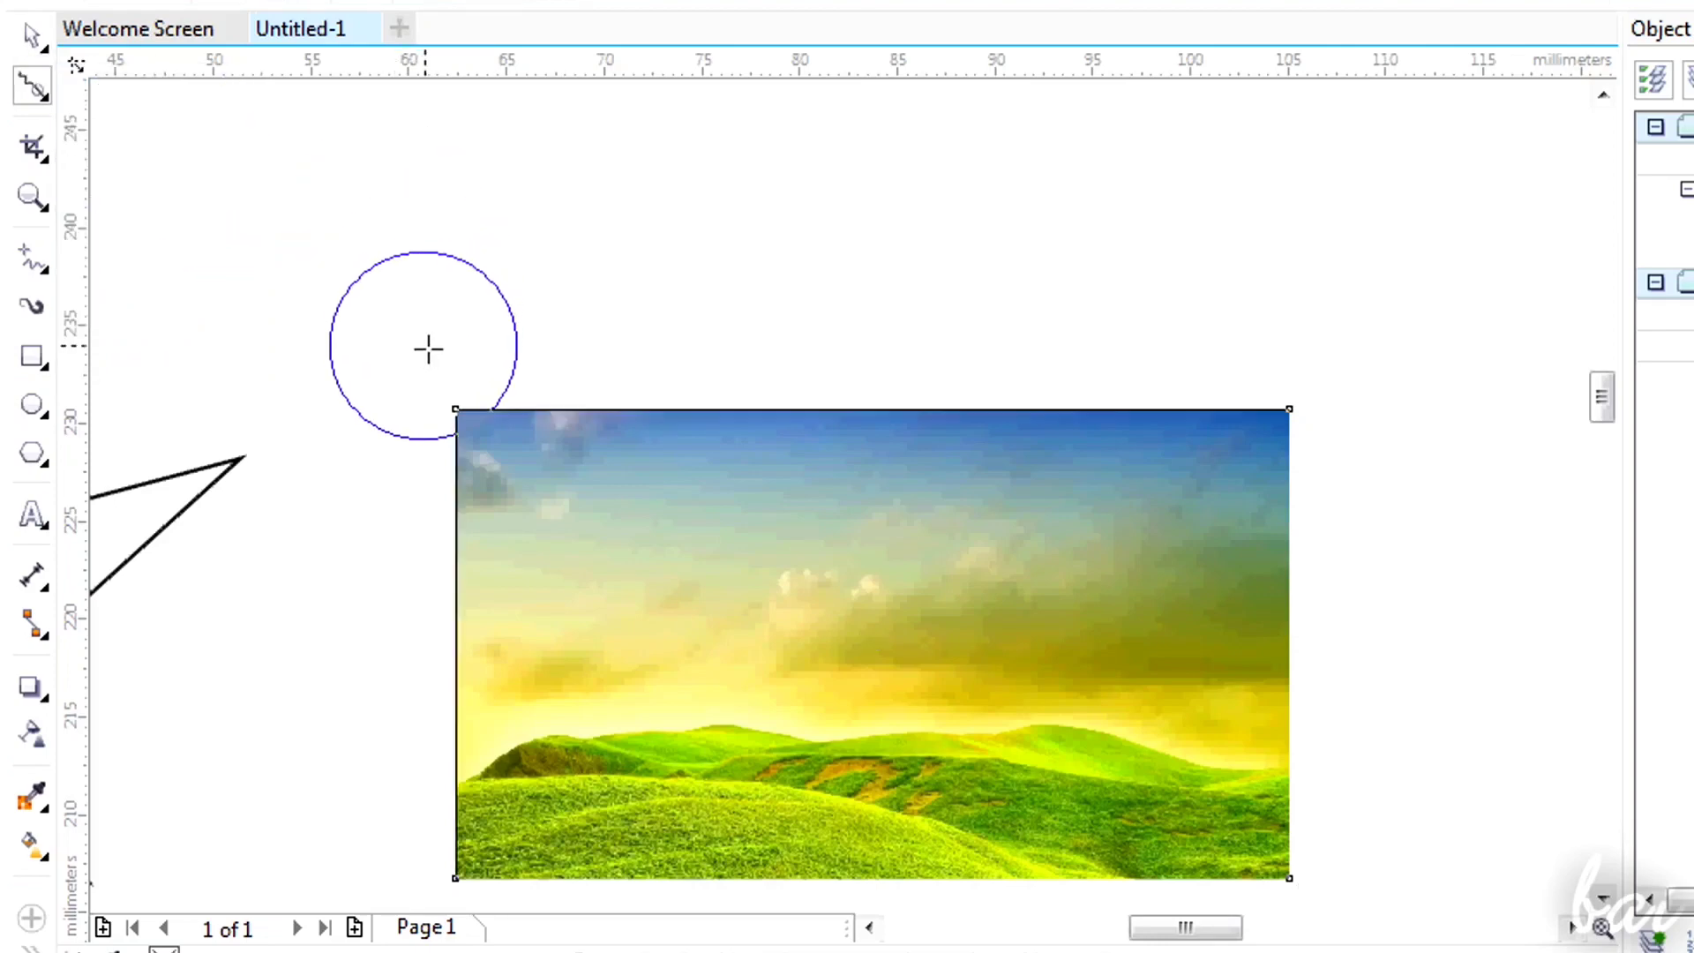
left_click_drag(468, 401, 617, 533)
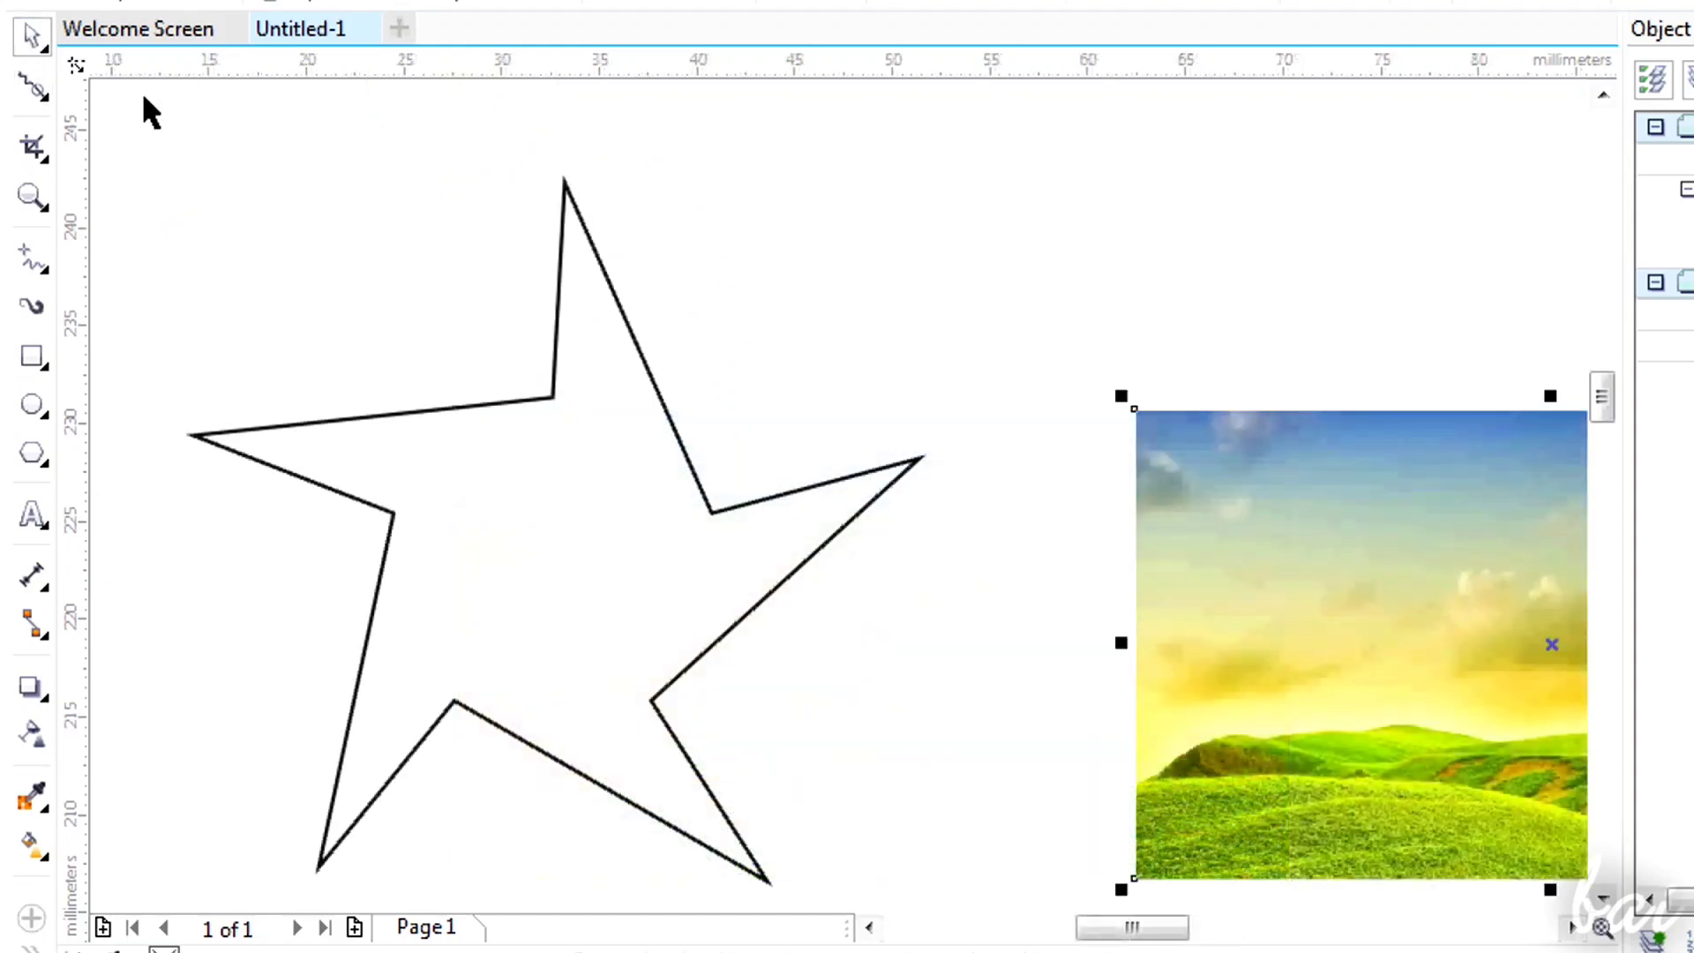
Step: Deform the star outline with the Attract tool, pulling its top tip to the left and reshaping the left arm
left_click(540, 427)
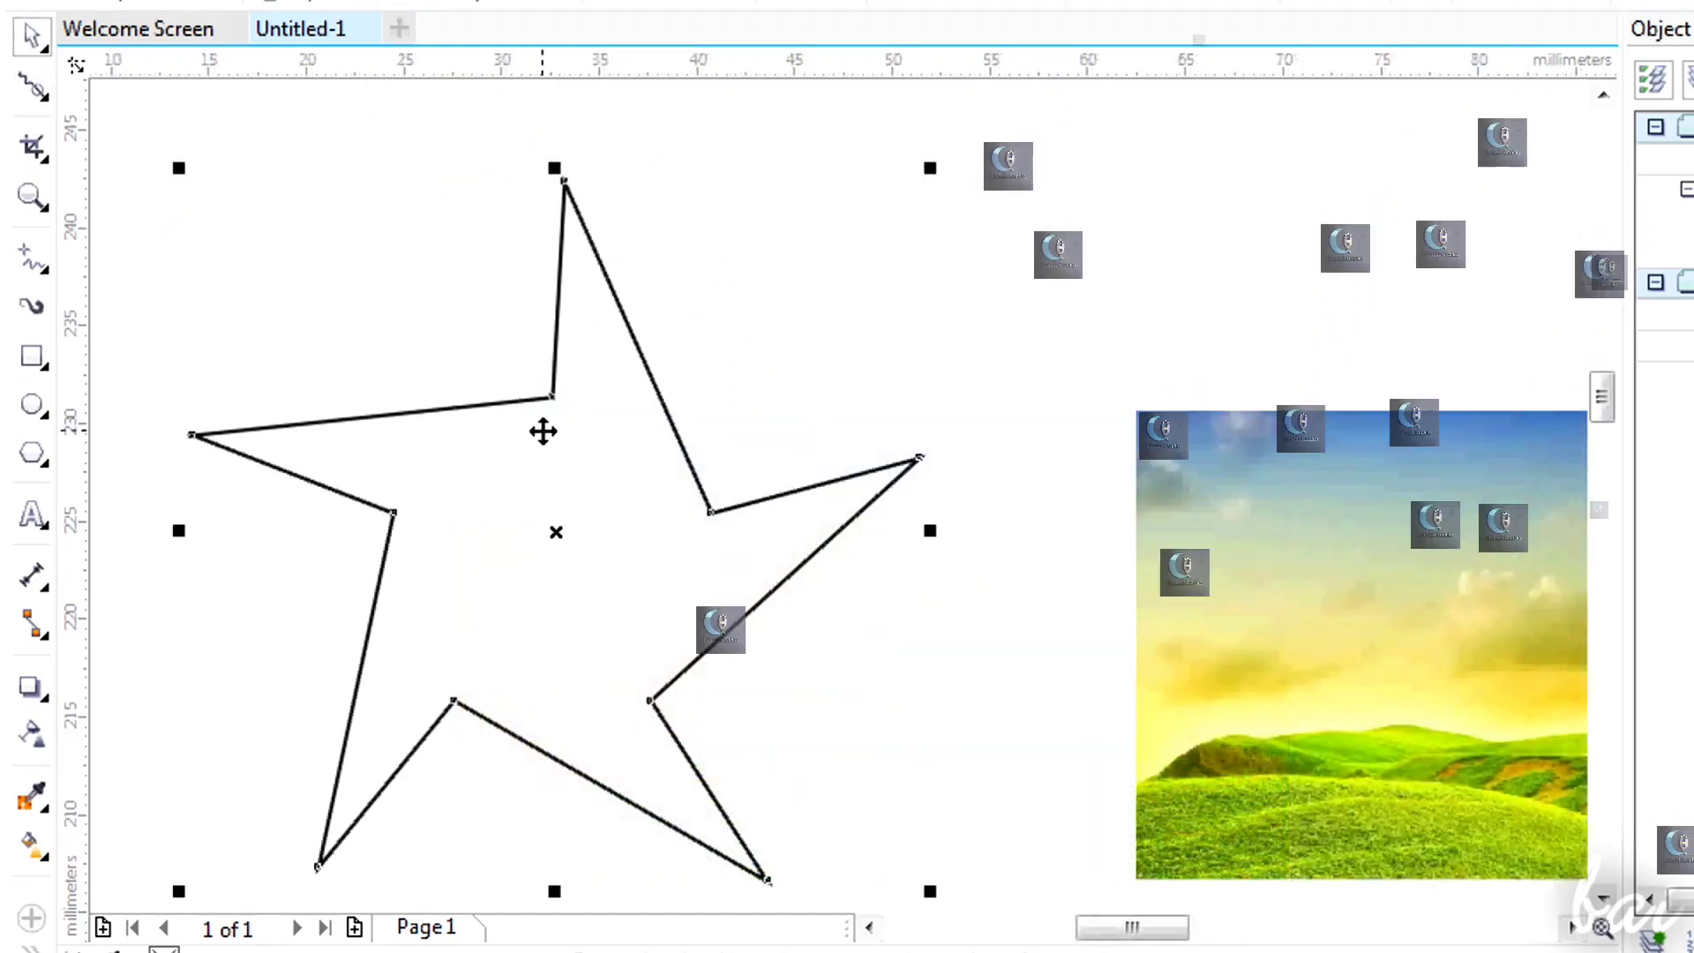
left_click(32, 85)
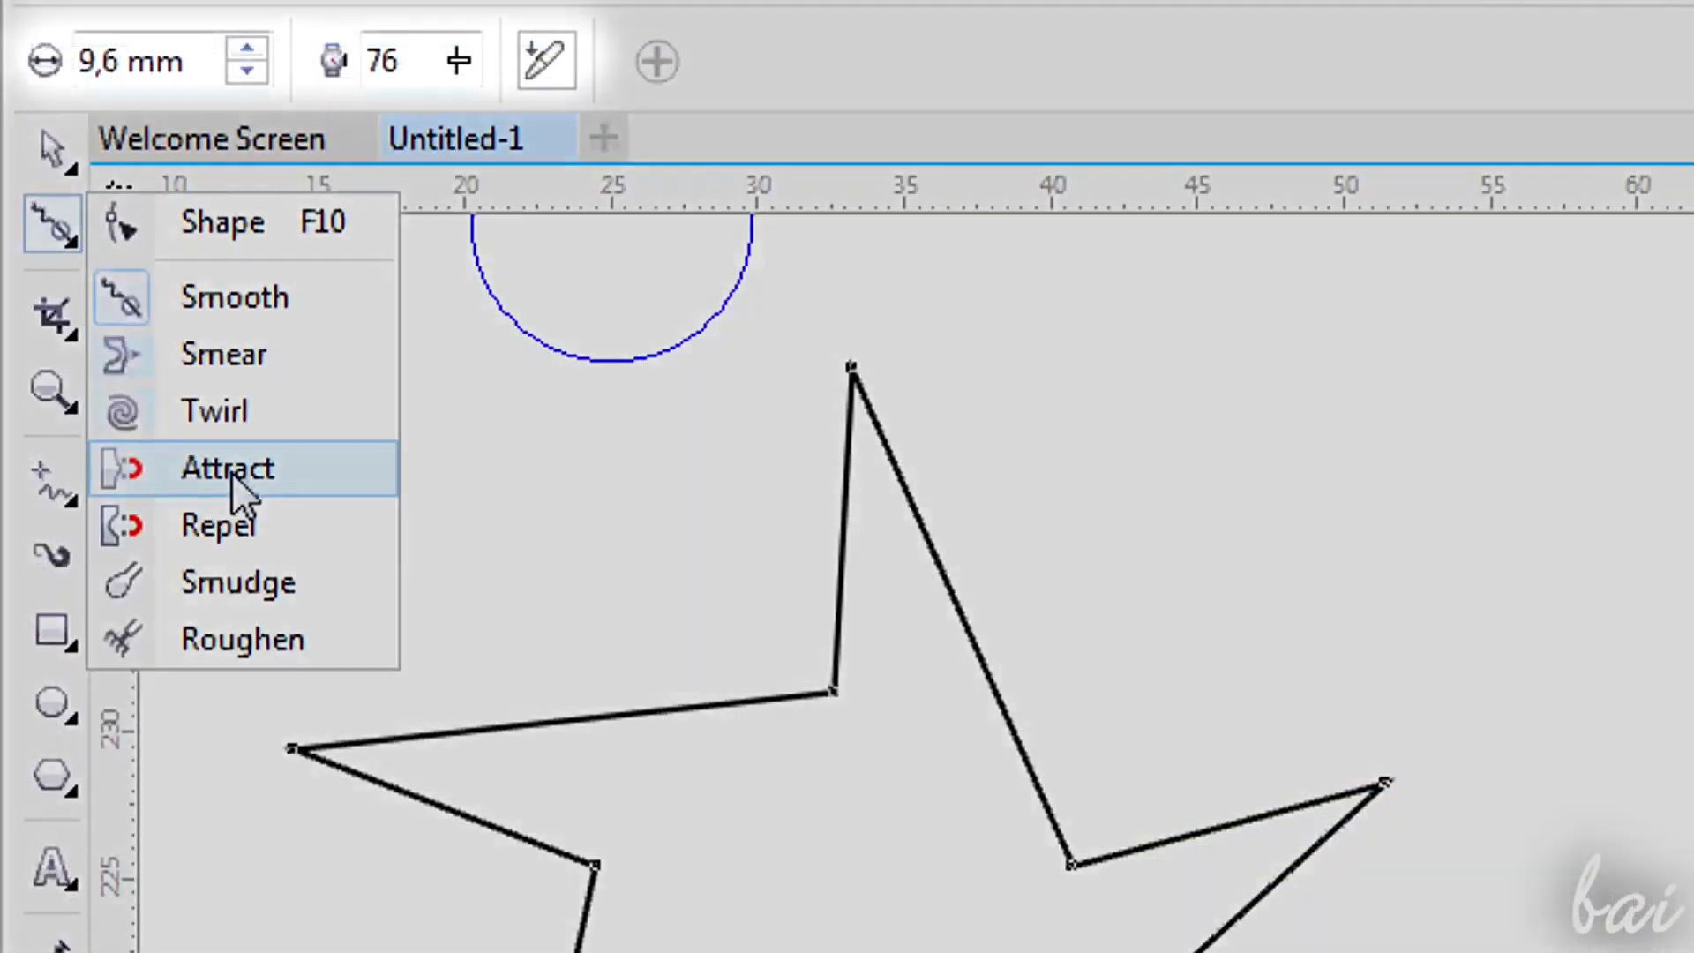
left_click(231, 473)
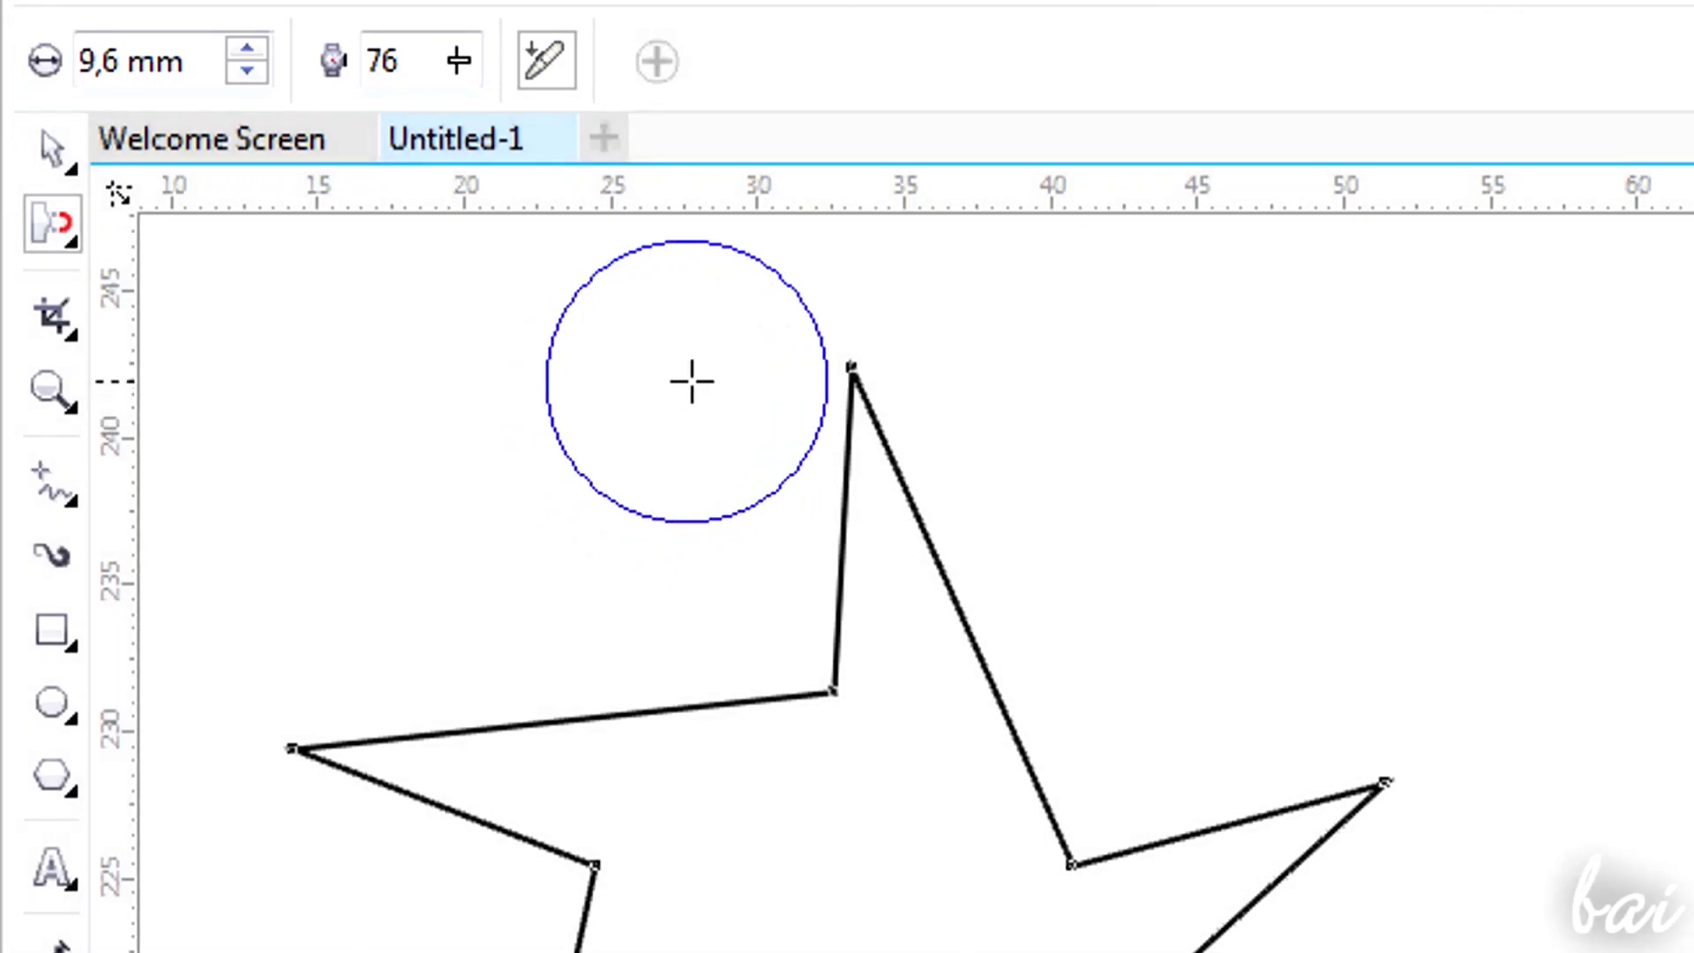
mouse_move(423, 201)
left_mouse_down()
mouse_move(481, 186)
mouse_move(397, 215)
left_mouse_up()
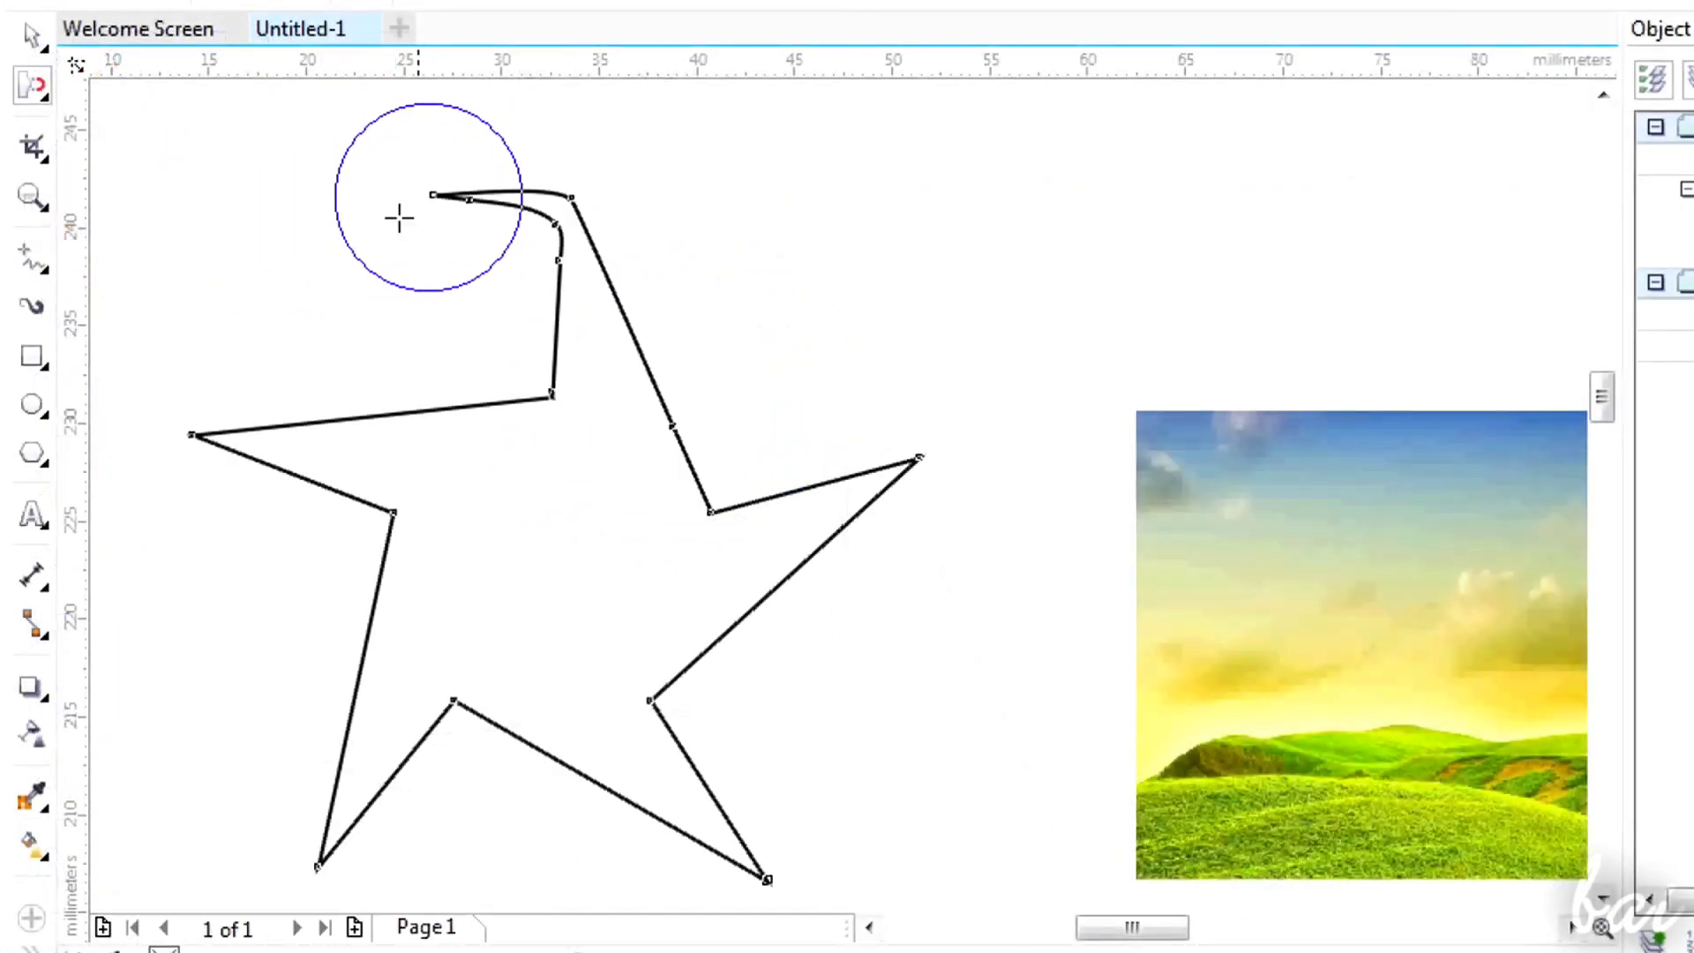
mouse_move(246, 398)
left_mouse_down()
mouse_move(231, 362)
mouse_move(249, 295)
mouse_move(283, 242)
mouse_move(341, 235)
left_mouse_up()
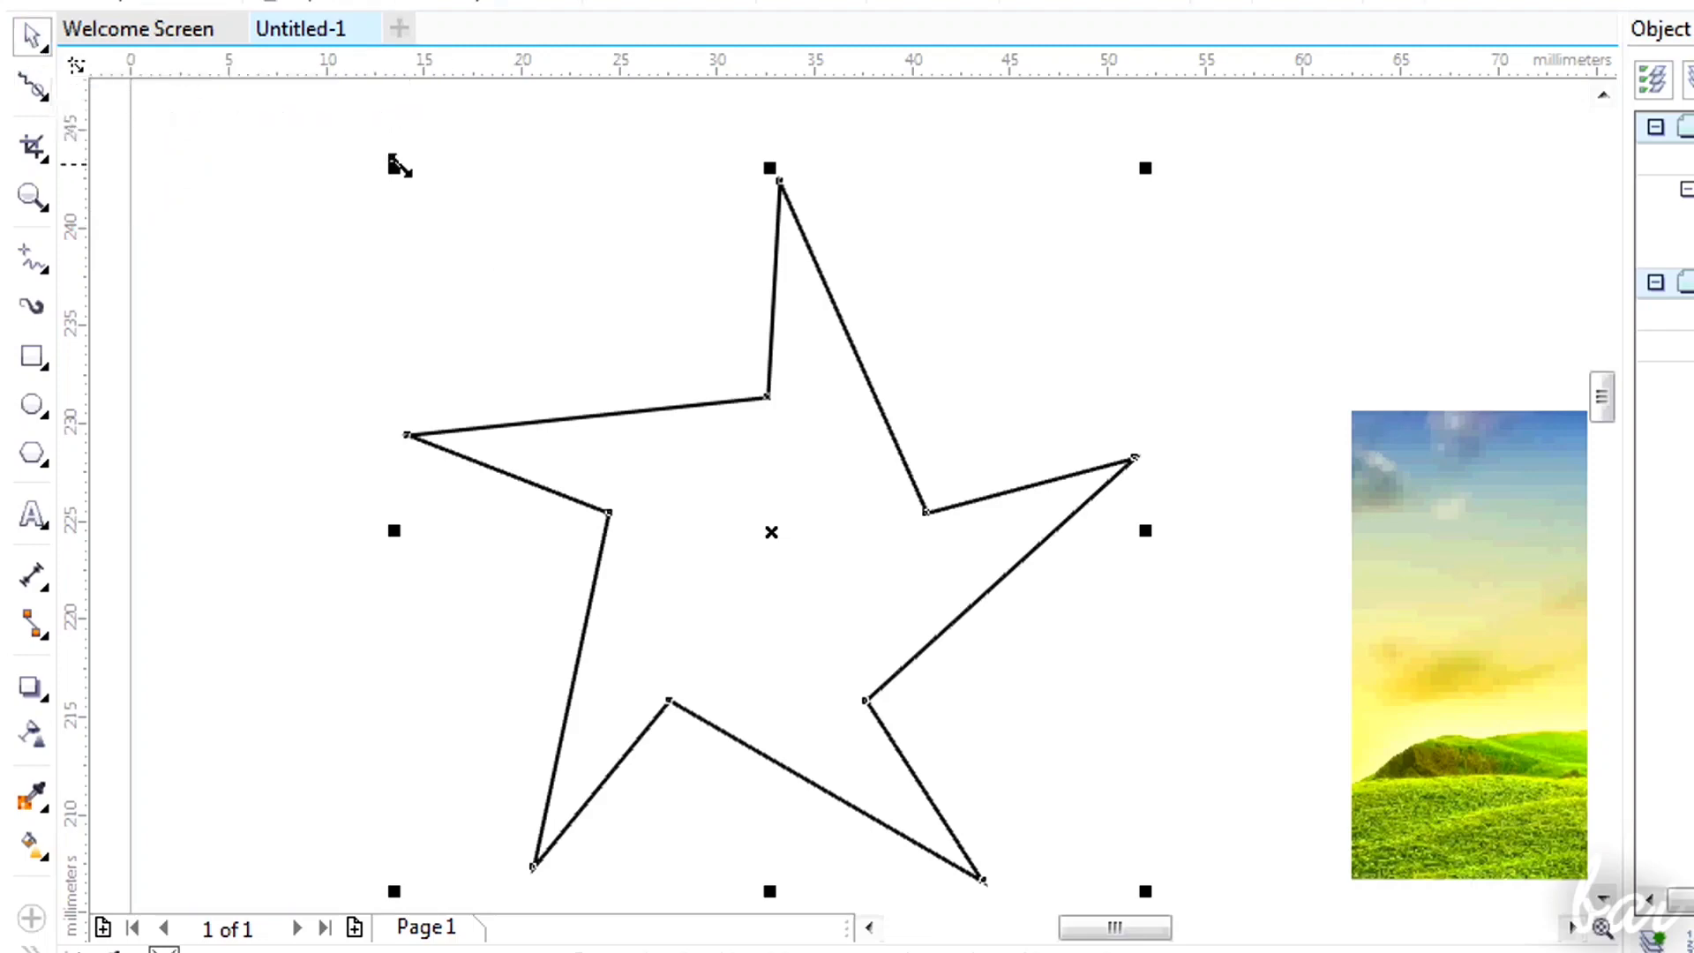
Step: Enlarge the star to about 38.5 × 37 mm and shift it slightly
left_click_drag(394, 165, 367, 144)
mouse_move(758, 437)
left_mouse_down()
mouse_move(777, 457)
mouse_move(765, 419)
left_mouse_up()
left_click(786, 401)
Step: Try to rotate the star about its centre, and cancel the rotation
scroll(794, 397, "down", 2)
mouse_move(775, 256)
left_mouse_down()
mouse_move(870, 257)
mouse_move(590, 267)
mouse_move(781, 265)
left_mouse_up()
left_click_drag(979, 262, 547, 283)
key("Escape")
scroll(605, 254, "up", 1)
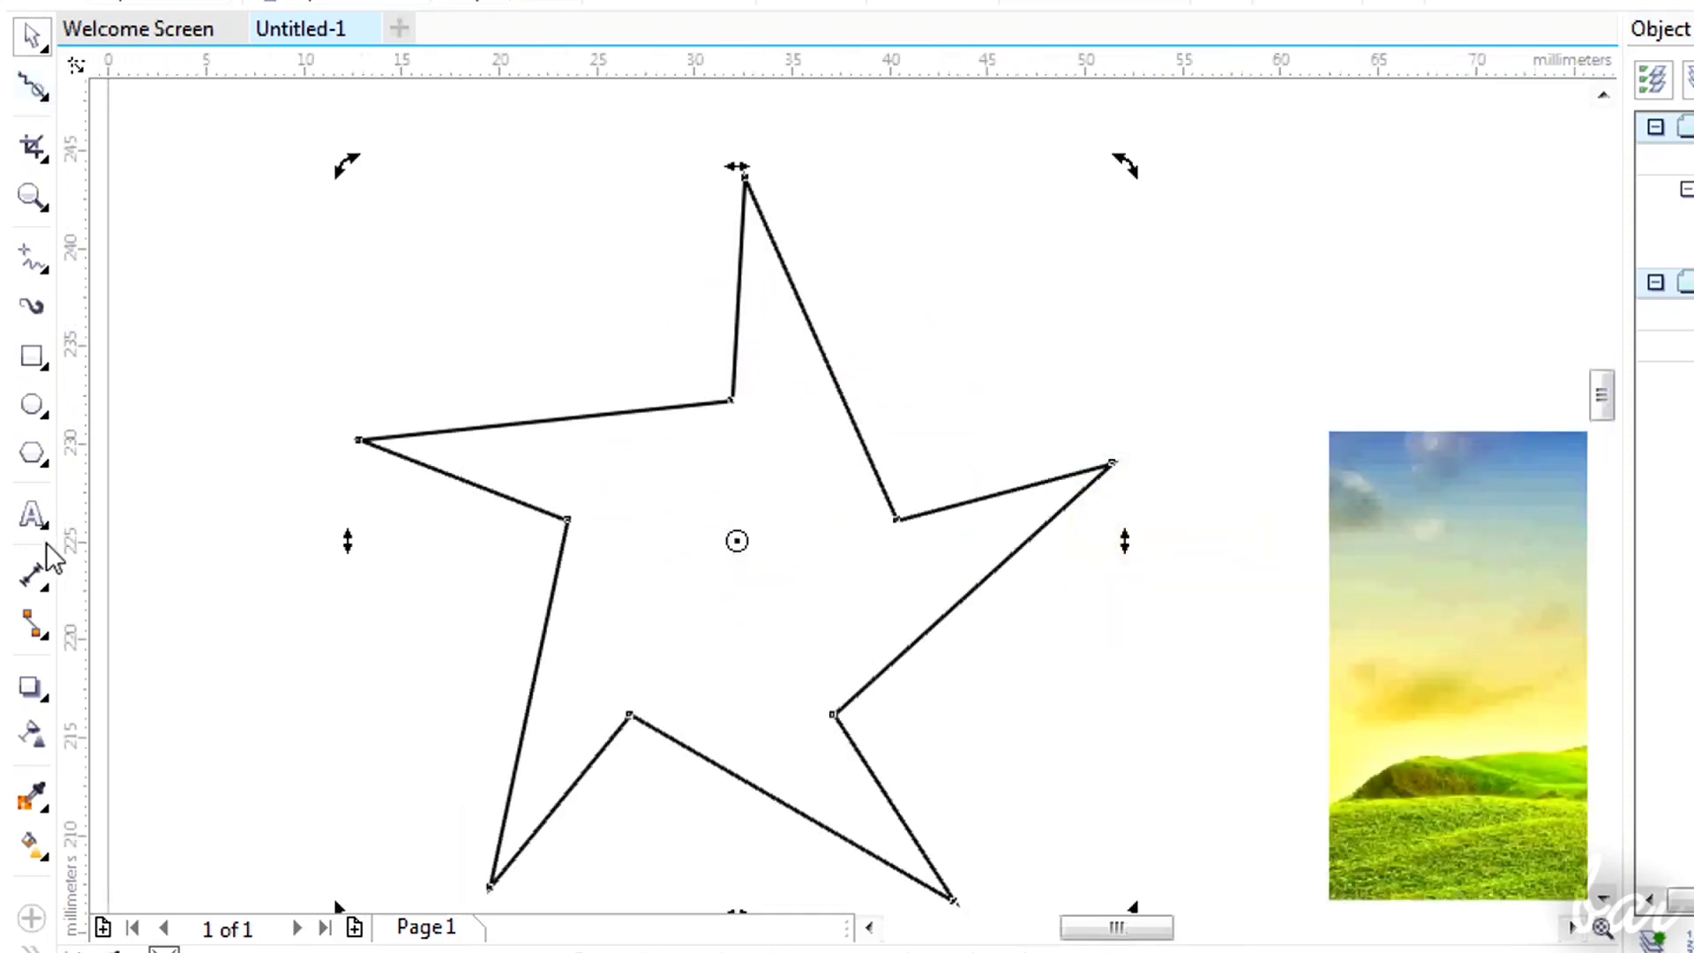
Step: Add a drop shadow to the star, offset about 10.9 mm to the left and 3.8 mm down from it
left_click(34, 704)
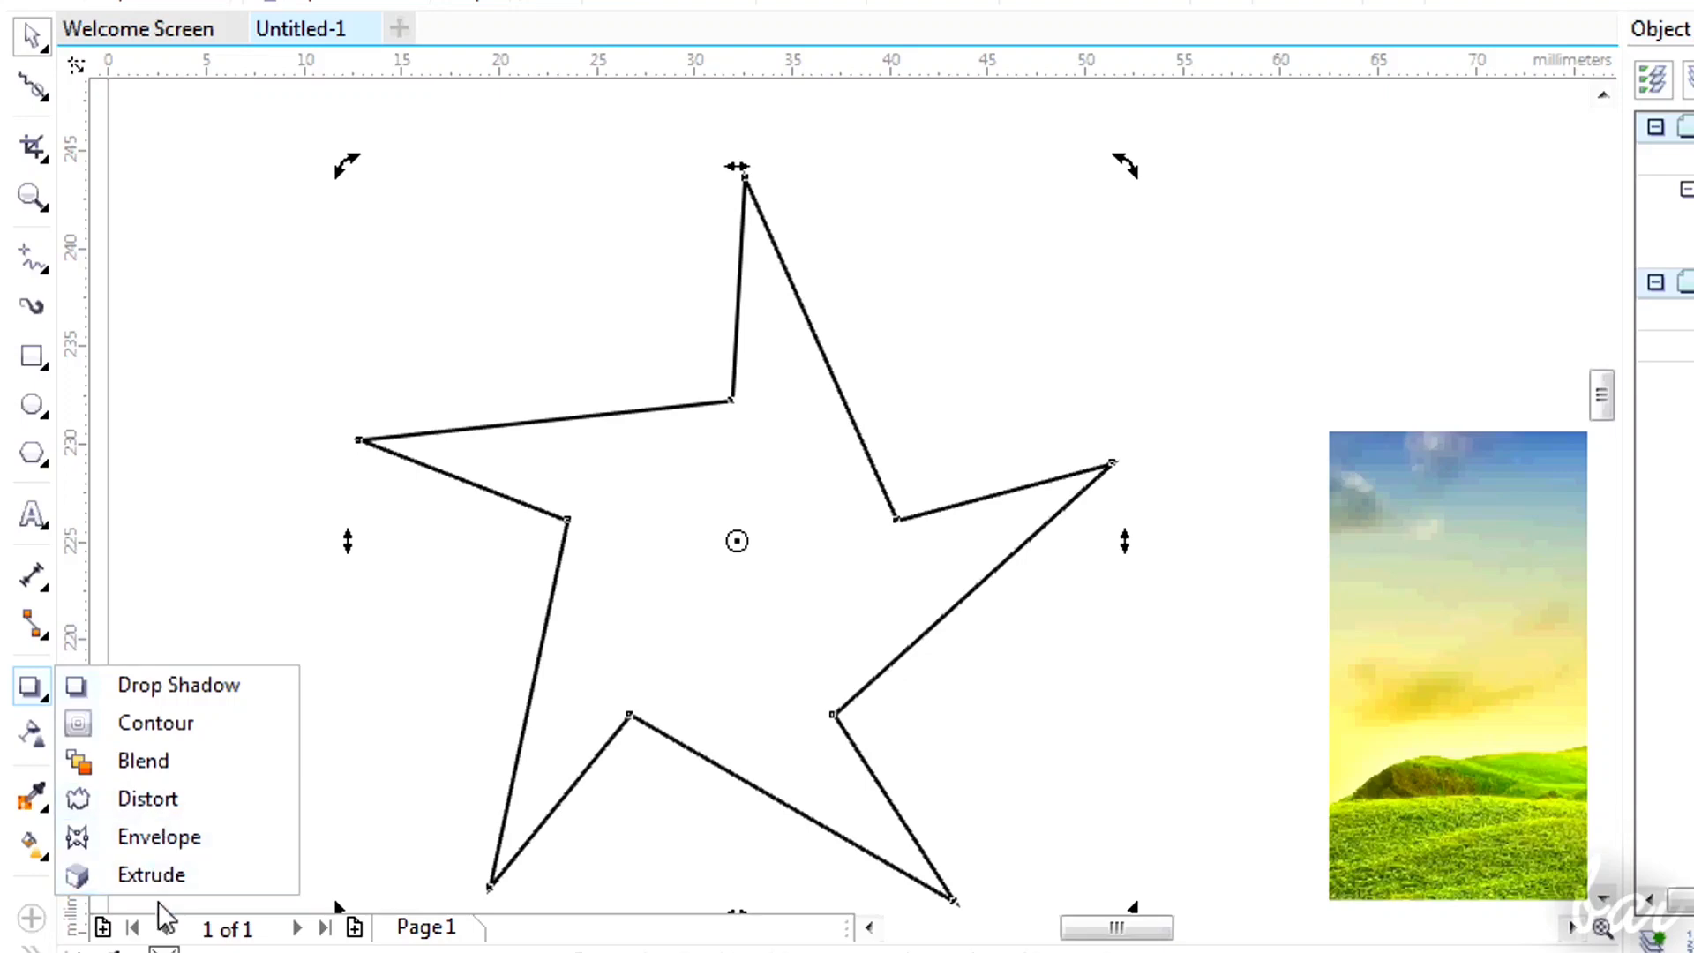
left_click(181, 687)
scroll(713, 568, "down", 2)
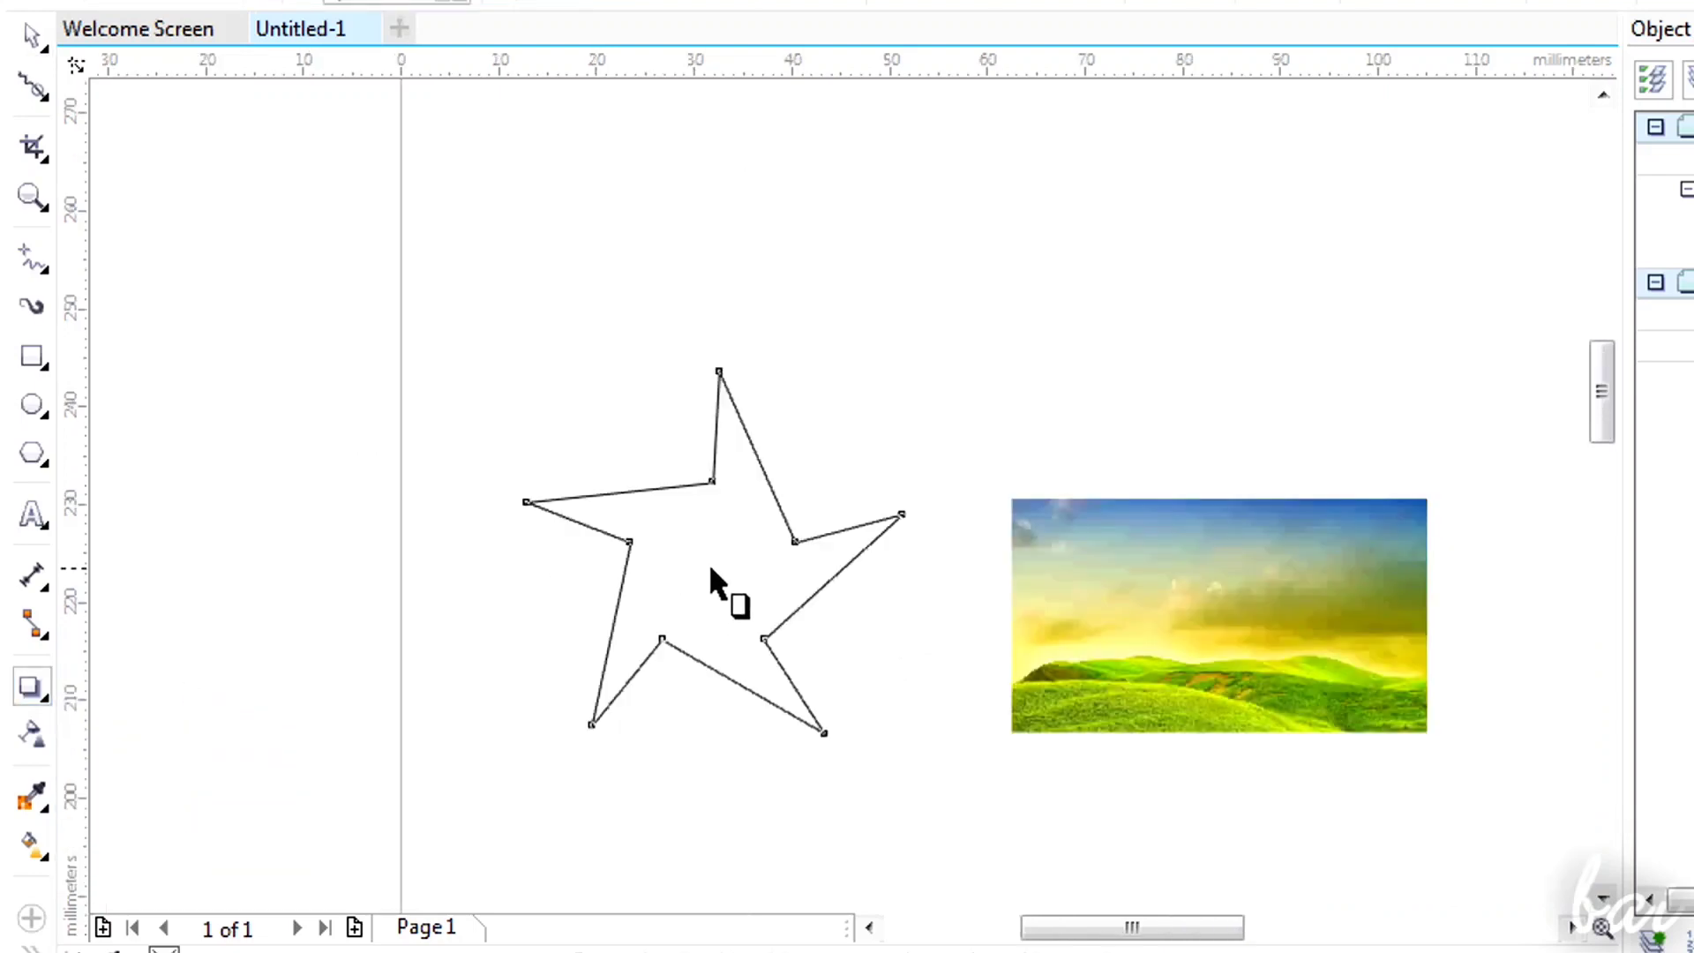
left_click_drag(712, 549, 416, 656)
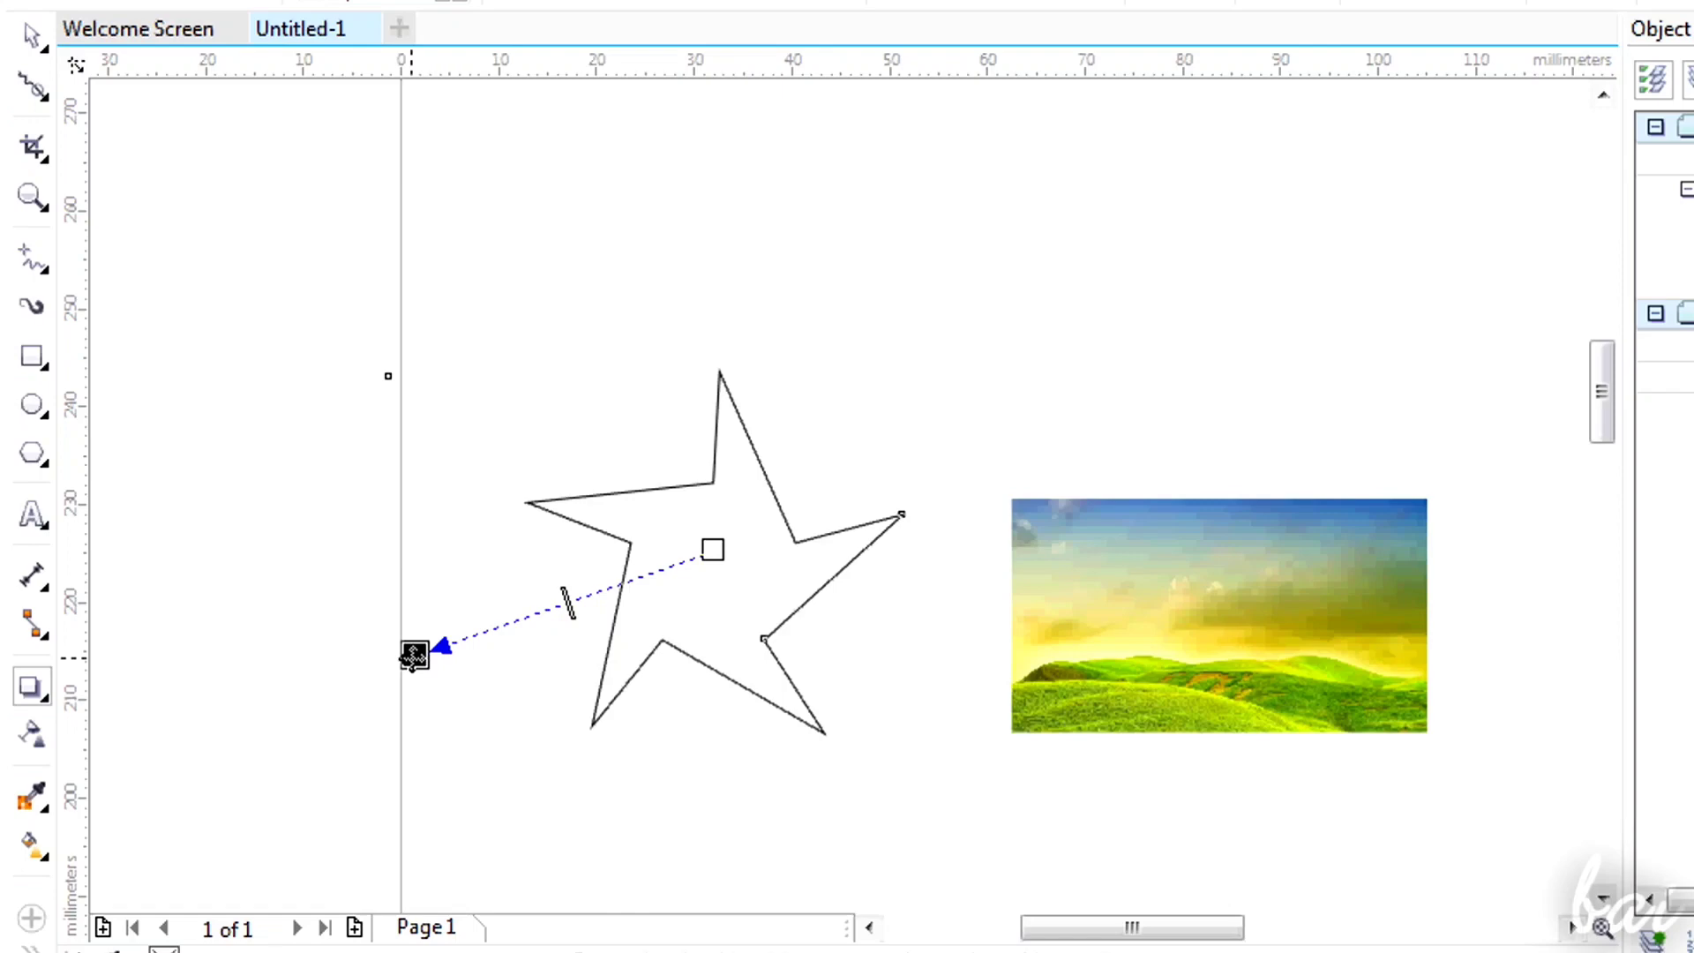
scroll(415, 654, "up", 2)
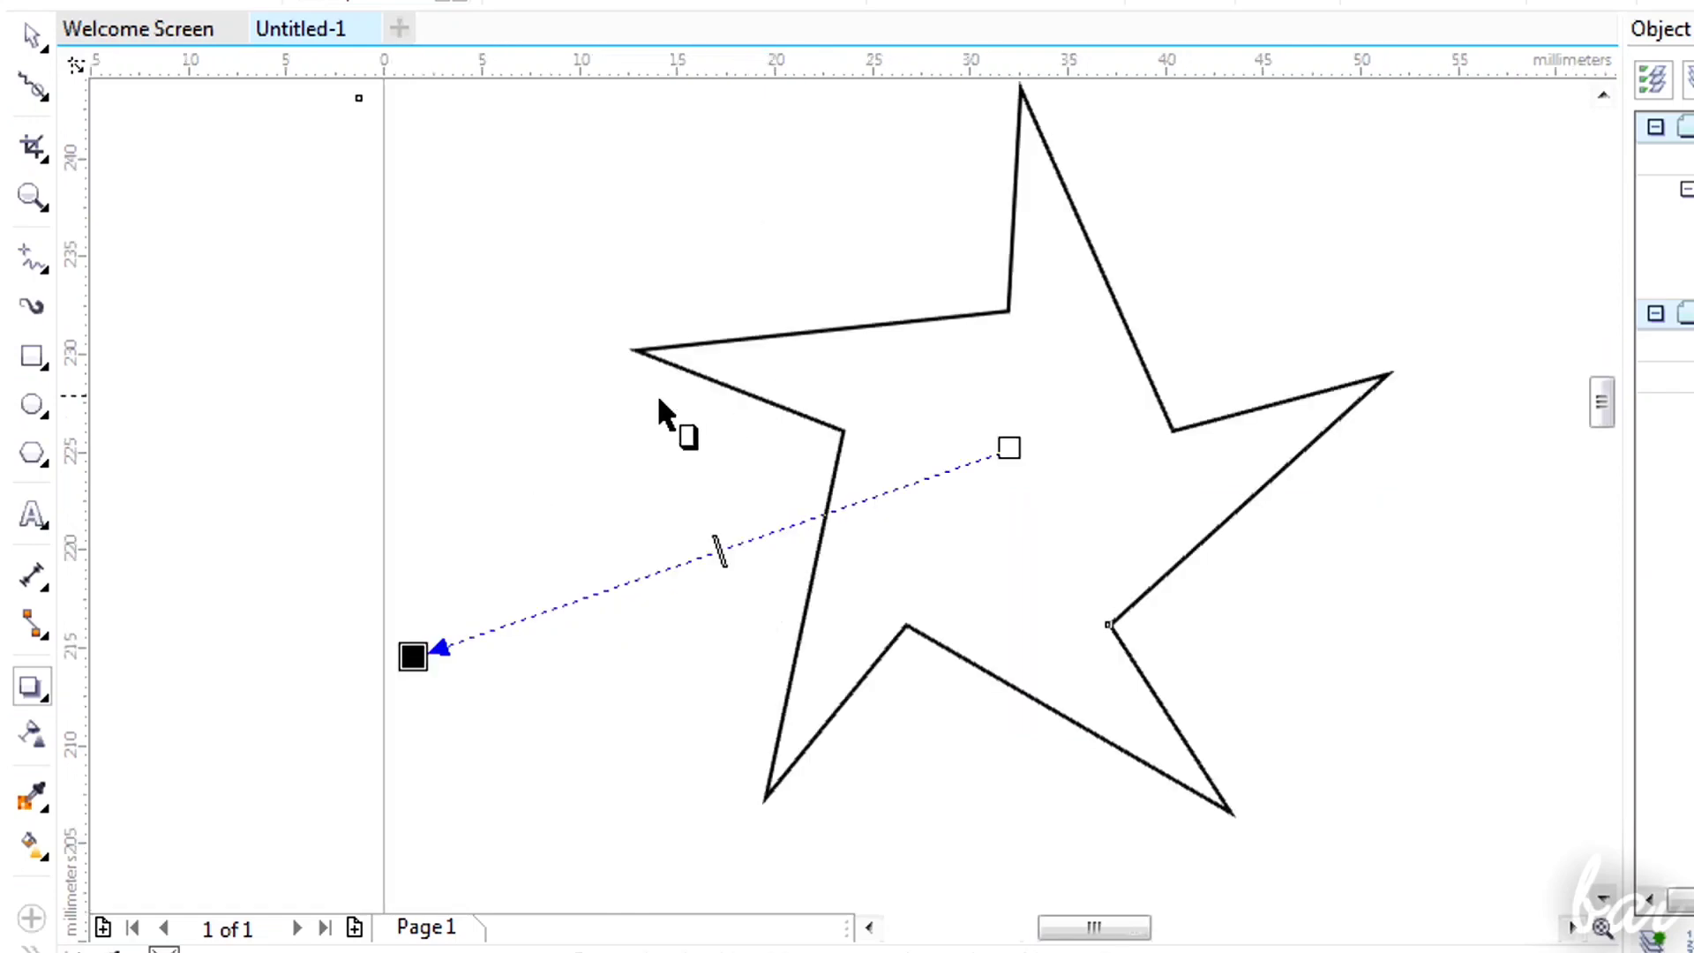
Step: Give the star a uniform red fill
scroll(569, 478, "down", 2)
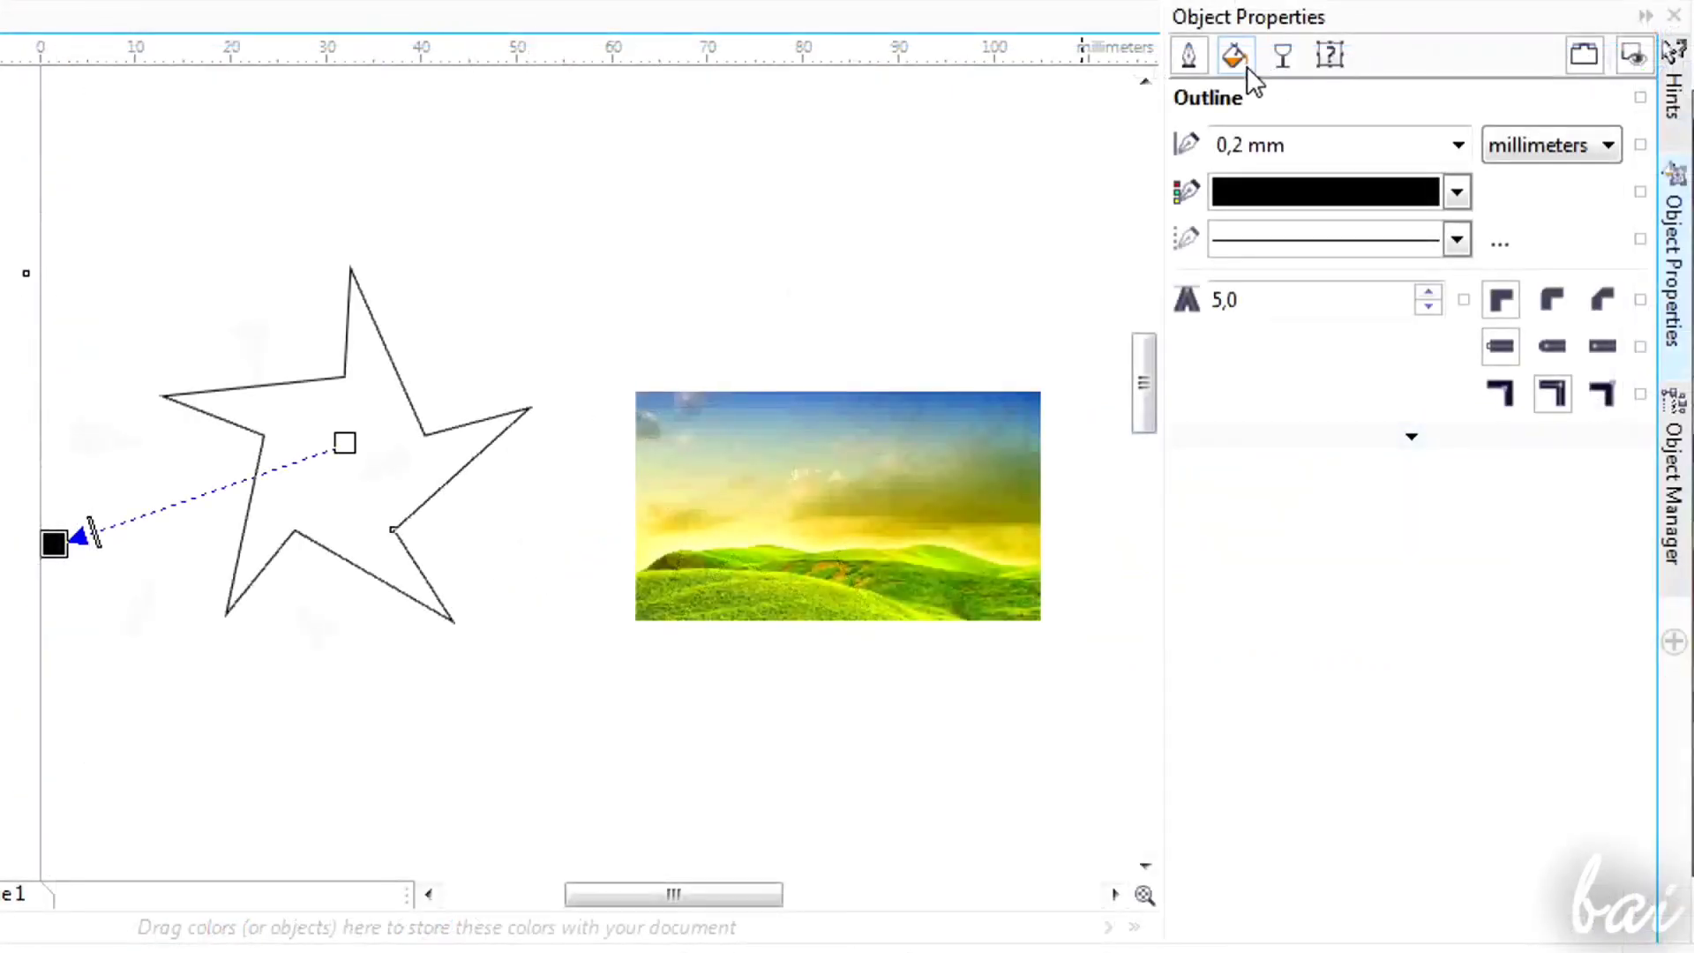
left_click(1245, 66)
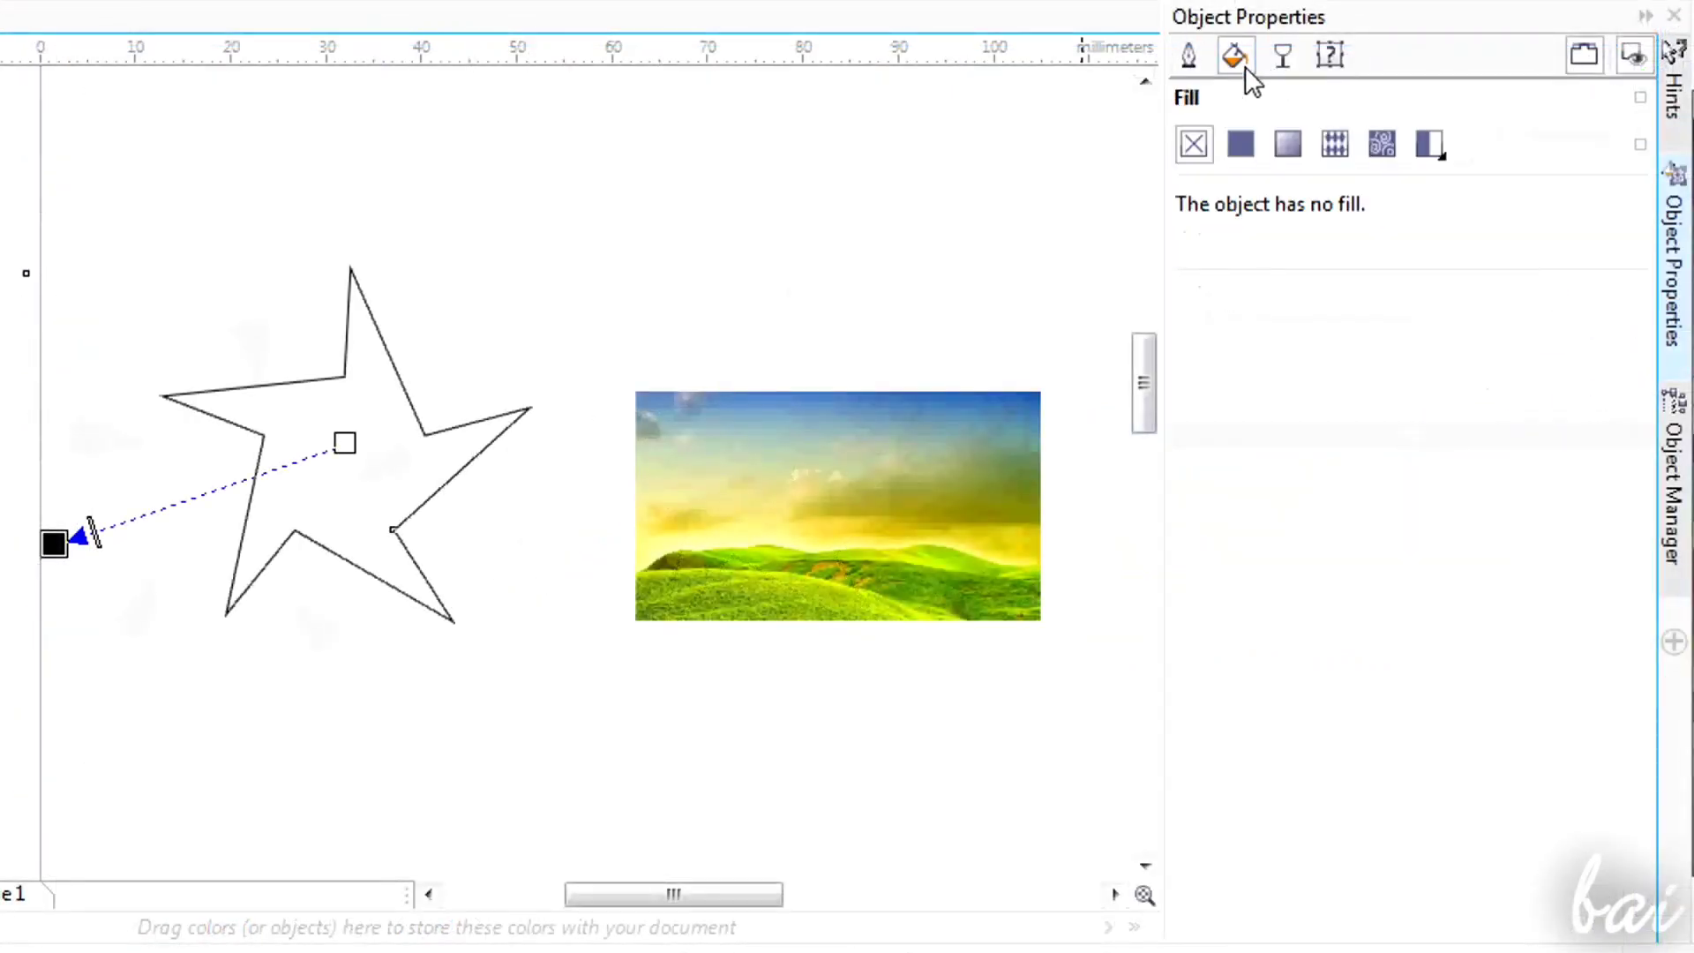
left_click(1251, 150)
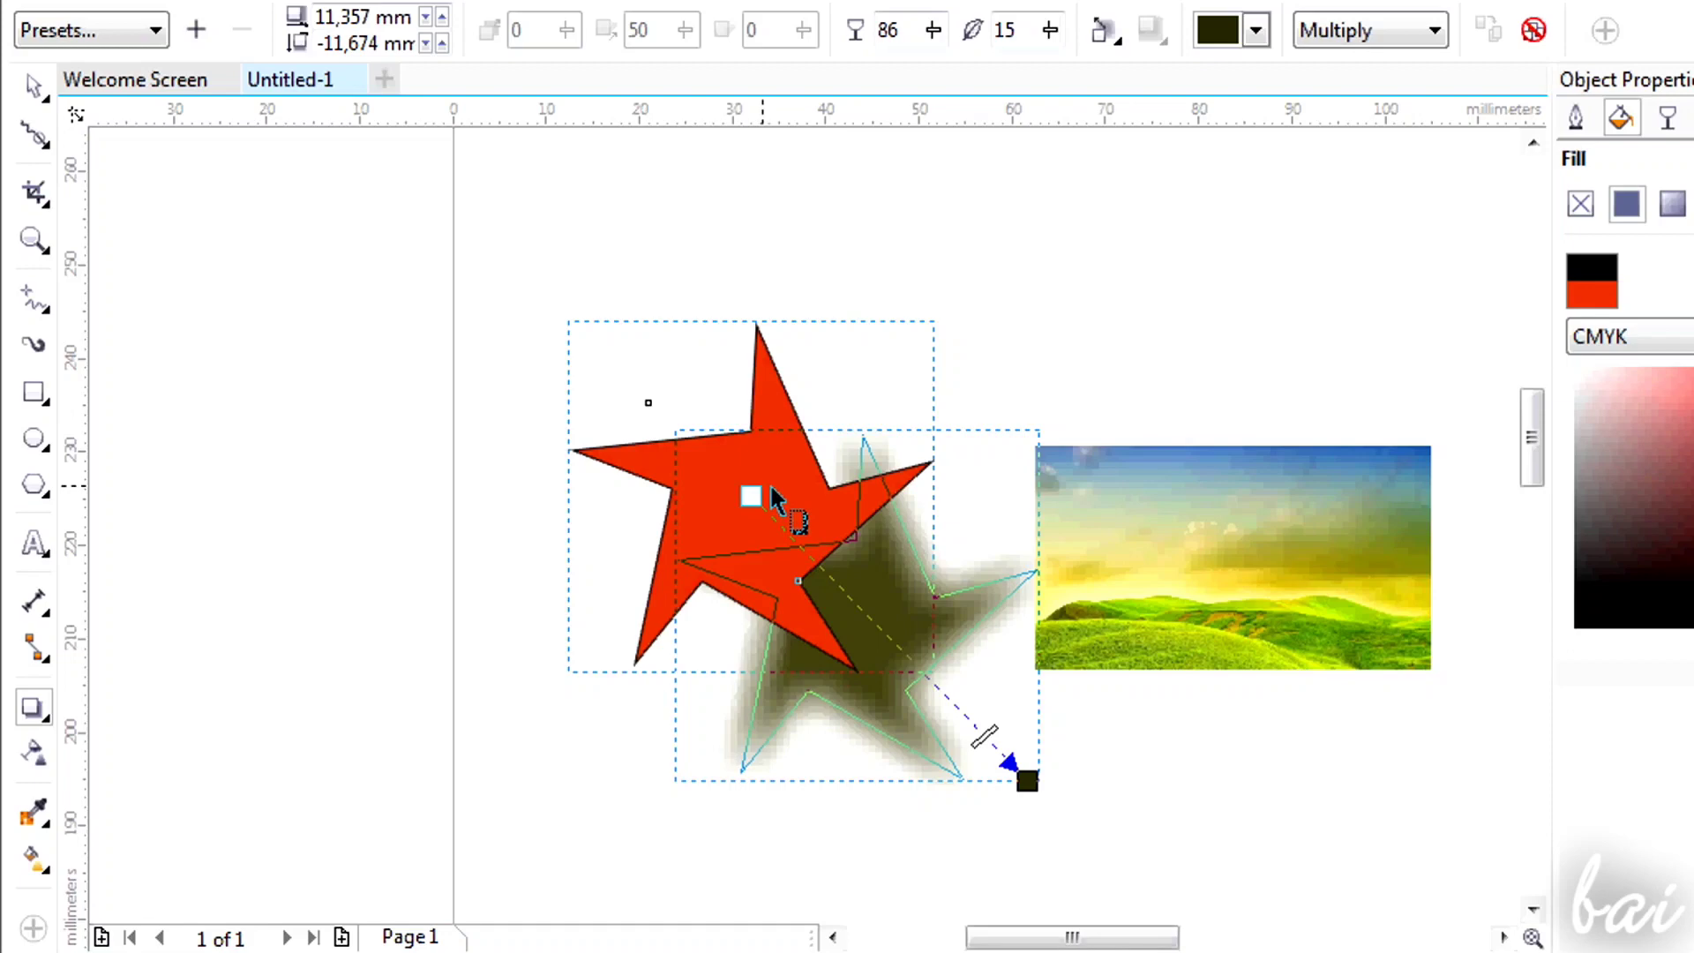
Step: Try a perspective shadow anchored at the star's top tip, undo it, and cancel another redirection of the shadow
left_click_drag(774, 499, 786, 333)
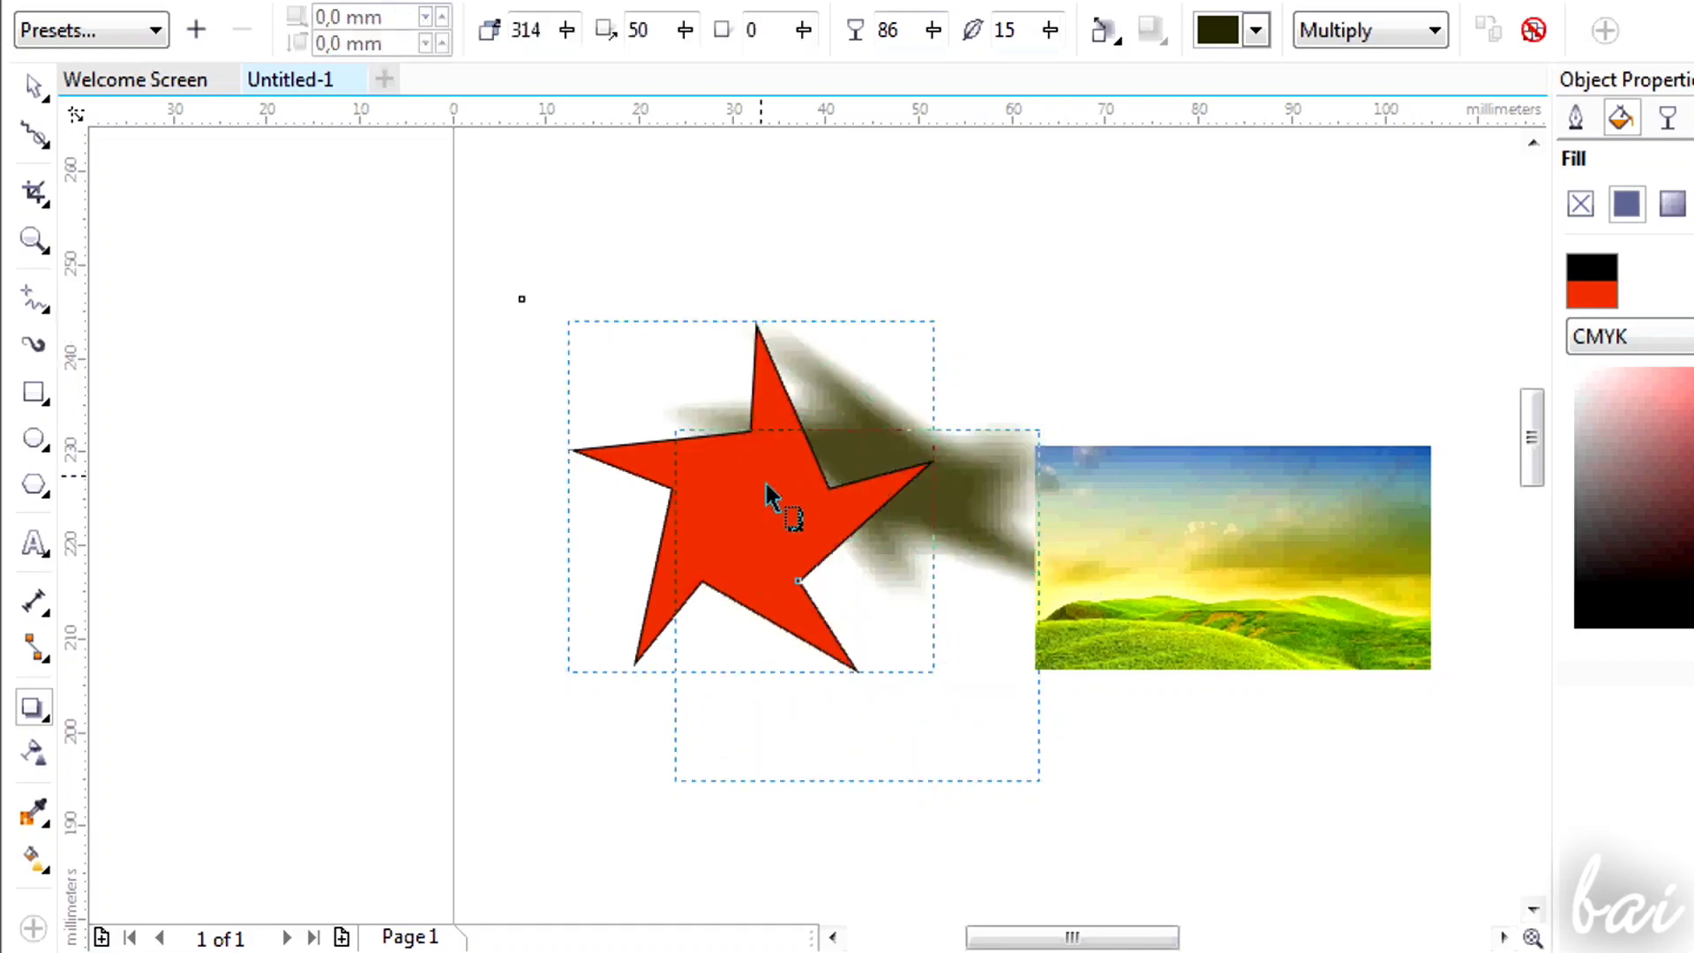
key("ctrl+z")
left_click_drag(715, 724, 1002, 253)
key("Escape")
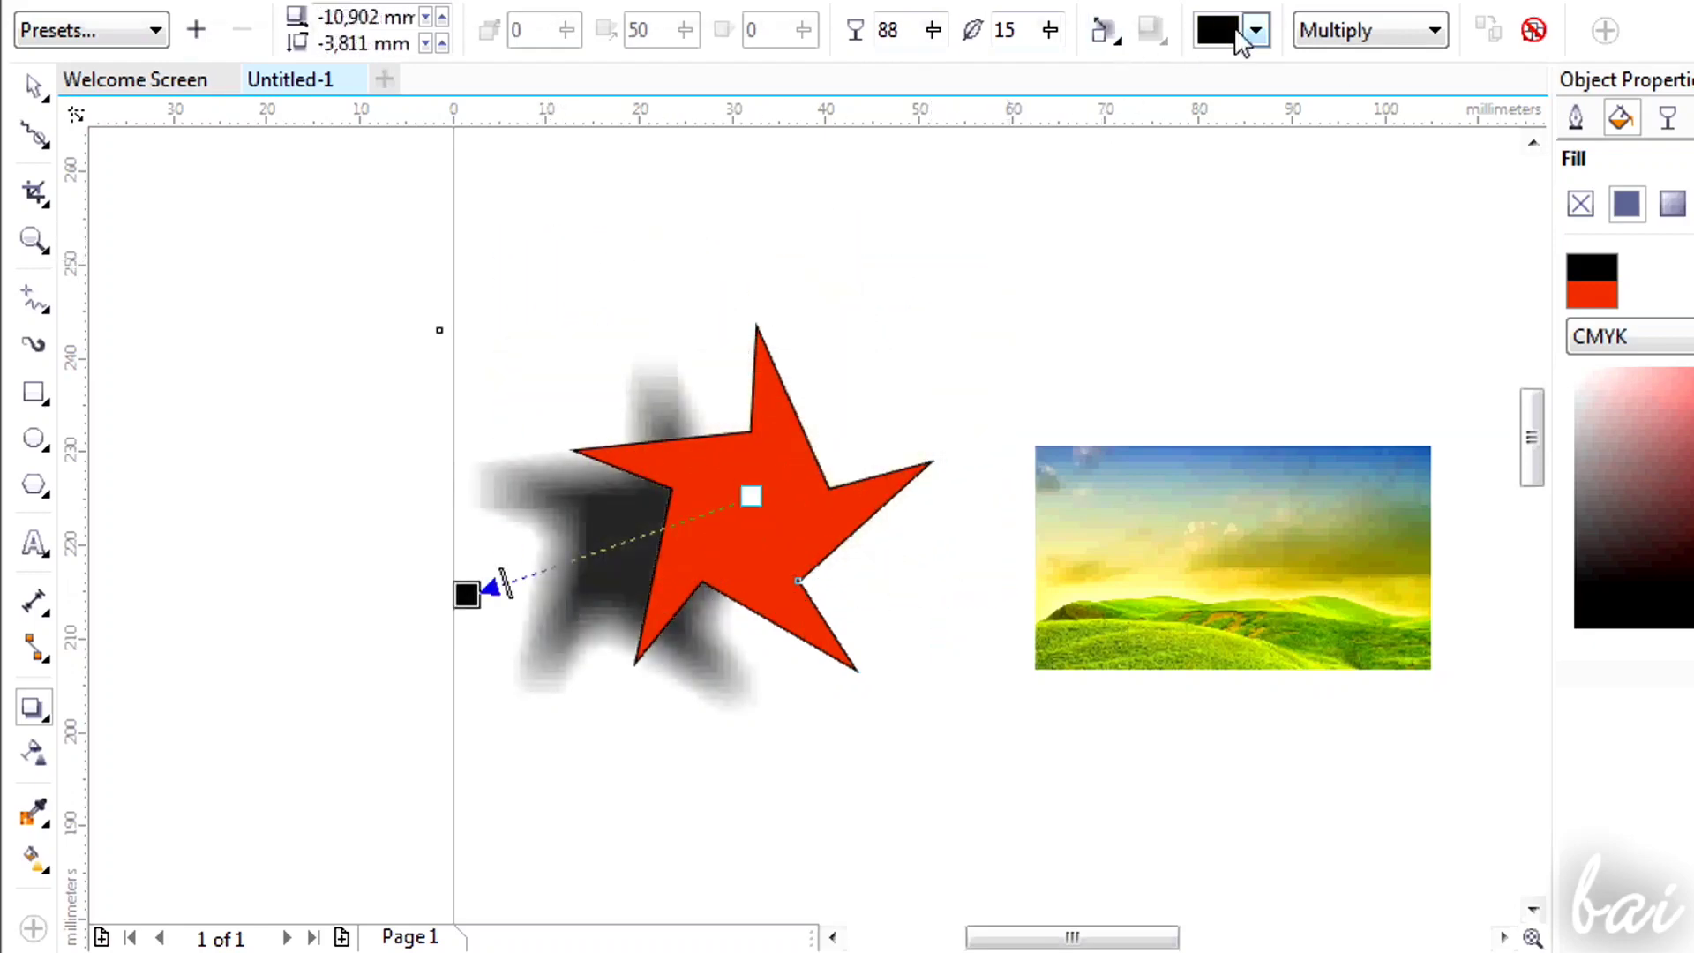
Step: Recolour the star's drop shadow cyan and dark teal, and adjust the shadow along its direction line
left_click(1255, 30)
left_click(1200, 130)
left_click(1255, 30)
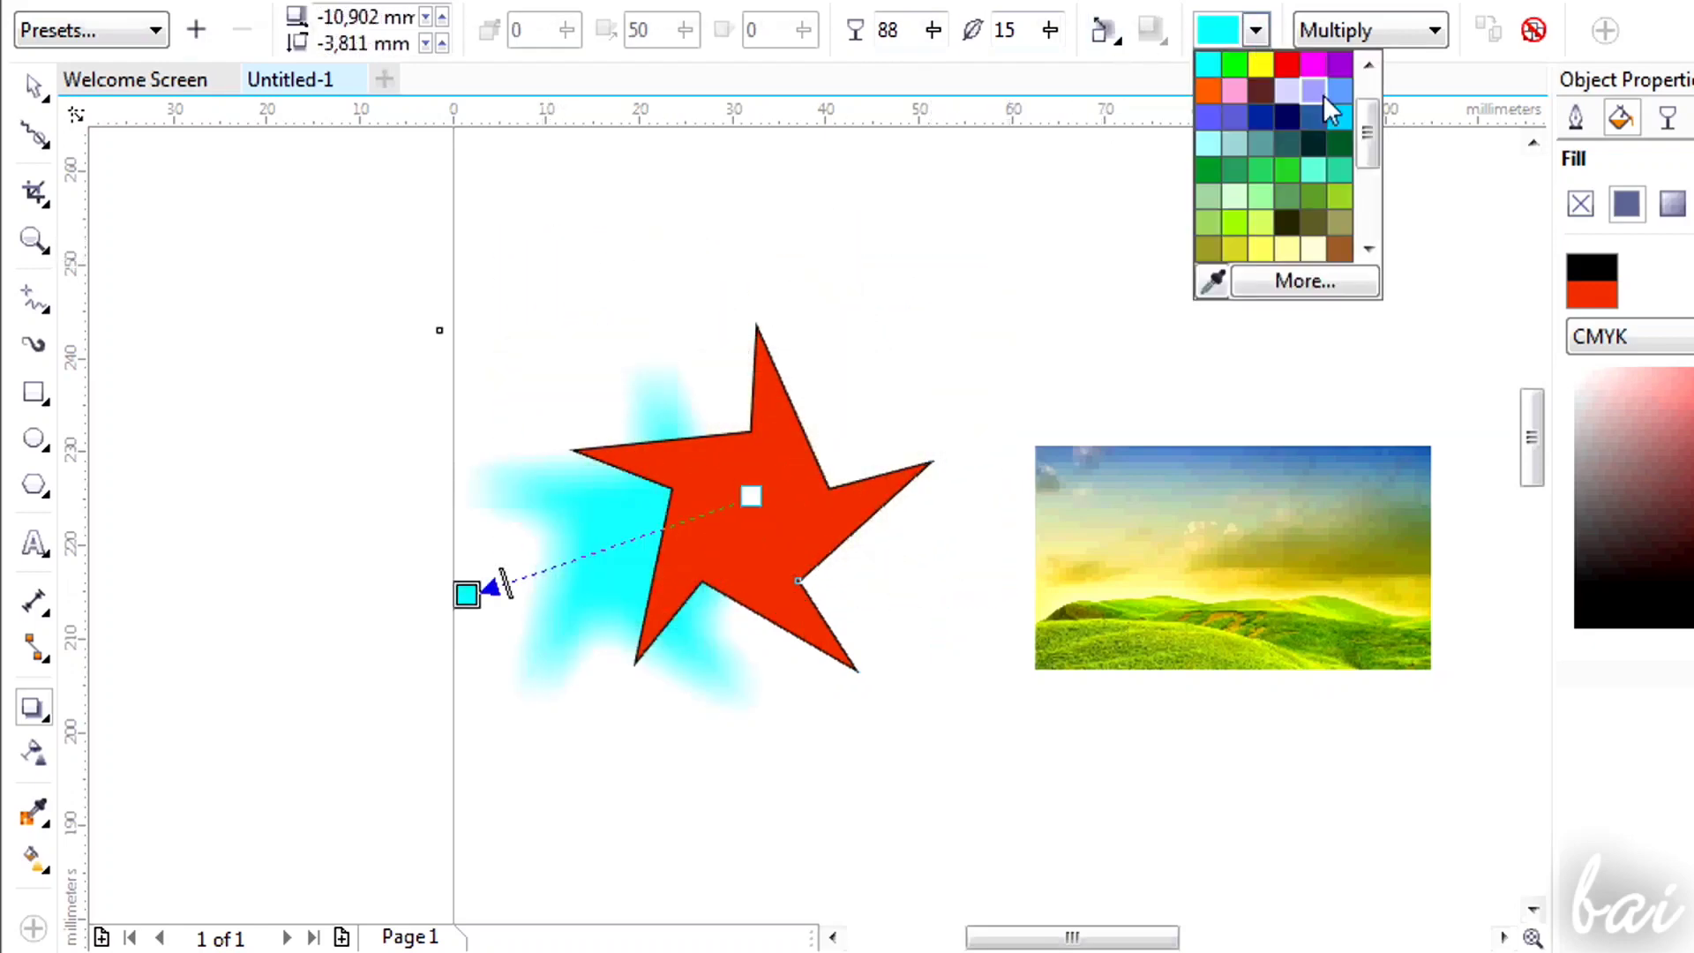
left_click(1315, 145)
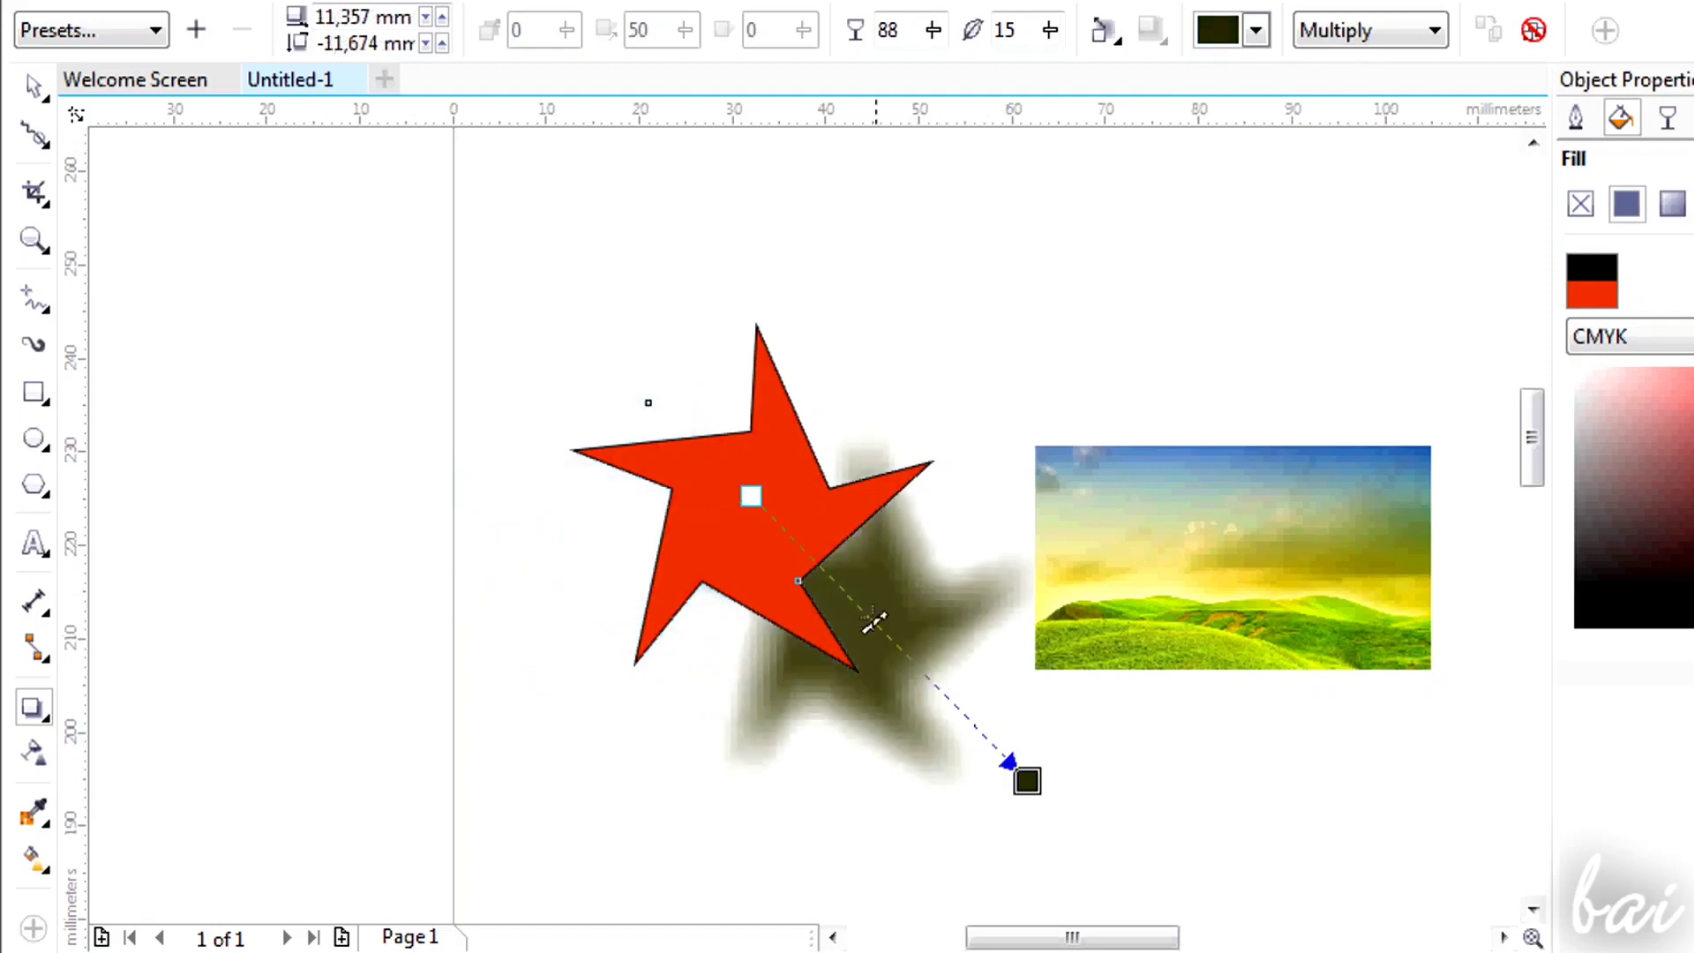
left_click_drag(874, 622, 966, 715)
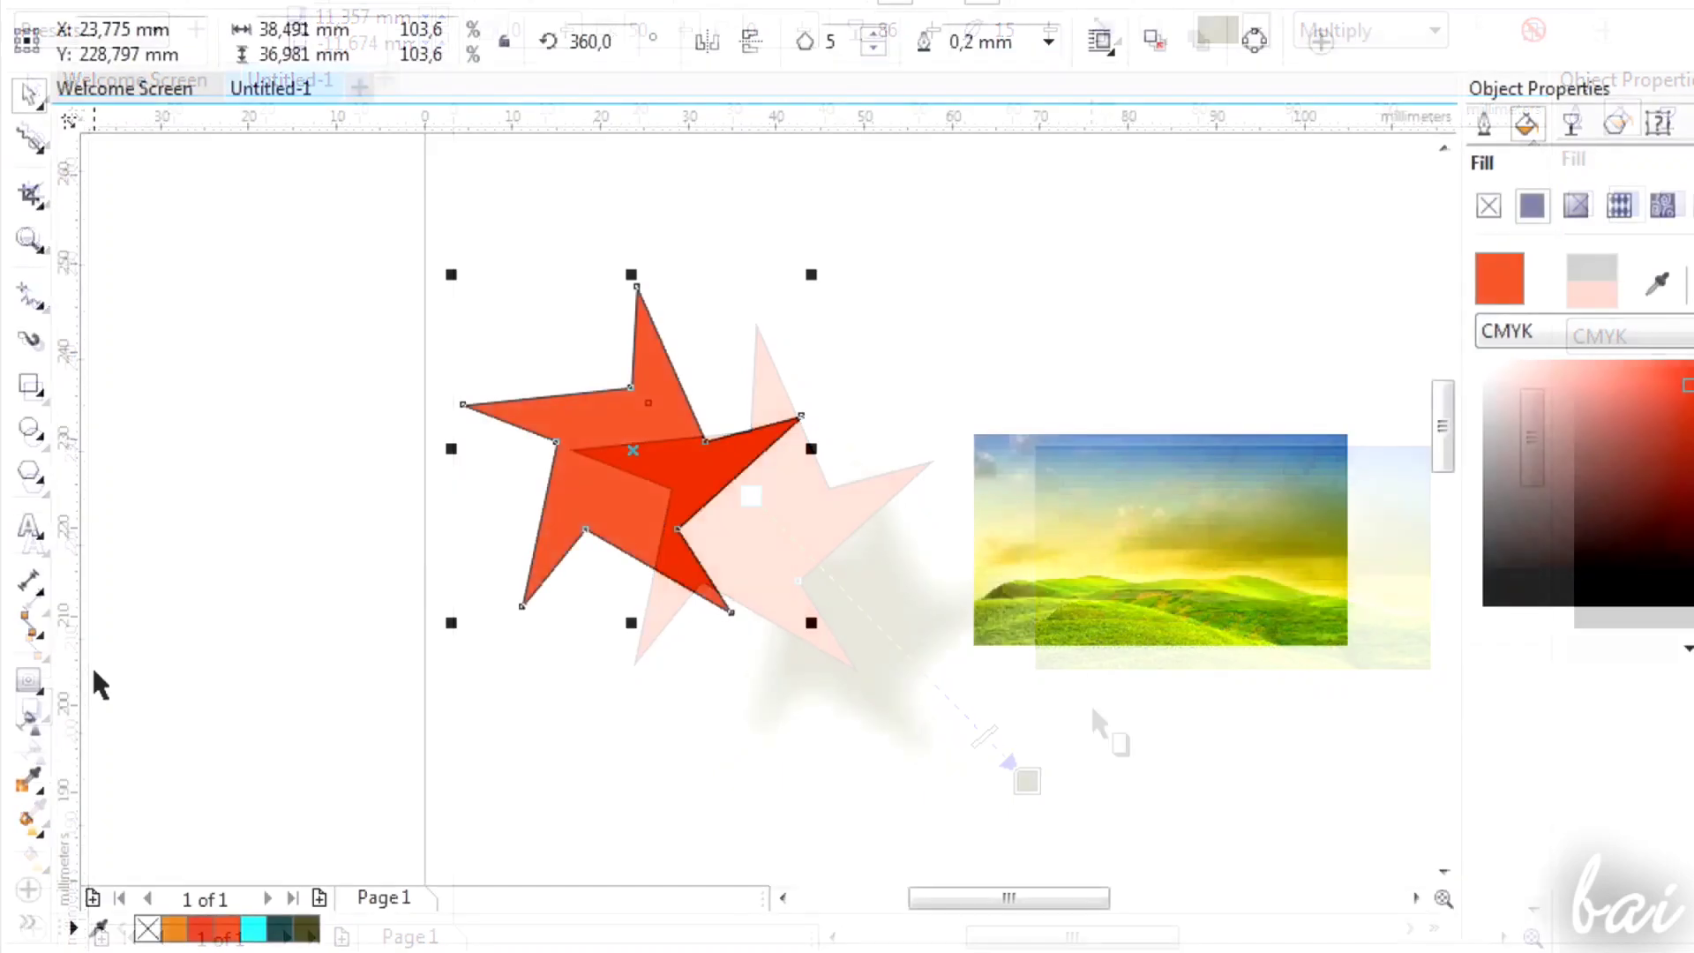
Step: Apply a one-step contour to the star with yellow outline and fill and an offset of about 2.07 mm
left_click(21, 681)
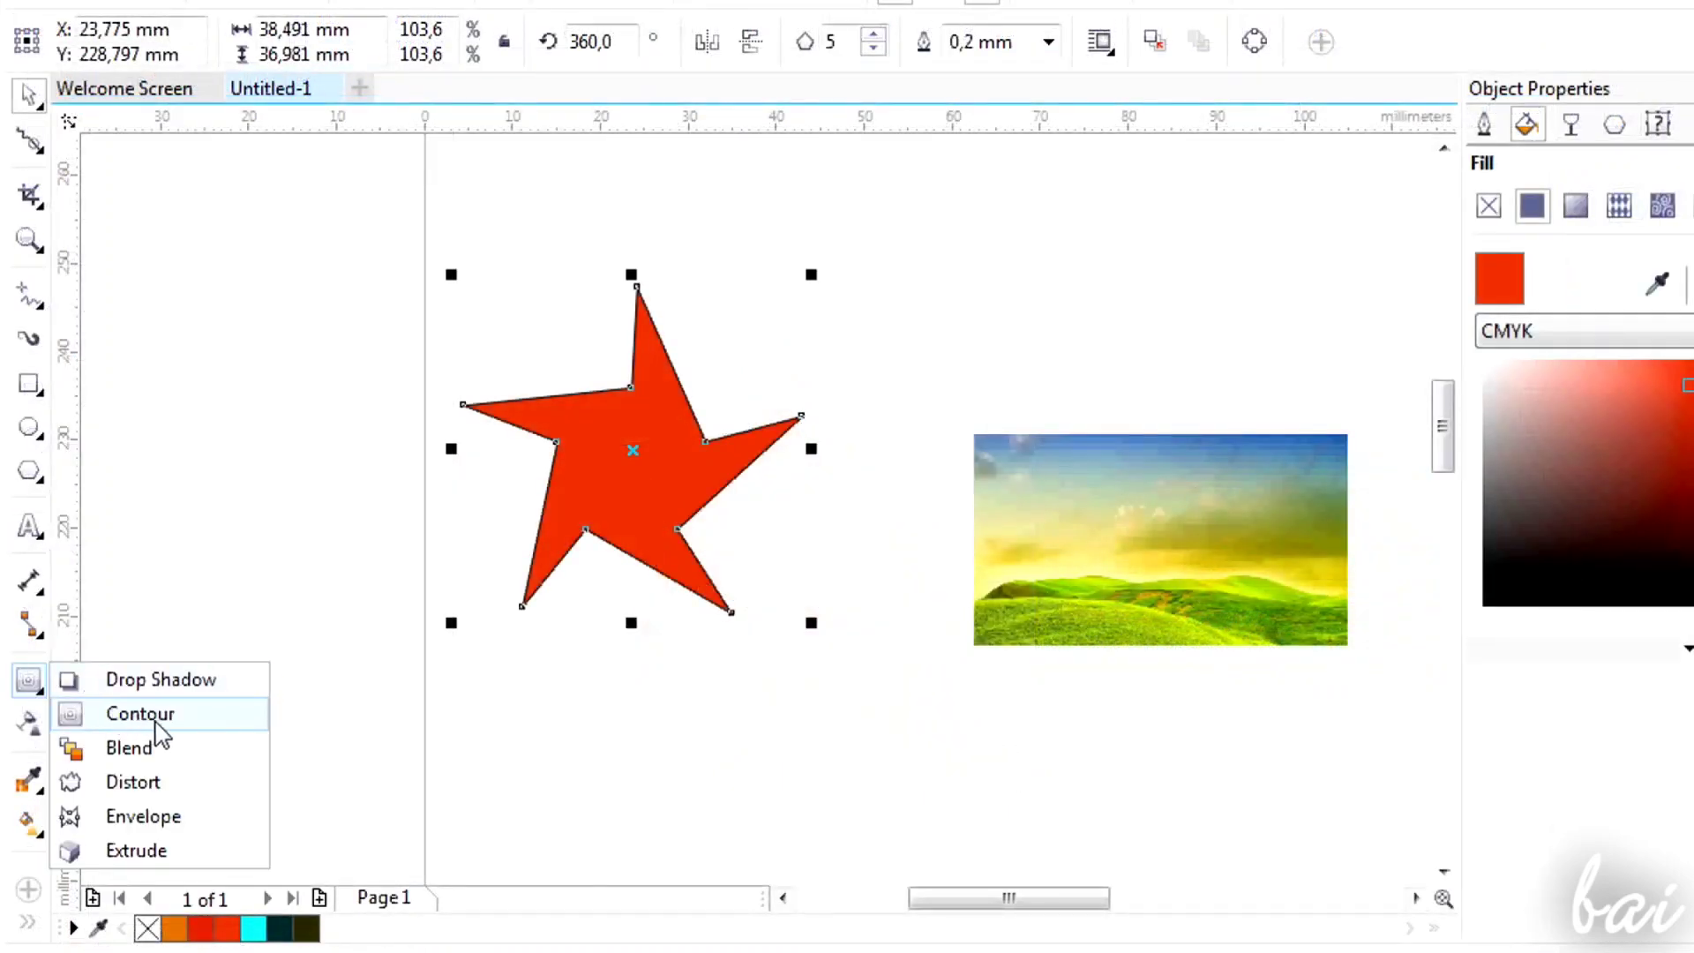
left_click(141, 713)
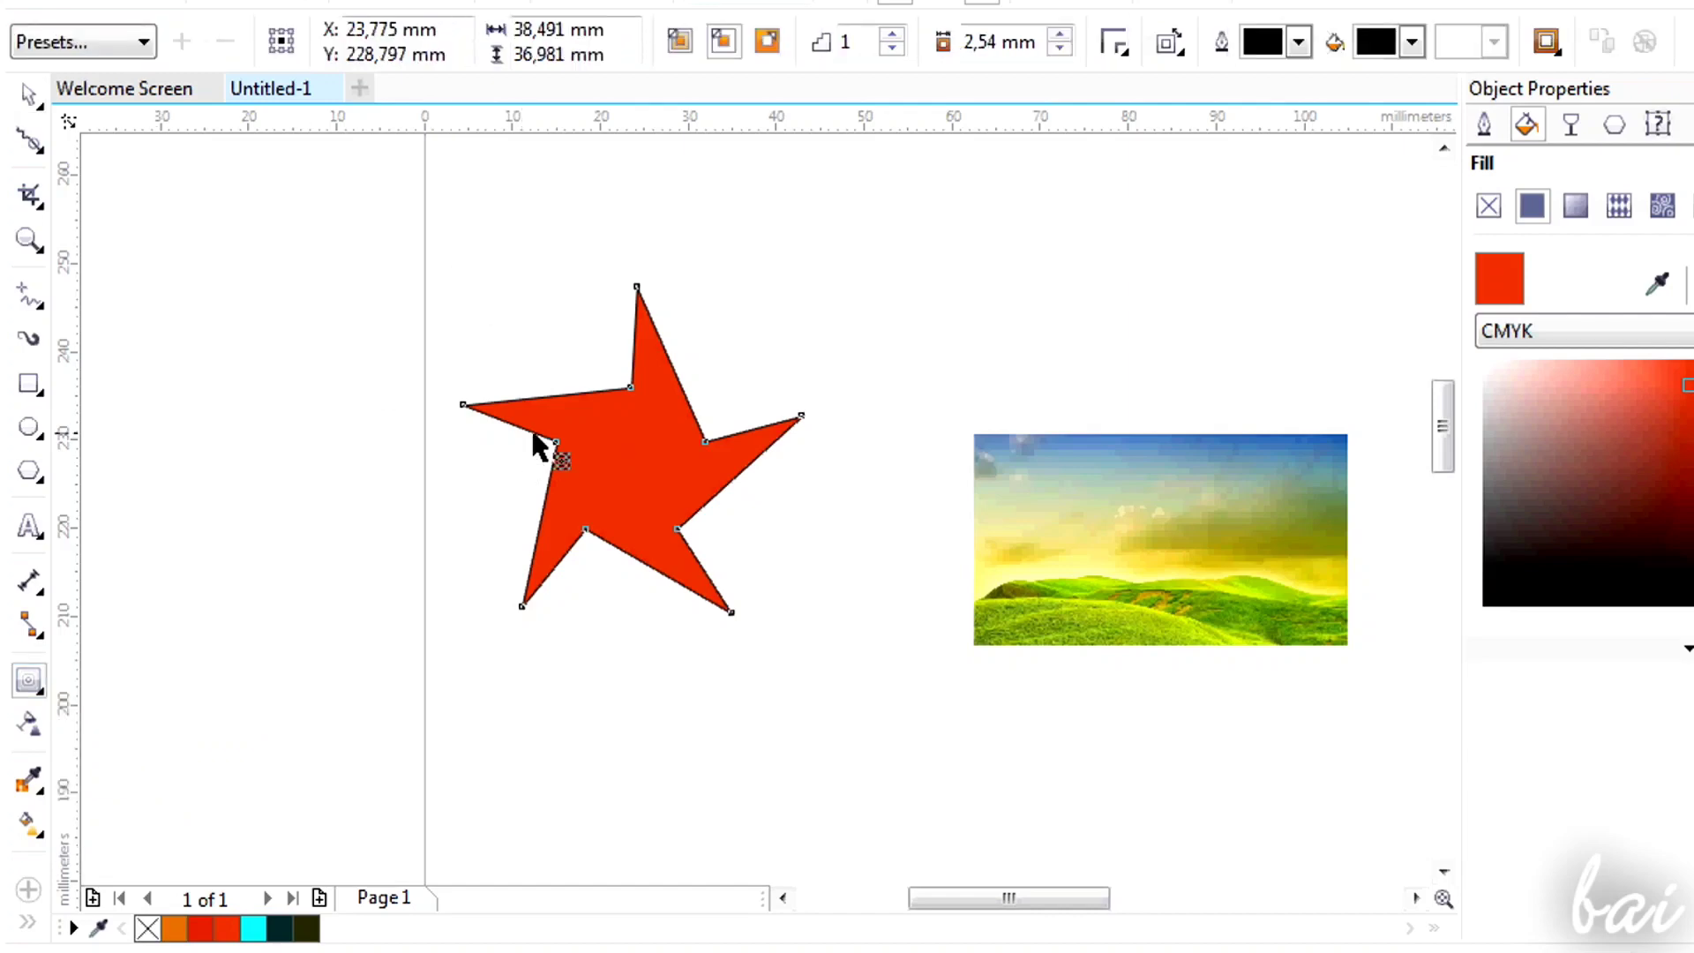
left_click_drag(574, 447, 484, 469)
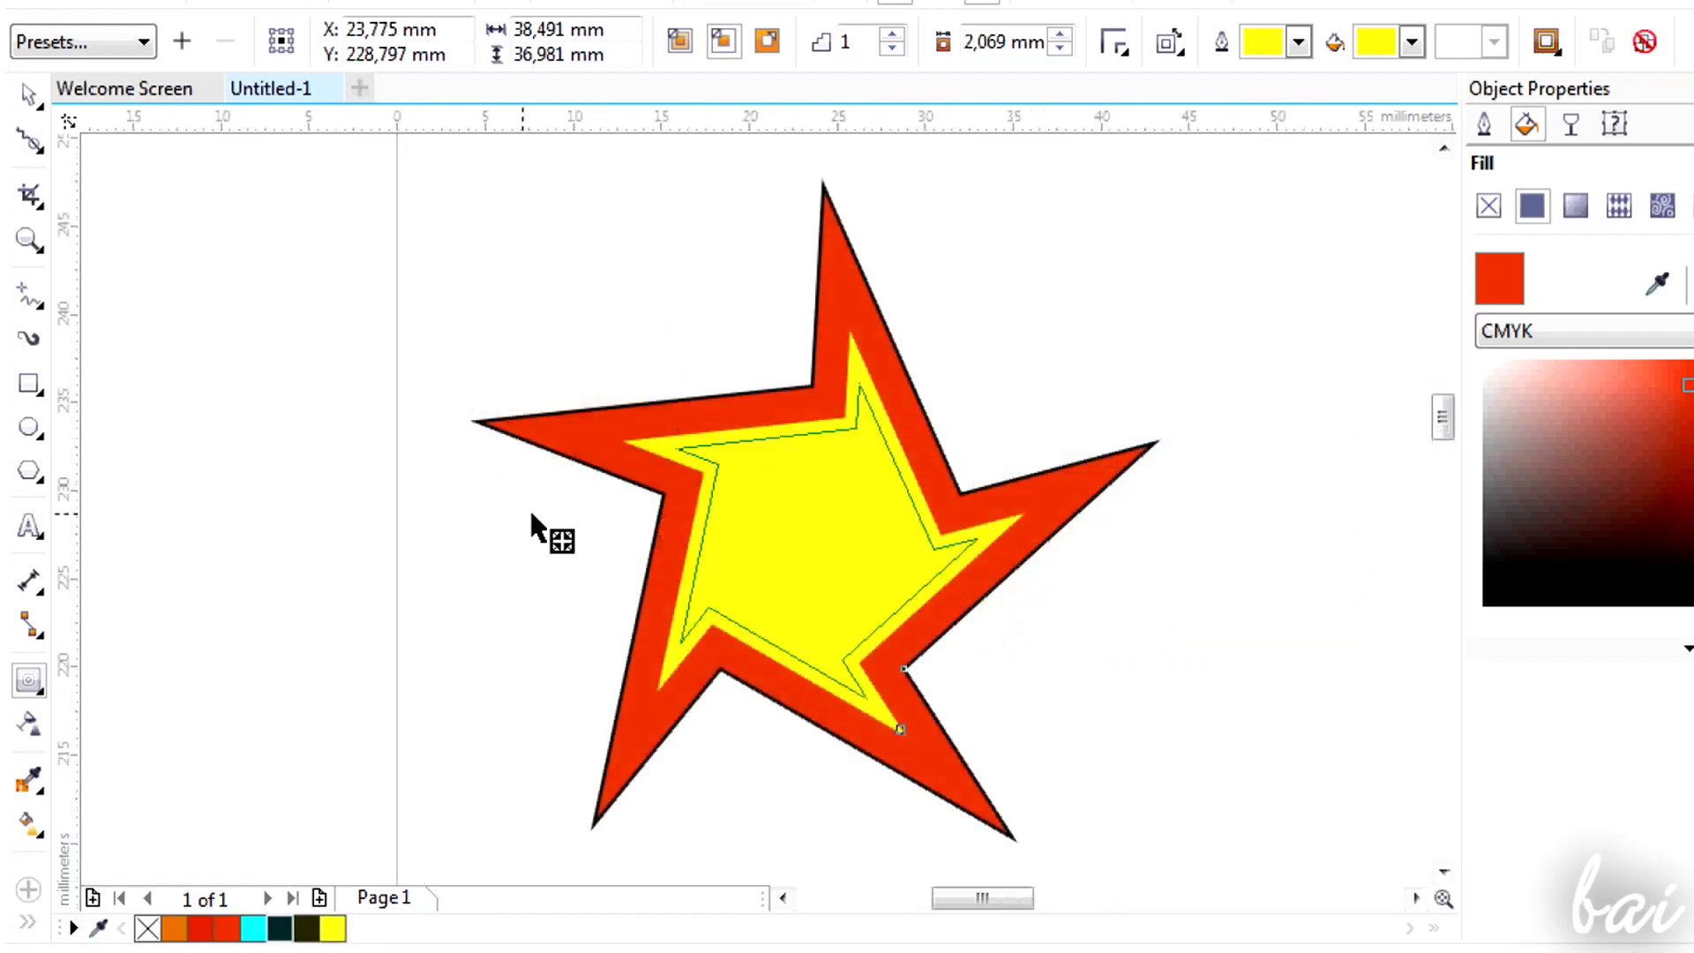
left_click_drag(532, 516, 419, 510)
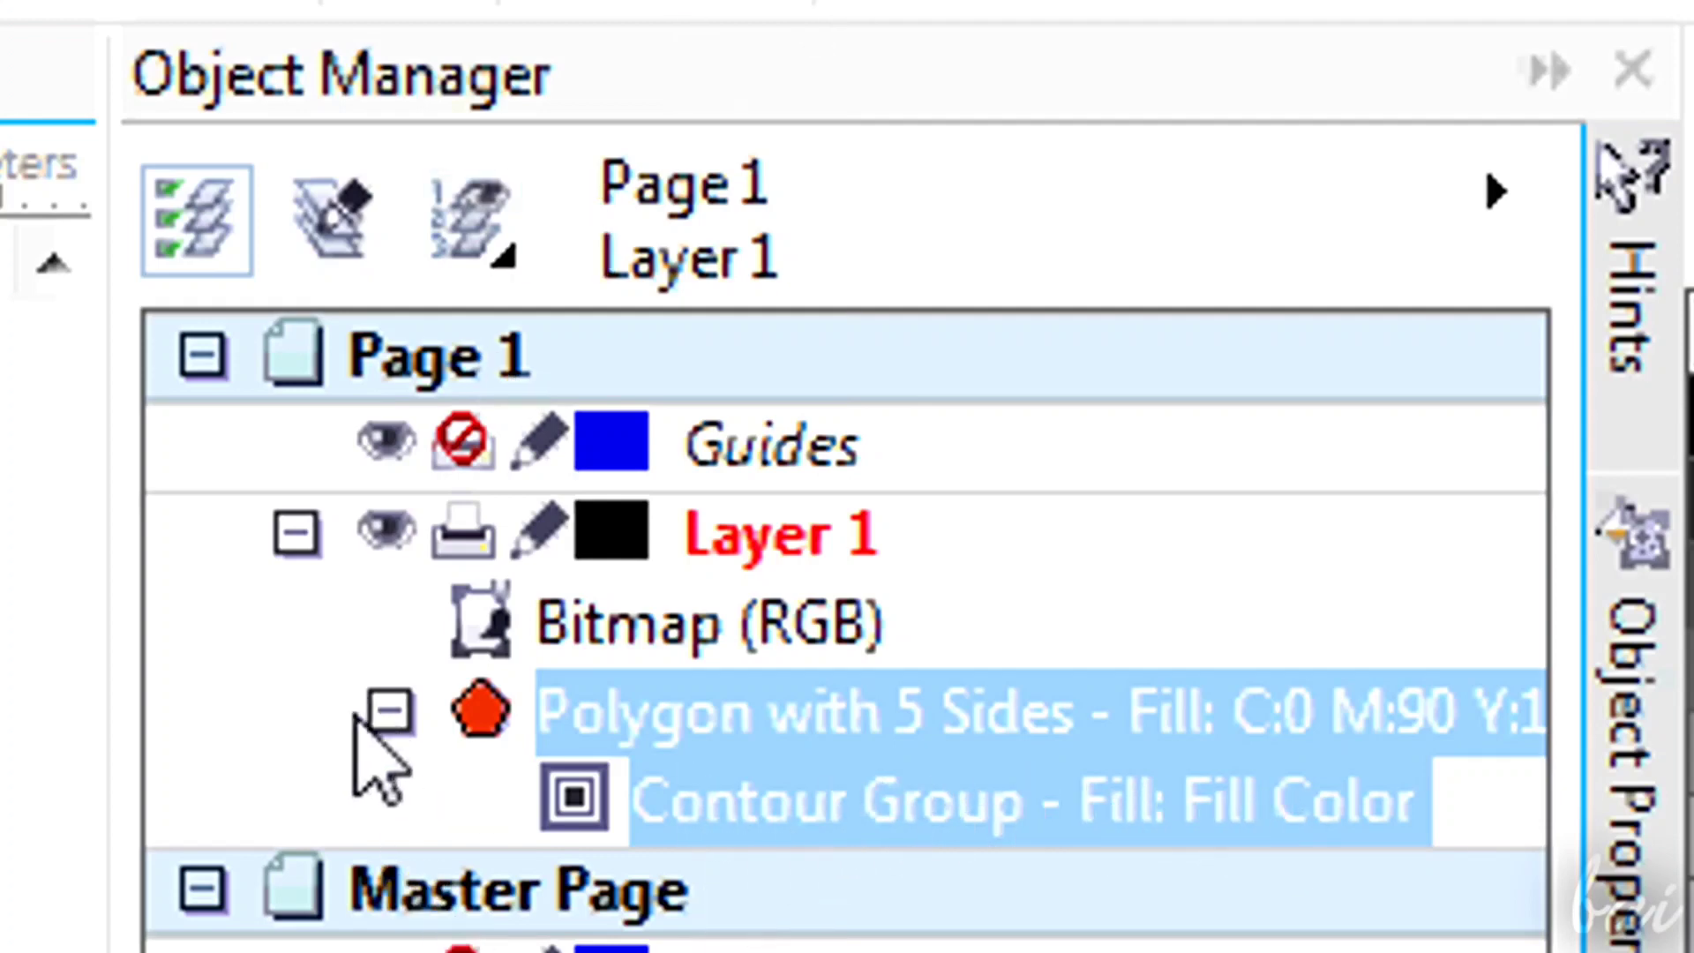
Step: Examine how the contour group is nested under the star polygon in the Object Manager by collapsing and expanding it
left_click(387, 710)
left_click(388, 711)
left_click(390, 711)
left_click(390, 711)
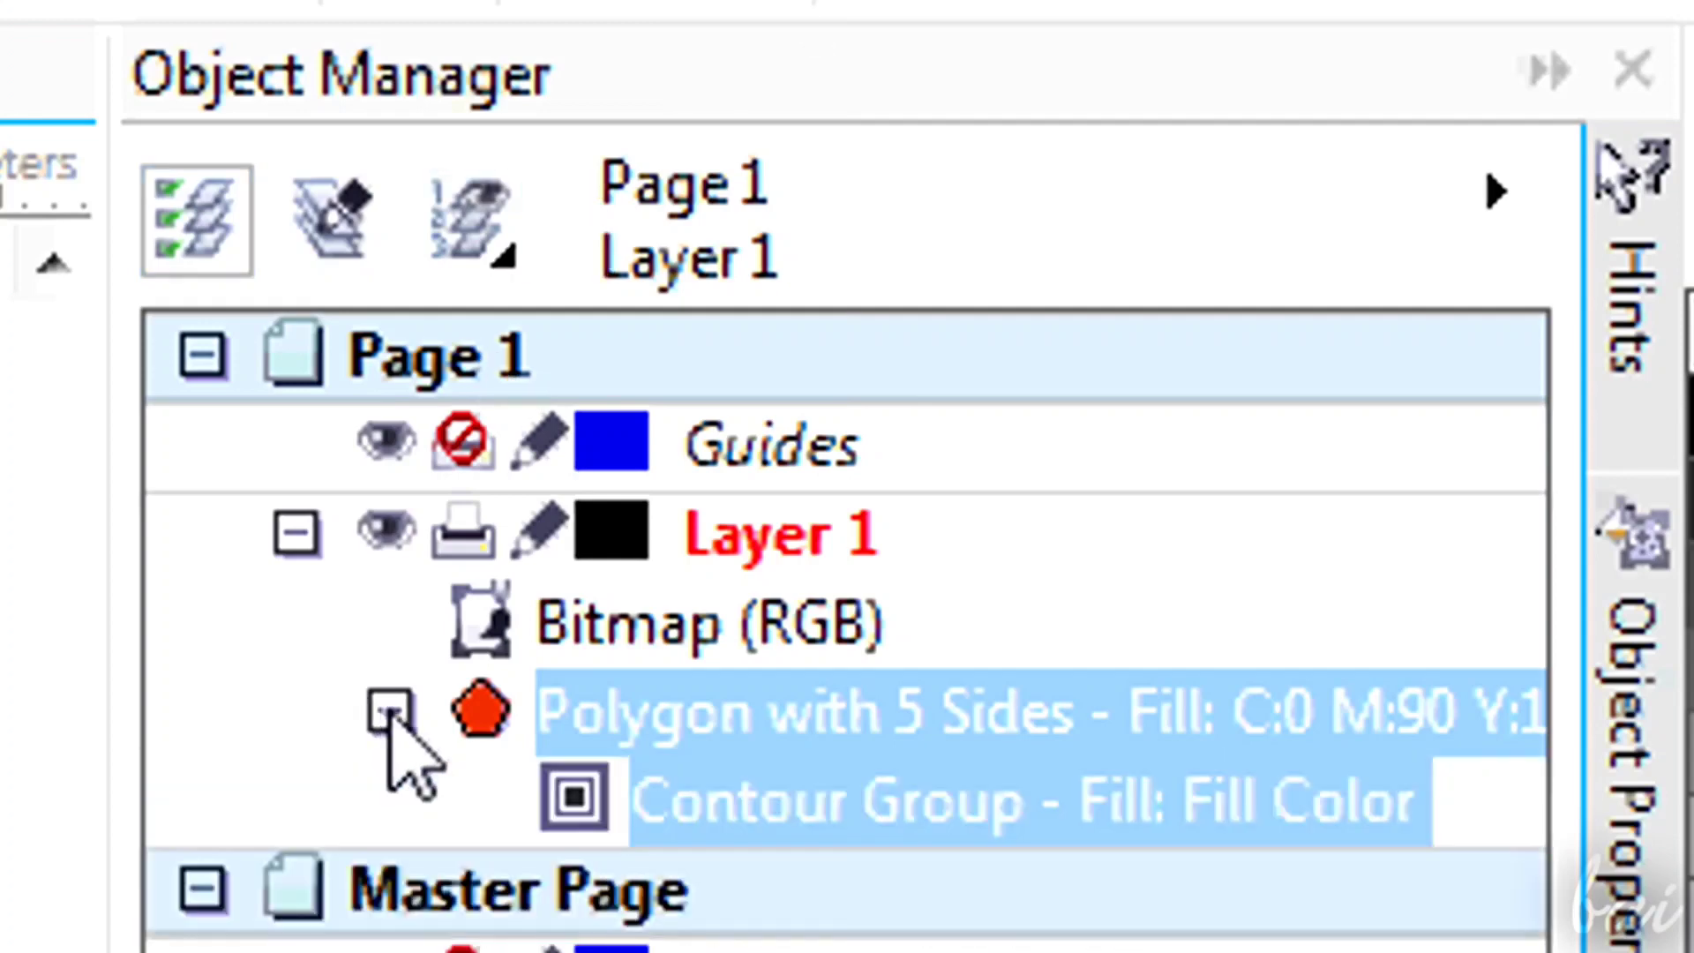
left_click(389, 728)
left_click(389, 729)
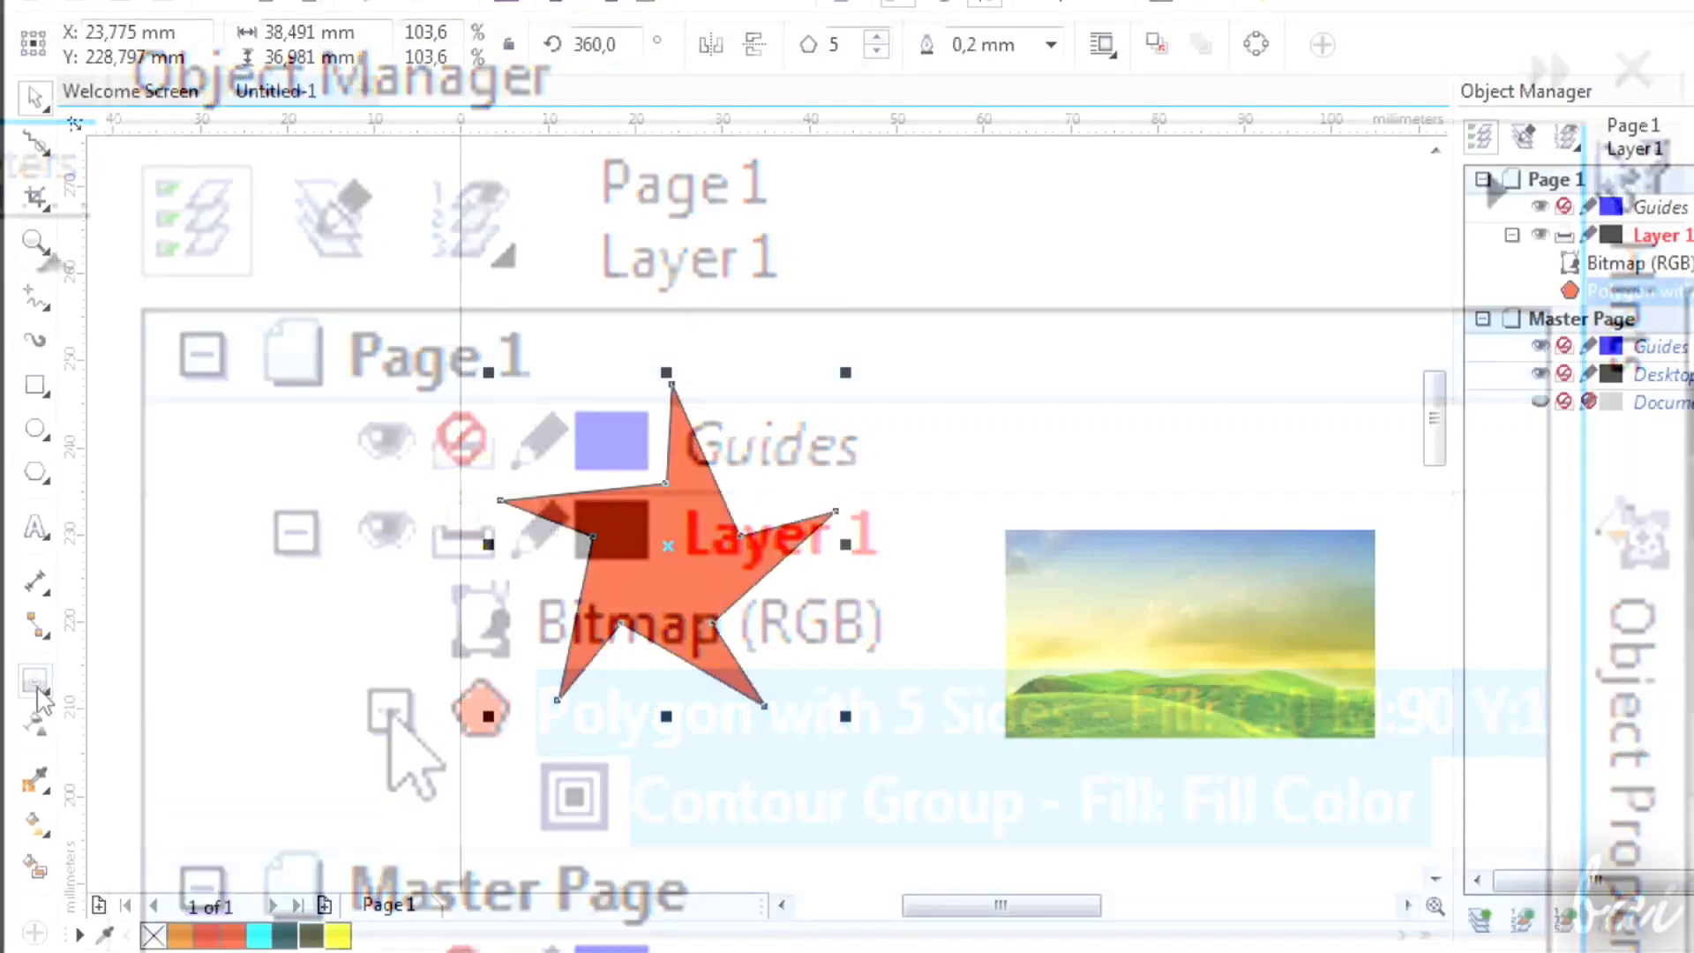
Step: Distort the star with push-and-pull distortion, pulling leftward from its centre and repeating it with a different pull
left_click(40, 695)
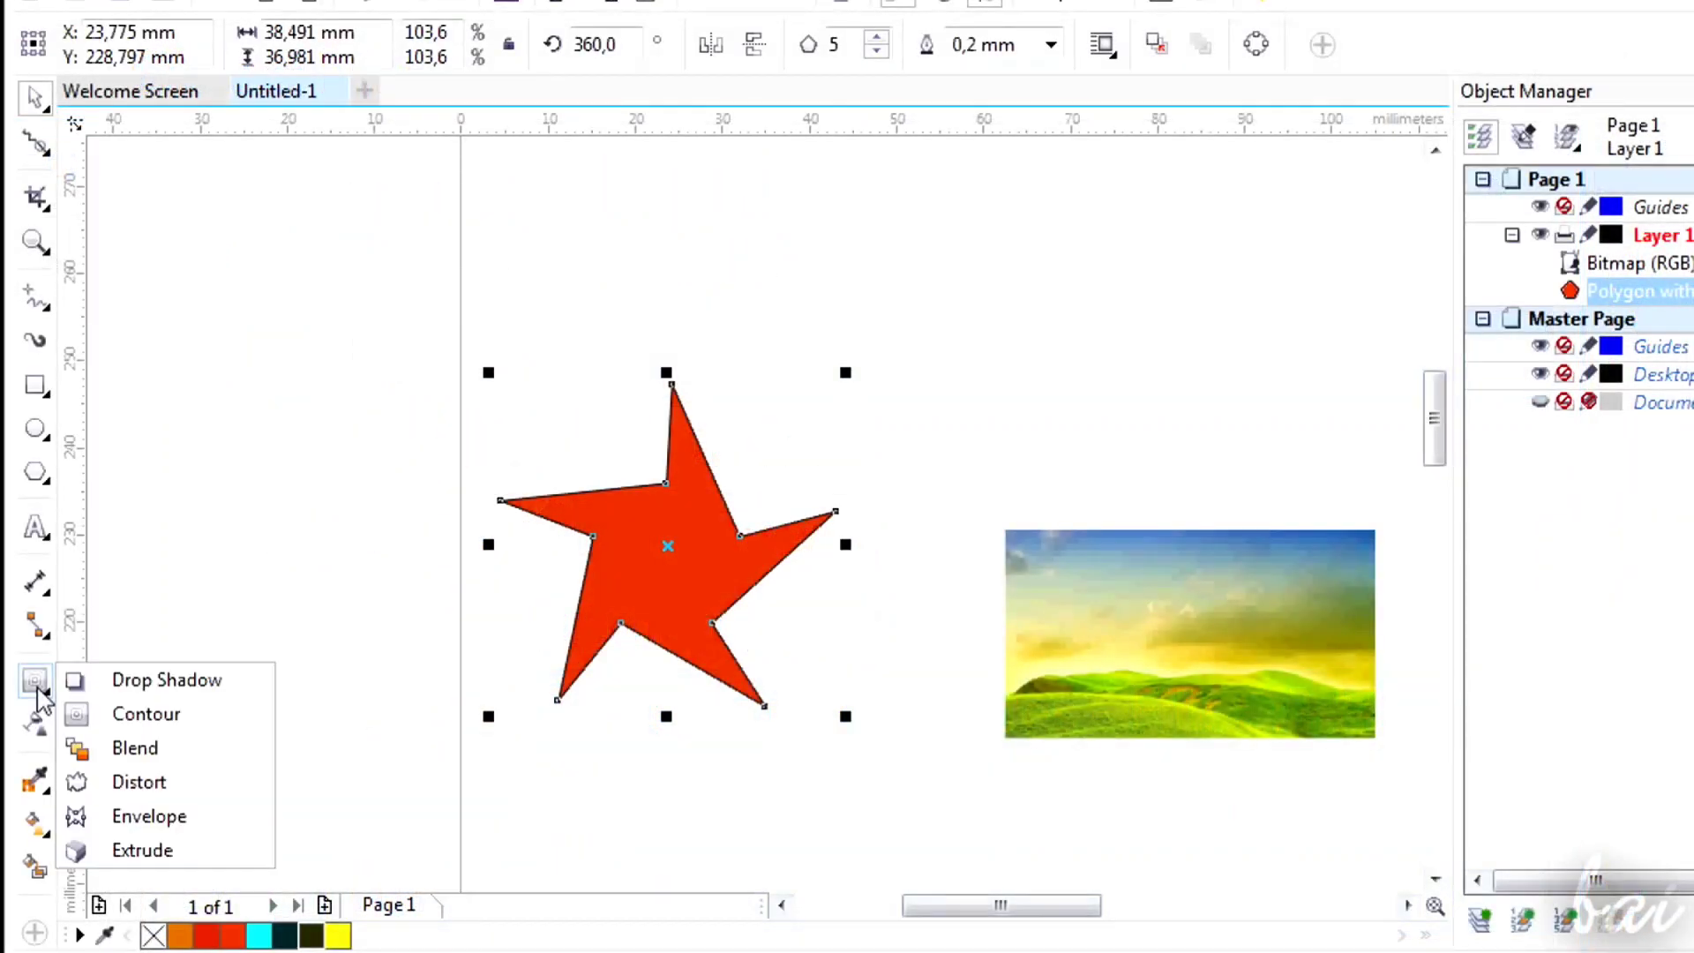
left_click(179, 782)
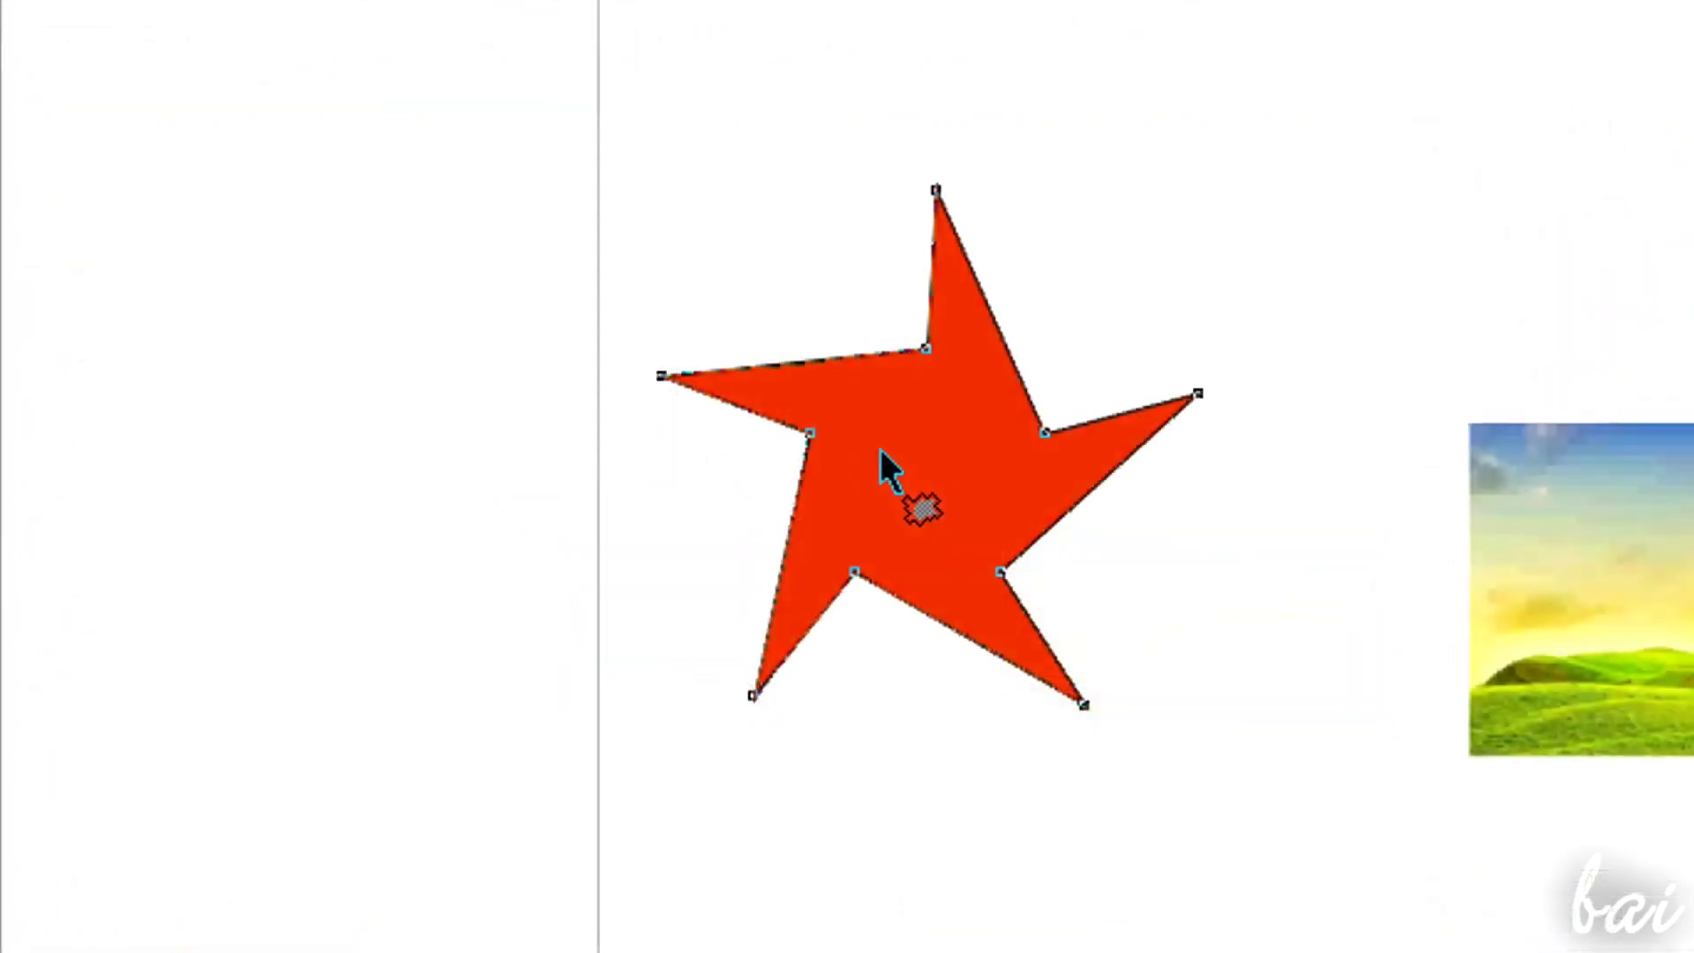
left_click_drag(847, 442, 299, 601)
left_click_drag(579, 594, 333, 597)
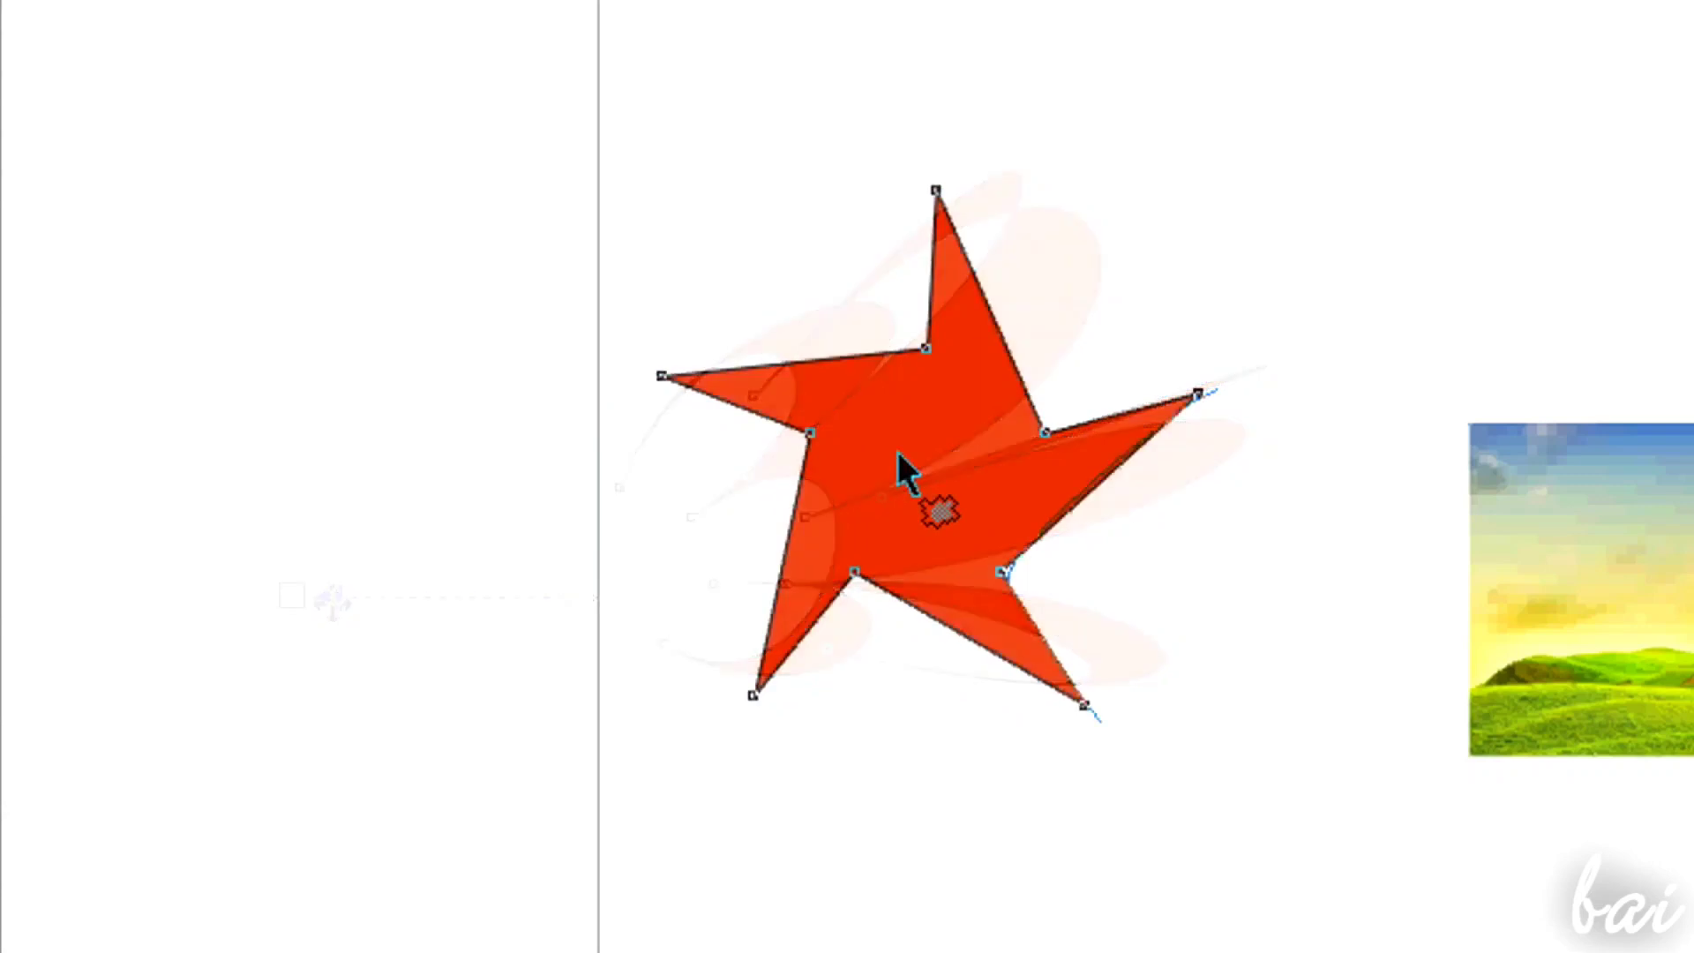
left_click_drag(847, 444, 575, 436)
left_click_drag(575, 436, 562, 438)
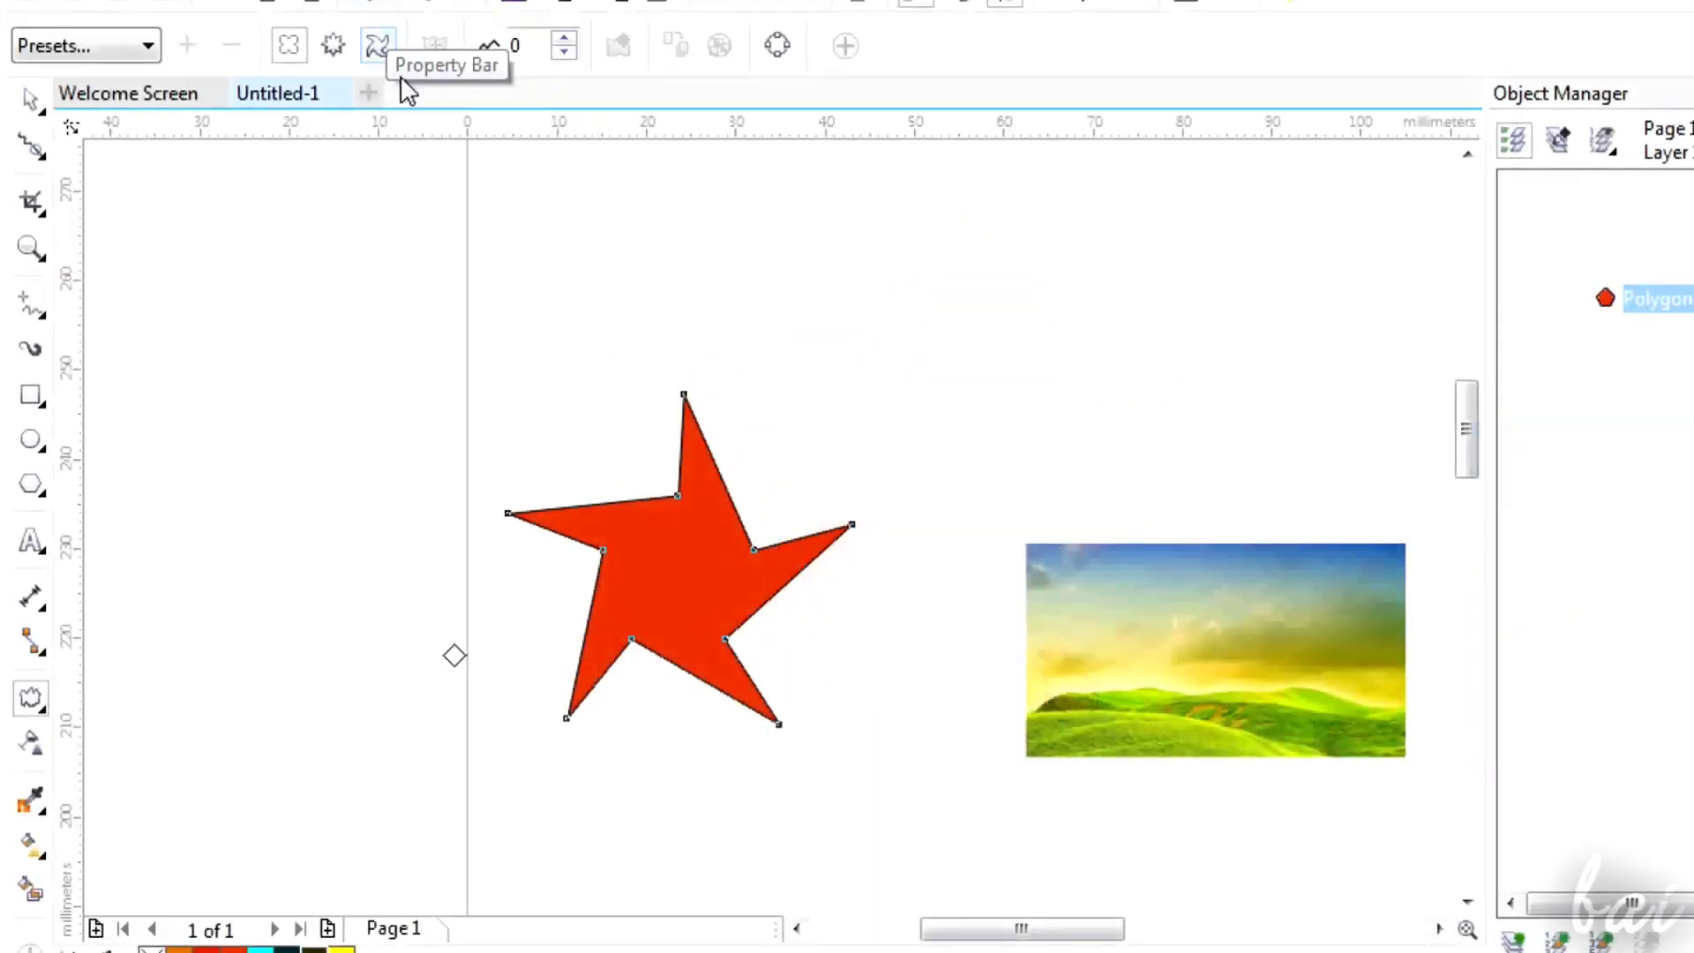
Step: Try zipper distortion on the star with a short leftward pull beside it, and undo the distortion
left_click(342, 60)
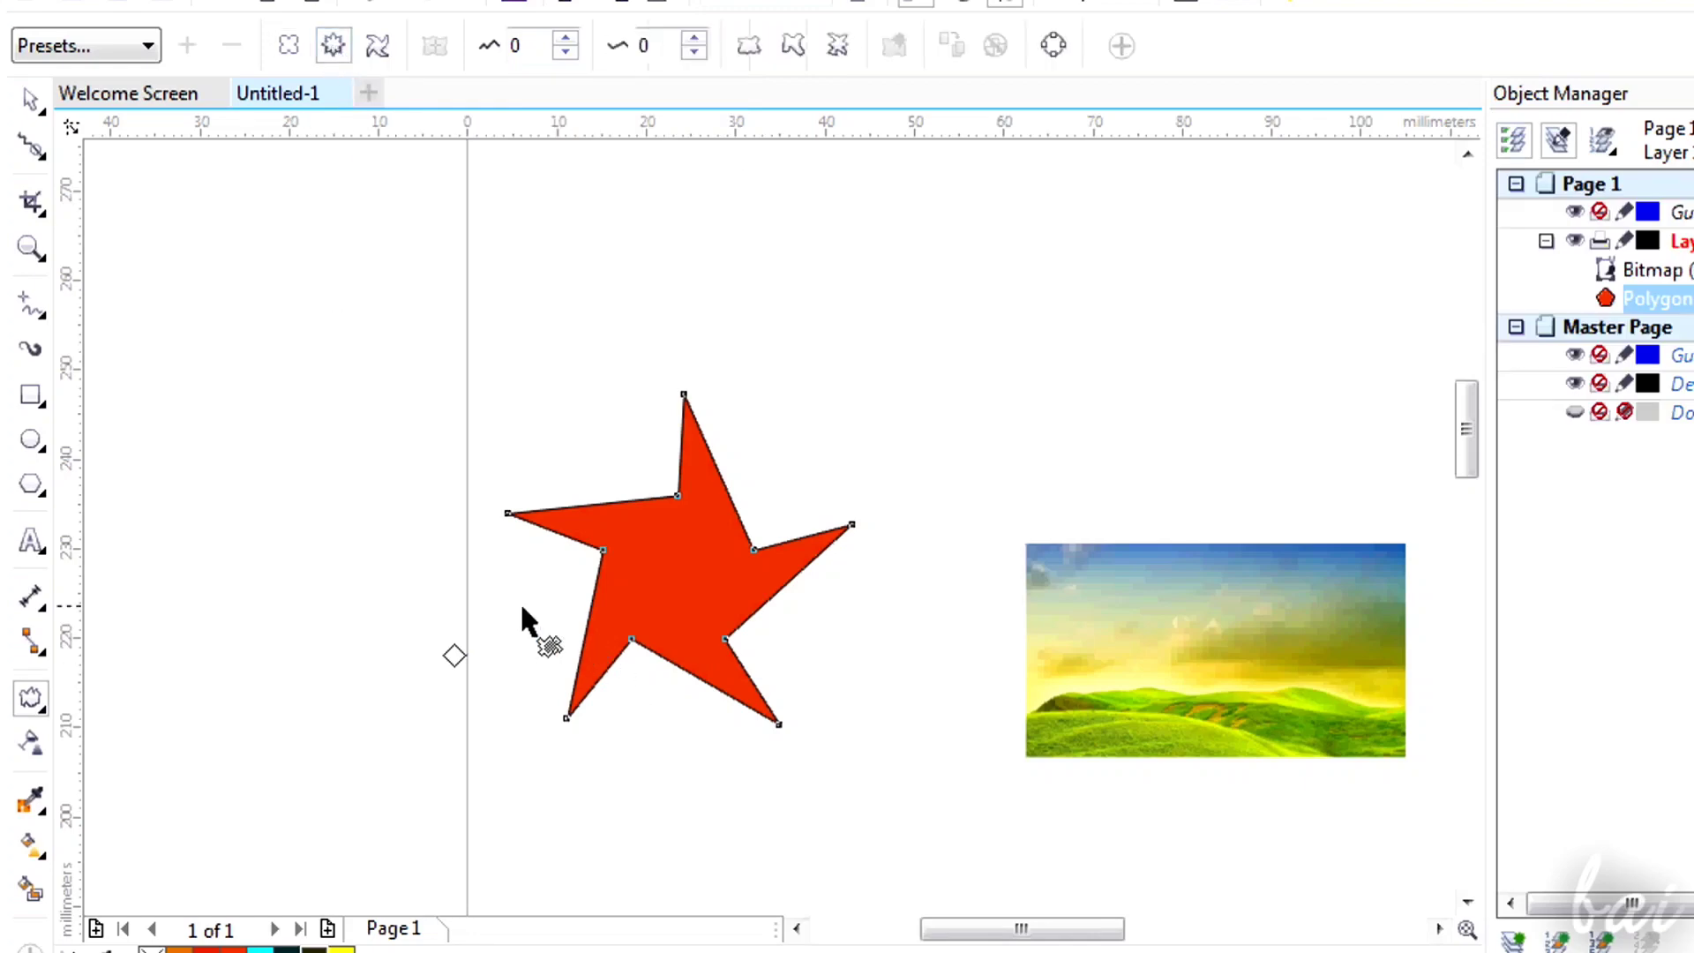
left_click_drag(420, 583, 358, 593)
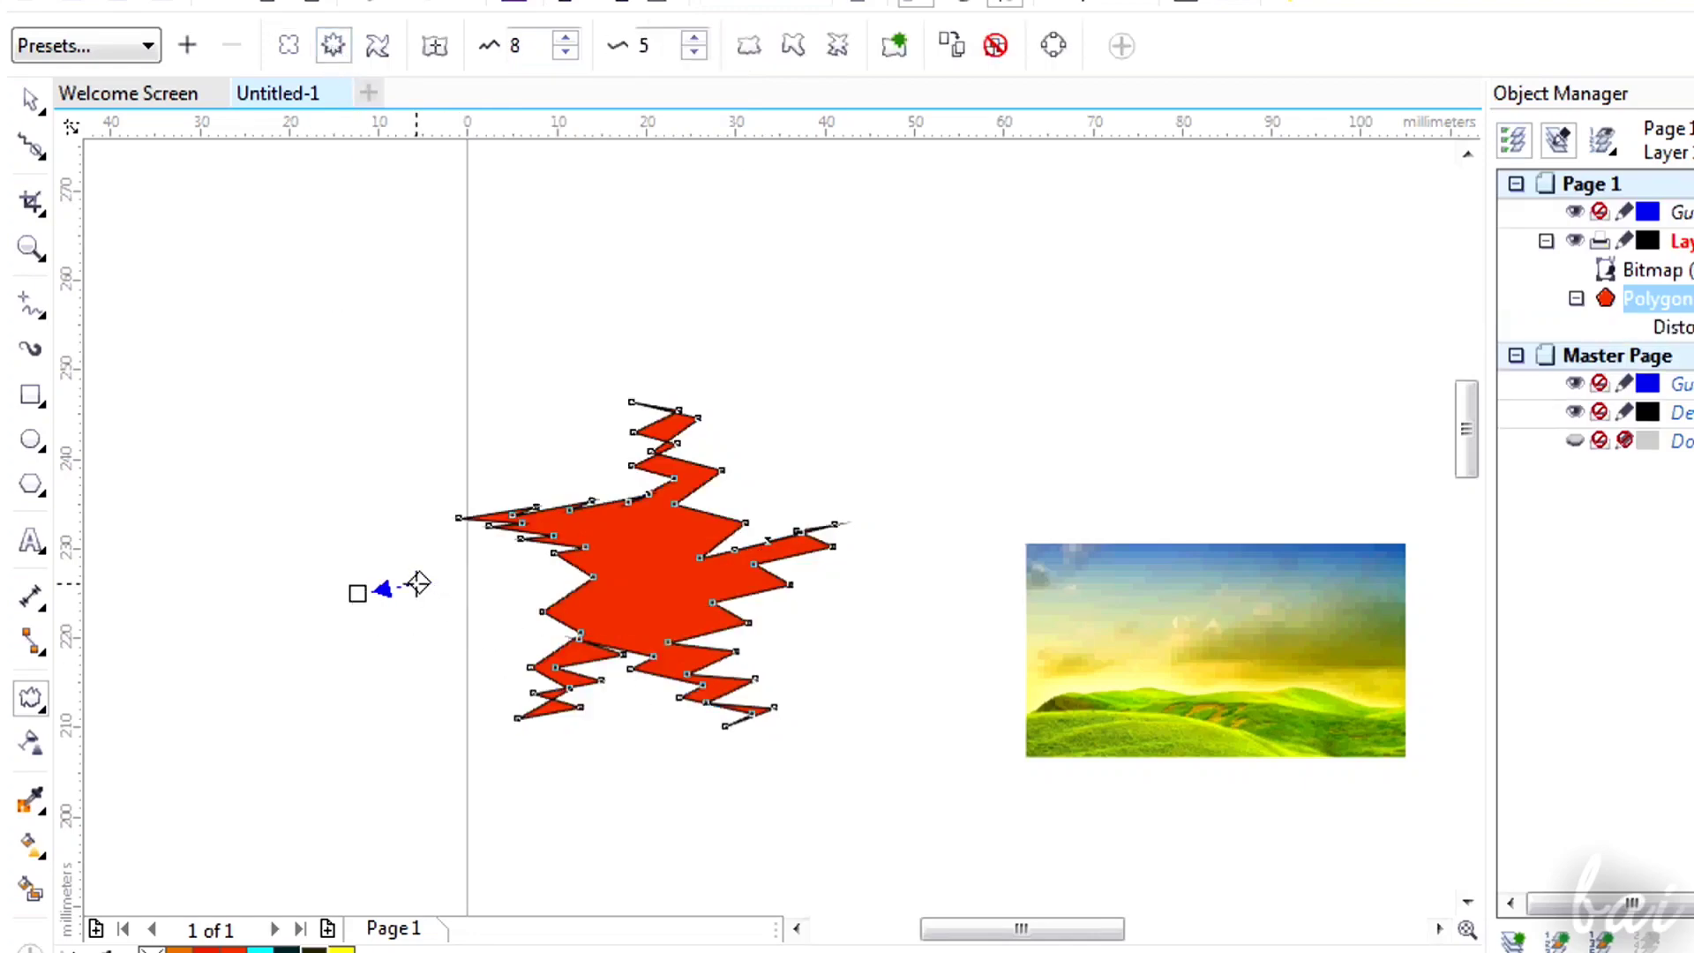
key("ctrl+z")
Step: Try reshaping the star with a rectangular Putty envelope, pulling its upper-right node and curve handles inward and tilting the top node's handle, and undo it
left_click(31, 697)
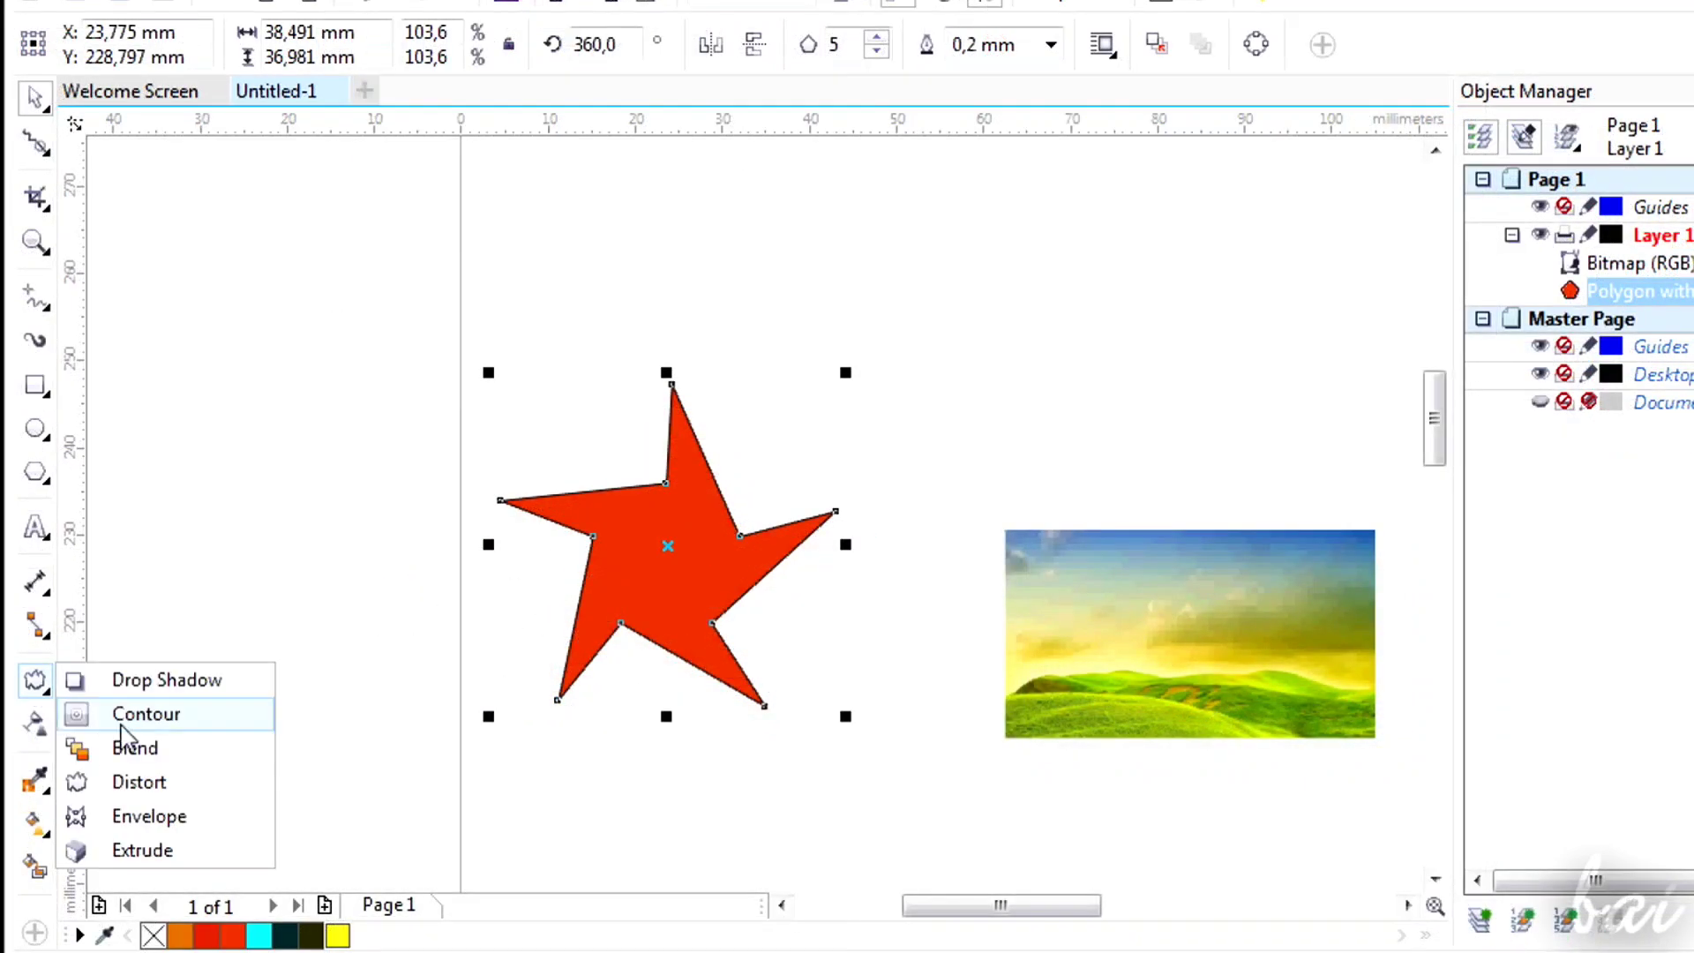
left_click(148, 816)
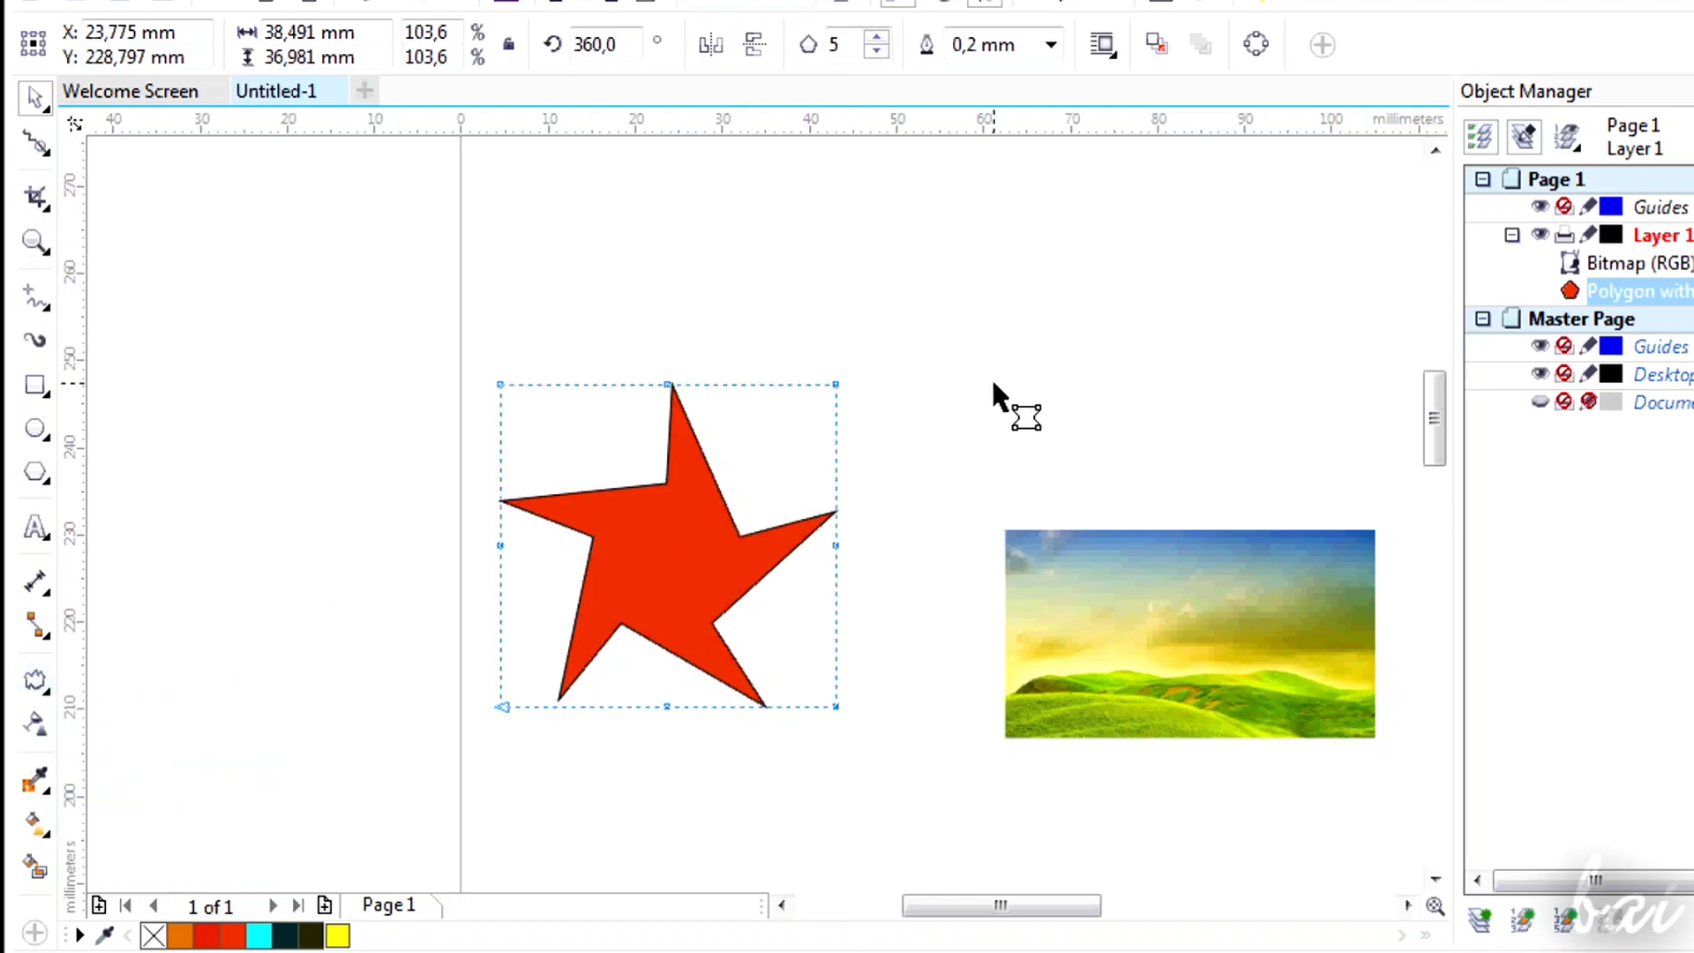
key("shift+F2")
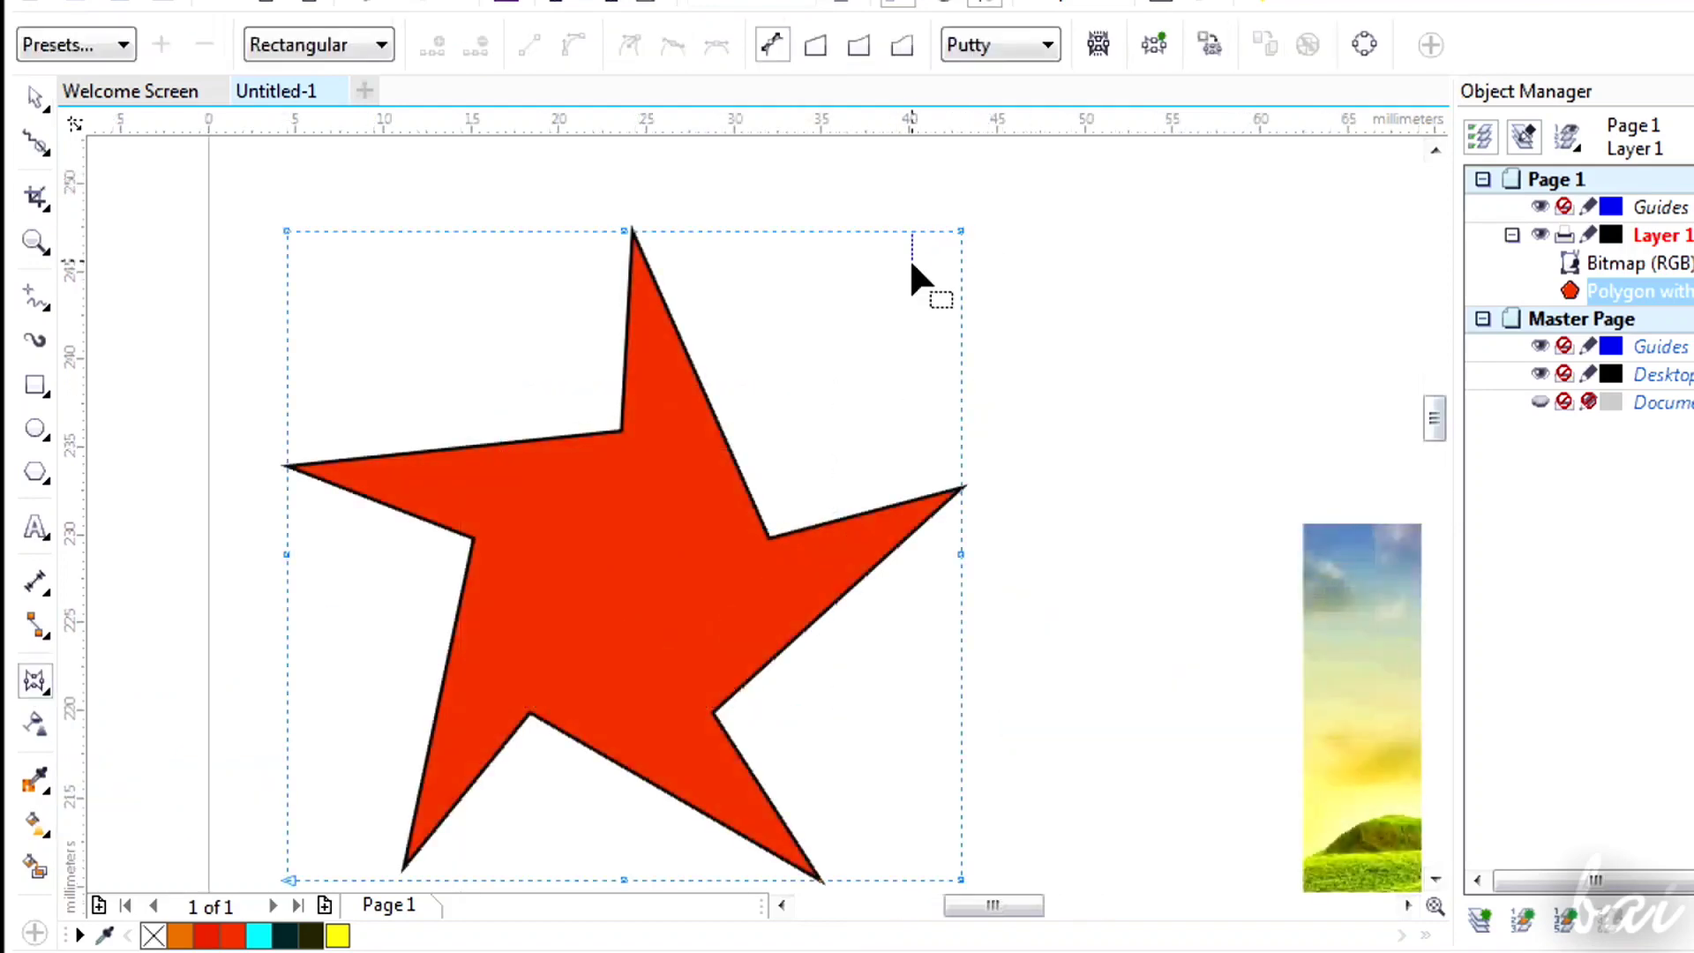
mouse_move(961, 231)
left_mouse_down()
mouse_move(946, 210)
mouse_move(1077, 255)
mouse_move(1209, 177)
mouse_move(1064, 210)
mouse_move(807, 333)
mouse_move(737, 391)
mouse_move(936, 250)
left_mouse_up()
left_click_drag(937, 358, 693, 468)
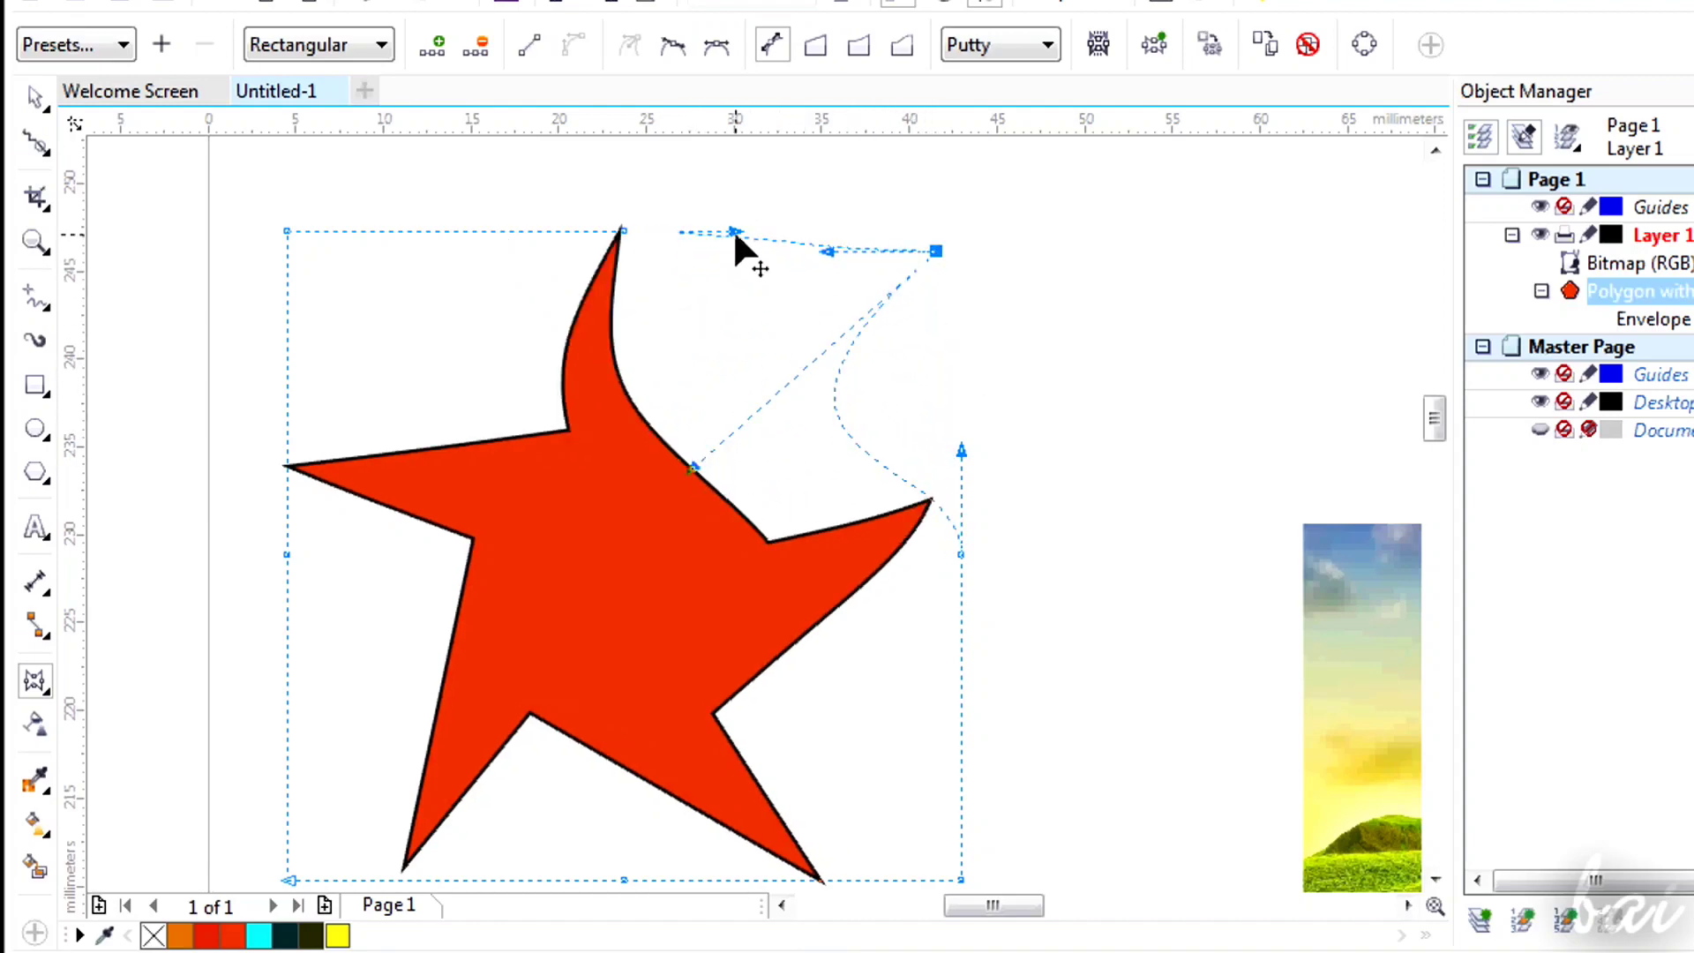
left_click_drag(825, 251, 657, 507)
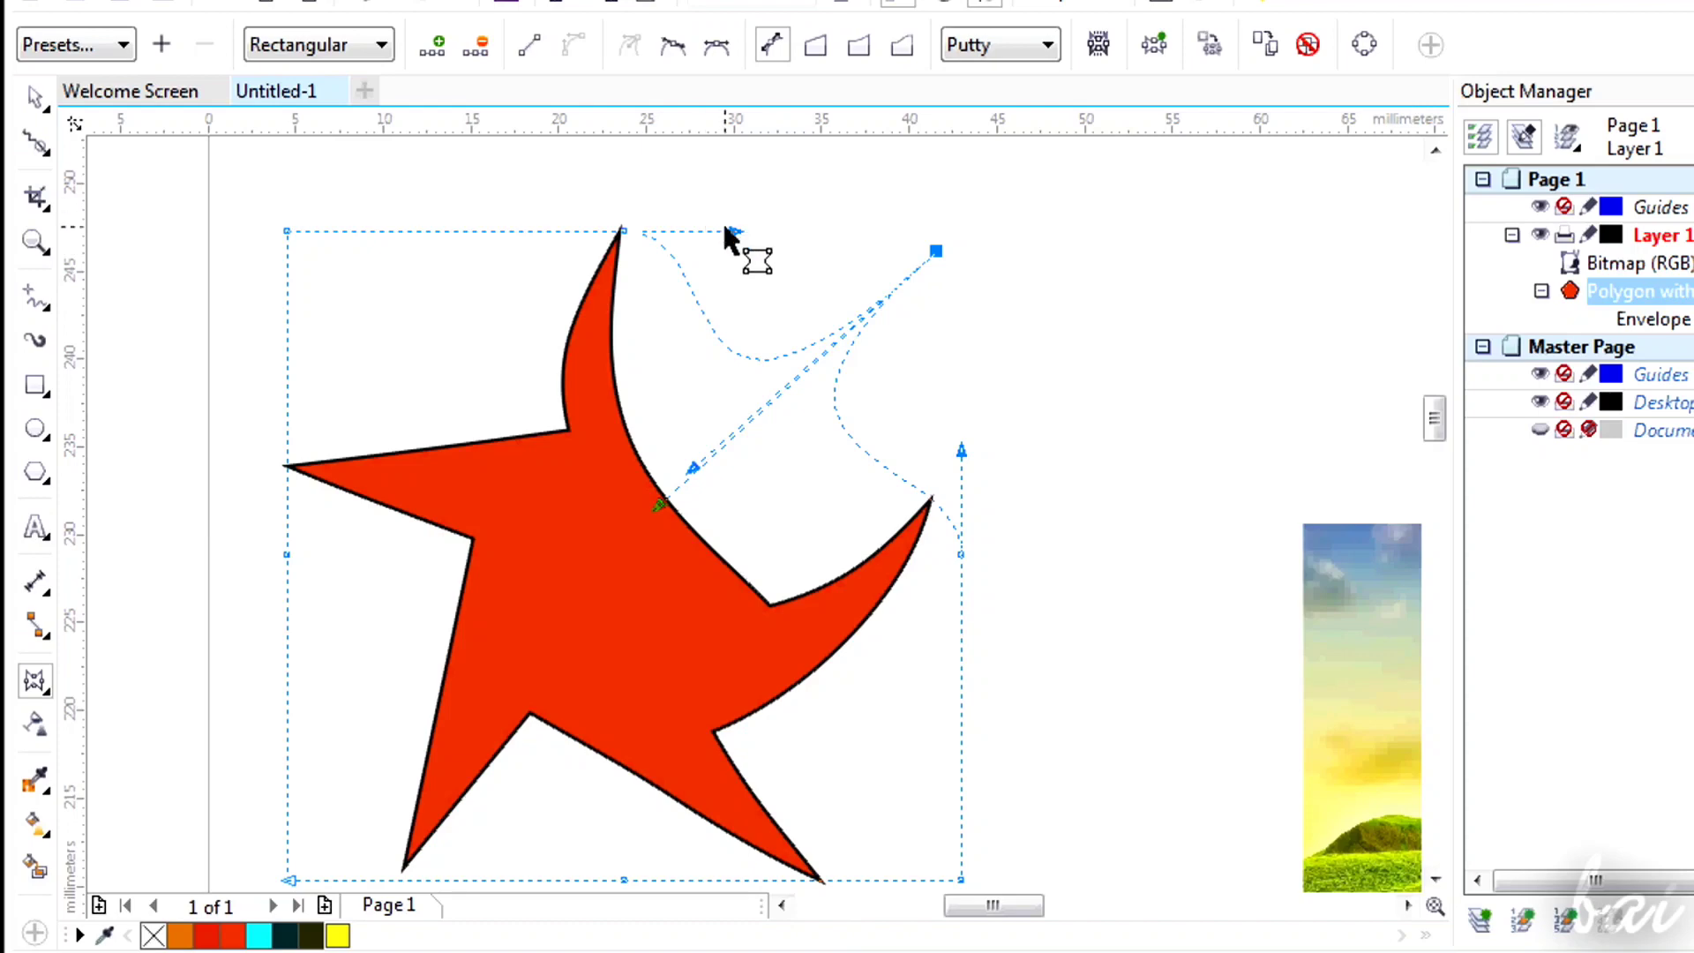
left_click_drag(732, 233, 708, 193)
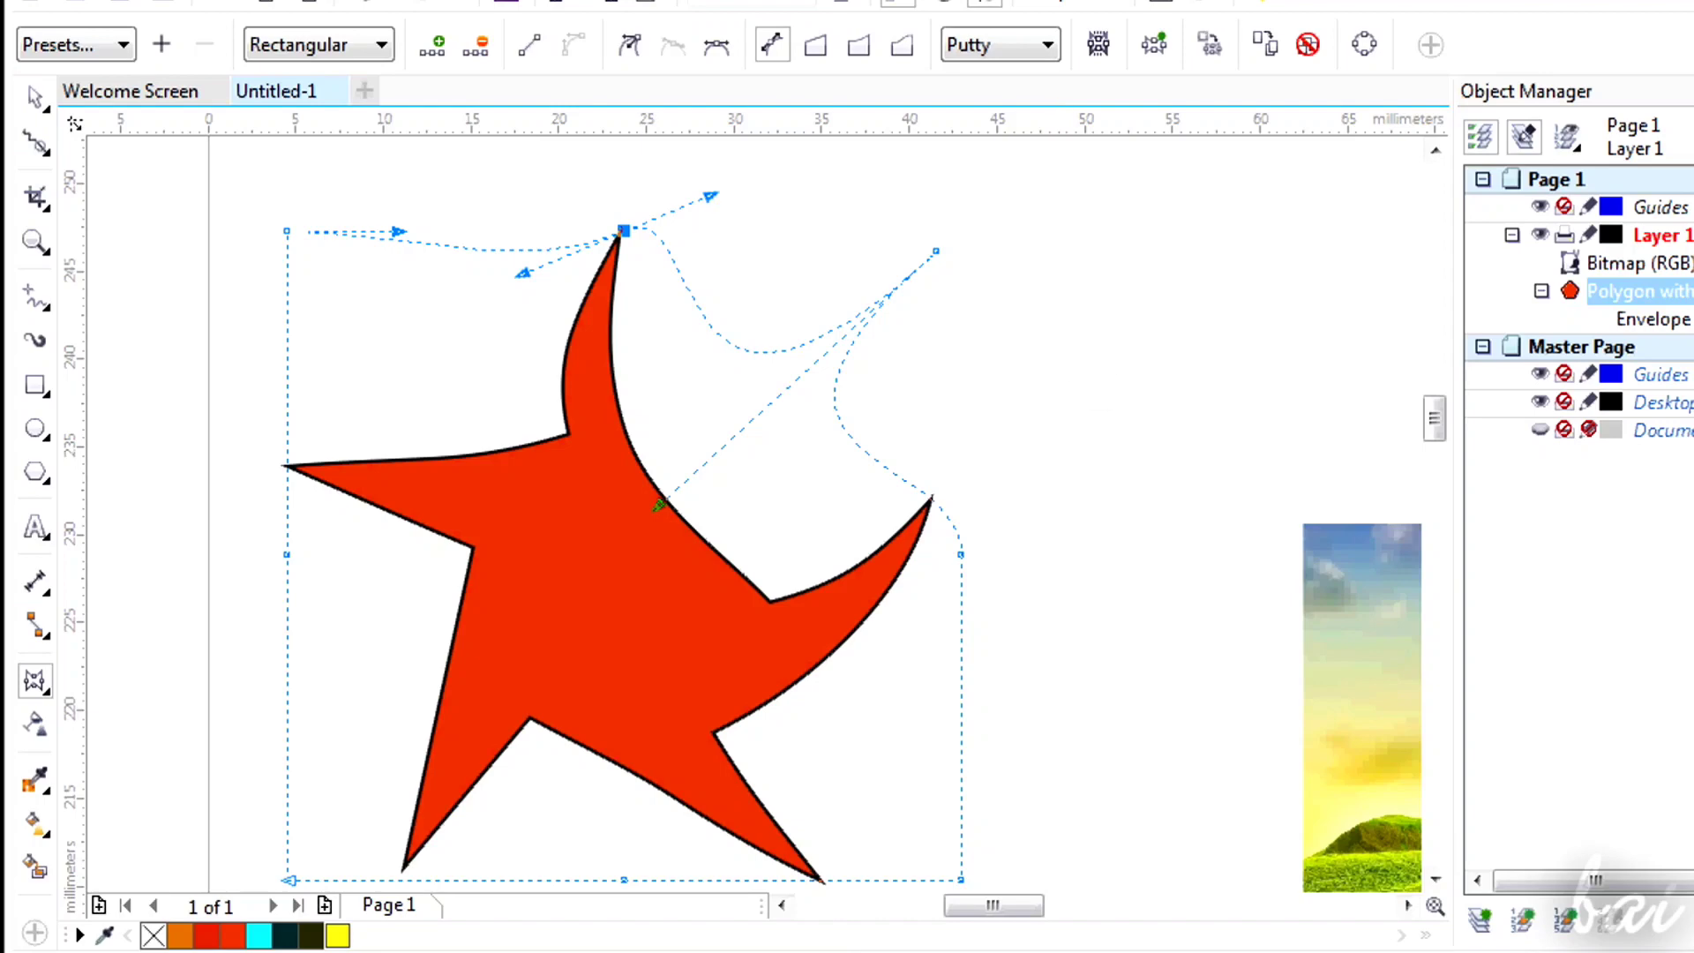
key("ctrl+z")
Step: Extrude the star diagonally up and to the right from its centre, with depth 20 and the vanishing point locked to the object
left_click(35, 681)
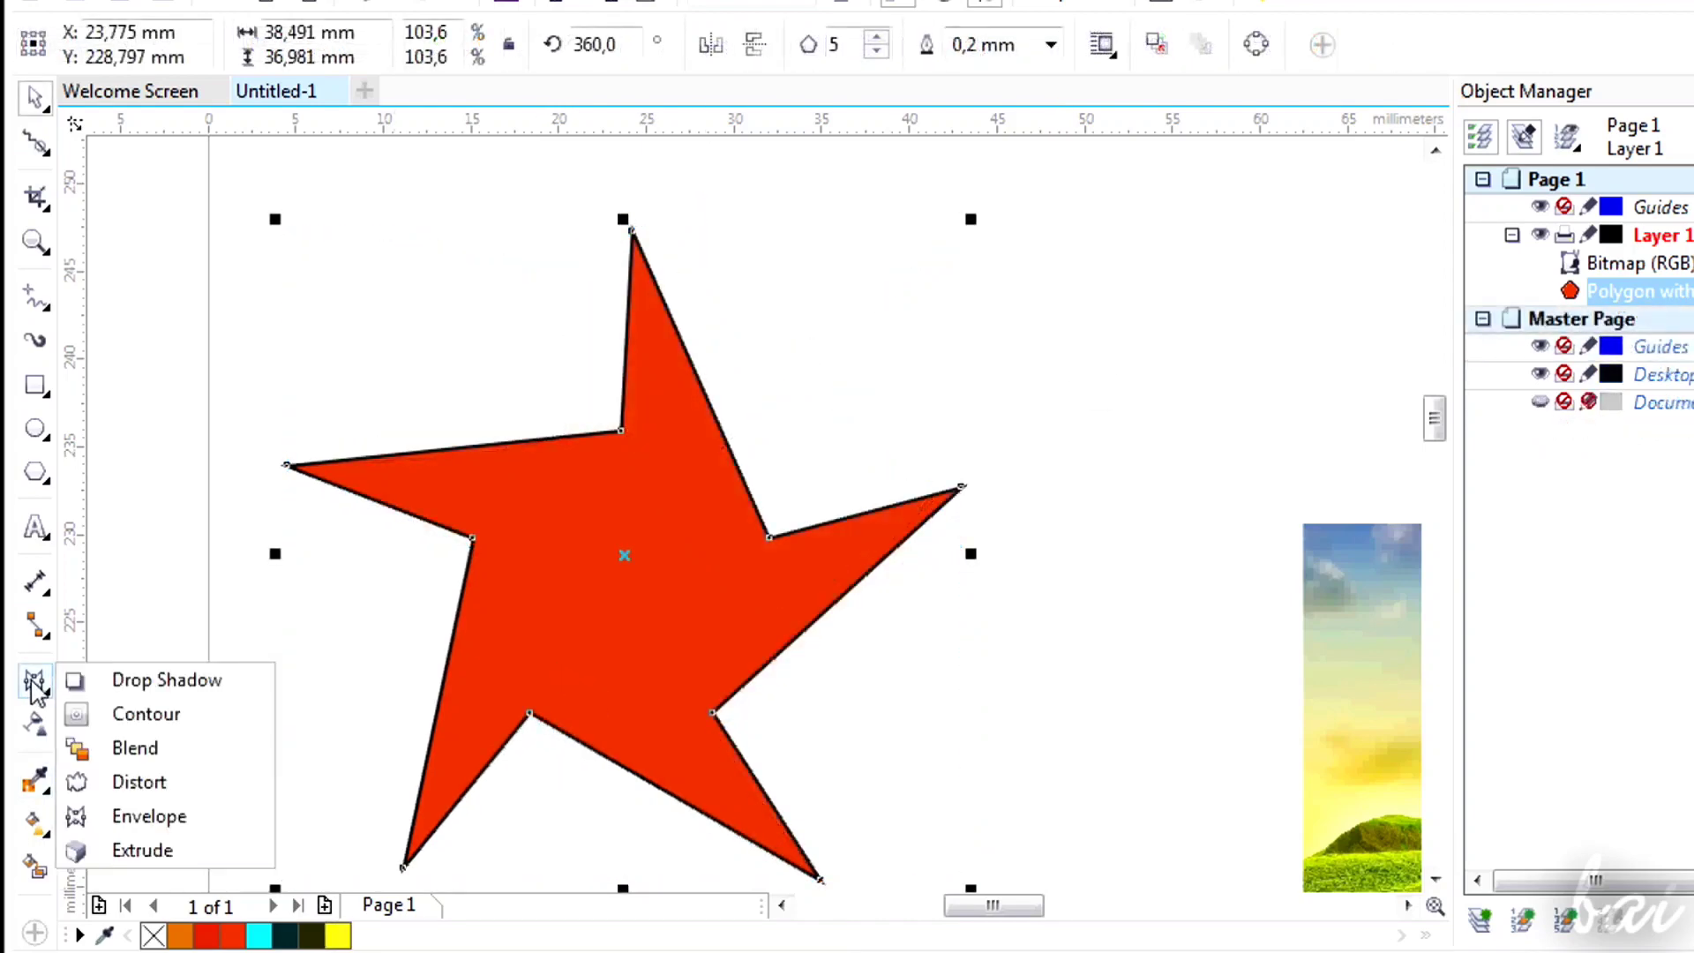
left_click(133, 852)
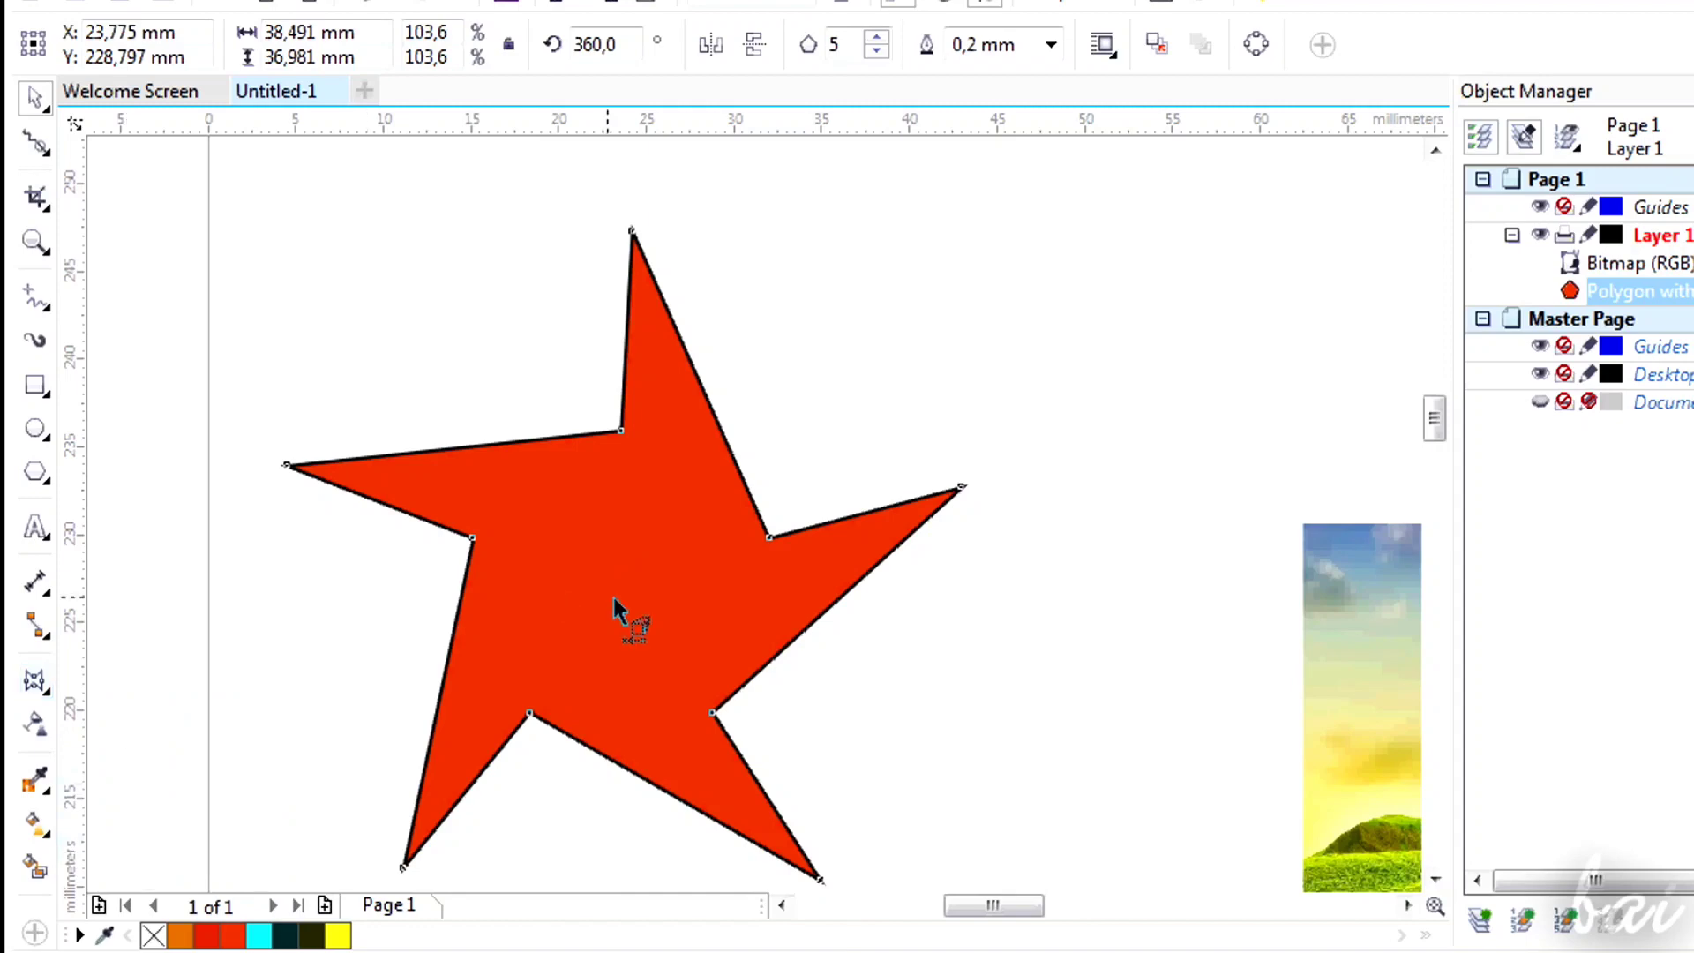
scroll(624, 608, "down", 2)
left_click_drag(643, 574, 878, 288)
scroll(807, 702, "up", 1)
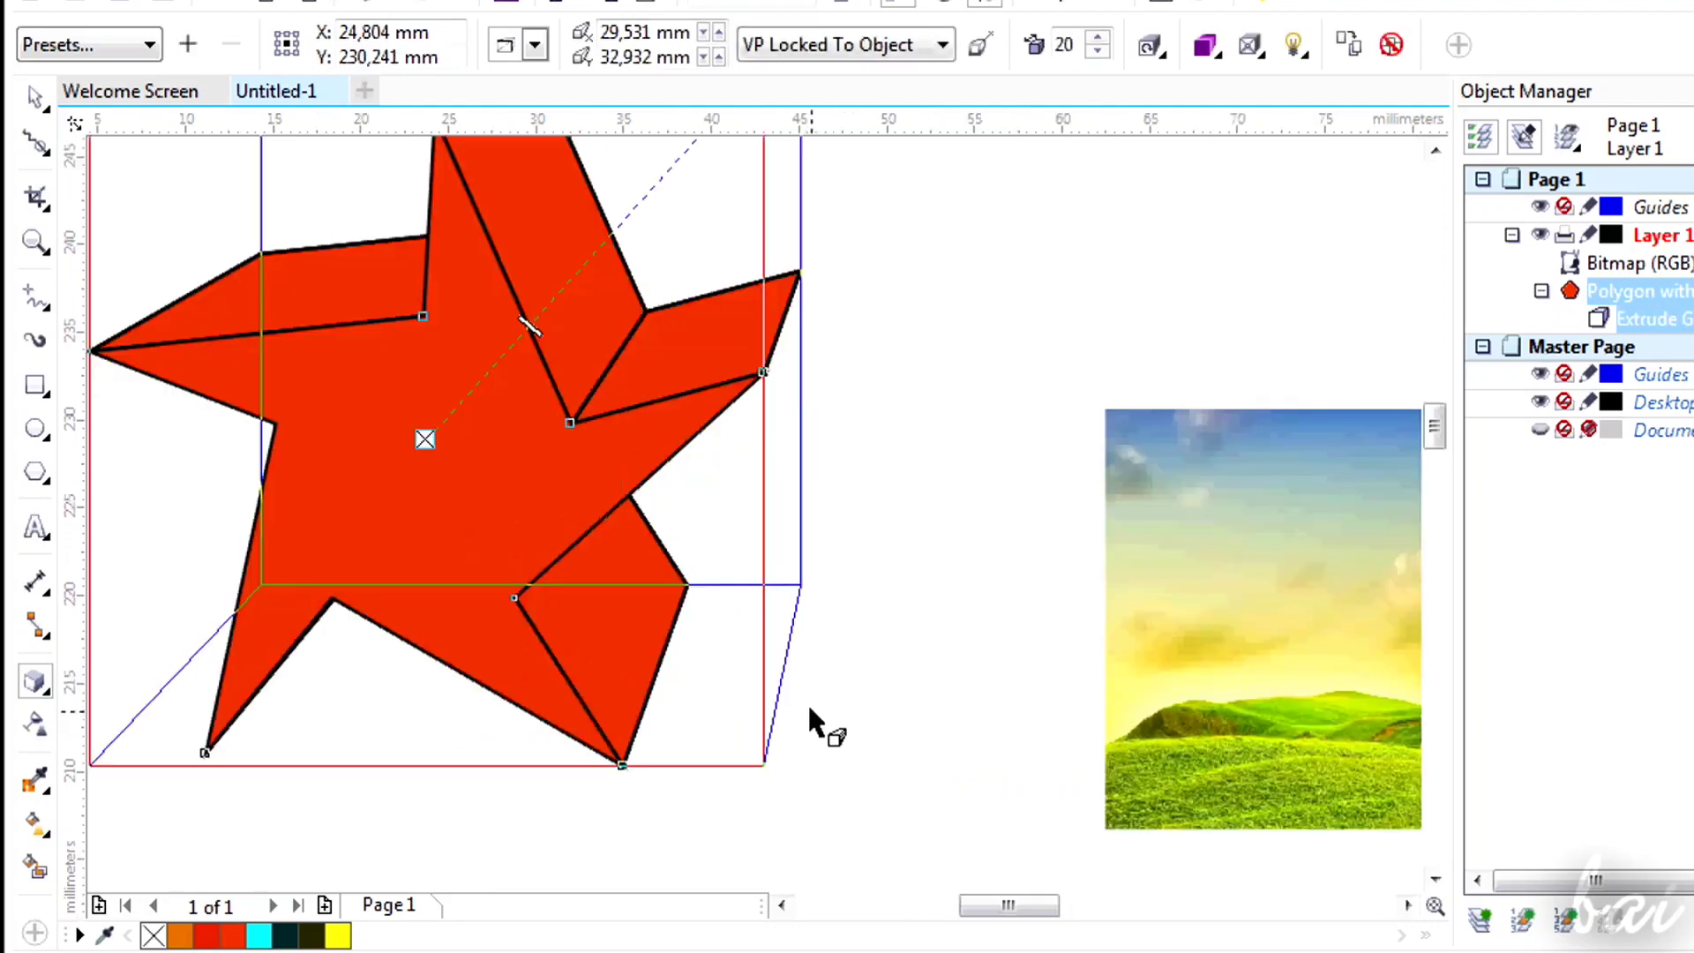
scroll(807, 702, "down", 1)
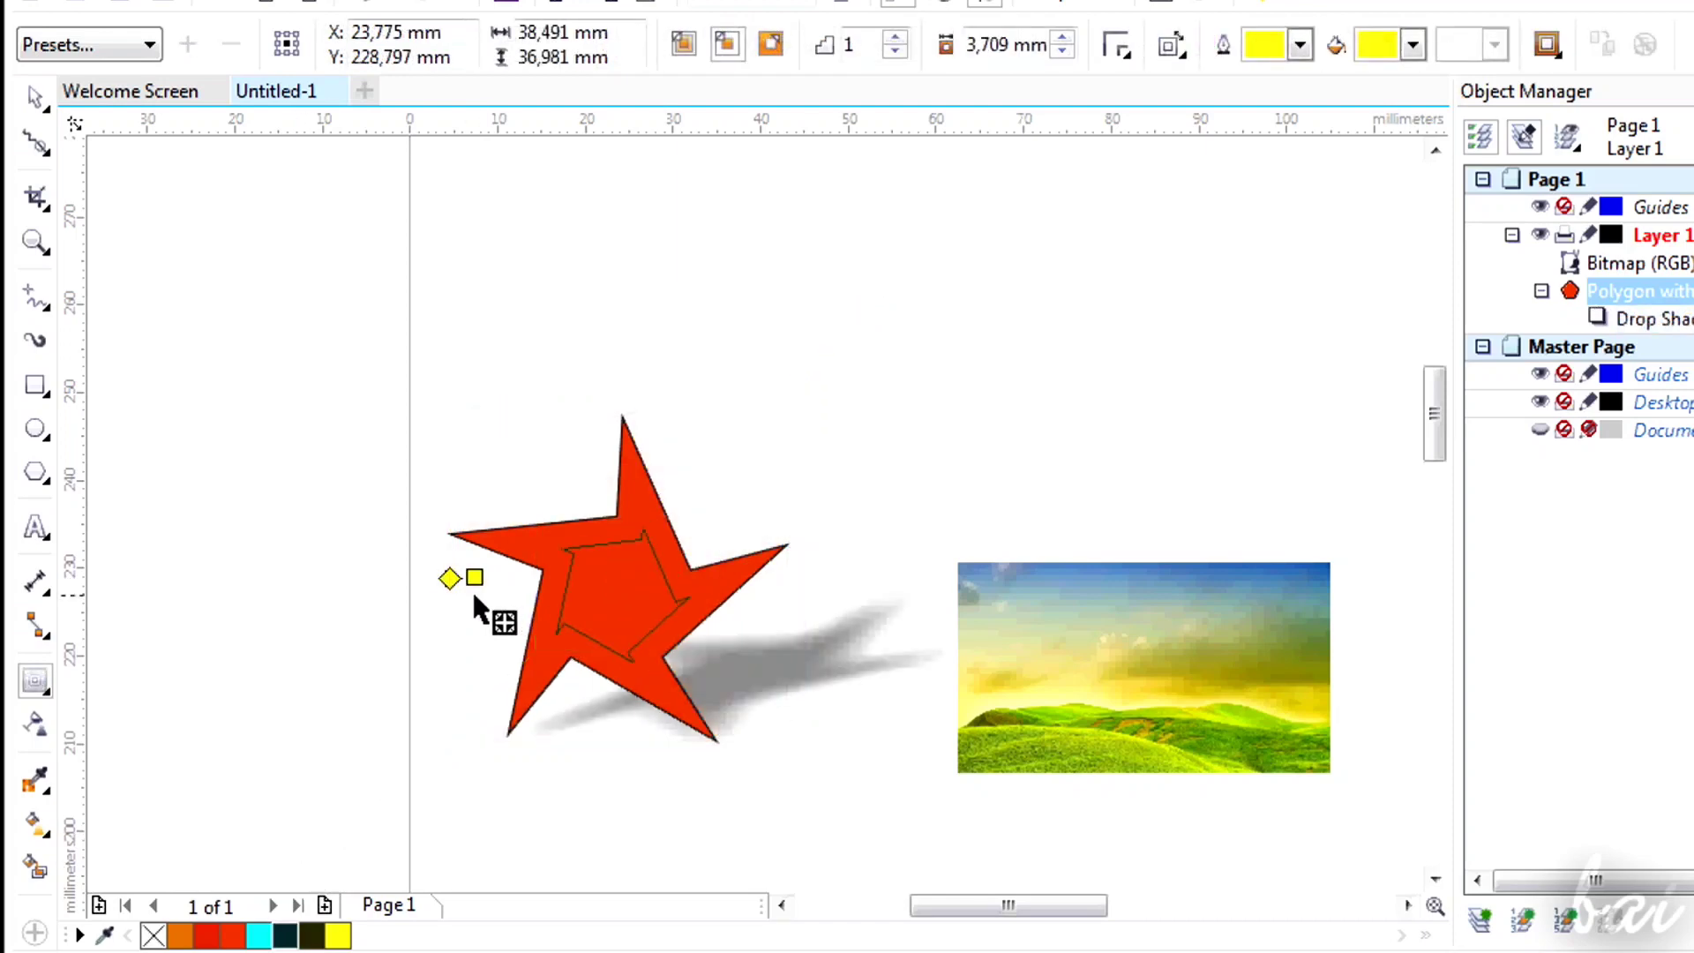
Step: Apply a one-step inside contour to the star with yellow outline and fill and an offset of about 1.945 mm
left_click_drag(460, 598, 465, 602)
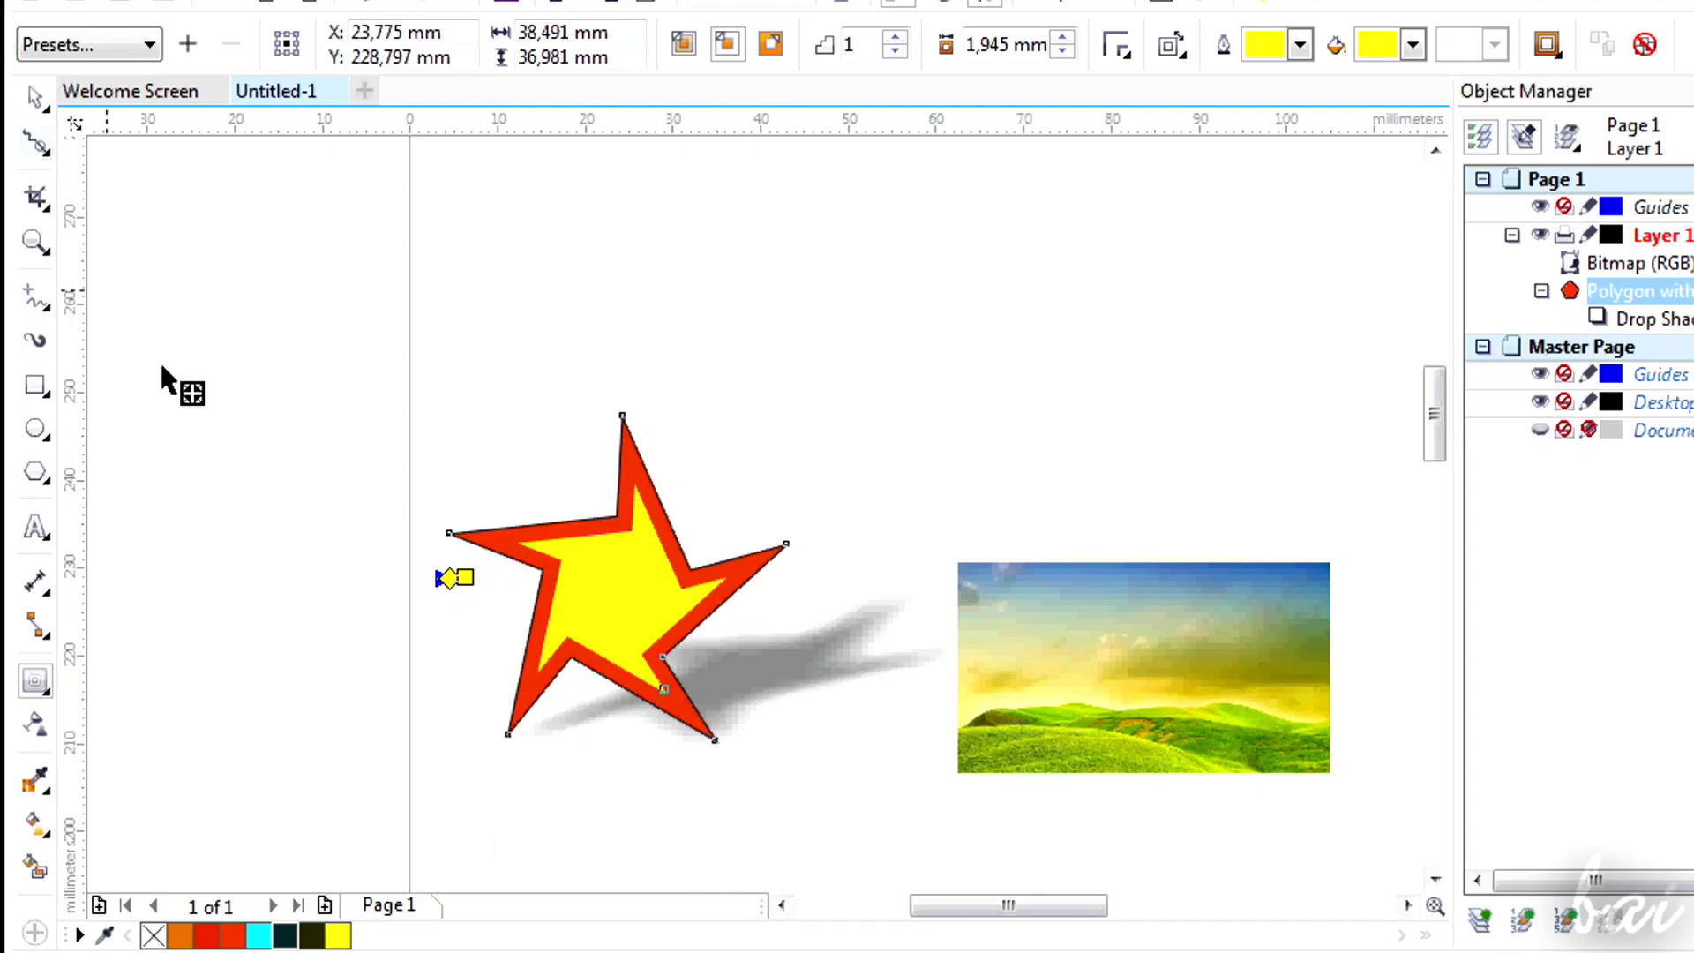
scroll(121, 569, "up", 2)
left_click_drag(954, 904, 1023, 847)
scroll(1435, 417, "down", 3)
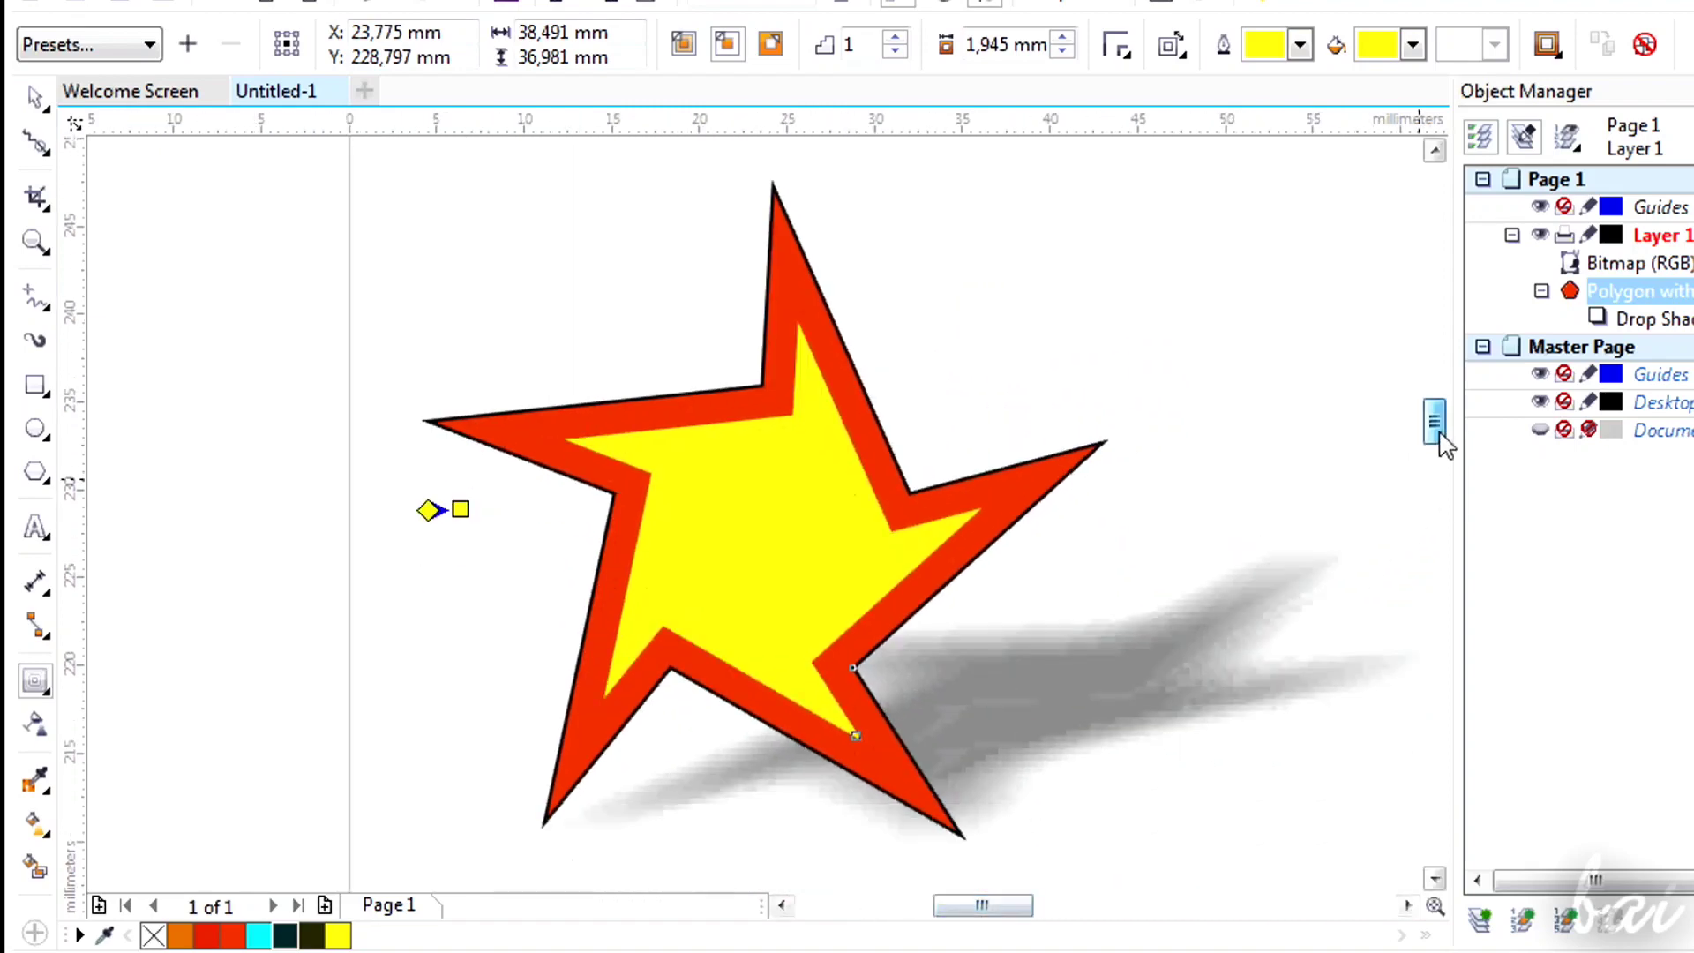
Step: Select only the star's drop shadow and recolour it, trying magenta and settling on red
left_click(37, 97)
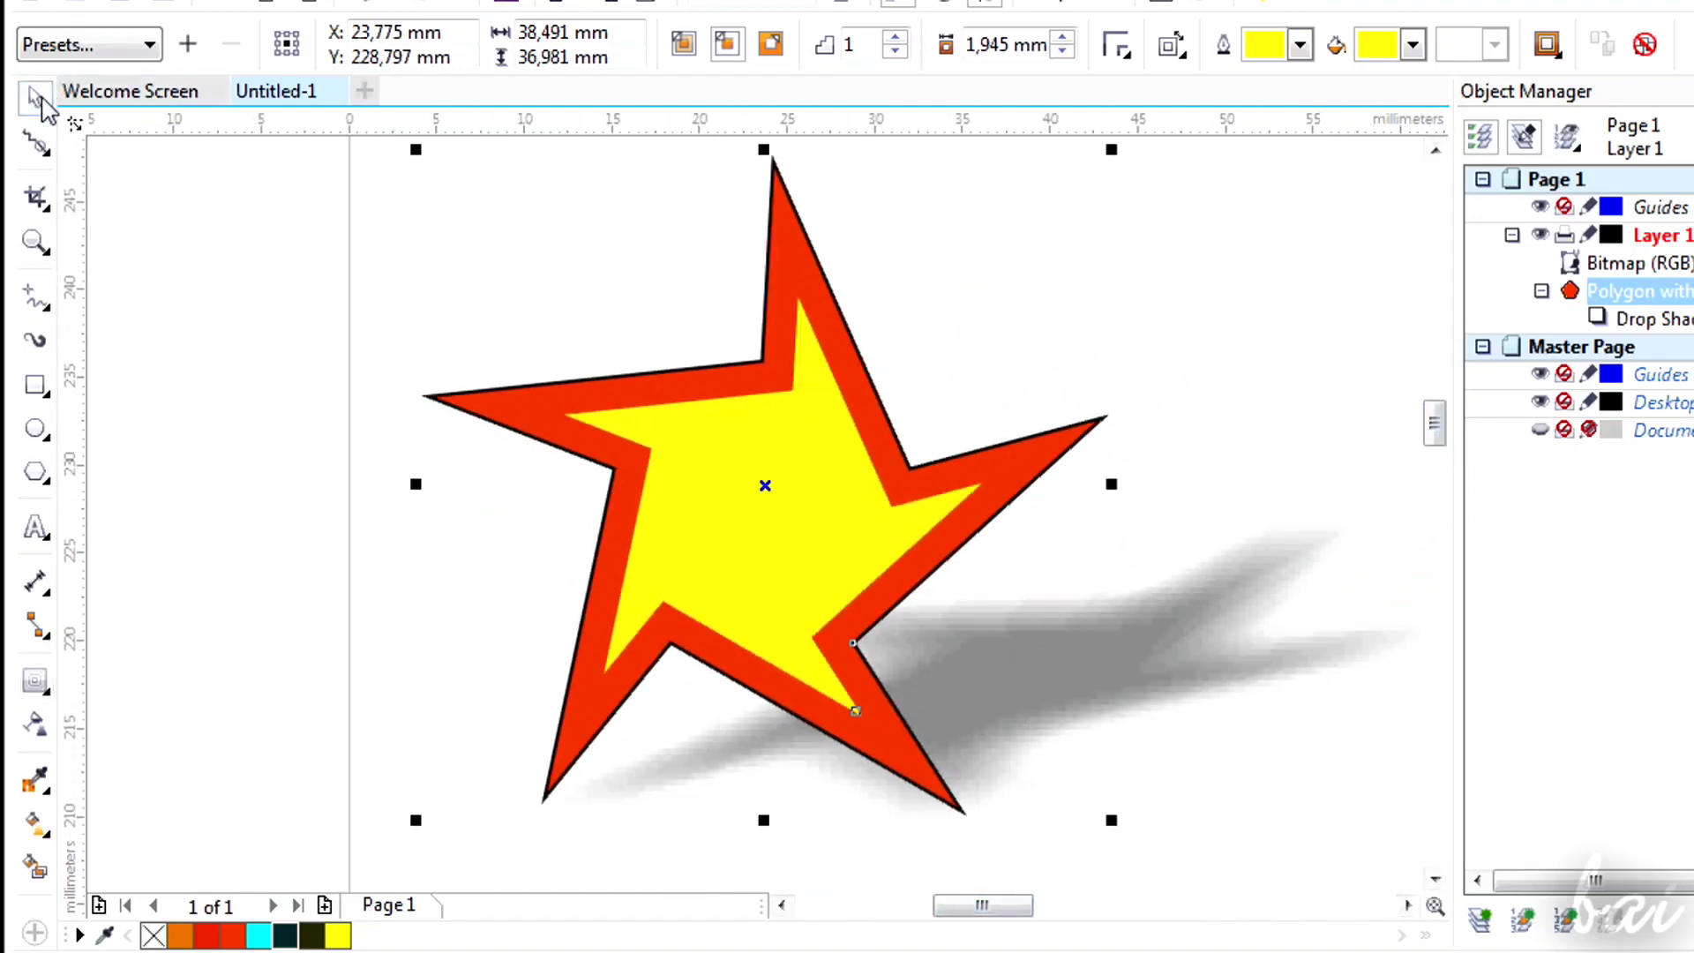
left_click(295, 262)
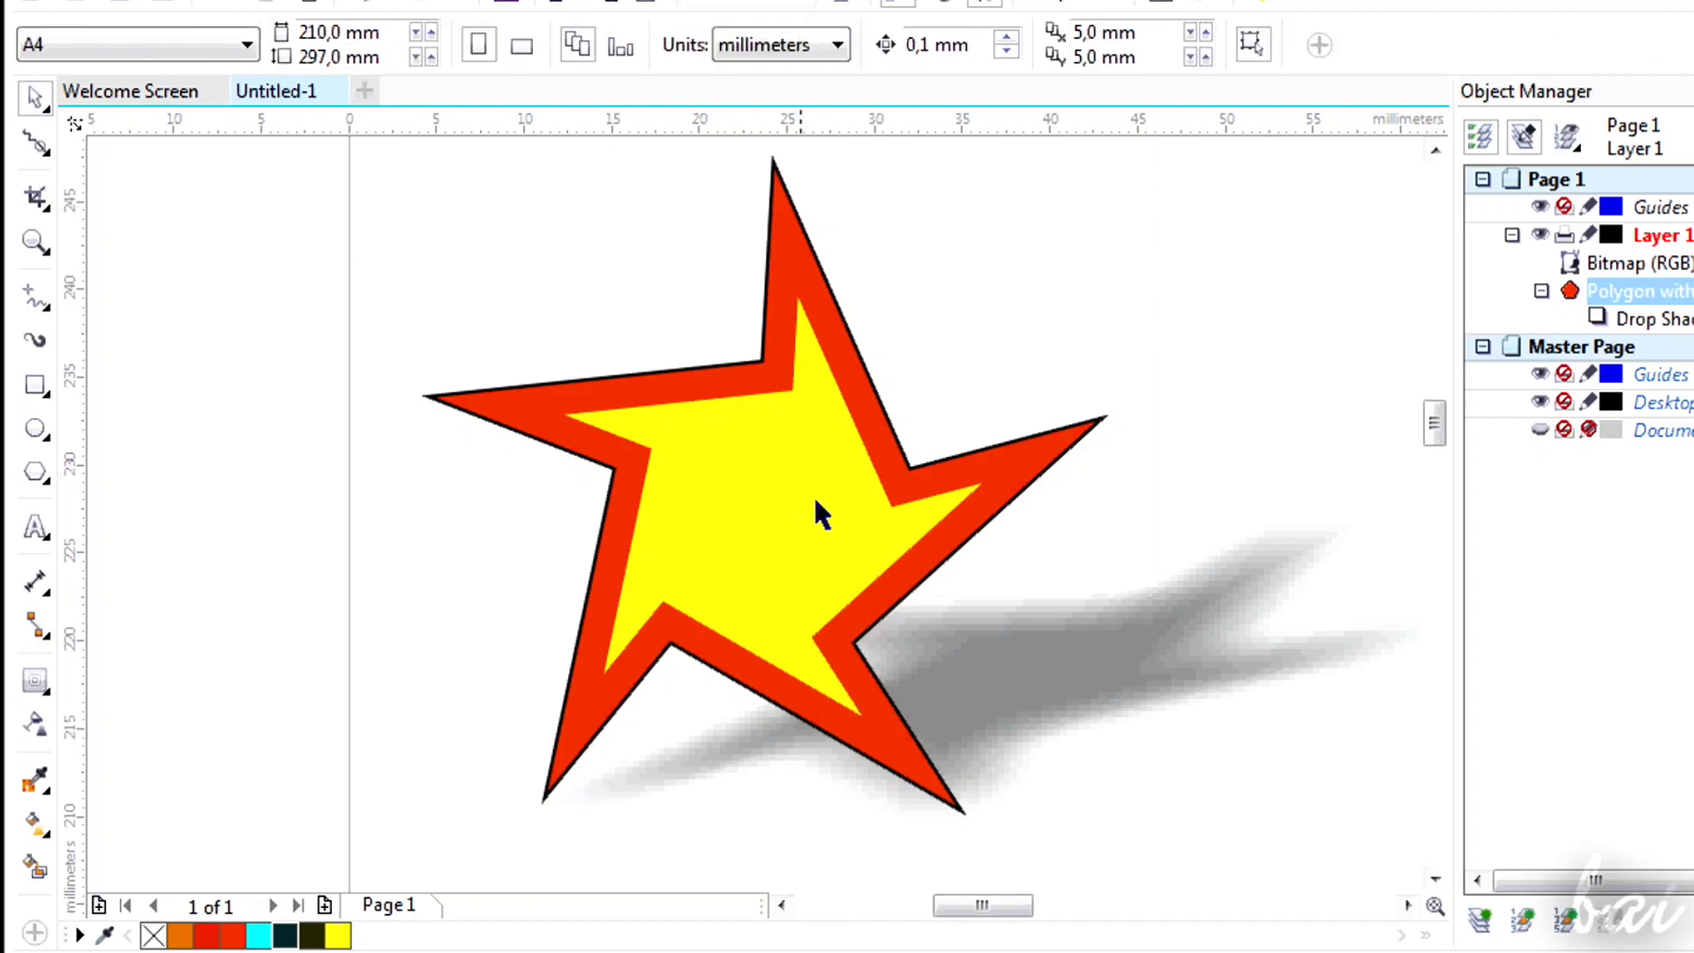
left_click(1105, 661)
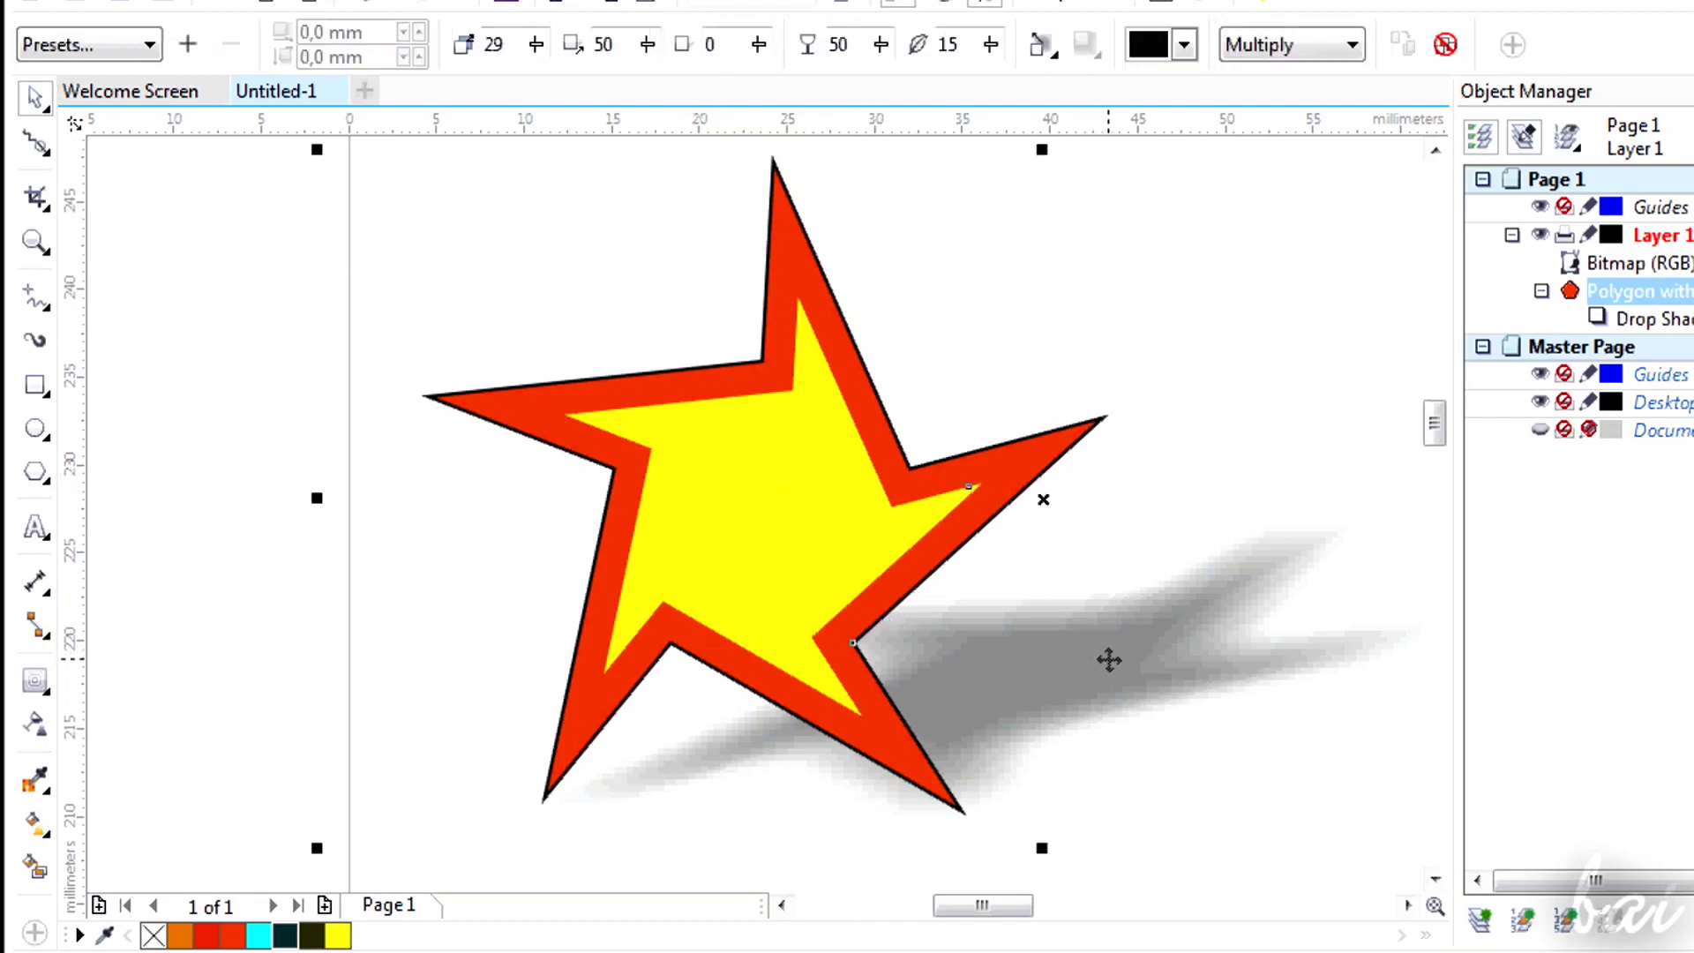
left_click(1184, 44)
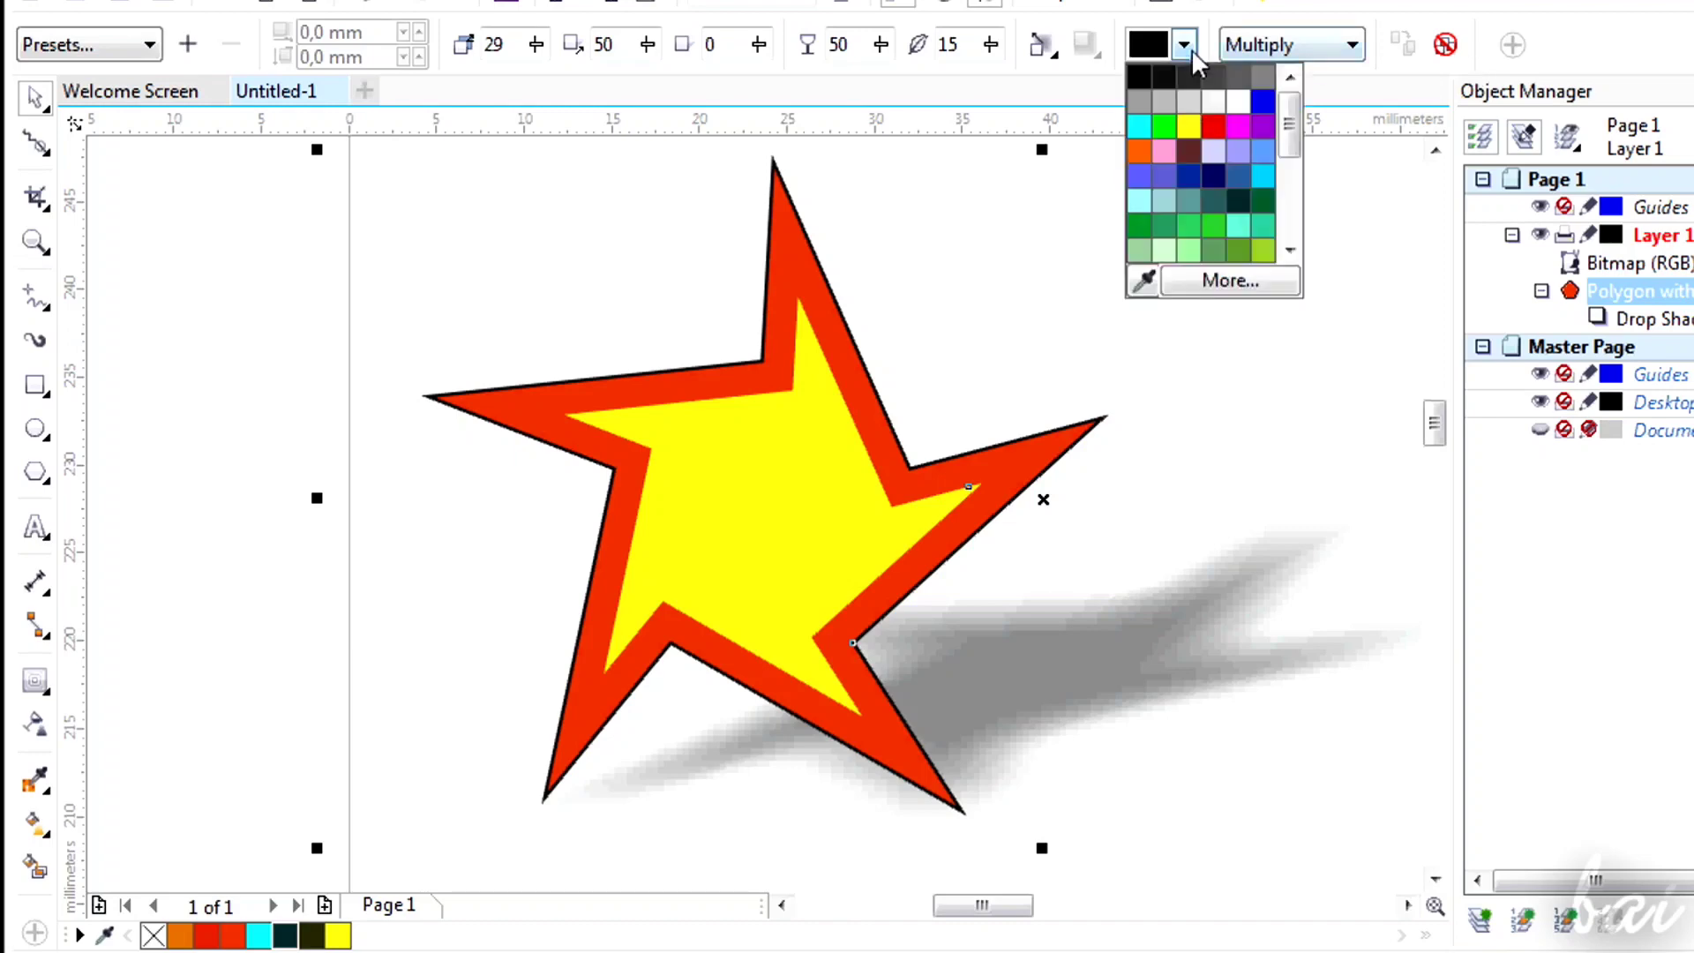
left_click(1229, 124)
left_click(1184, 44)
left_click(1244, 88)
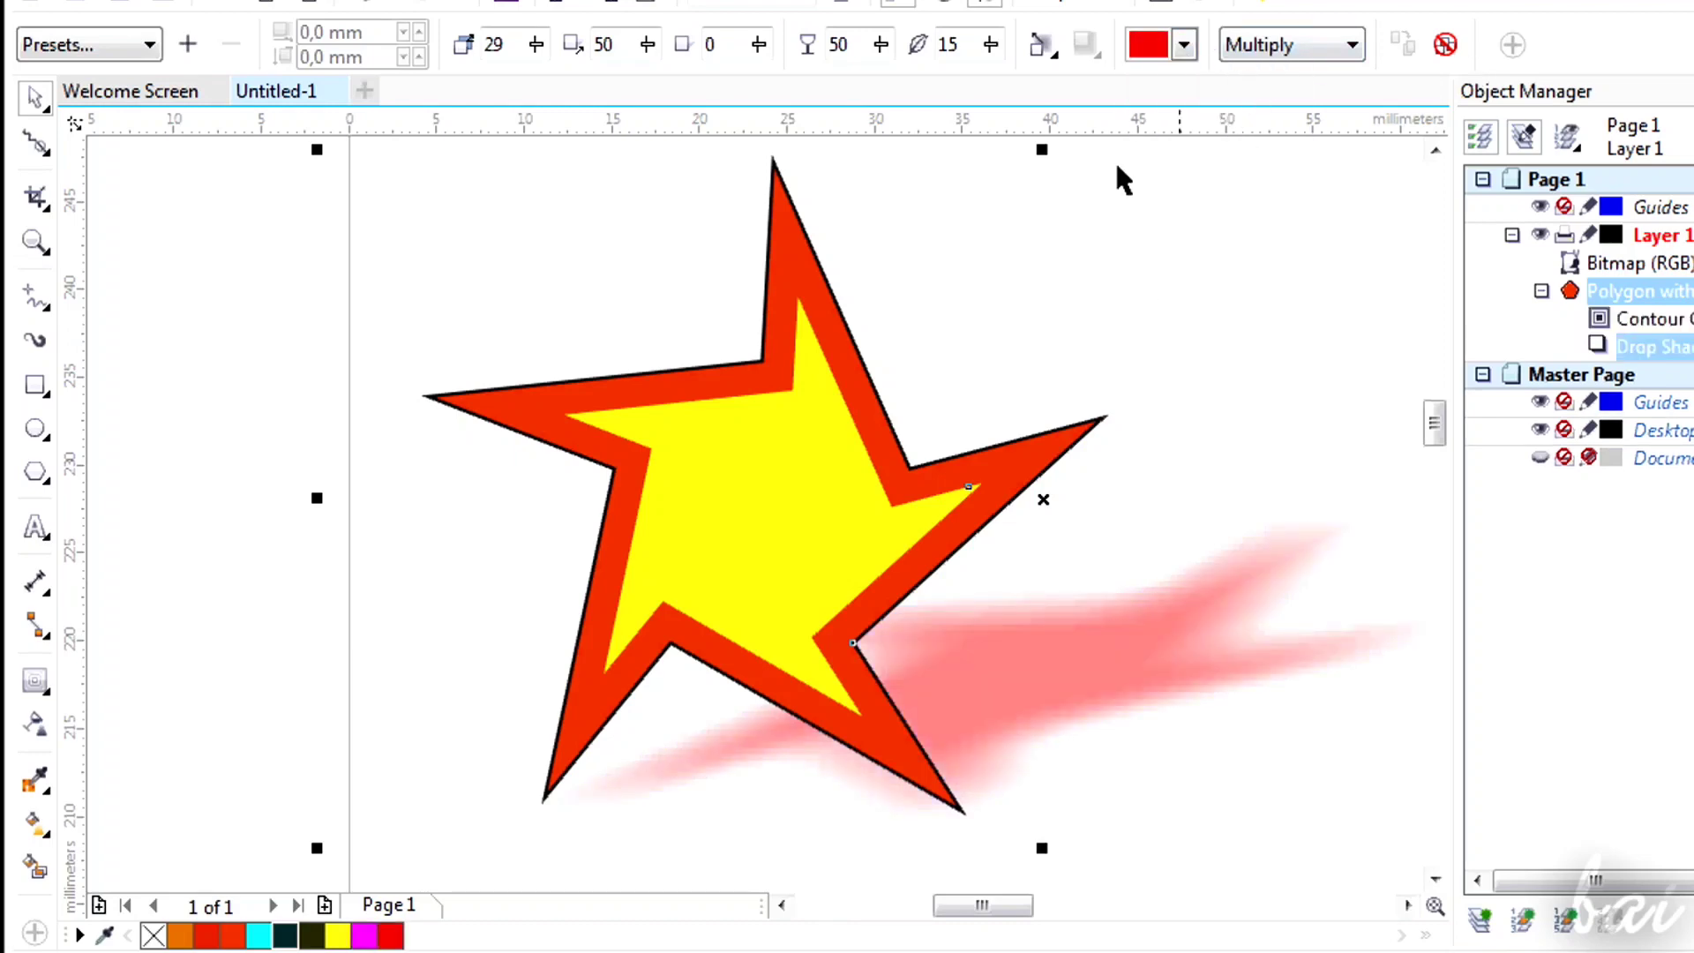
Step: Apply a linear fountain transparency to the star, fading from its centre toward the right arm at about 17°
left_click(765, 496)
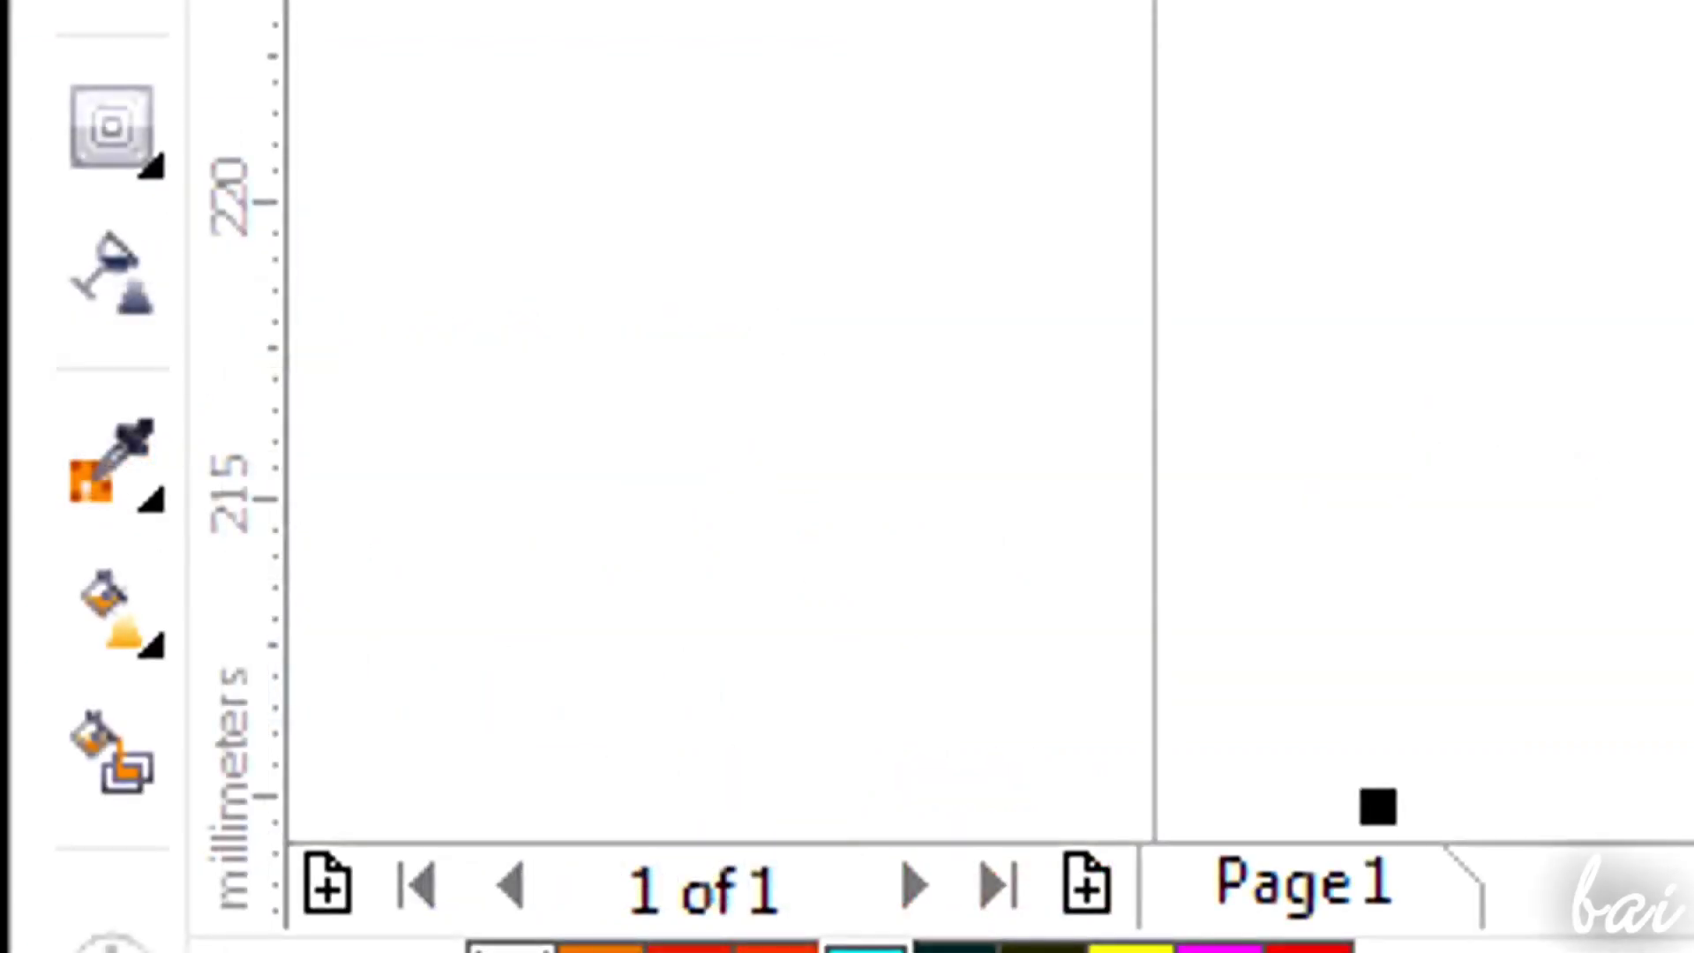
scroll(529, 17, "down", 1)
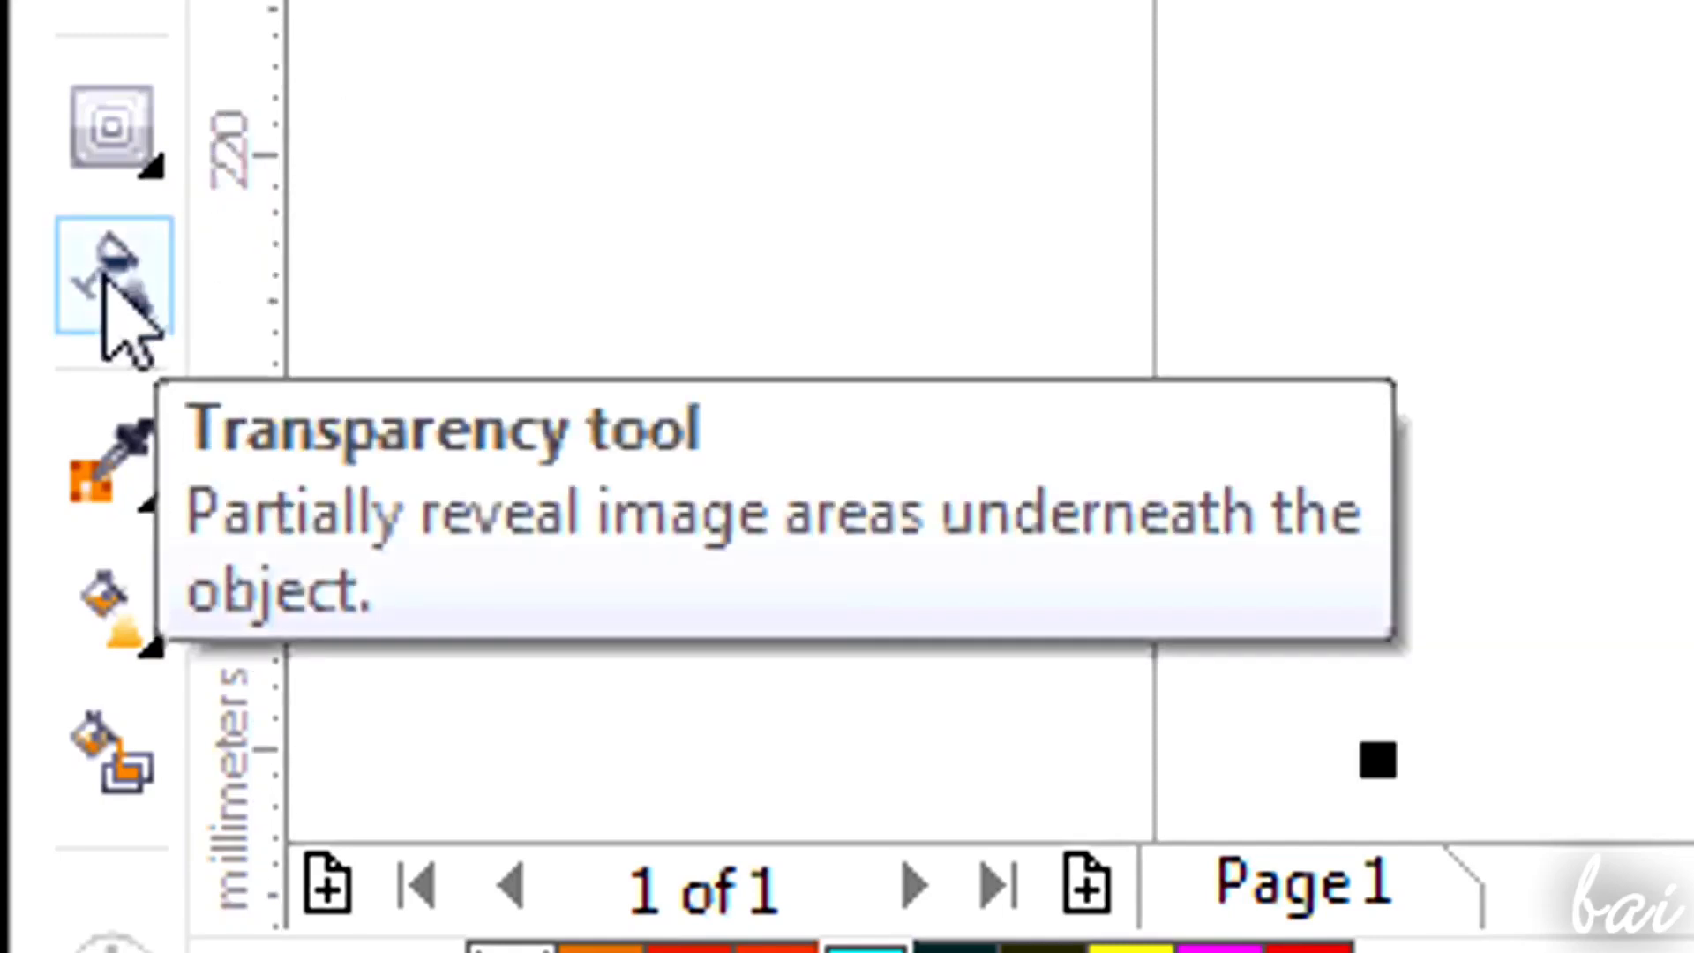
left_click(111, 277)
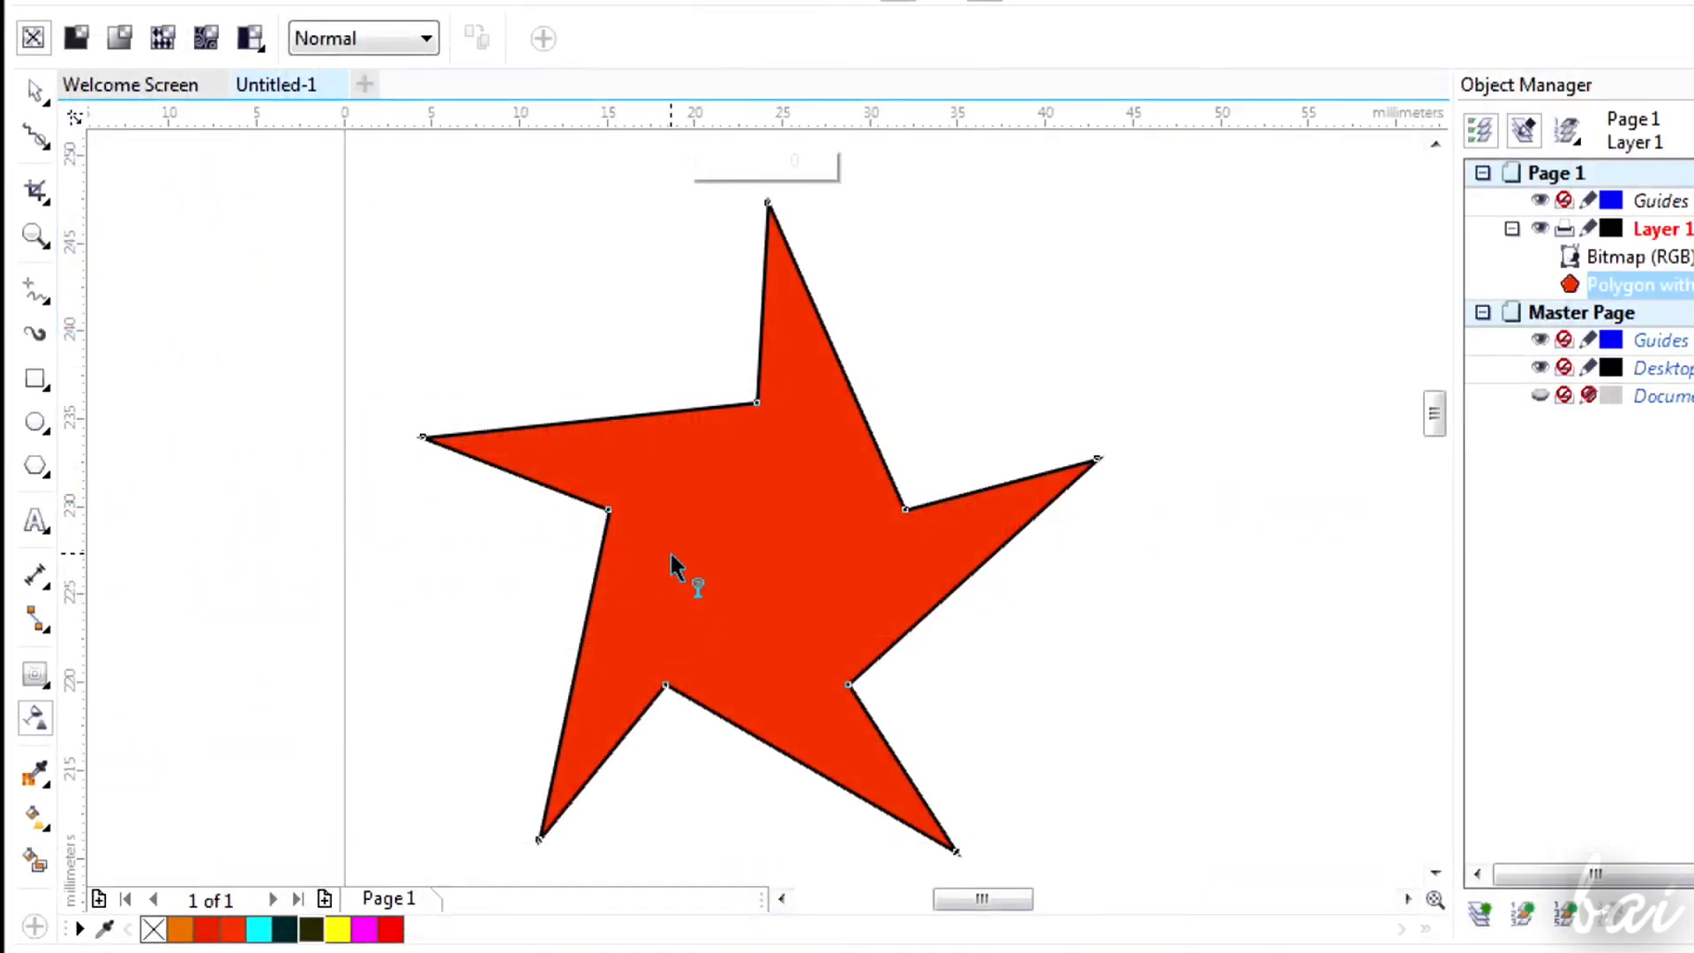
left_click_drag(759, 554, 979, 466)
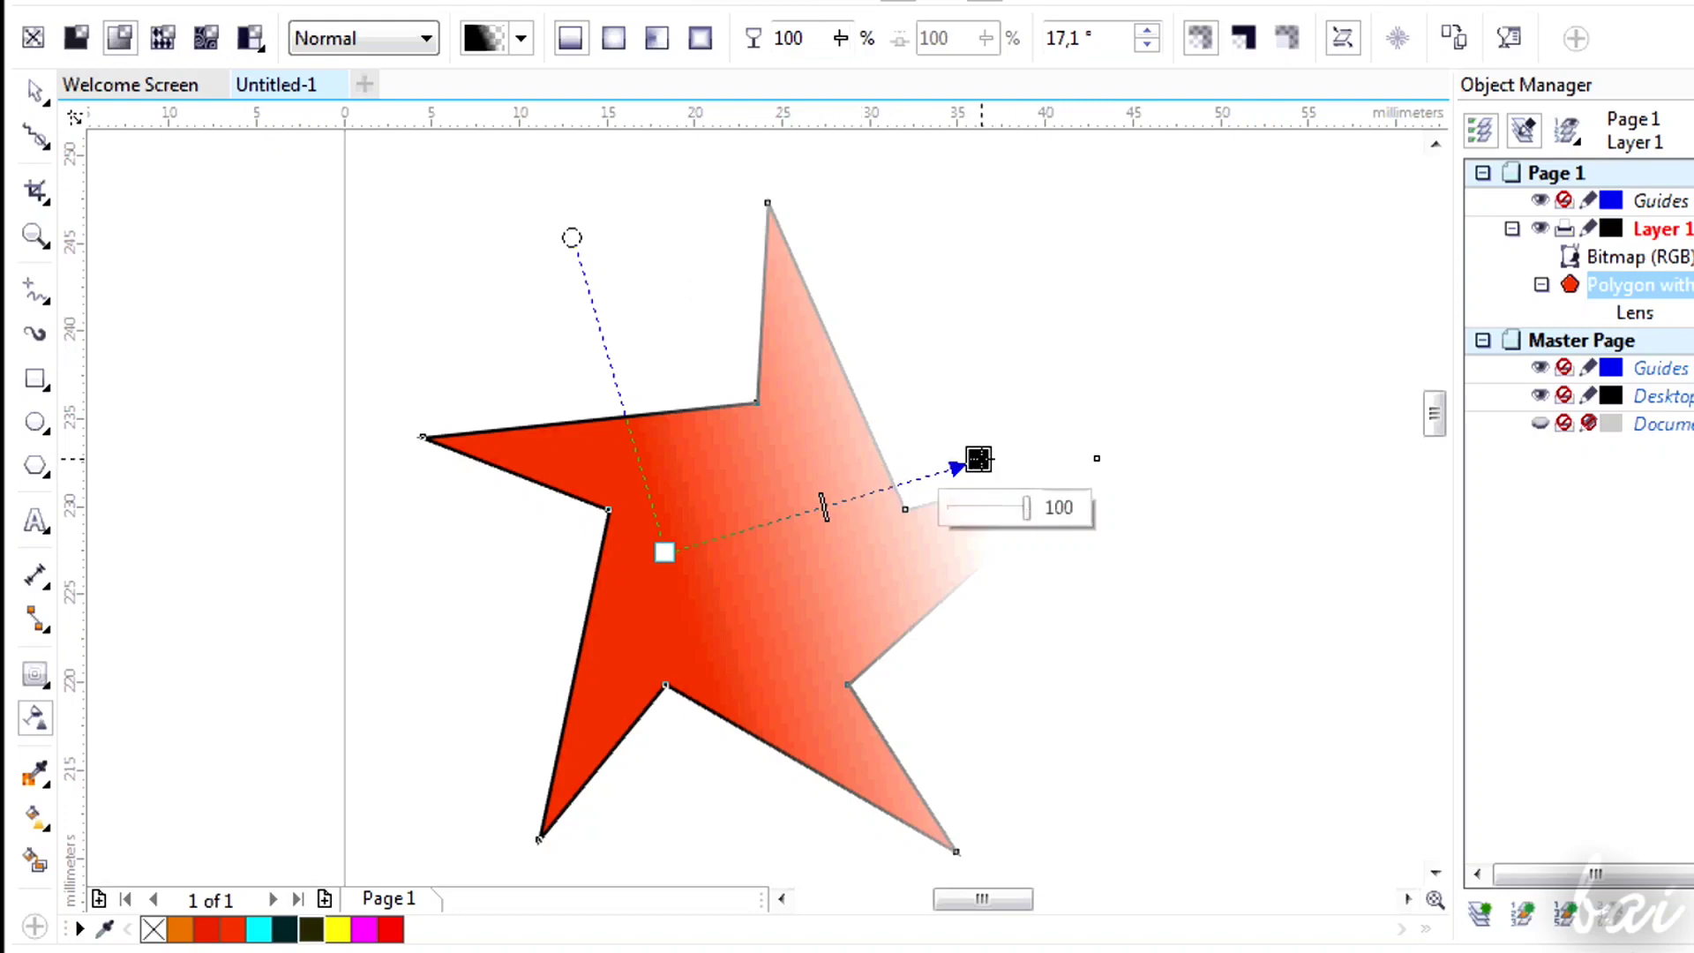
Step: Shorten the star's transparency gradient to a nearly horizontal direction, and lower the end node's transparency before returning it to 100
left_click_drag(980, 459, 870, 554)
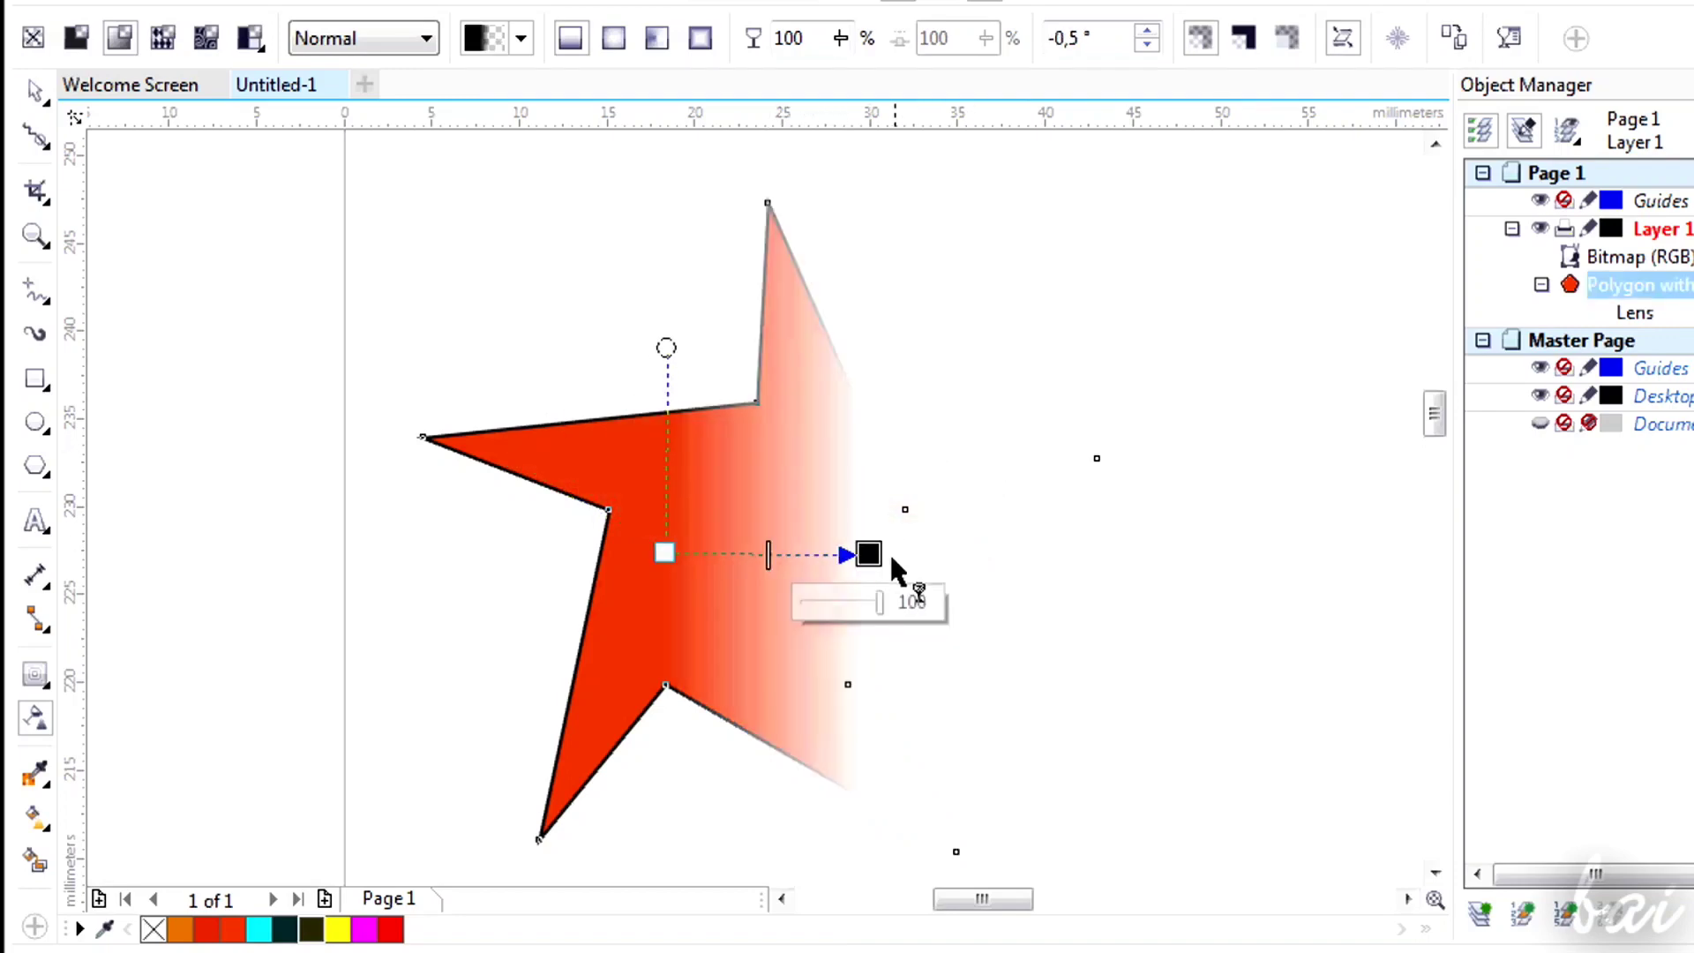
left_click_drag(880, 602, 821, 605)
left_click_drag(821, 606, 889, 607)
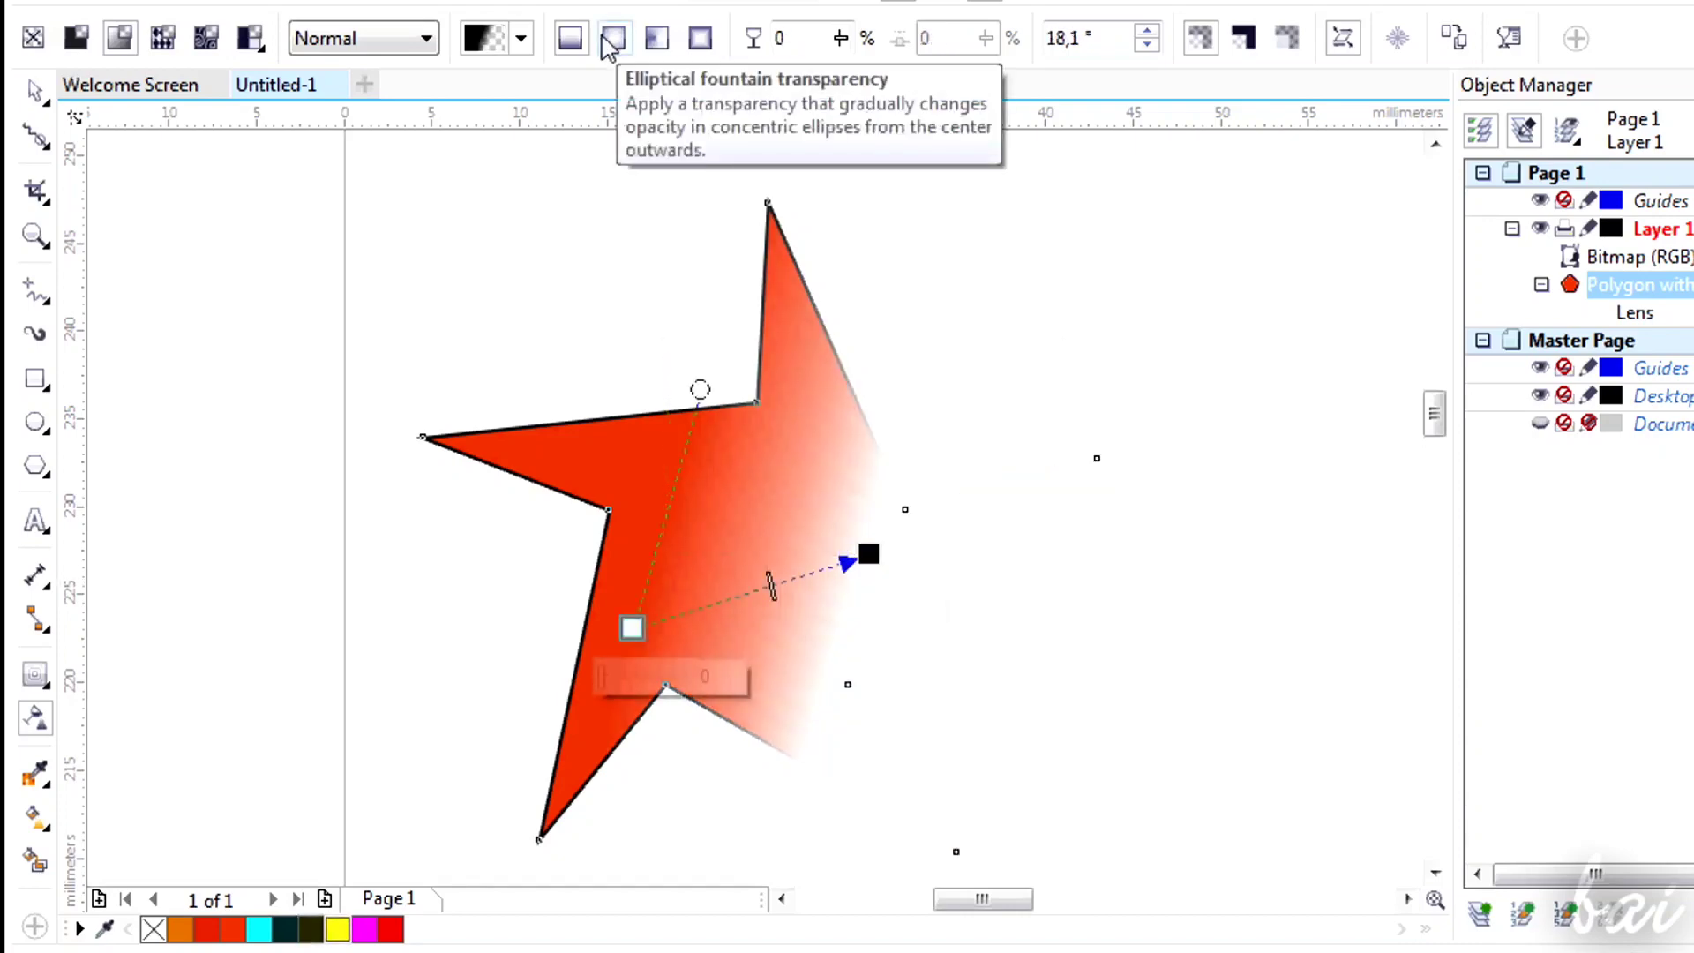
Step: Change the star's transparency to elliptical fountain, and enlarge and reshape the ellipse with its handles to an angle of about 6.7°
left_click(607, 42)
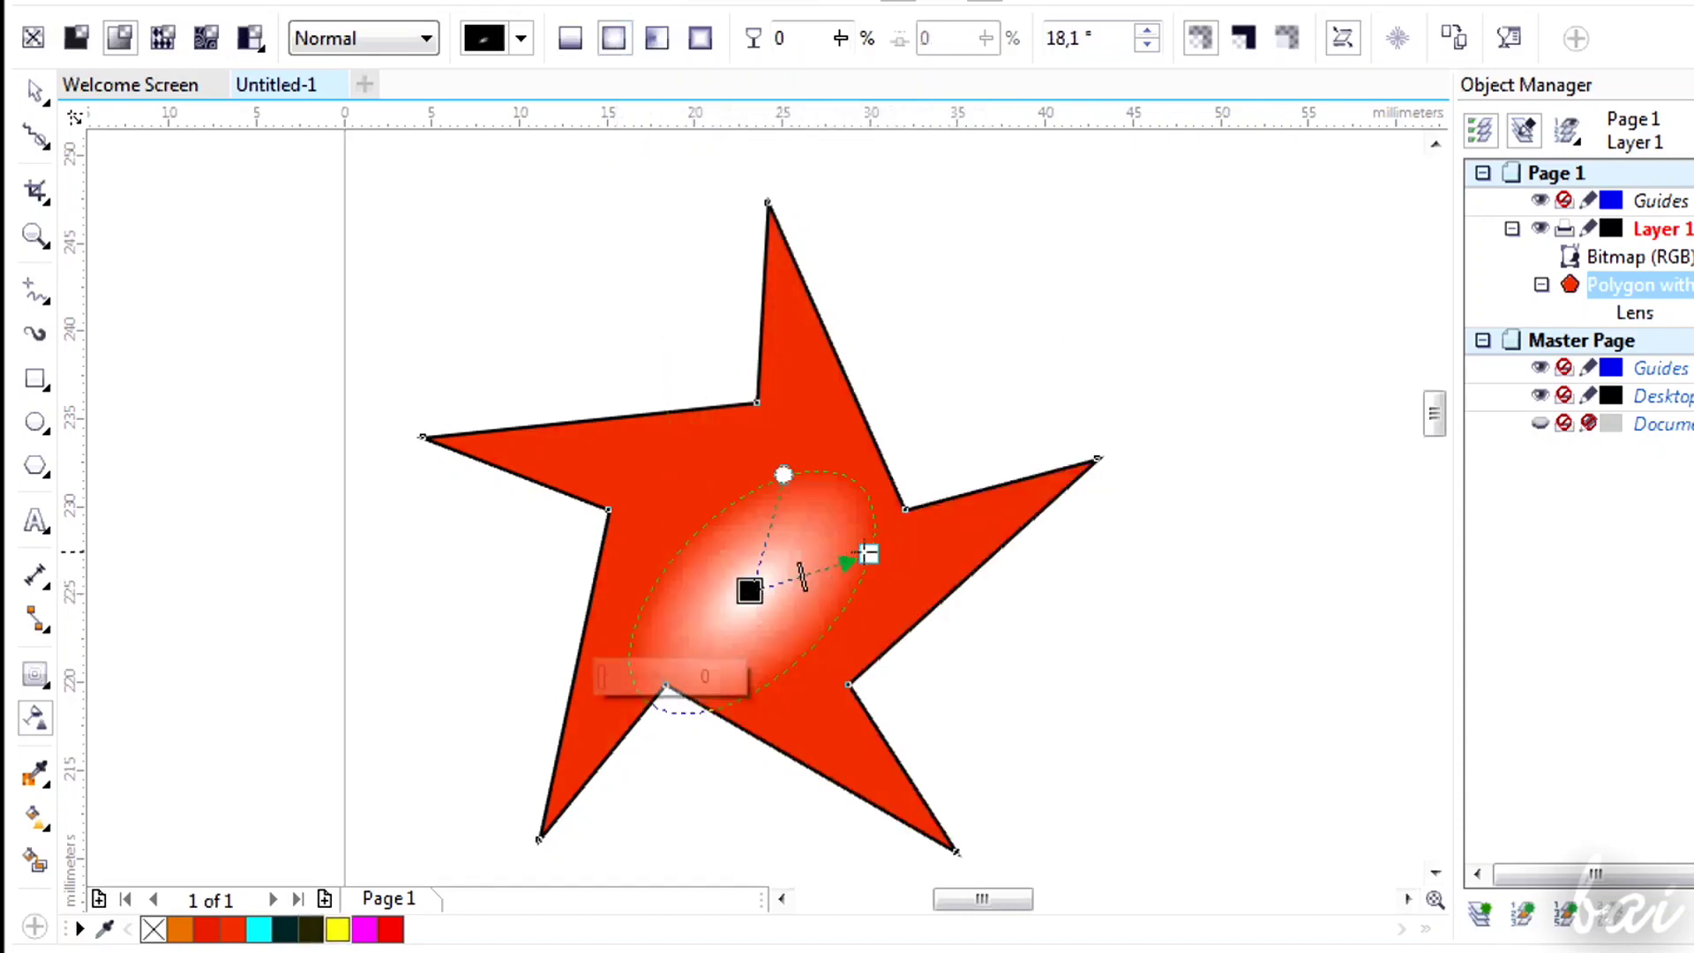
left_click_drag(869, 554, 955, 567)
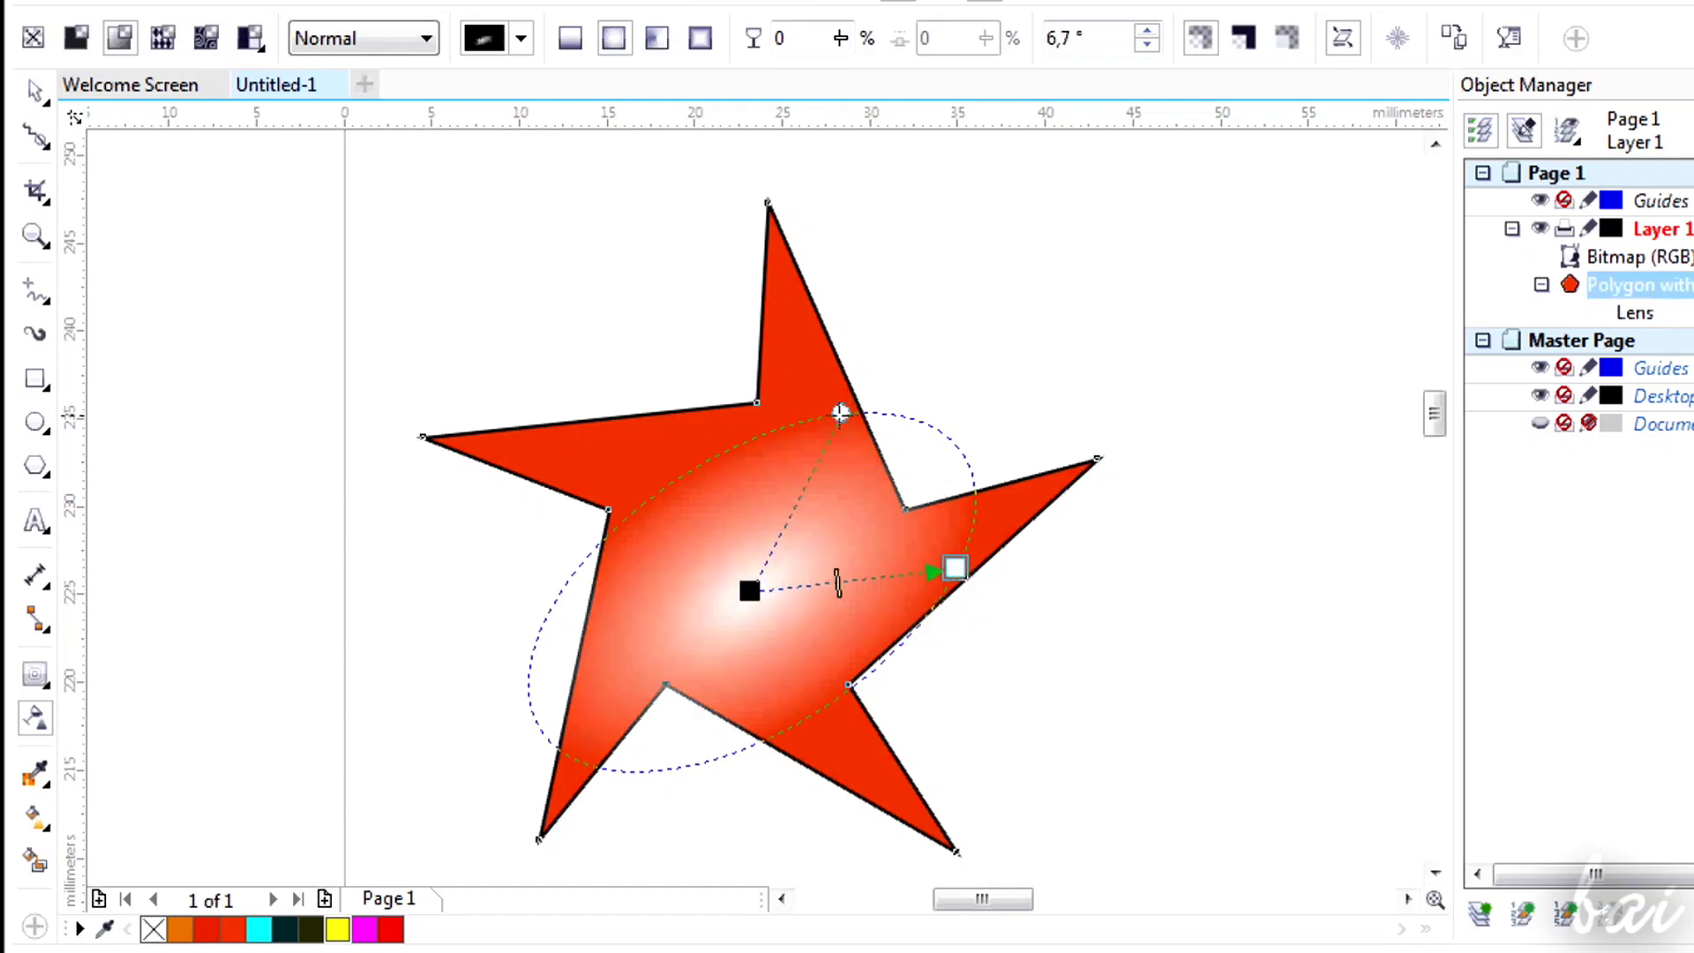
left_click_drag(840, 413, 756, 403)
Step: Change the star's transparency to conical fountain, move its centre slightly up and right, and reshape it with the round handle
left_click(654, 40)
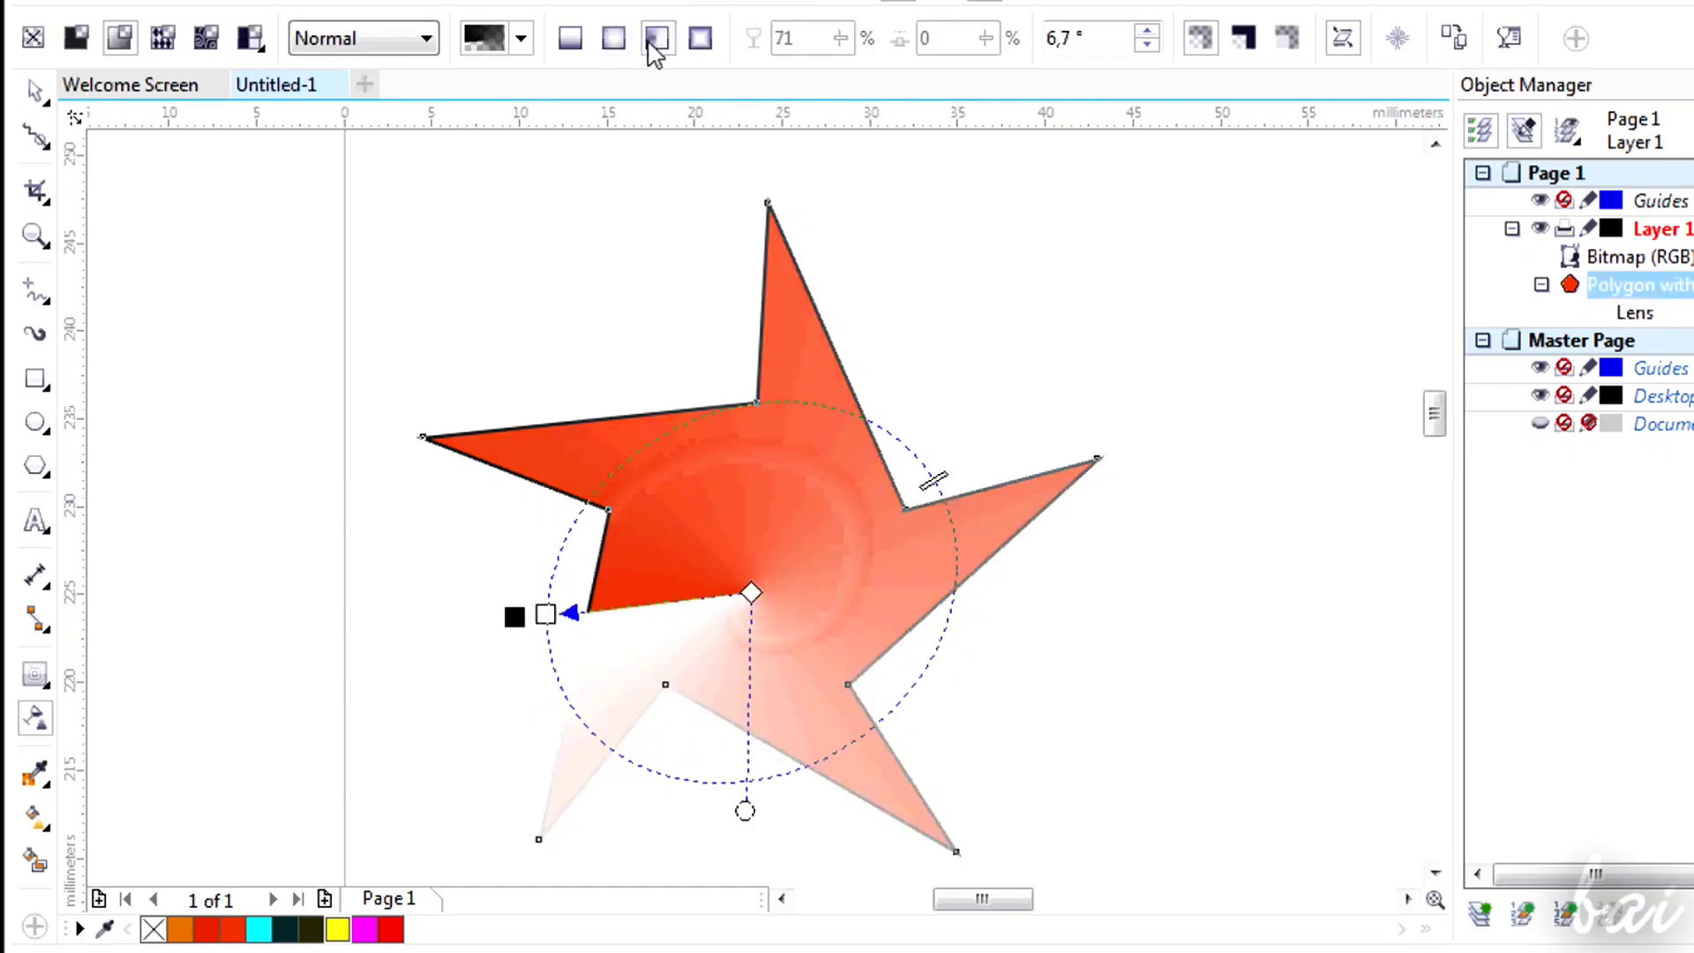
left_click_drag(751, 592, 779, 541)
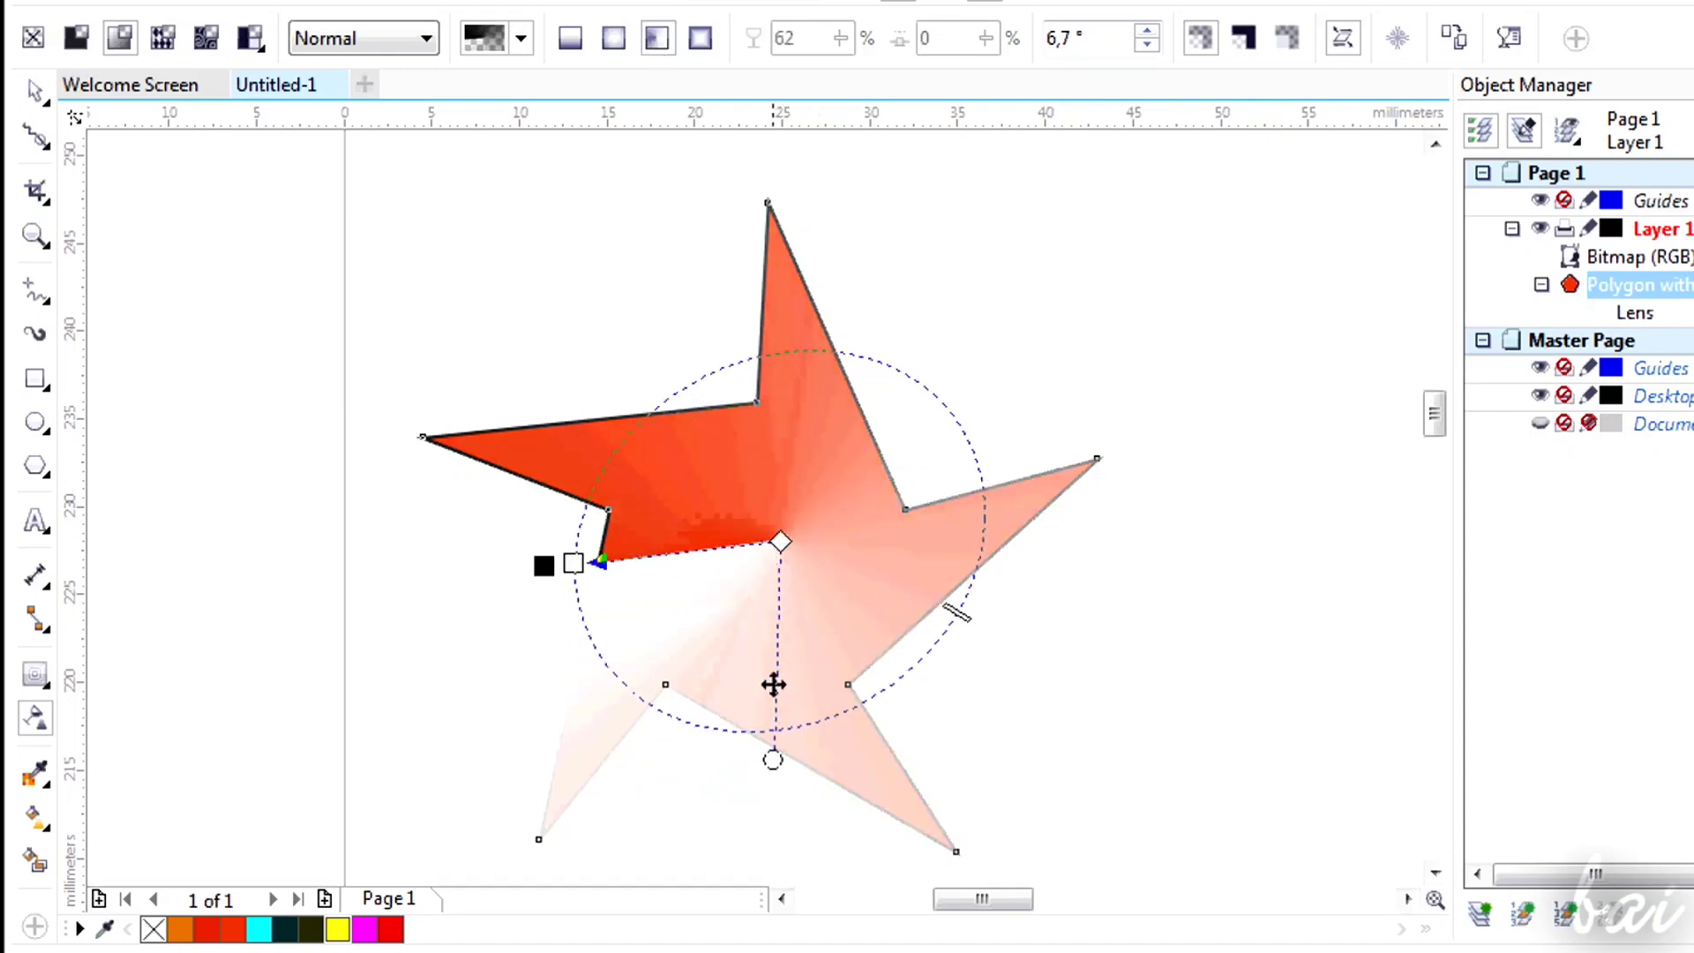
left_click_drag(775, 756, 934, 695)
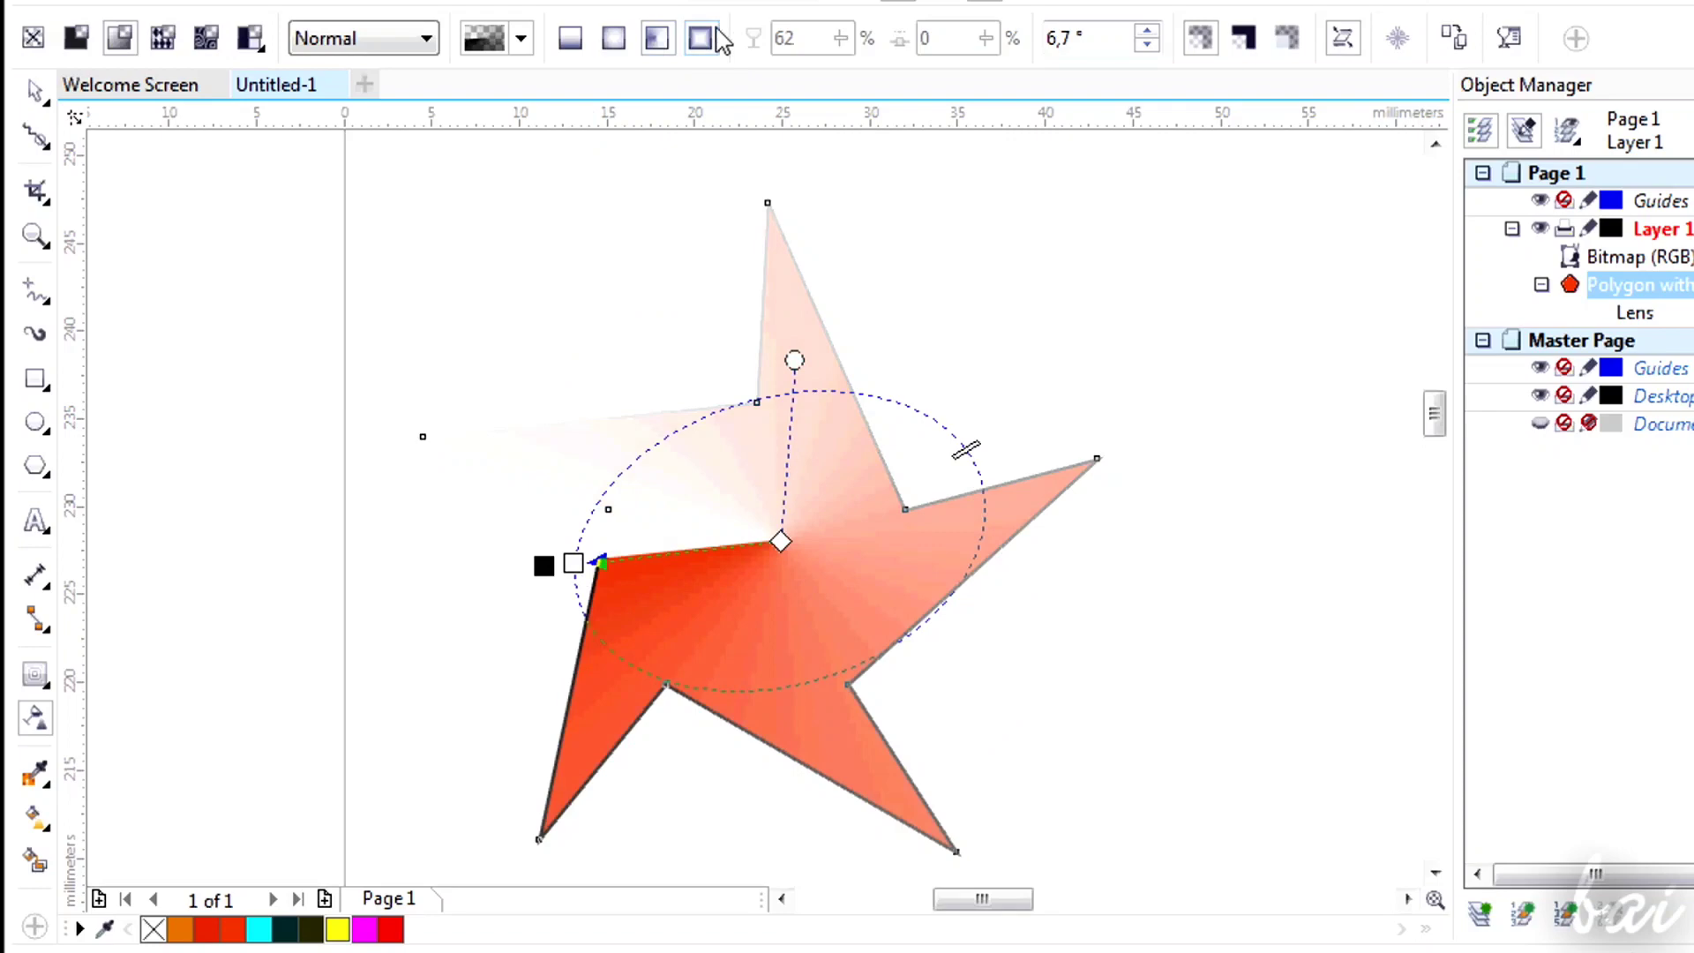
Step: Change the star's transparency to rectangular fountain, and skew and resize its area with the two outer handles
left_click(706, 37)
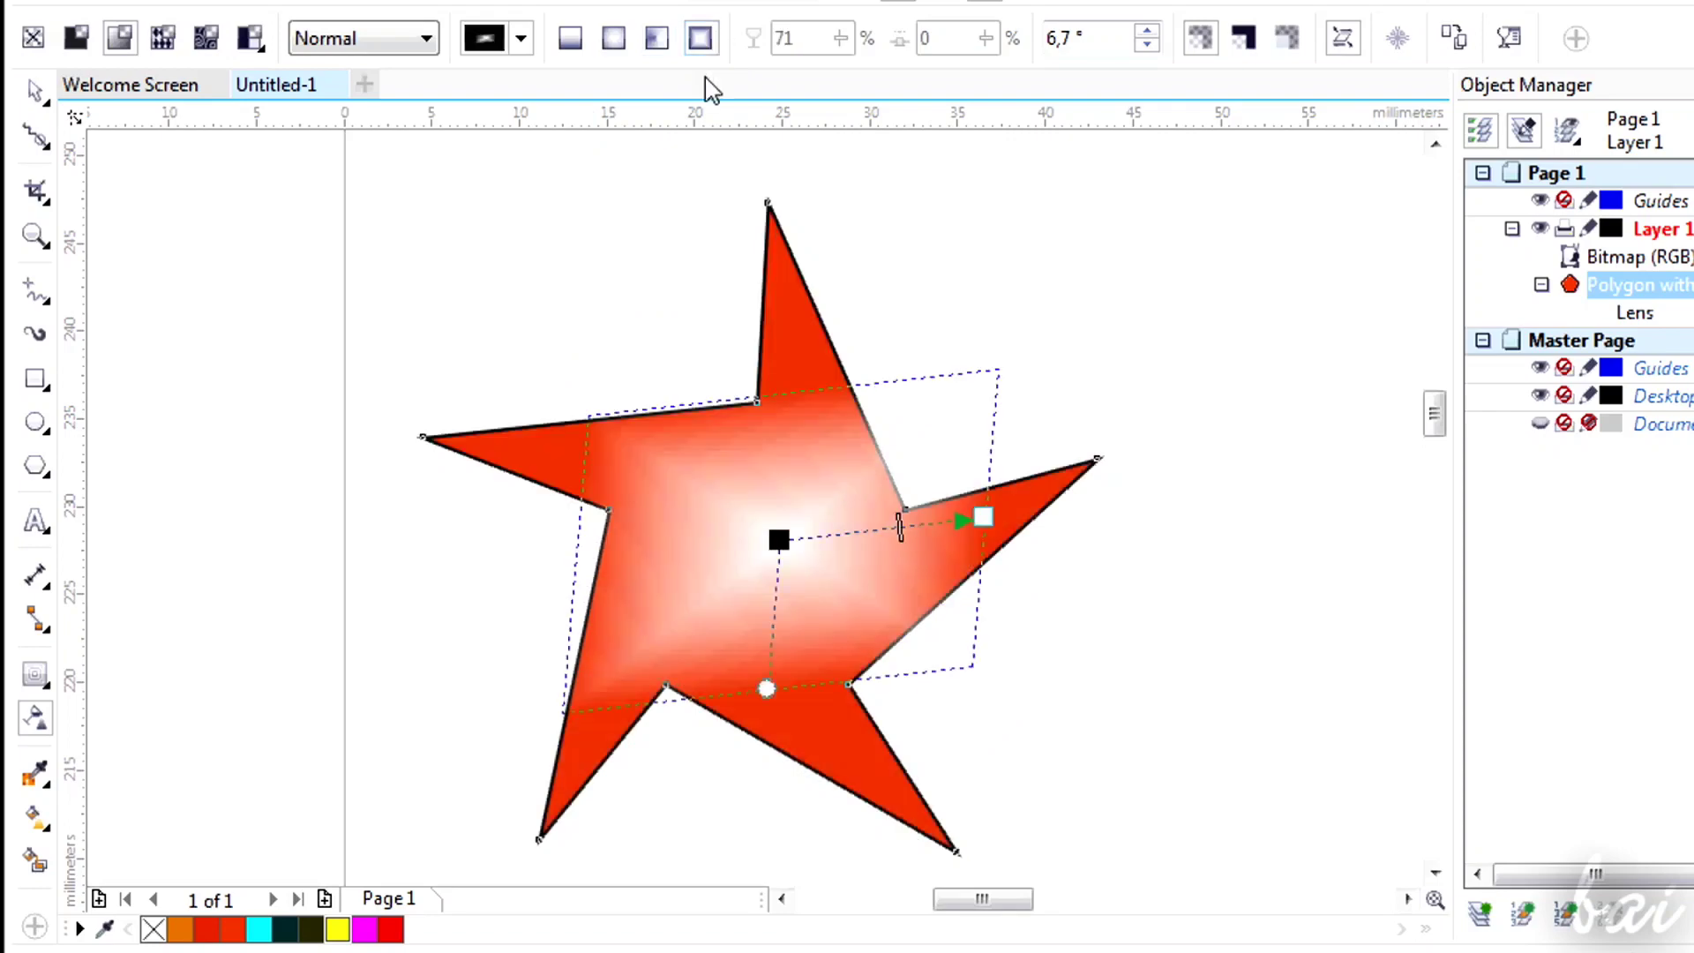
left_click_drag(767, 688, 665, 684)
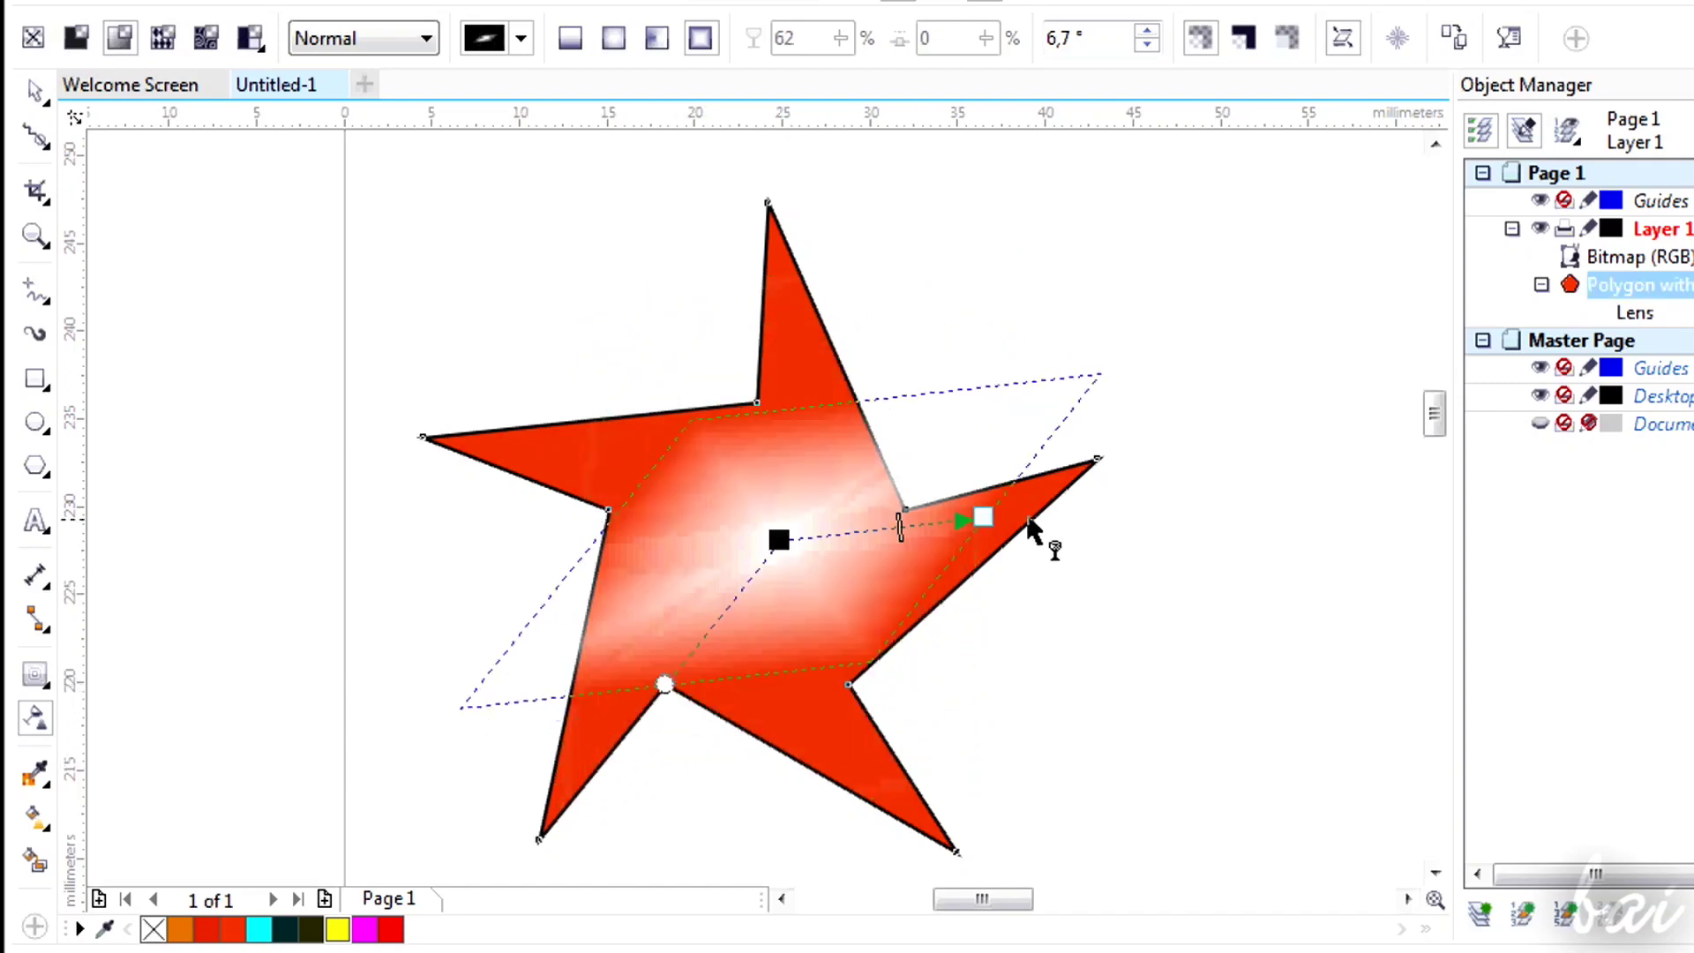
left_click_drag(982, 517, 673, 685)
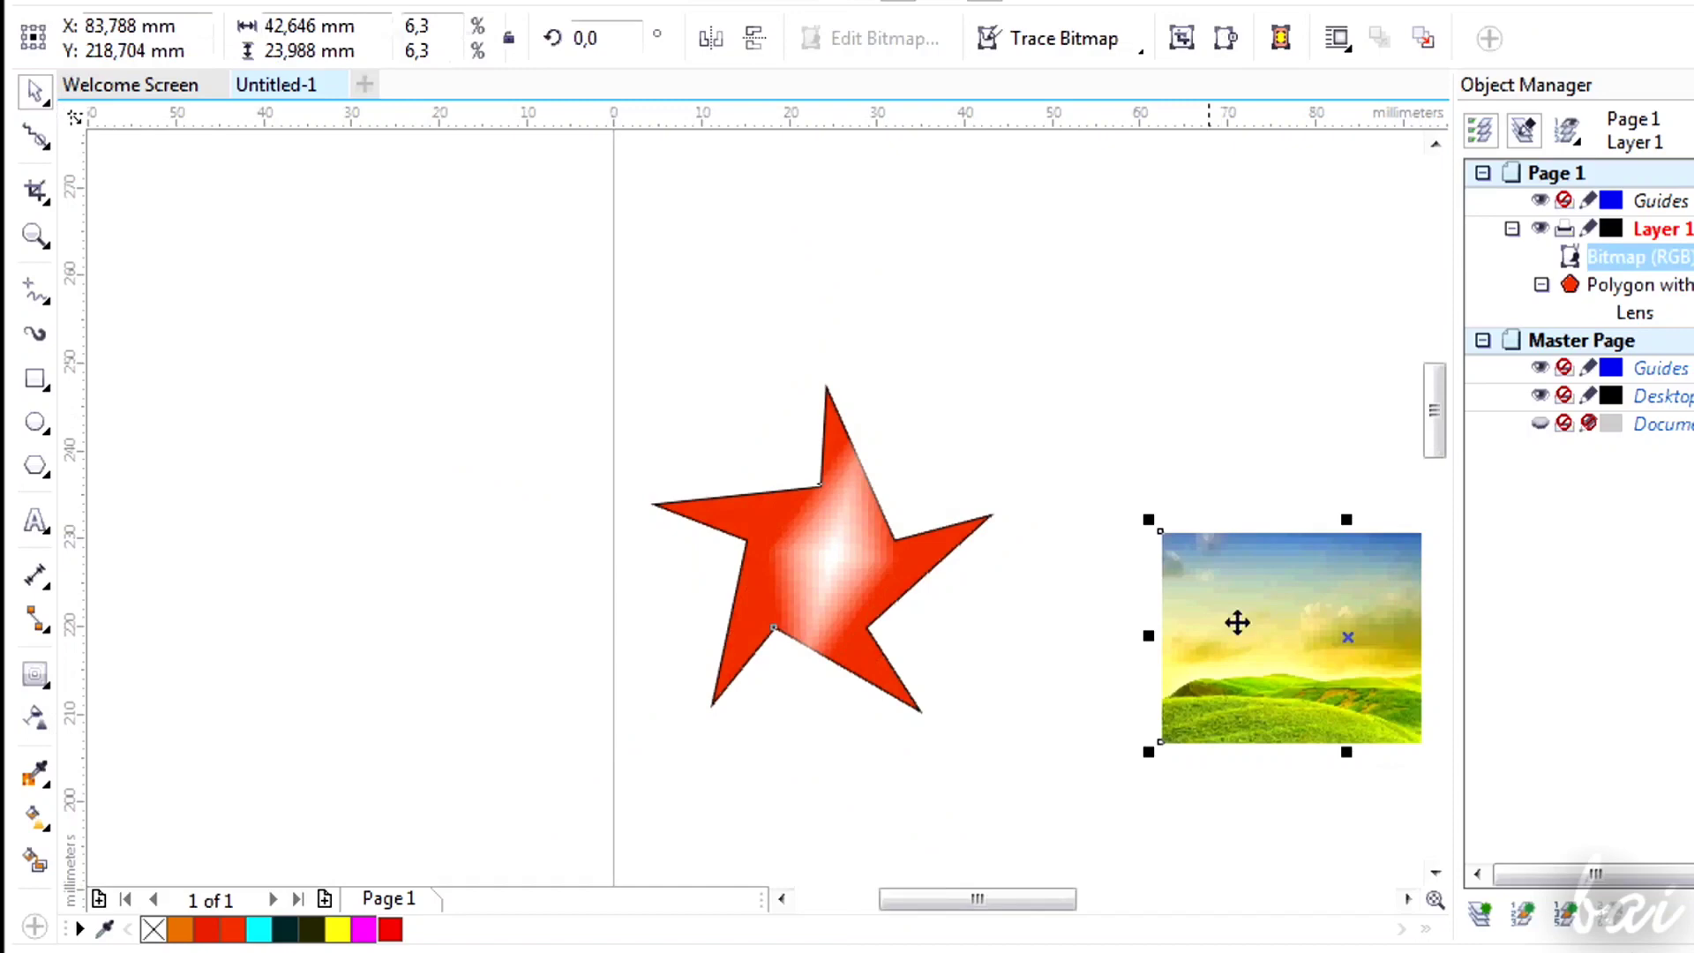
Step: Move the landscape bitmap over the star and place it below the star polygon in the layer's stacking order
left_click_drag(1237, 623, 798, 540)
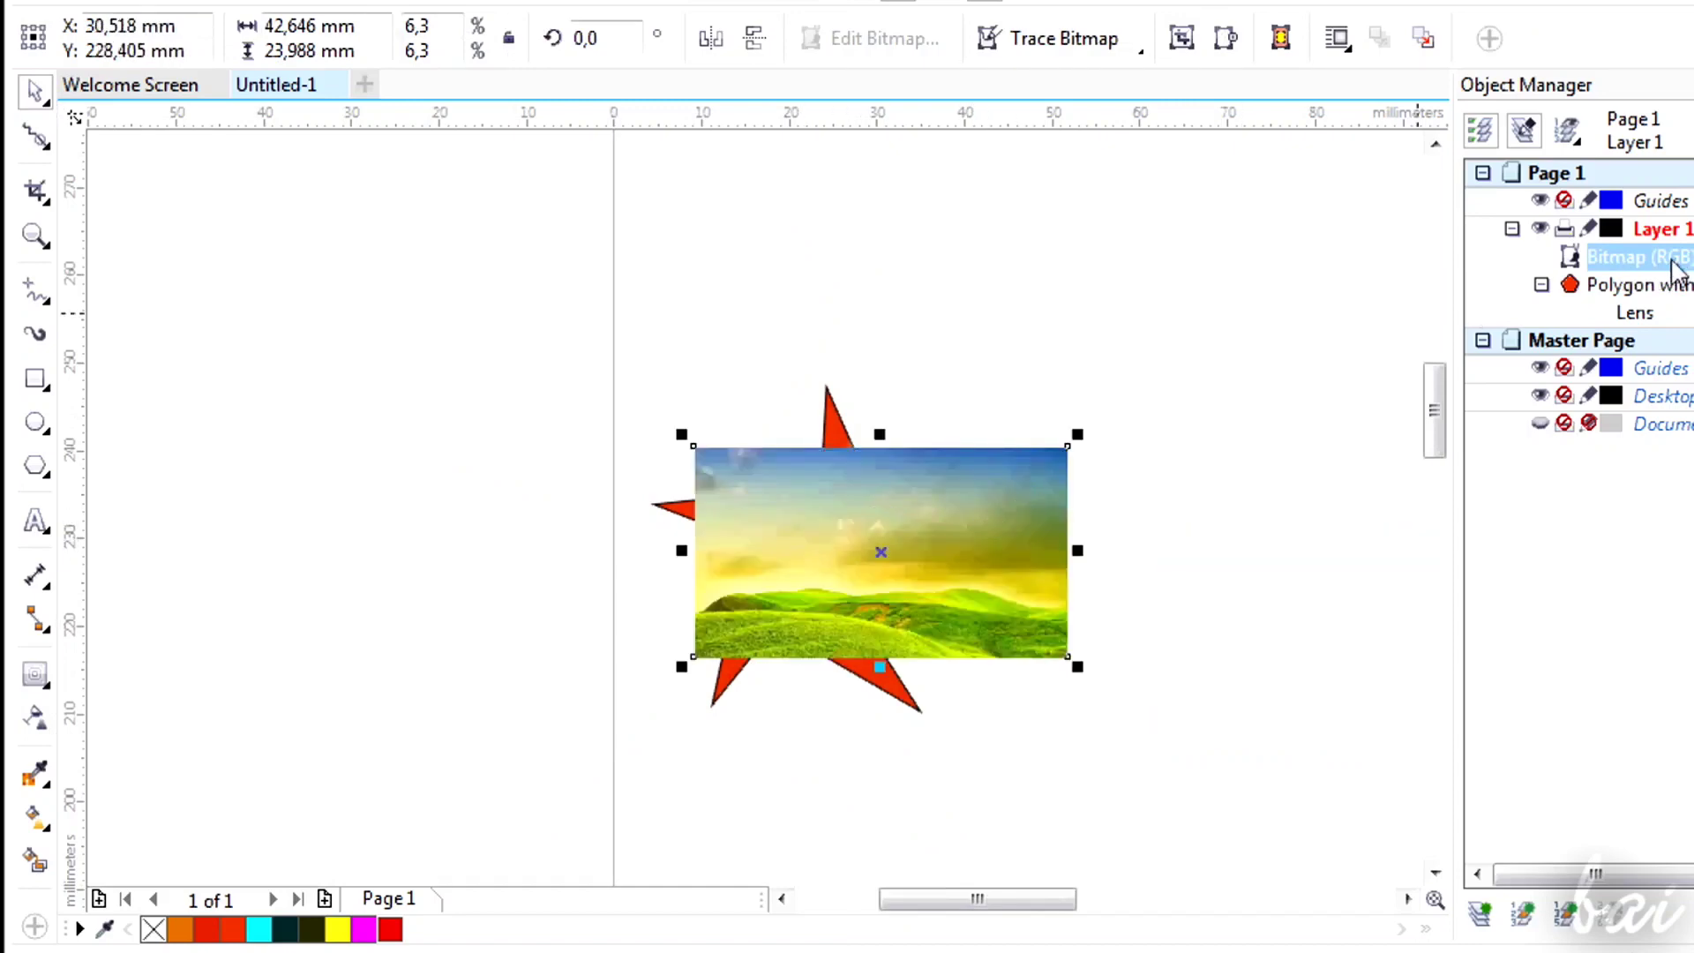
left_click_drag(1674, 269, 1674, 309)
scroll(1060, 527, "up", 2)
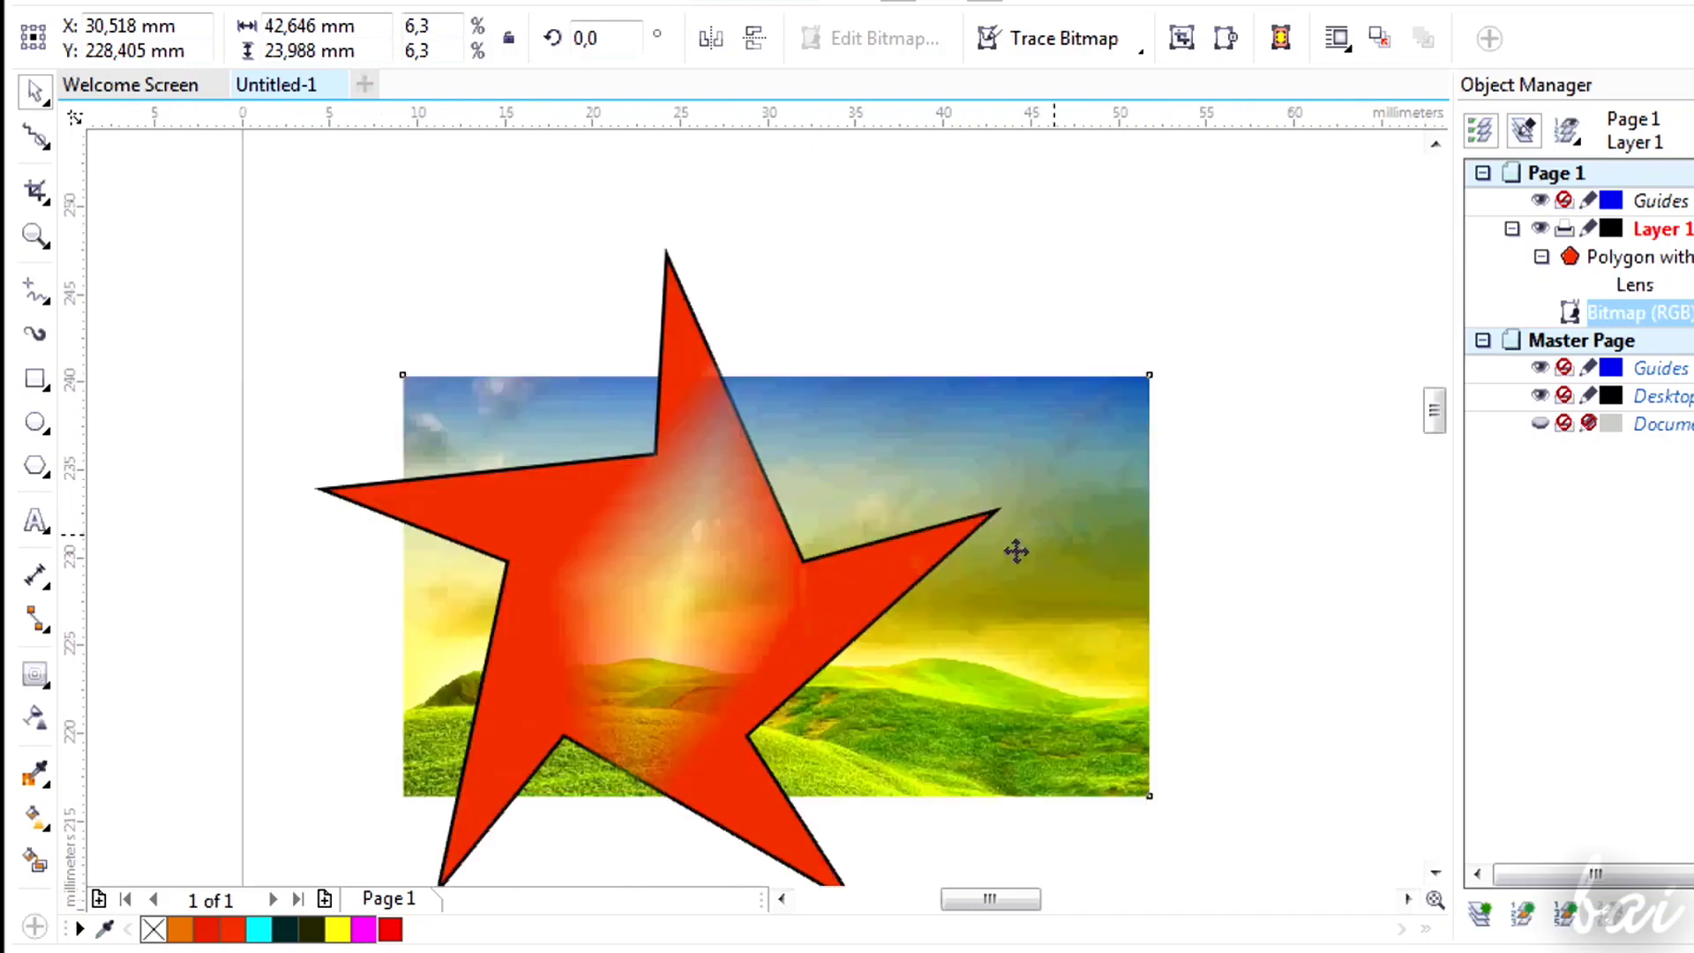
Step: Move the landscape bitmap slightly down and left behind the star, to about X 28.225 mm, Y 225.847 mm
left_click_drag(1070, 533, 1033, 574)
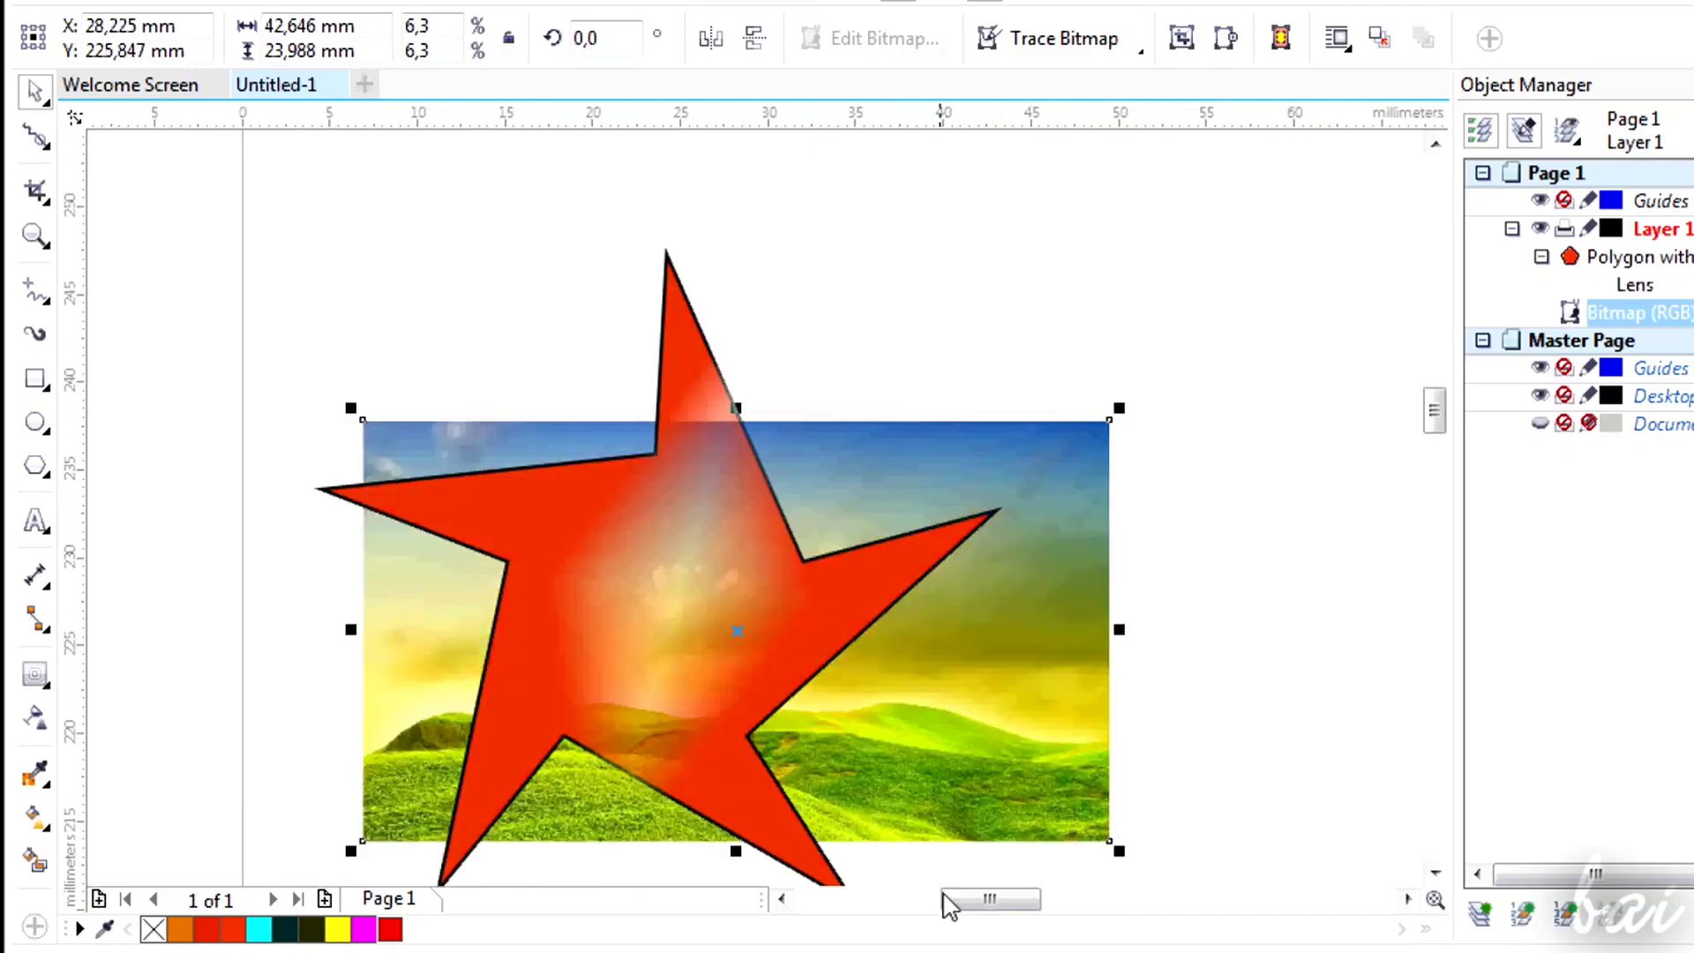
left_click_drag(990, 898, 982, 898)
scroll(1447, 392, "down", 3)
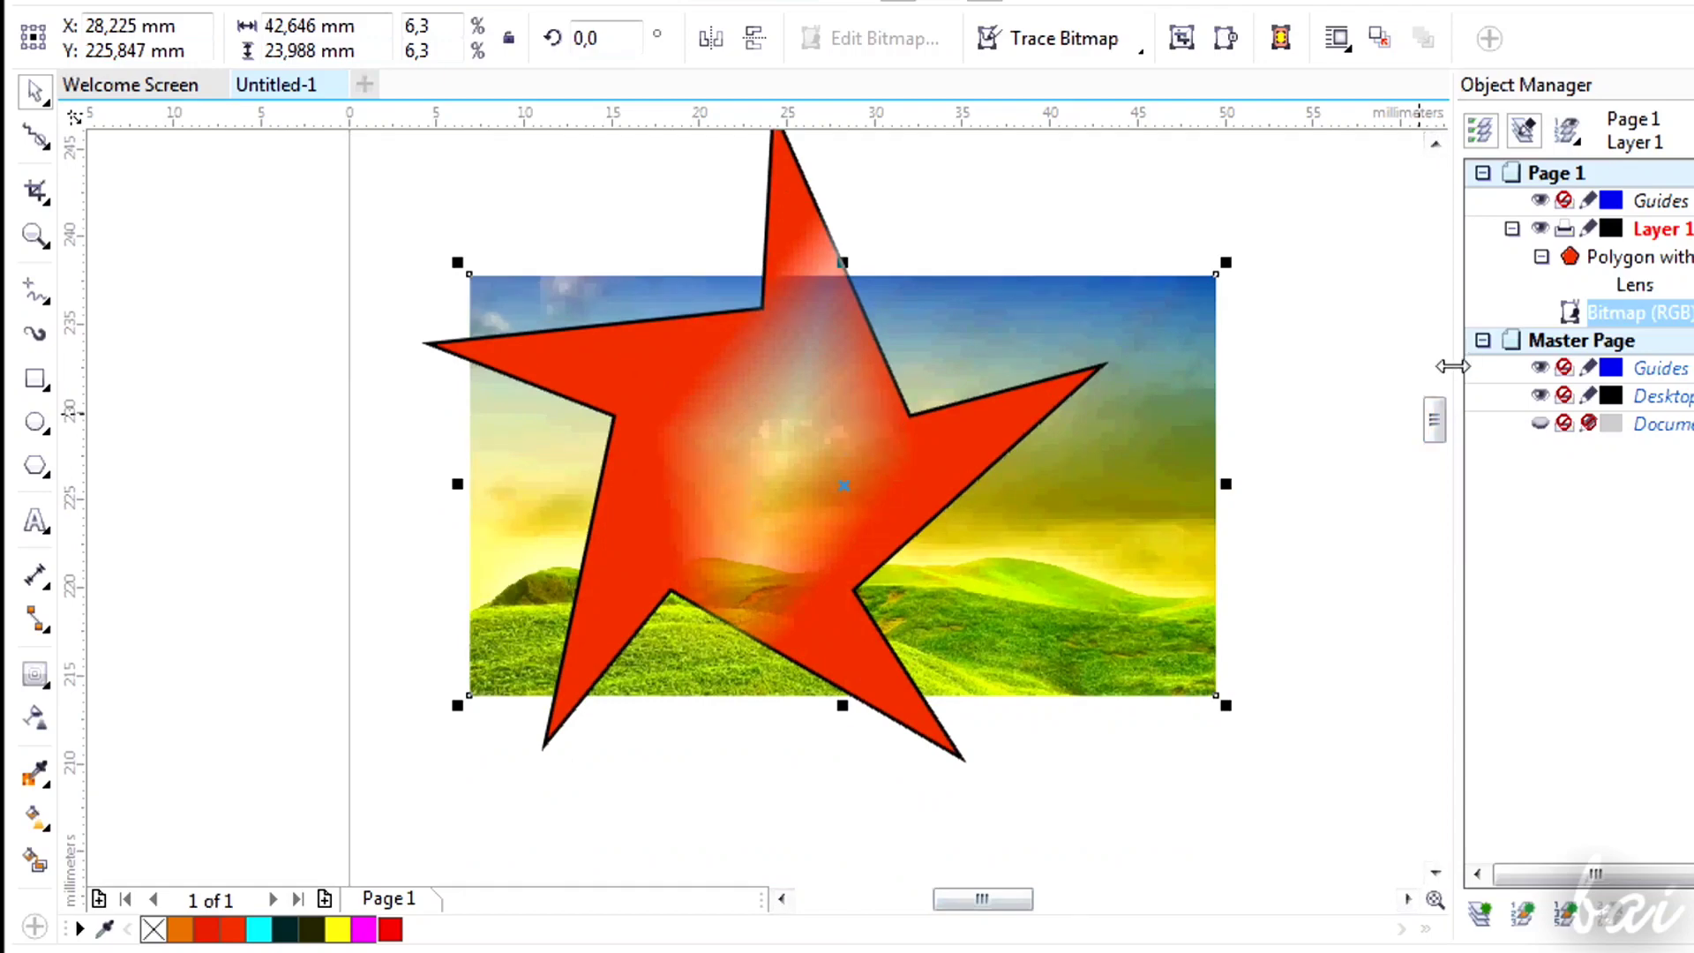
scroll(1436, 416, "up", 2)
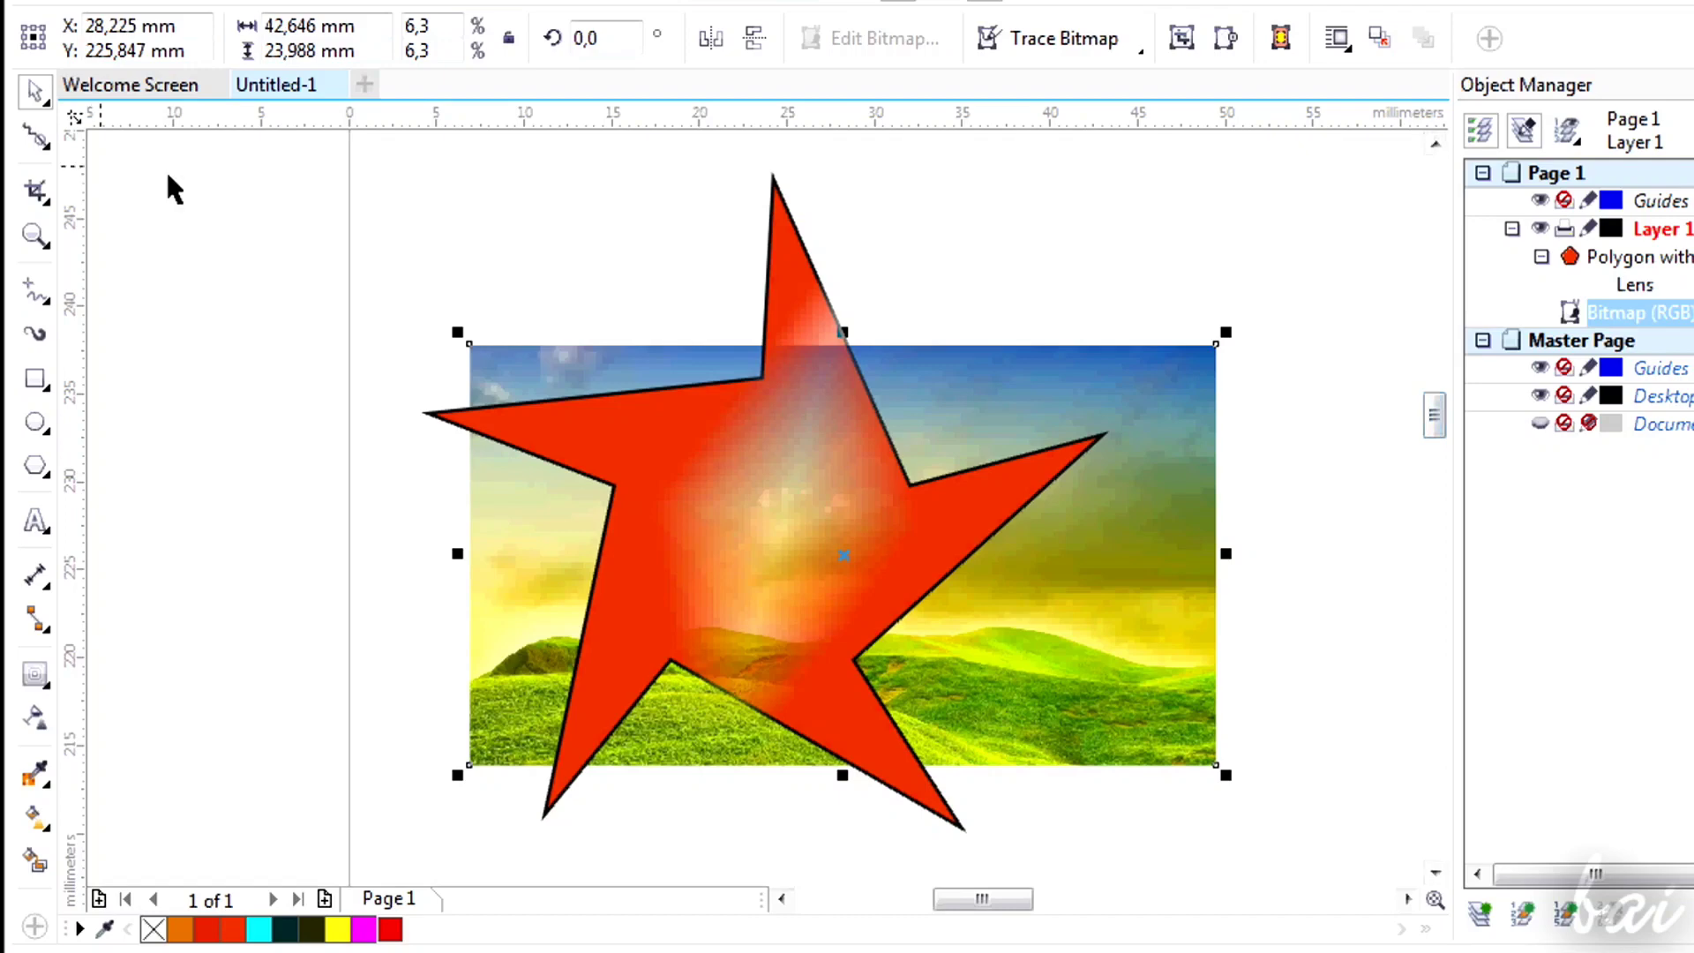
Step: Remove the rectangular fountain transparency from the star
left_click(701, 406)
key("t")
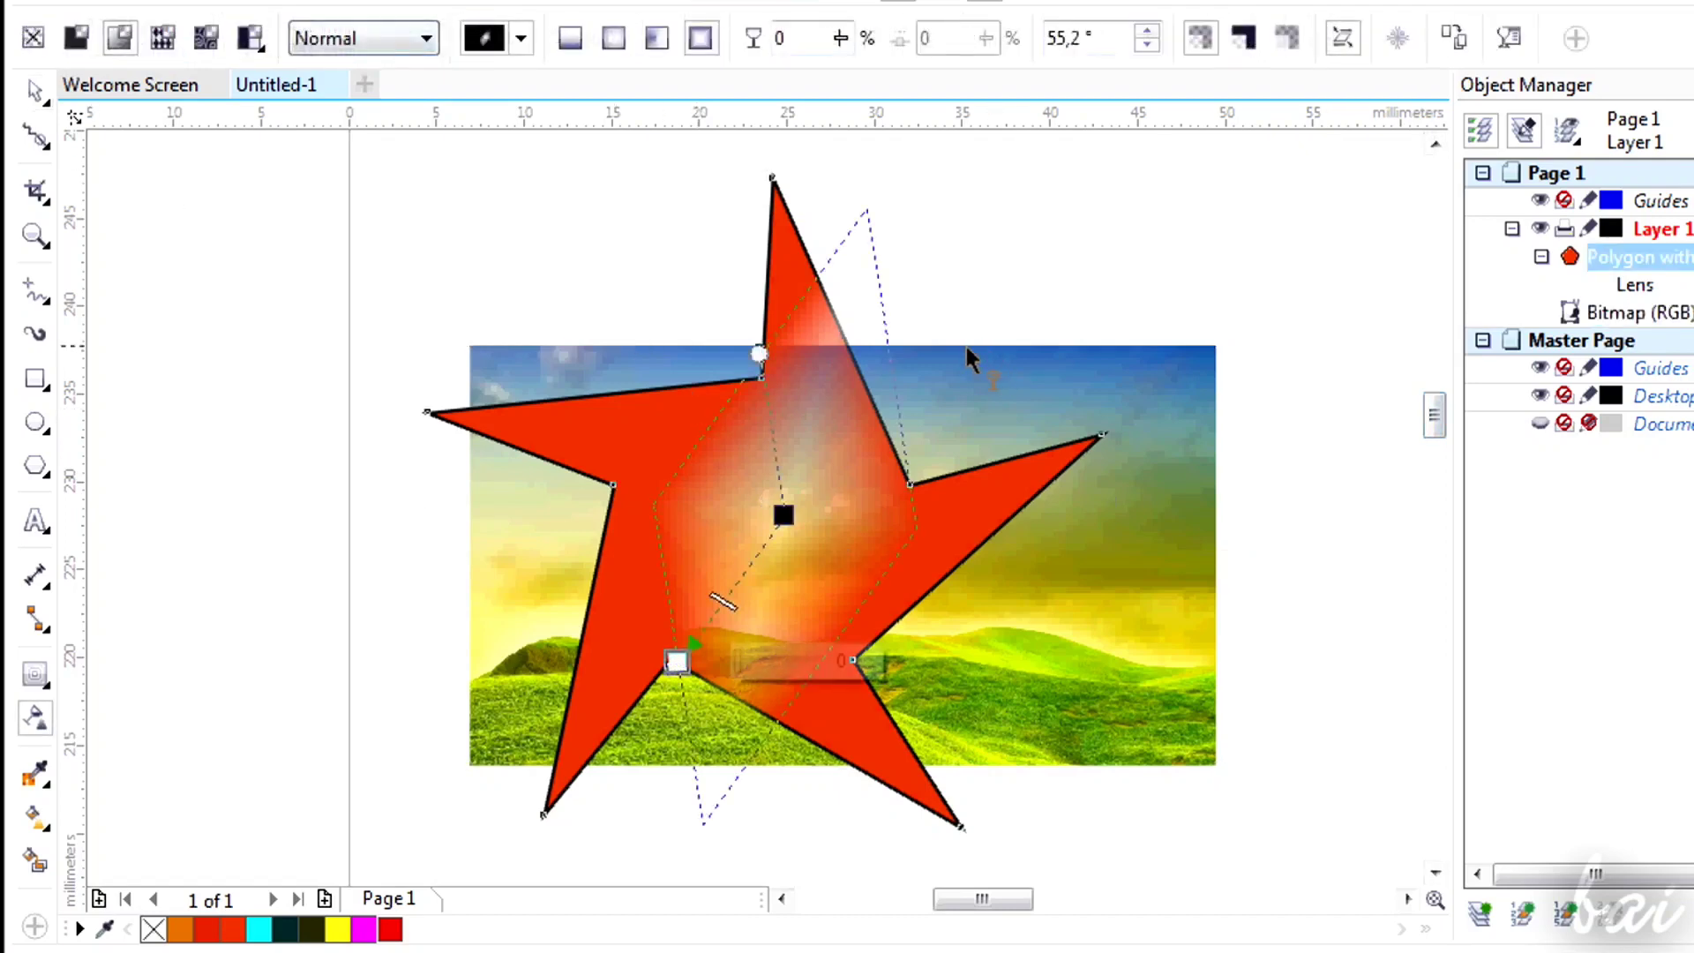
left_click(33, 40)
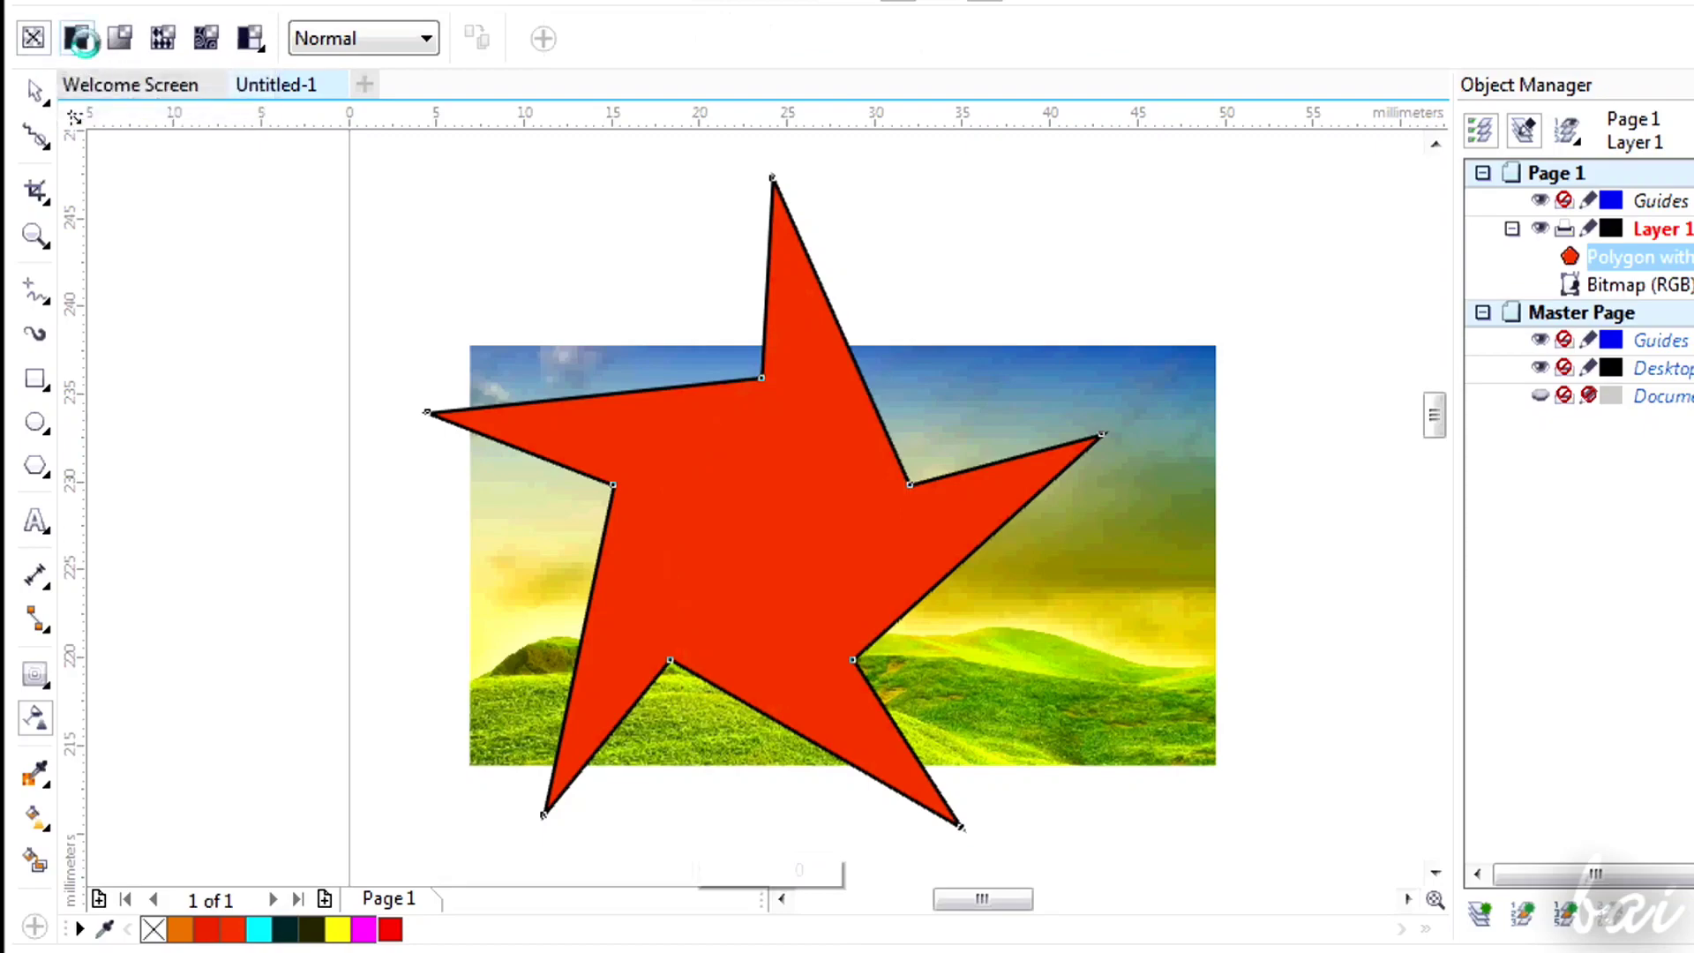
Step: Apply a uniform transparency to the star and set its value to 52
left_click(86, 45)
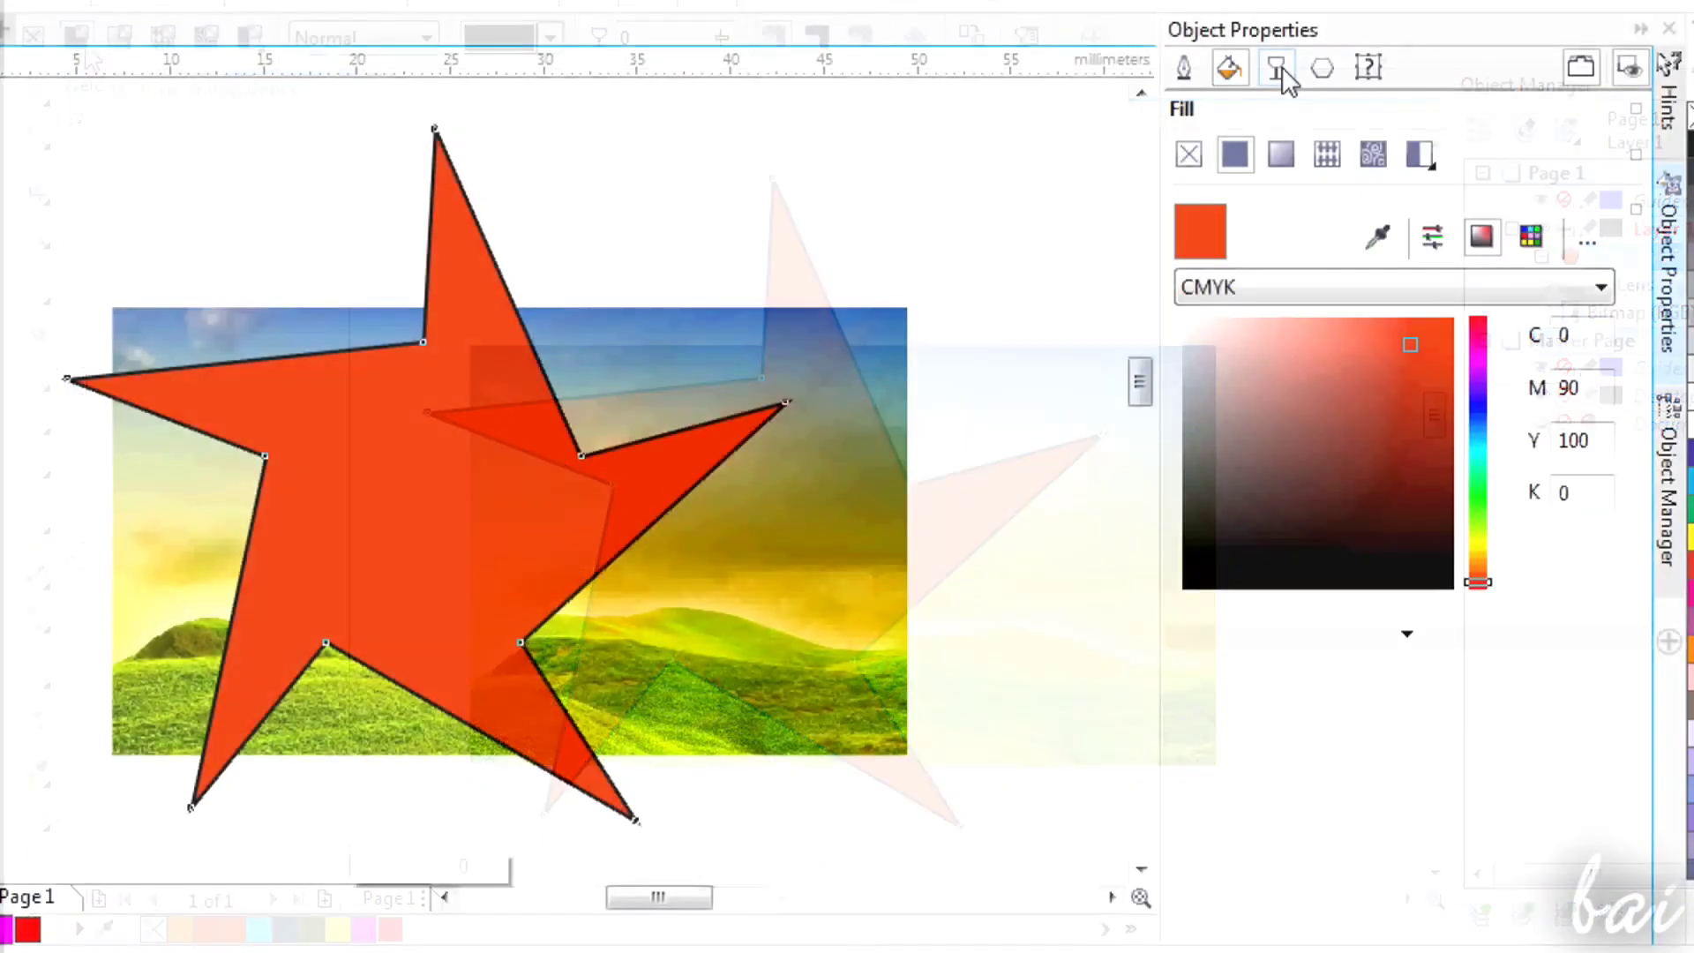
left_click(1563, 120)
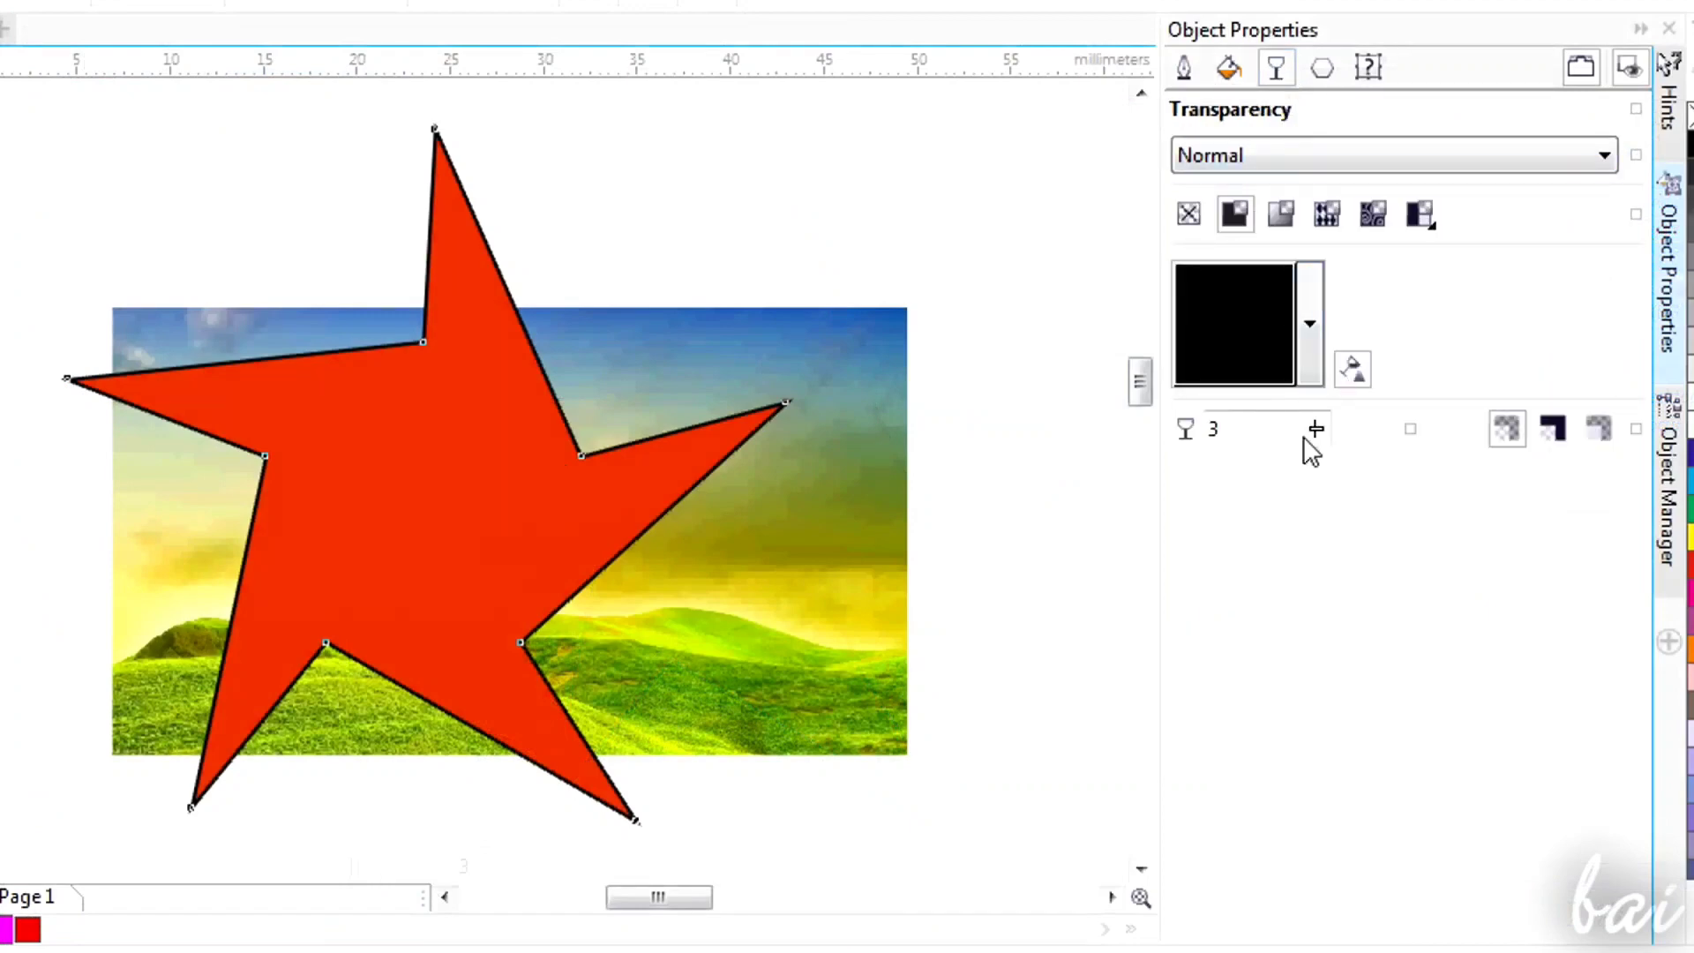
left_click_drag(1318, 429, 1325, 486)
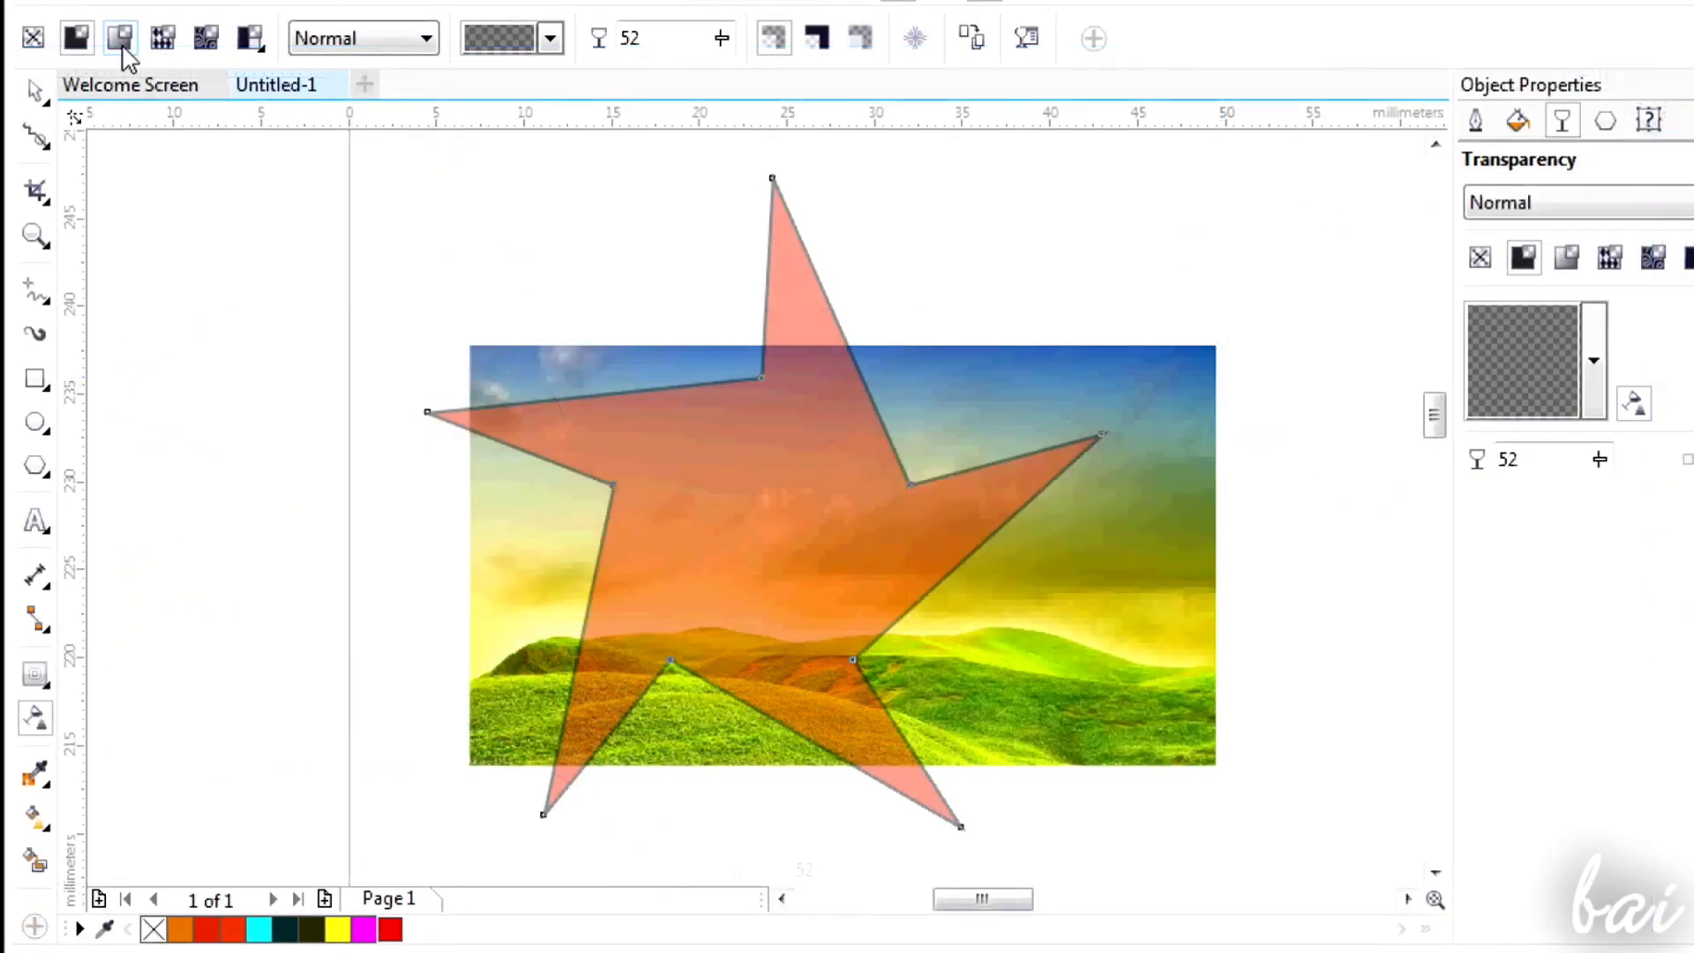
Step: Switch the star to fountain transparency and shift the midpoint of its gradient to 48%
left_click(123, 40)
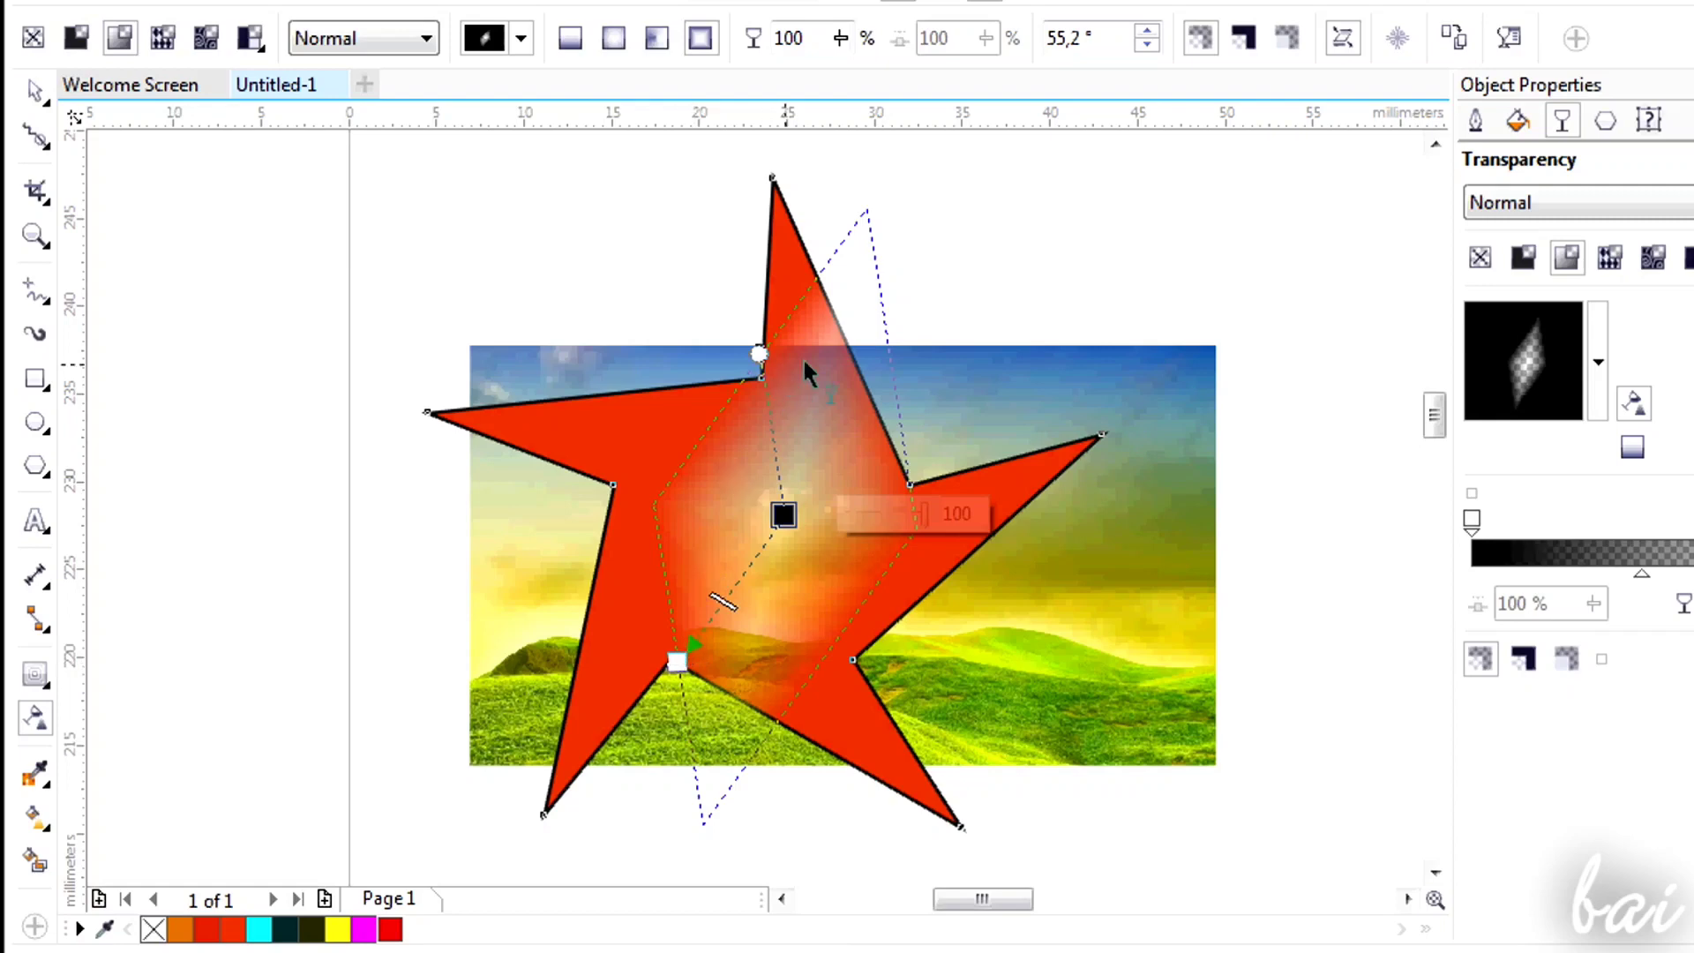
left_click_drag(722, 602, 729, 594)
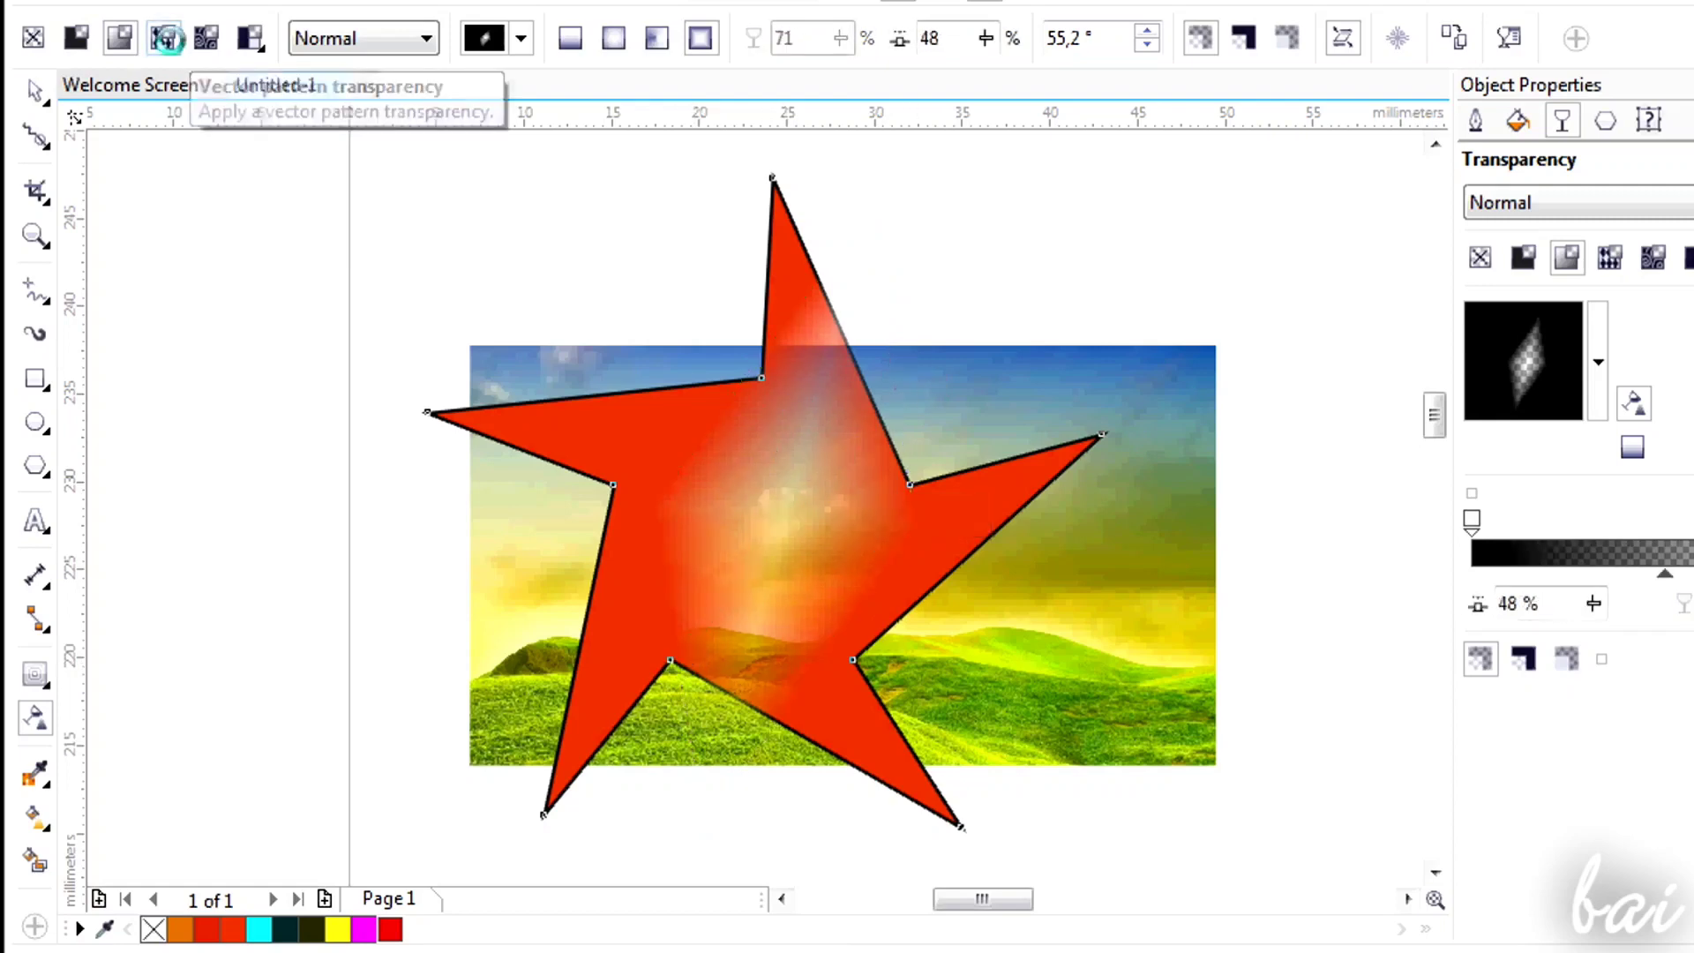
Step: Apply a vector pattern transparency to the star, then shrink and rotate the pattern tile until it fits inside the star
left_click(162, 38)
scroll(1108, 341, "down", 4)
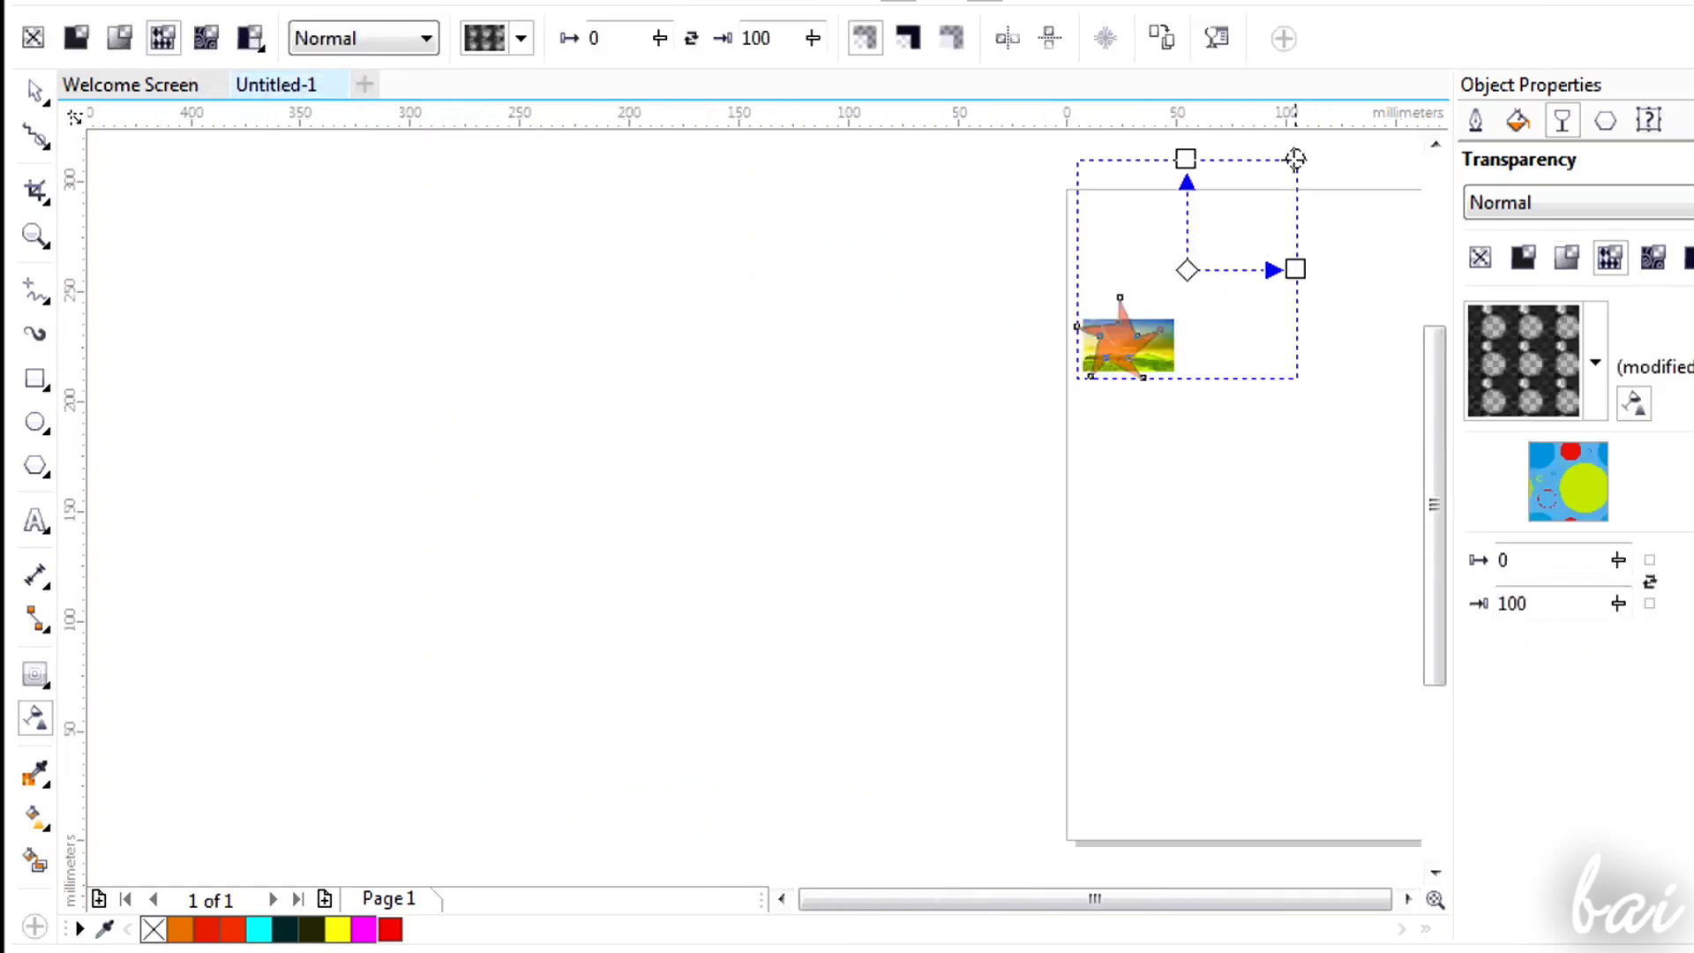
left_click_drag(1295, 159, 1165, 304)
scroll(1159, 331, "up", 4)
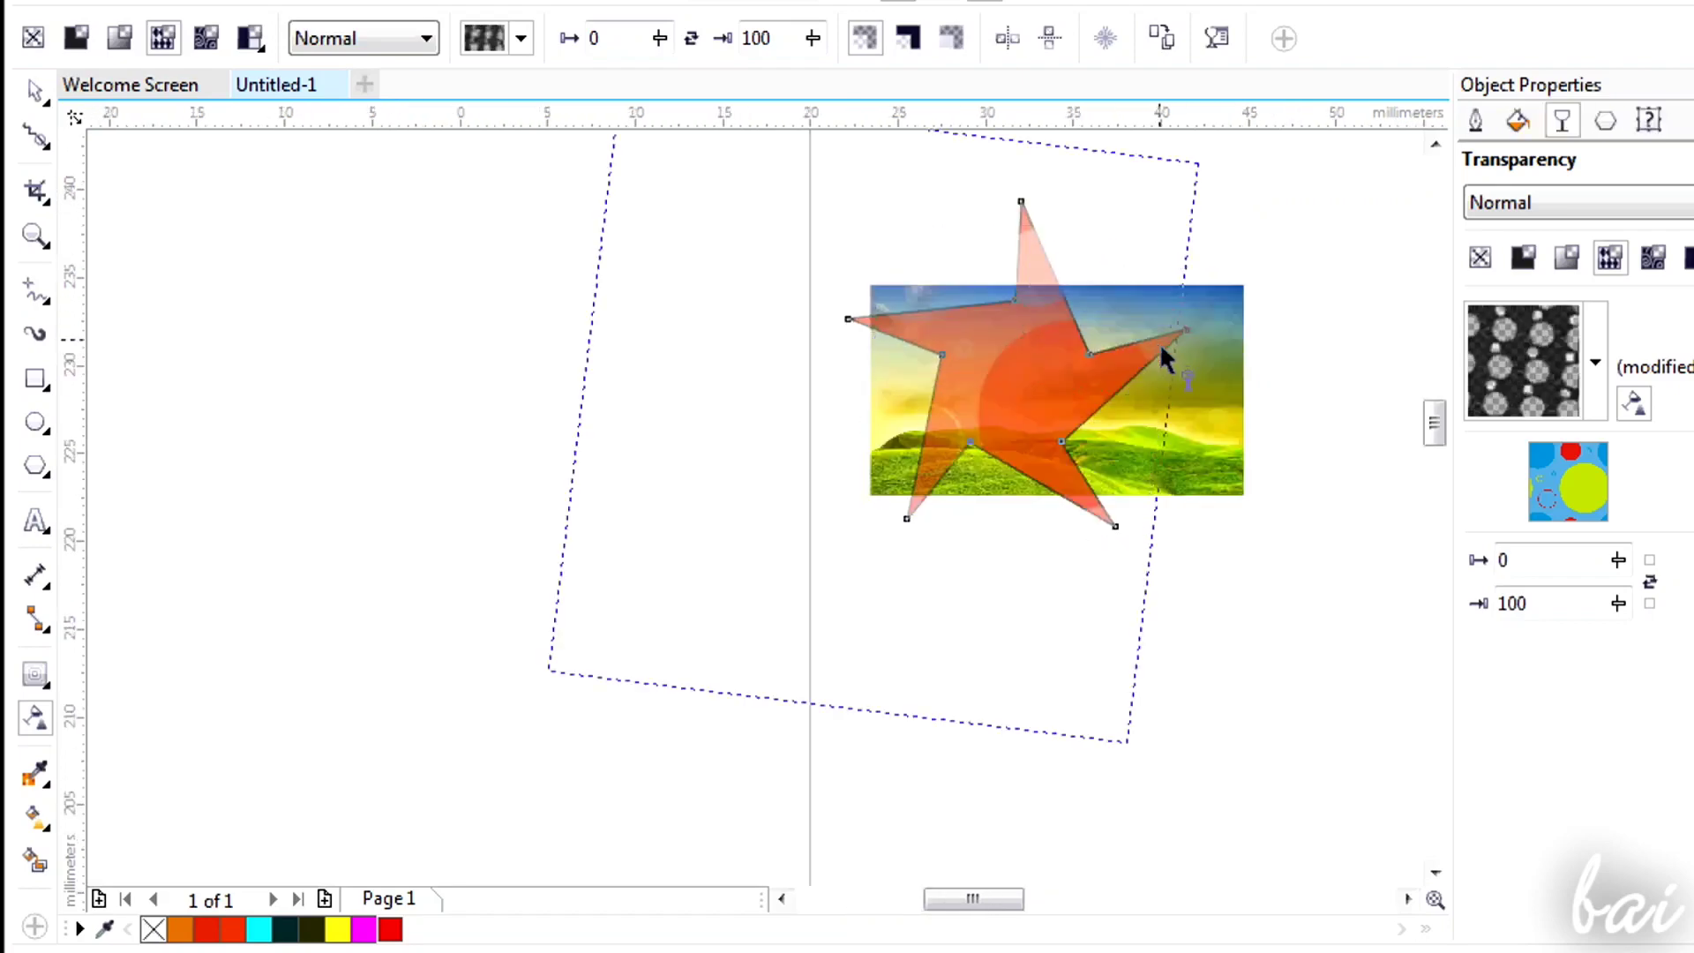
scroll(1164, 357, "up", 2)
left_click_drag(1195, 161, 1066, 295)
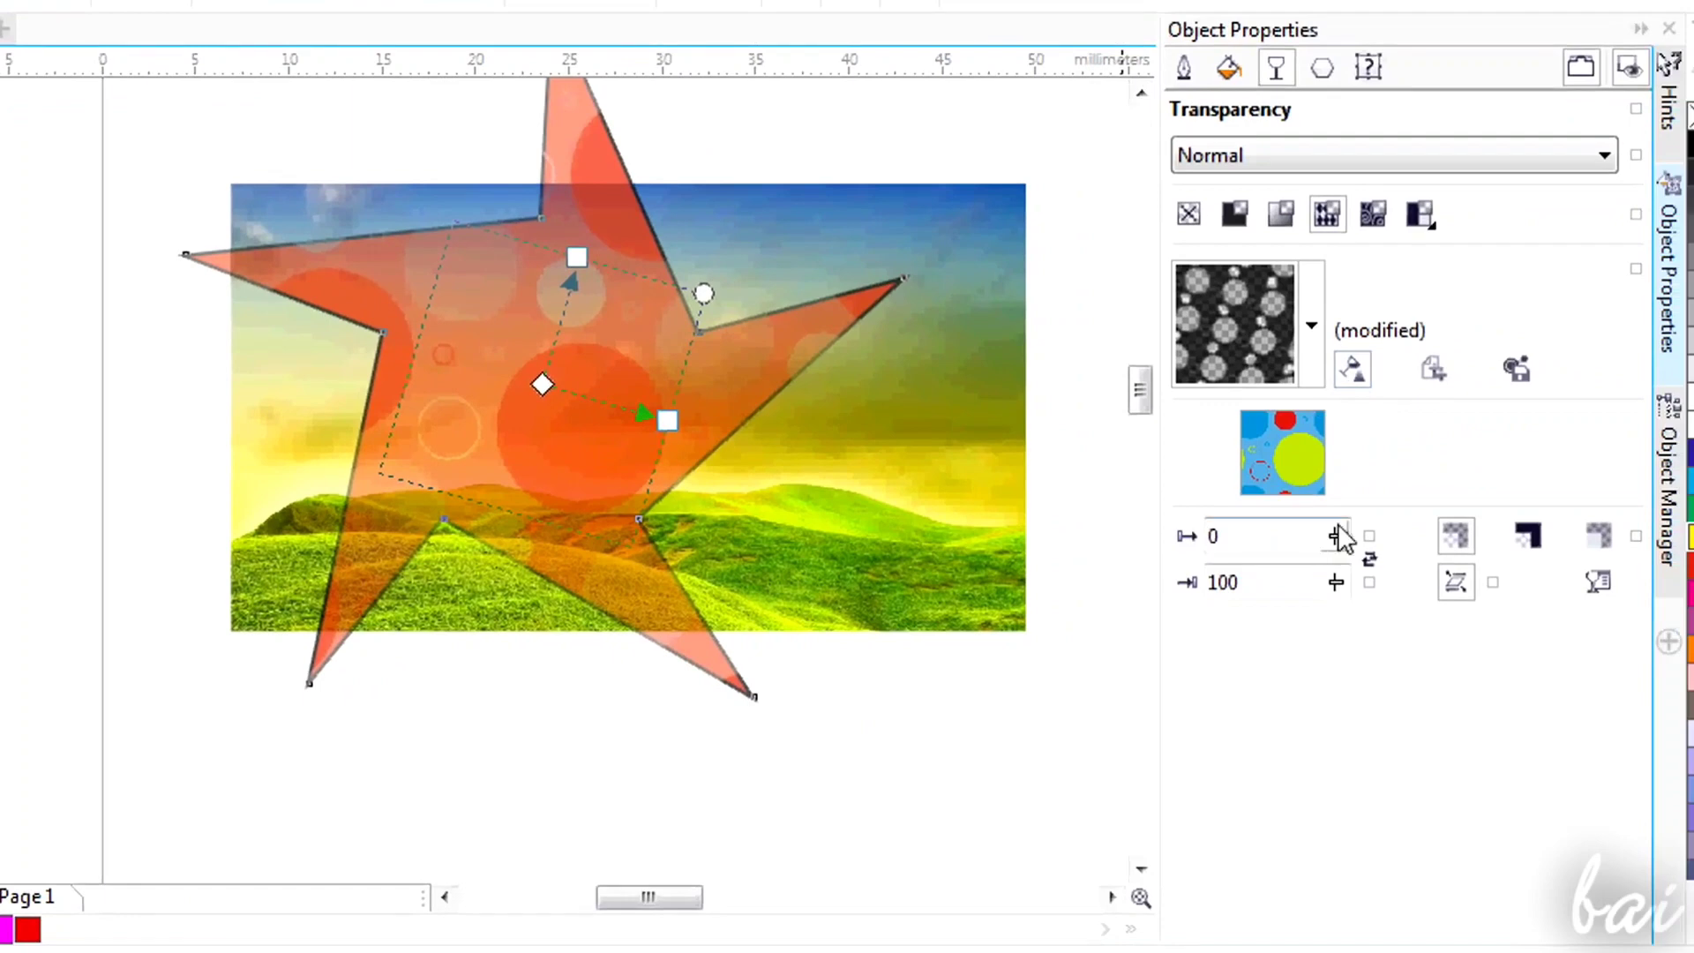
Step: Set the foreground transparency of the star's vector pattern to 26
left_click(1336, 584)
left_click(1340, 536)
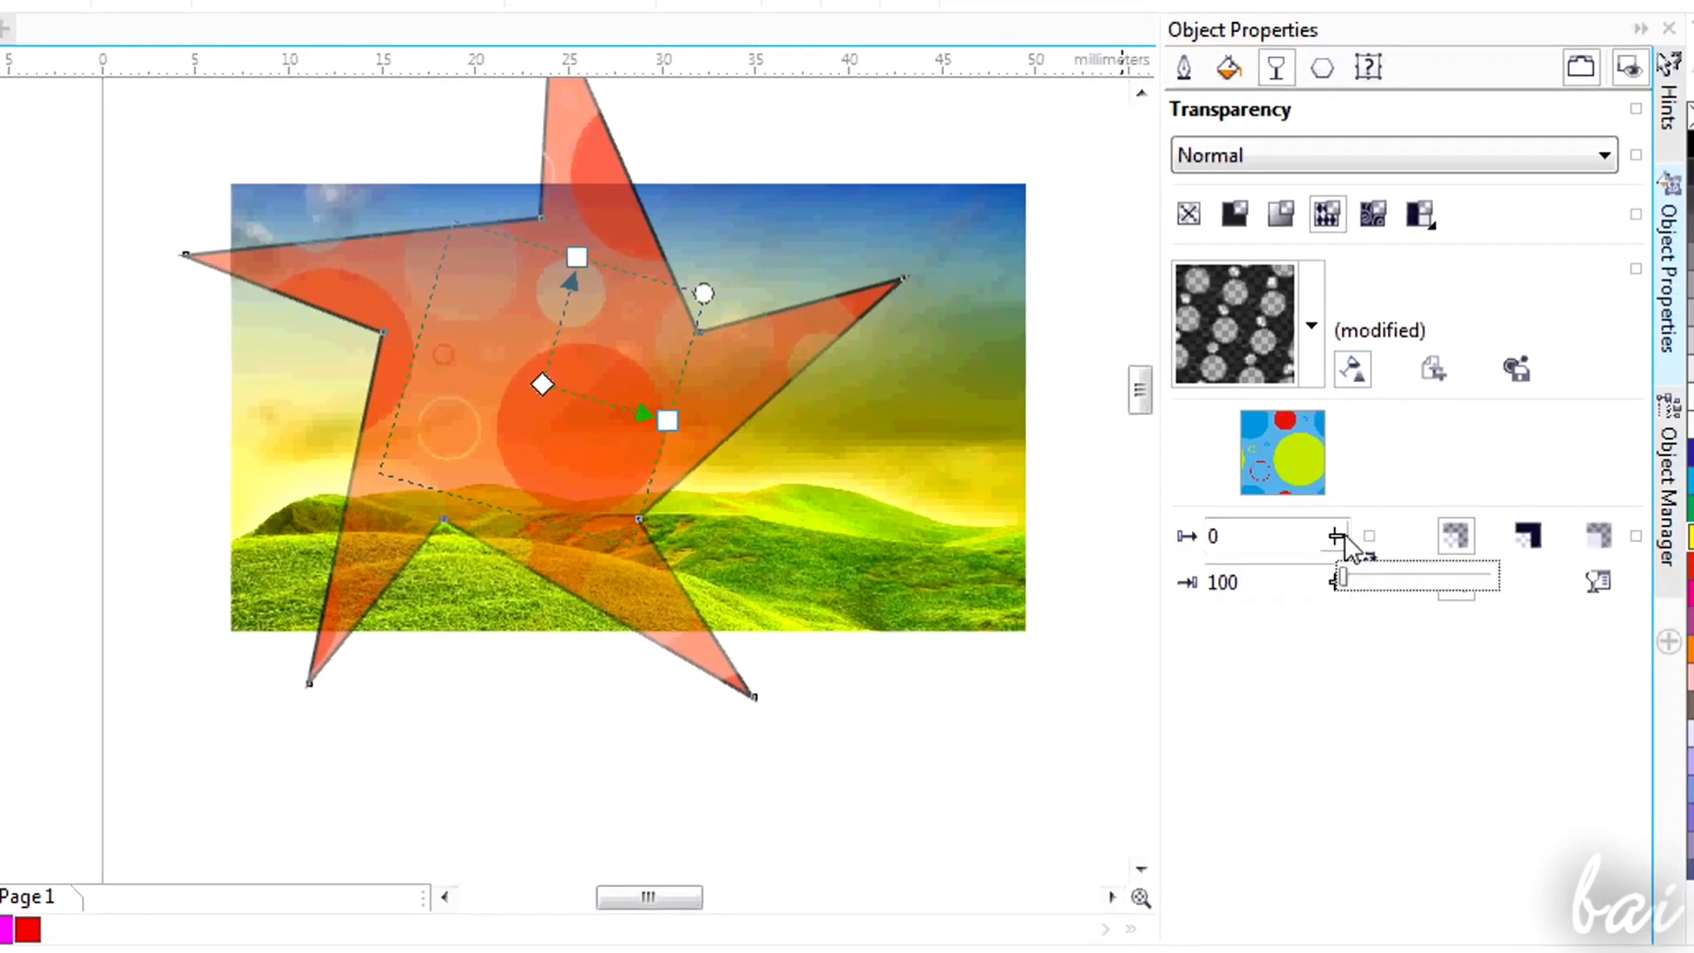
left_click_drag(1344, 578, 1383, 578)
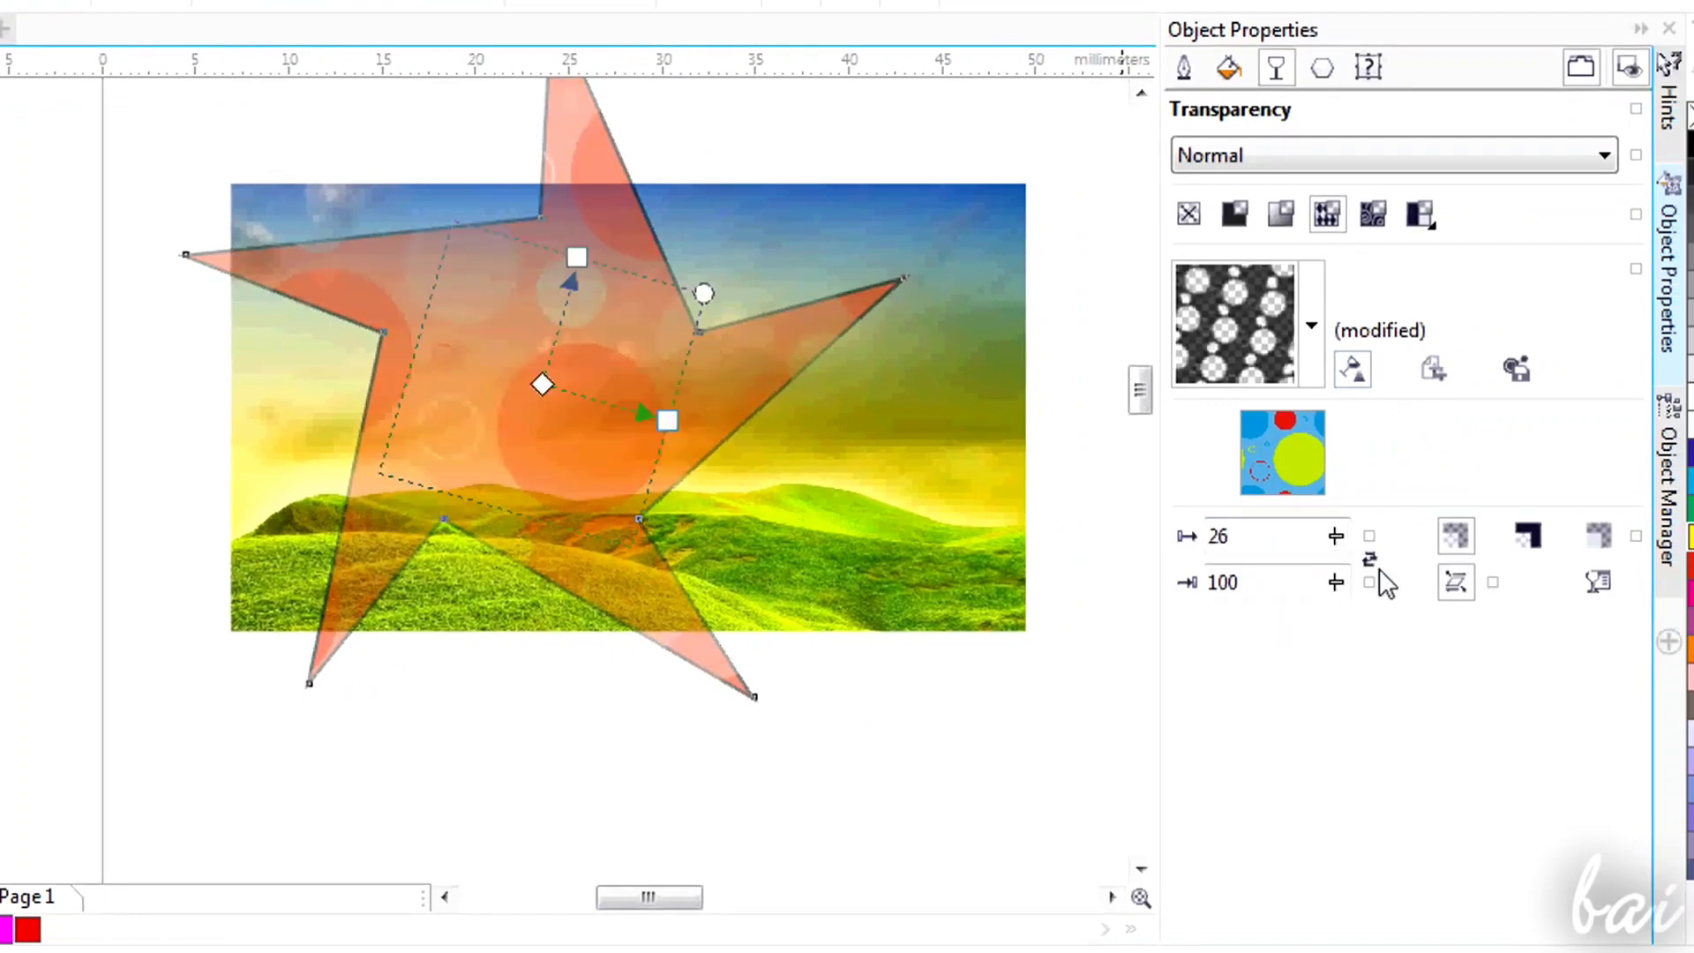
left_click(1337, 535)
left_click(1364, 581)
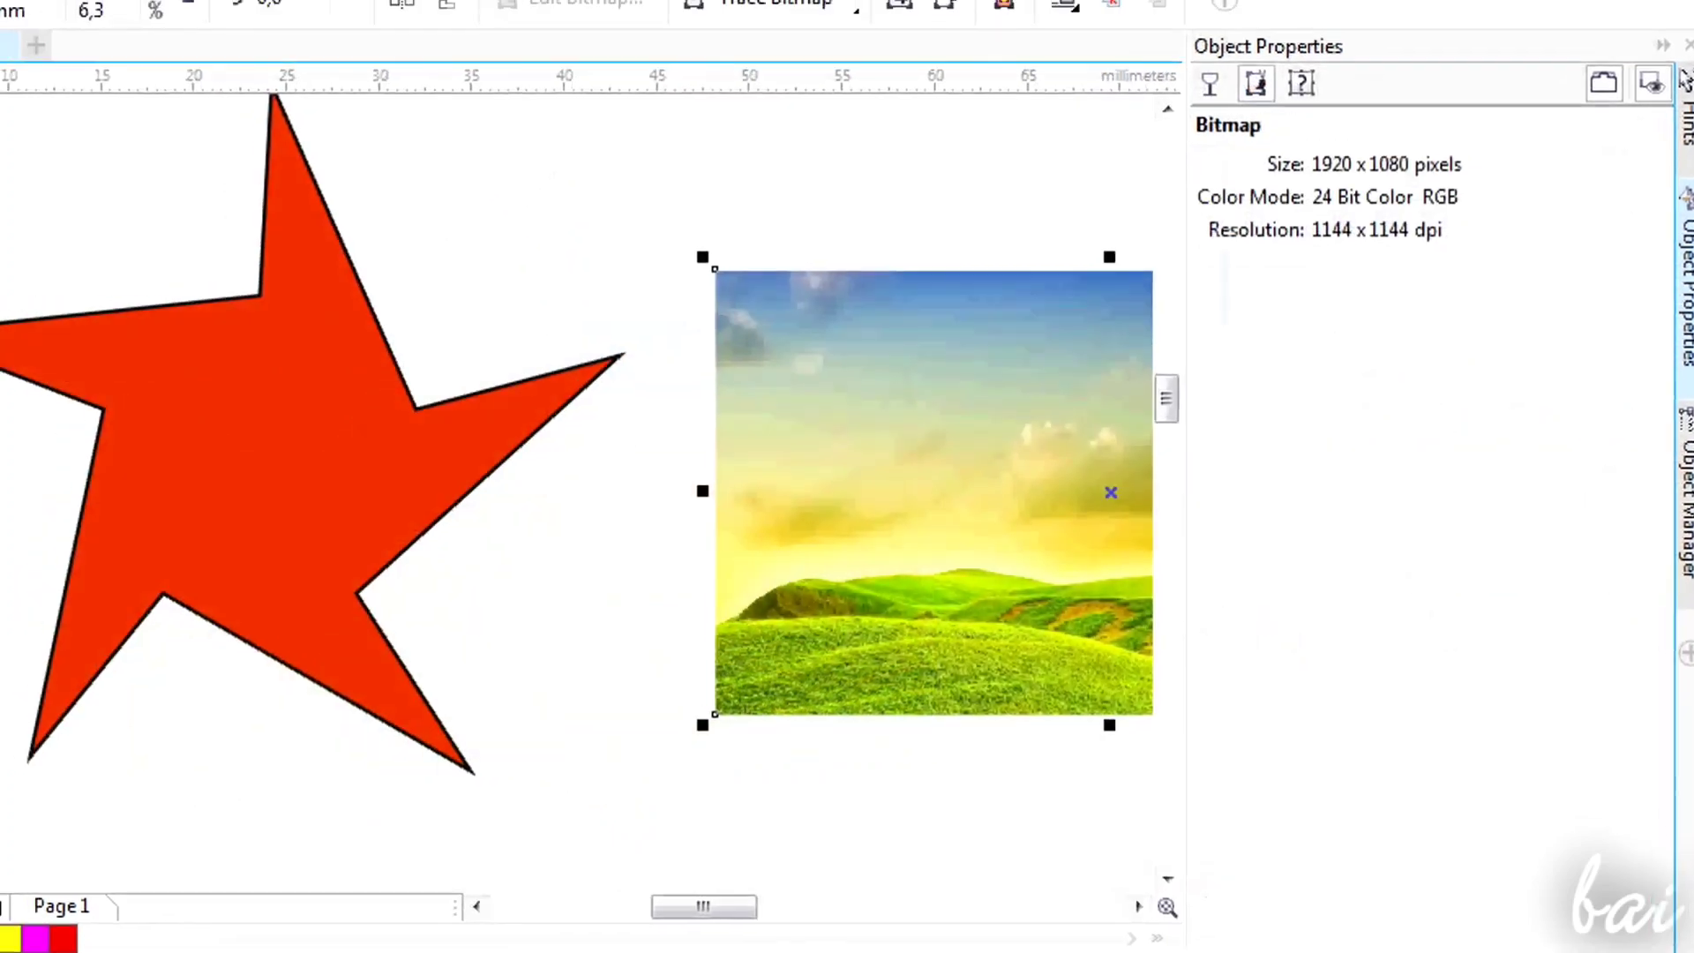
Step: Raise the star's brightness to about 18 with the Brightness/Contrast/Intensity adjustment
left_click(389, 326)
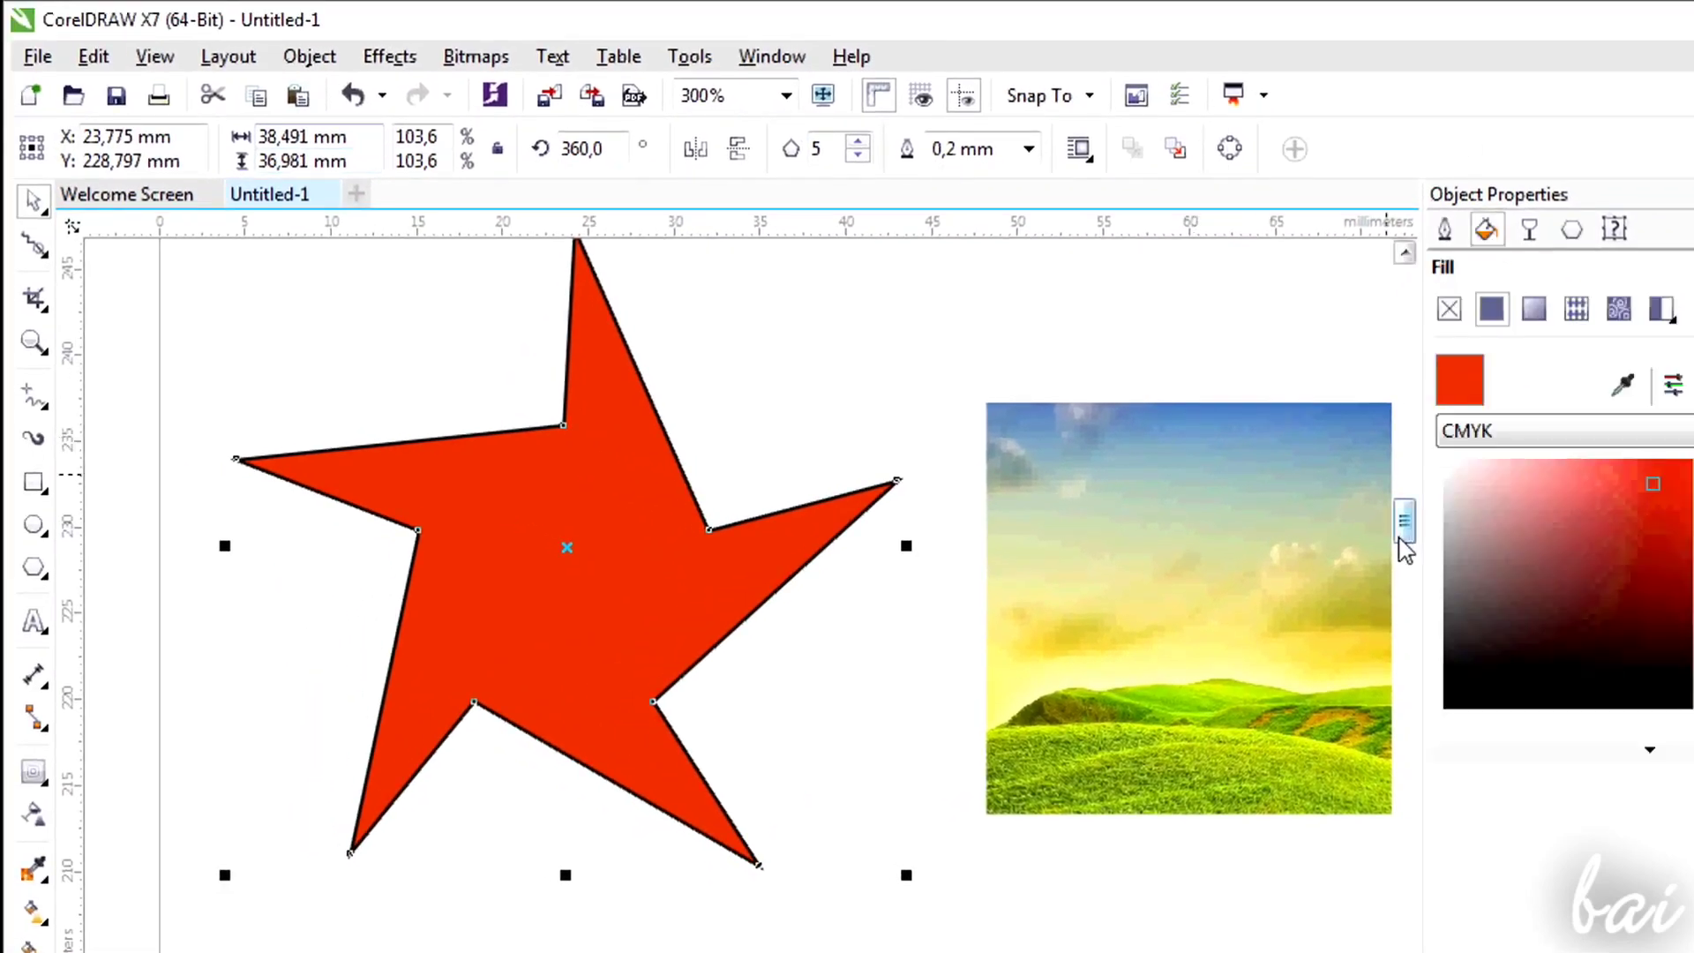
scroll(1407, 541, "up", 1)
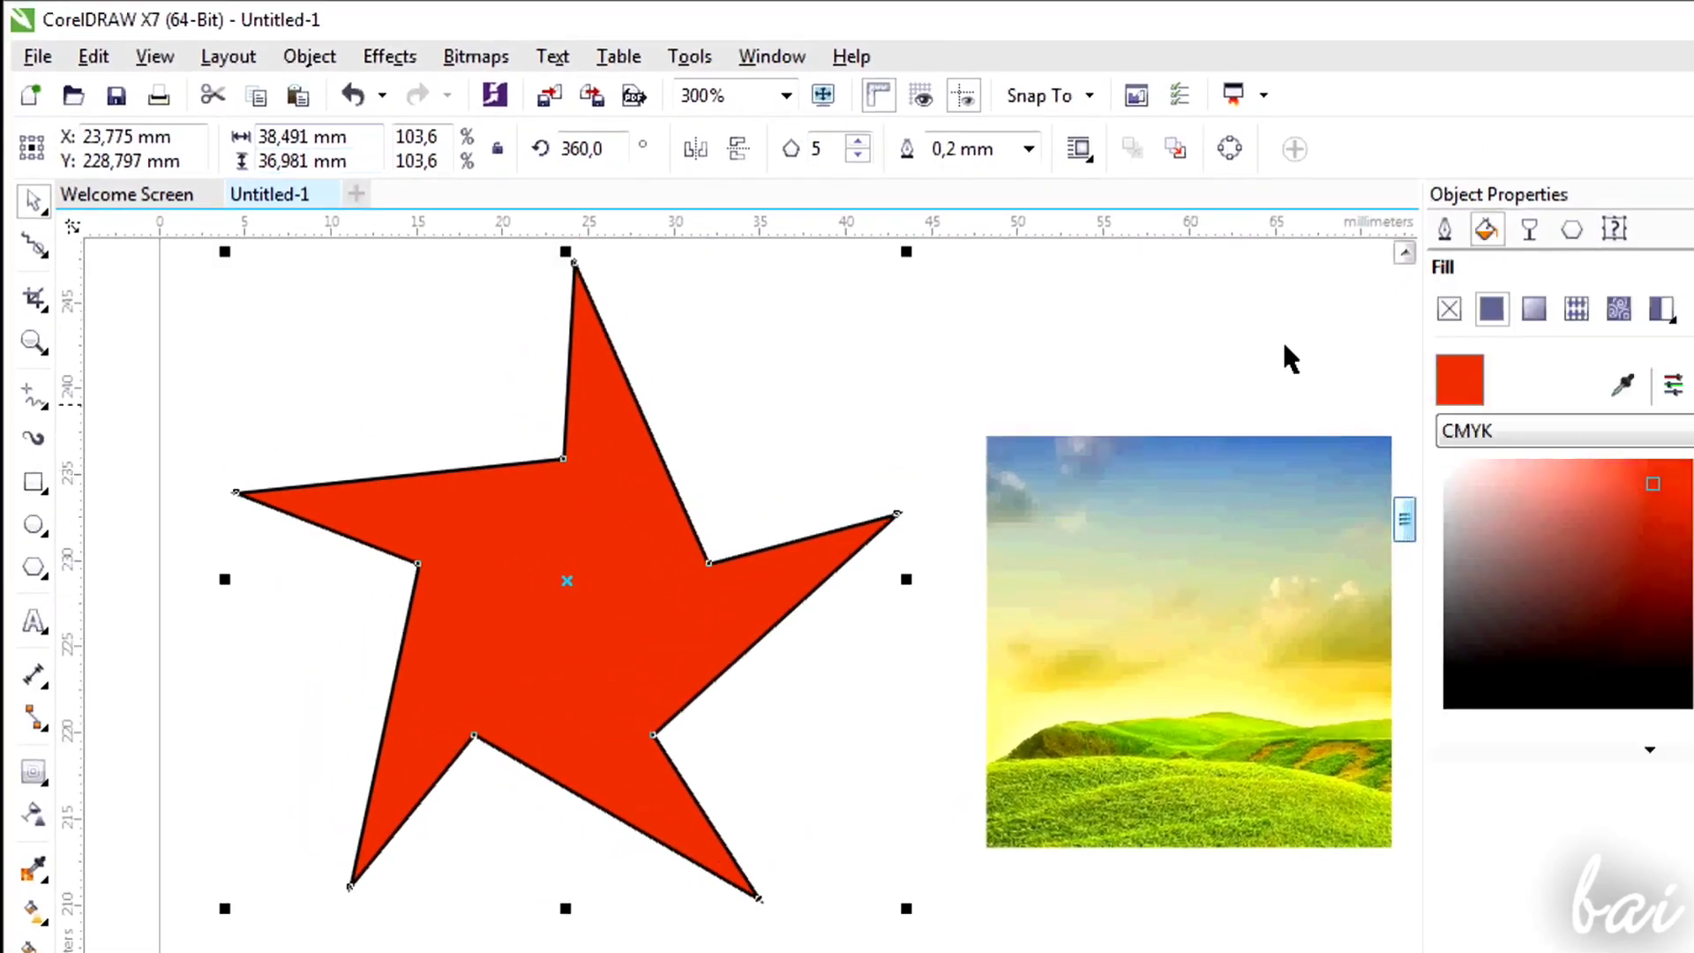
left_click(382, 59)
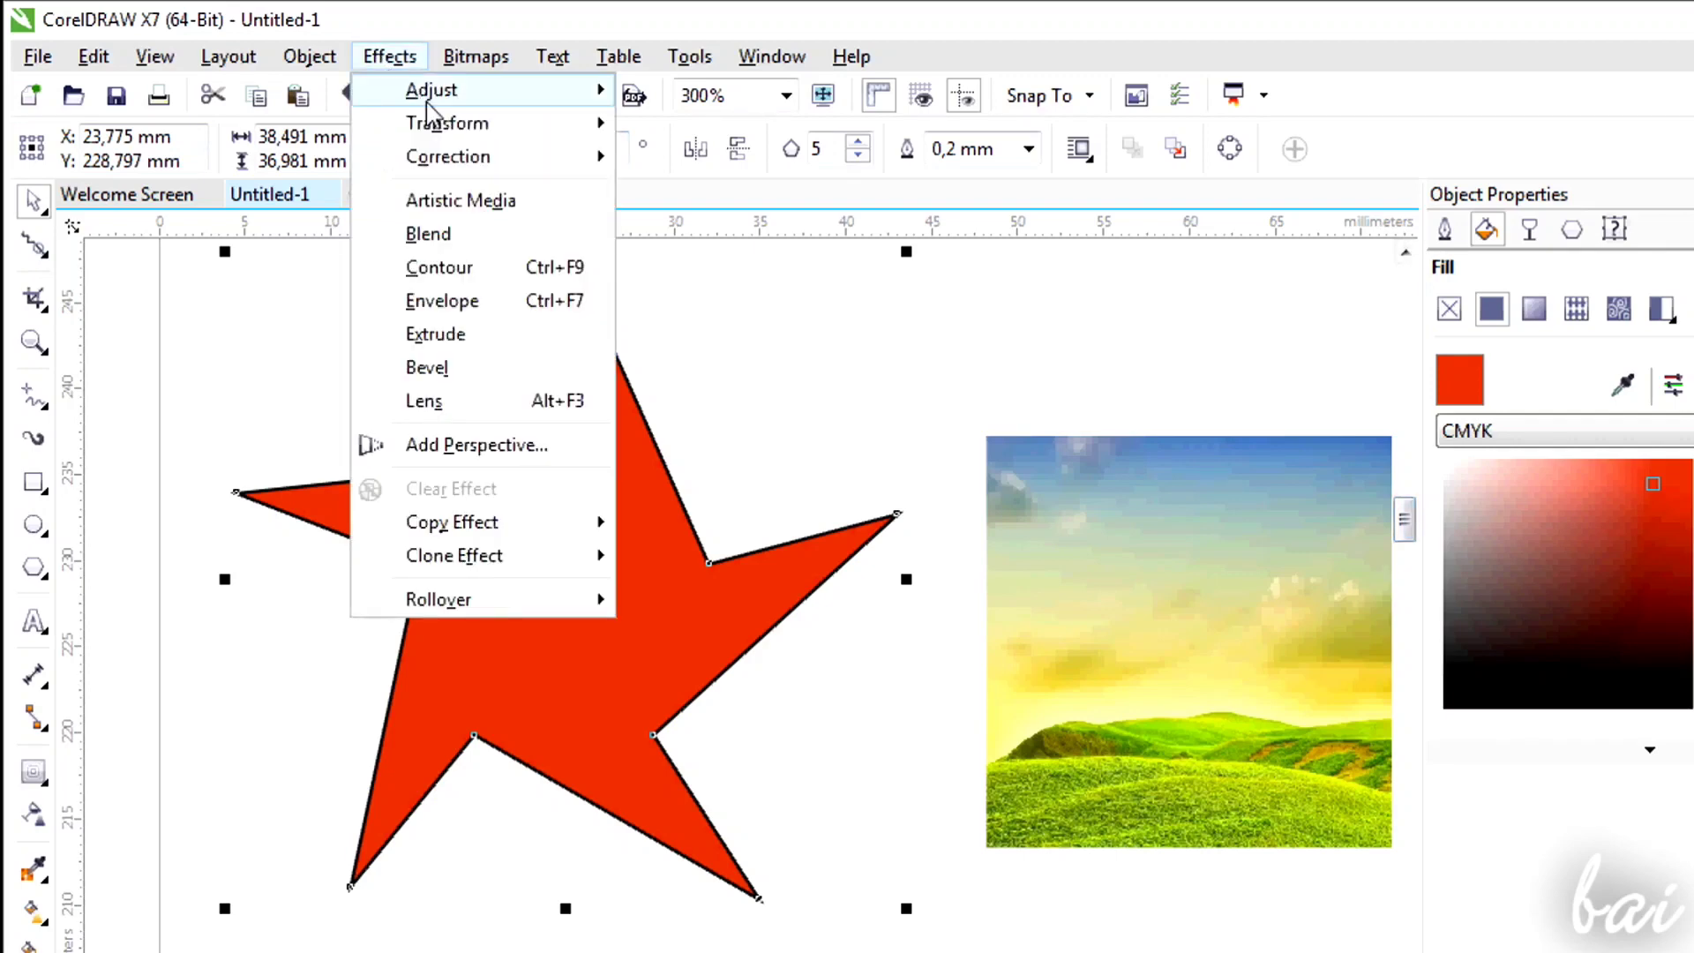
mouse_move(428, 101)
mouse_move(431, 137)
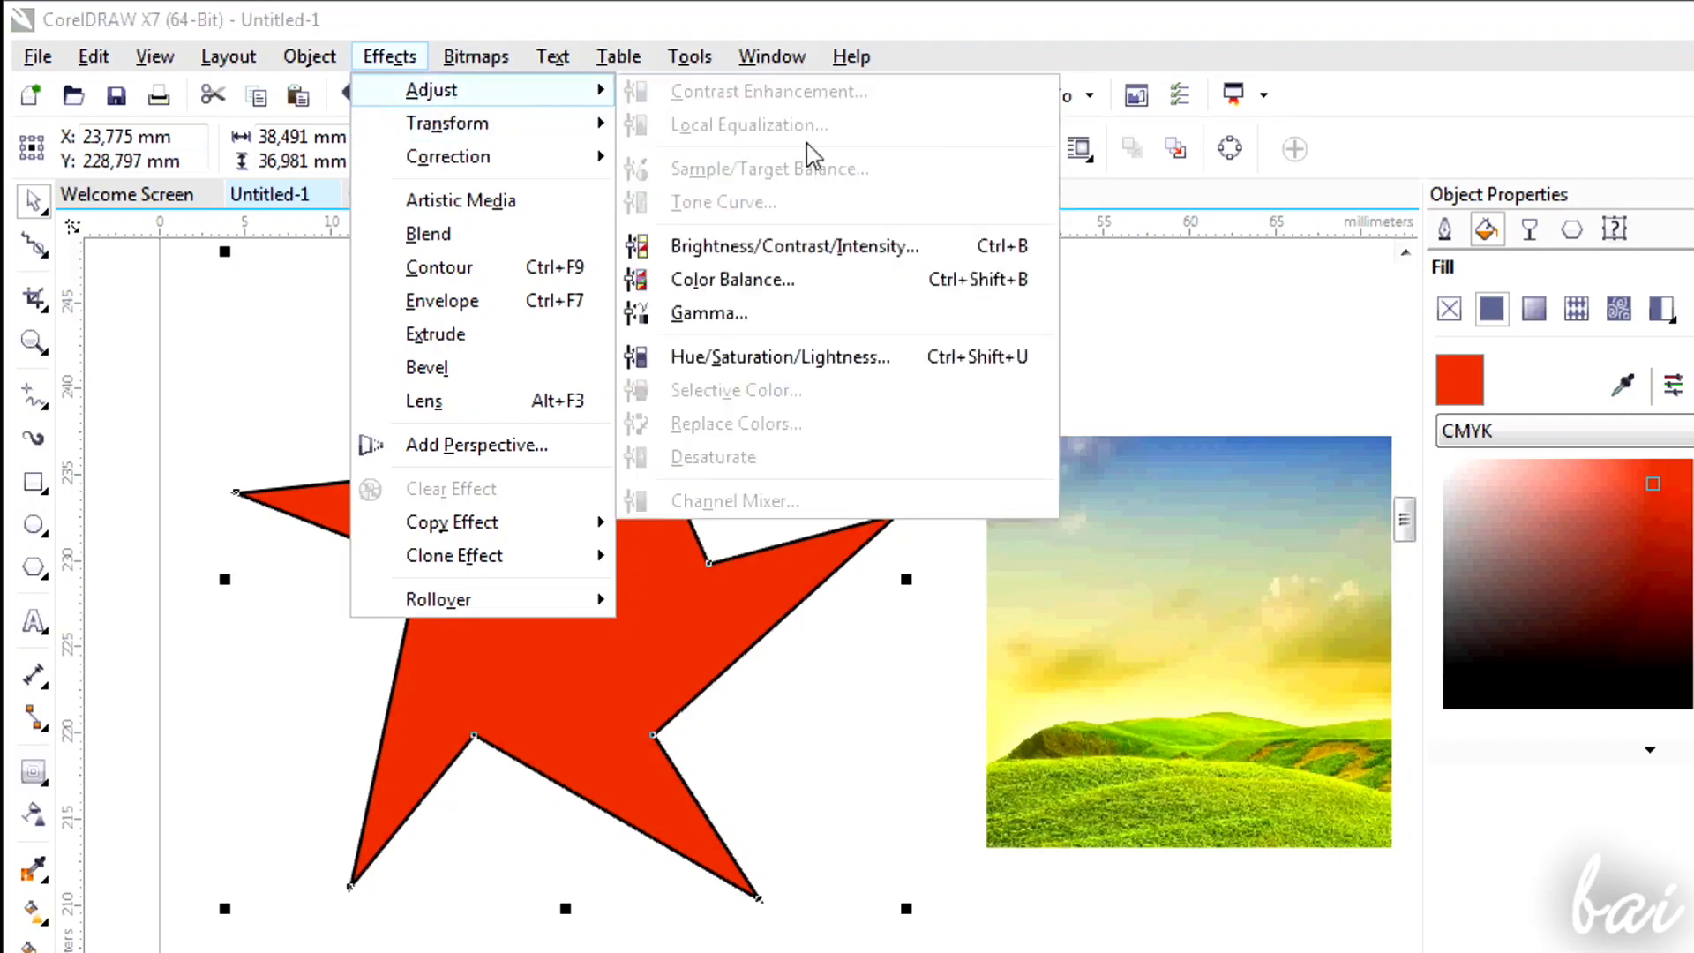
left_click(887, 252)
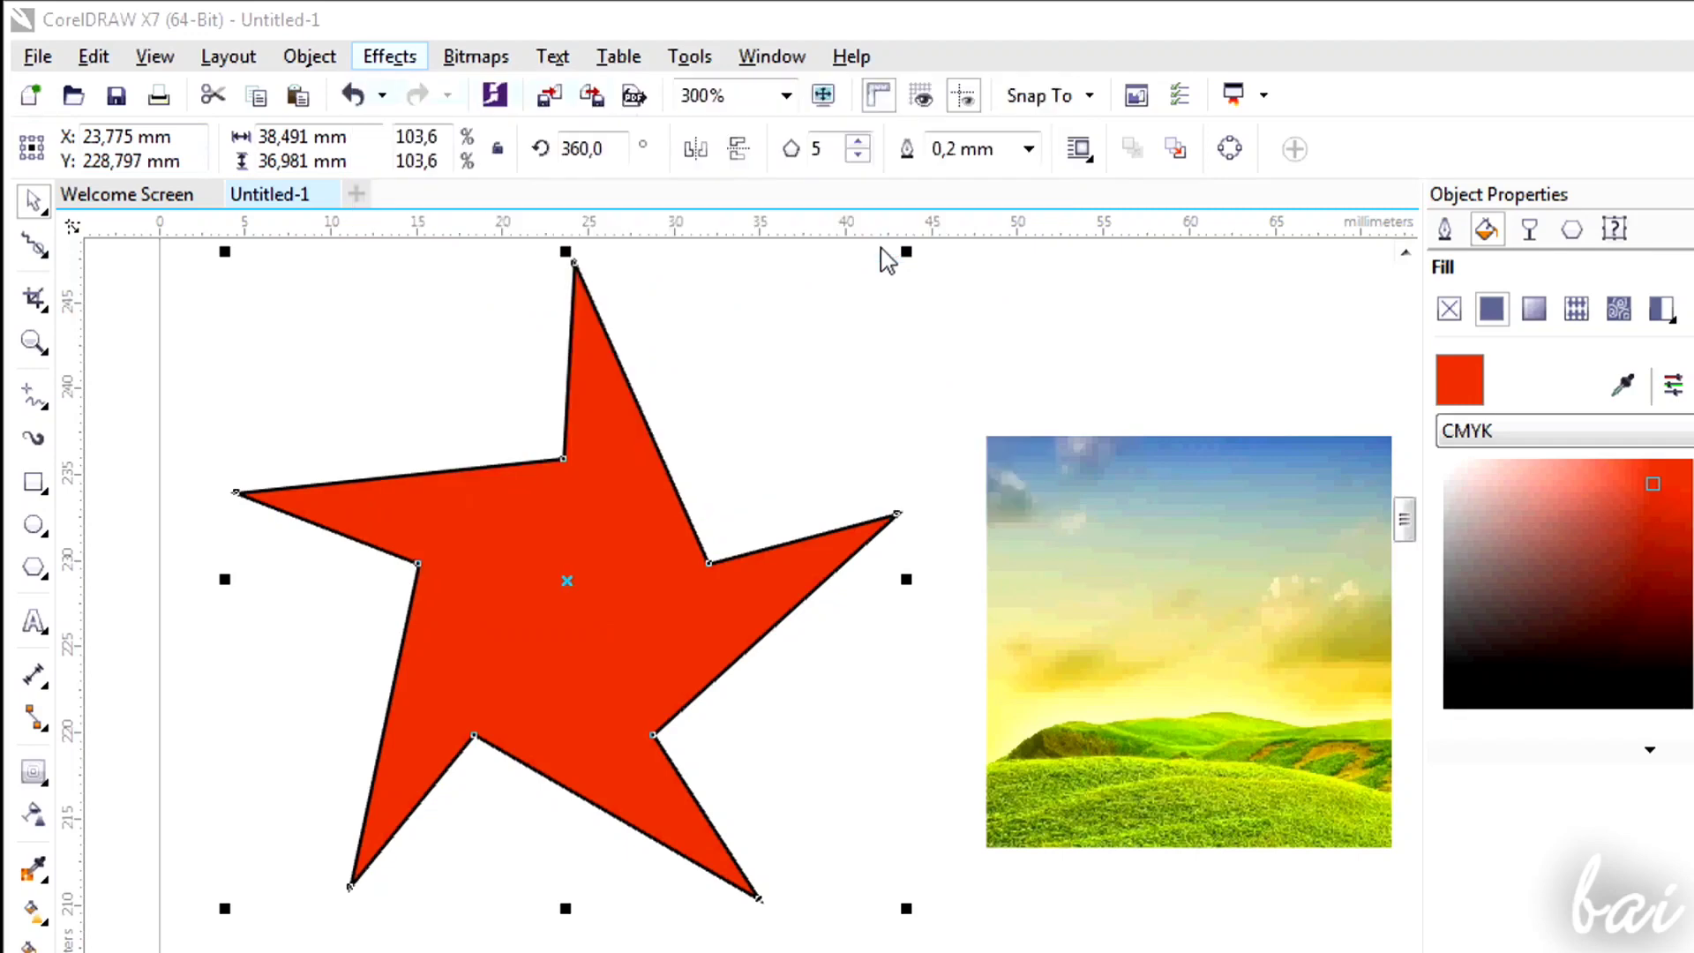
left_click_drag(904, 410, 1085, 635)
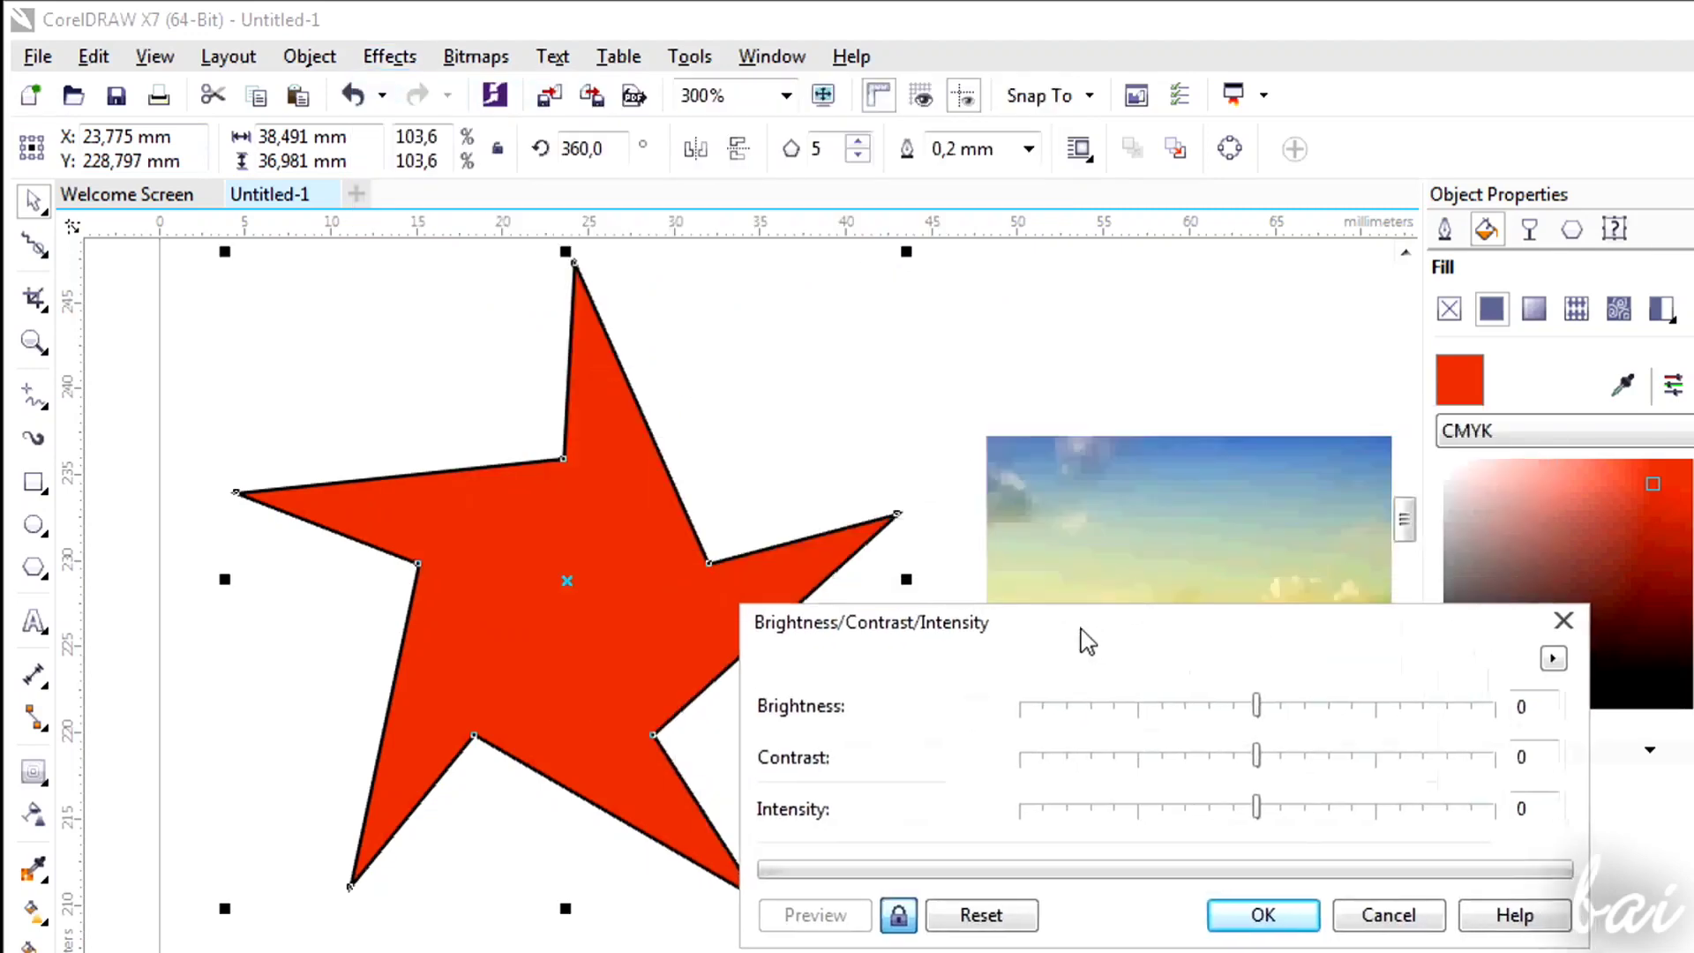
left_click(1280, 721)
left_click_drag(1295, 717, 1332, 715)
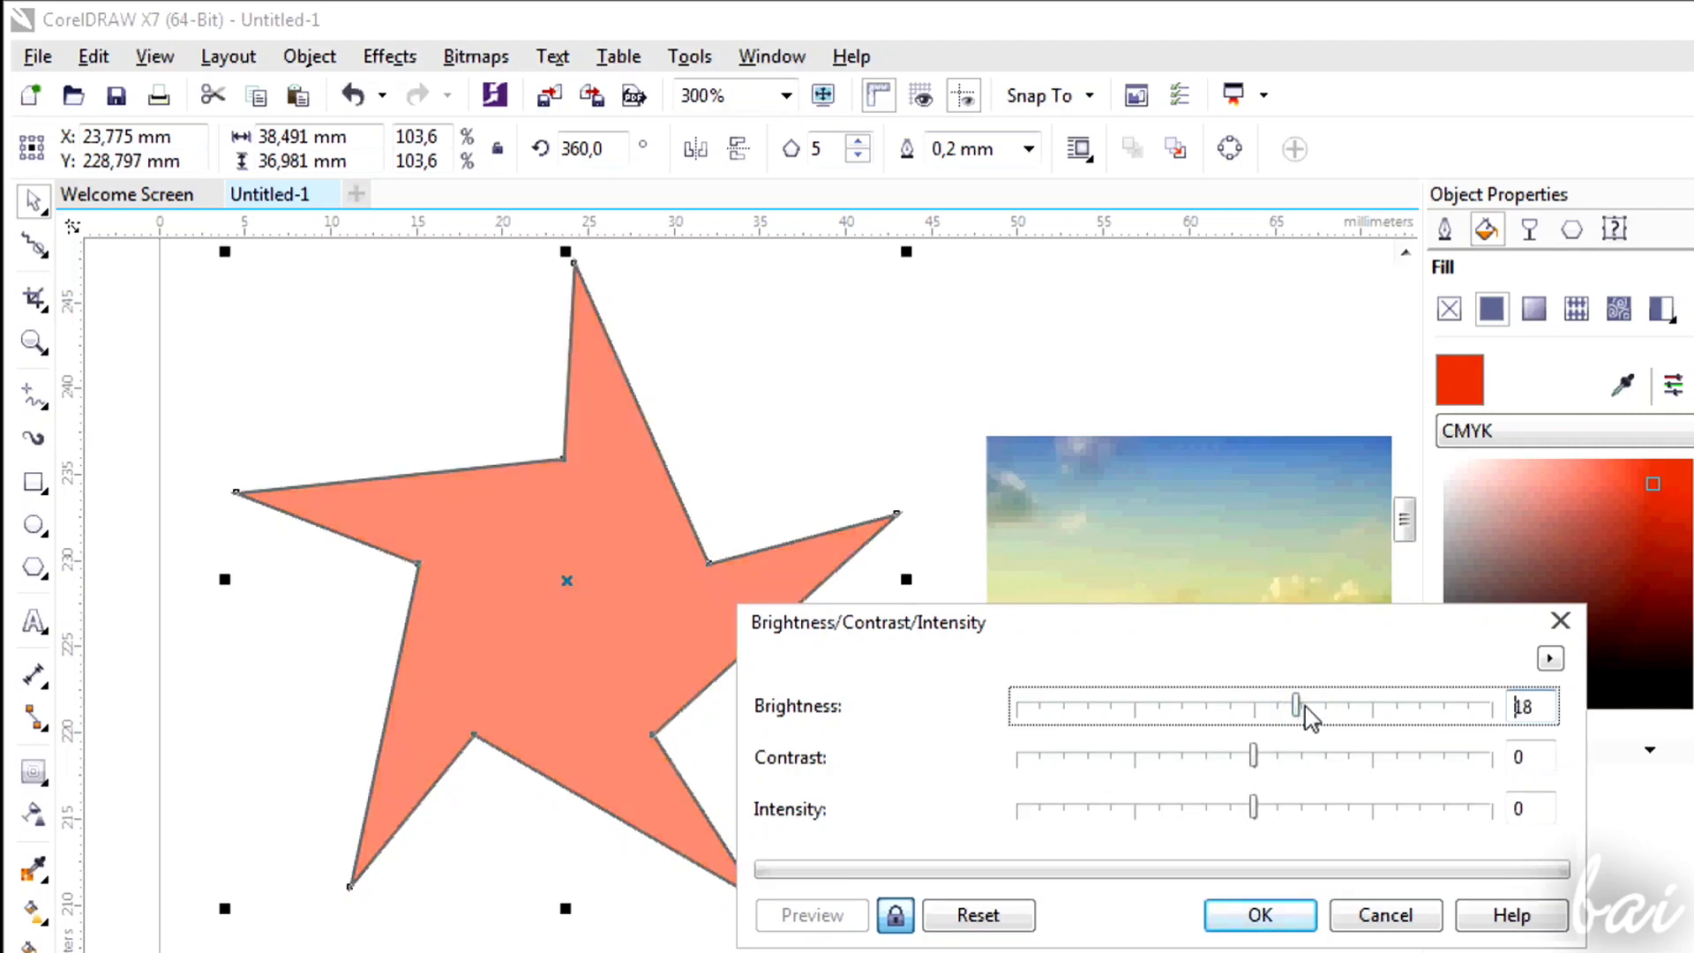
left_click(1267, 914)
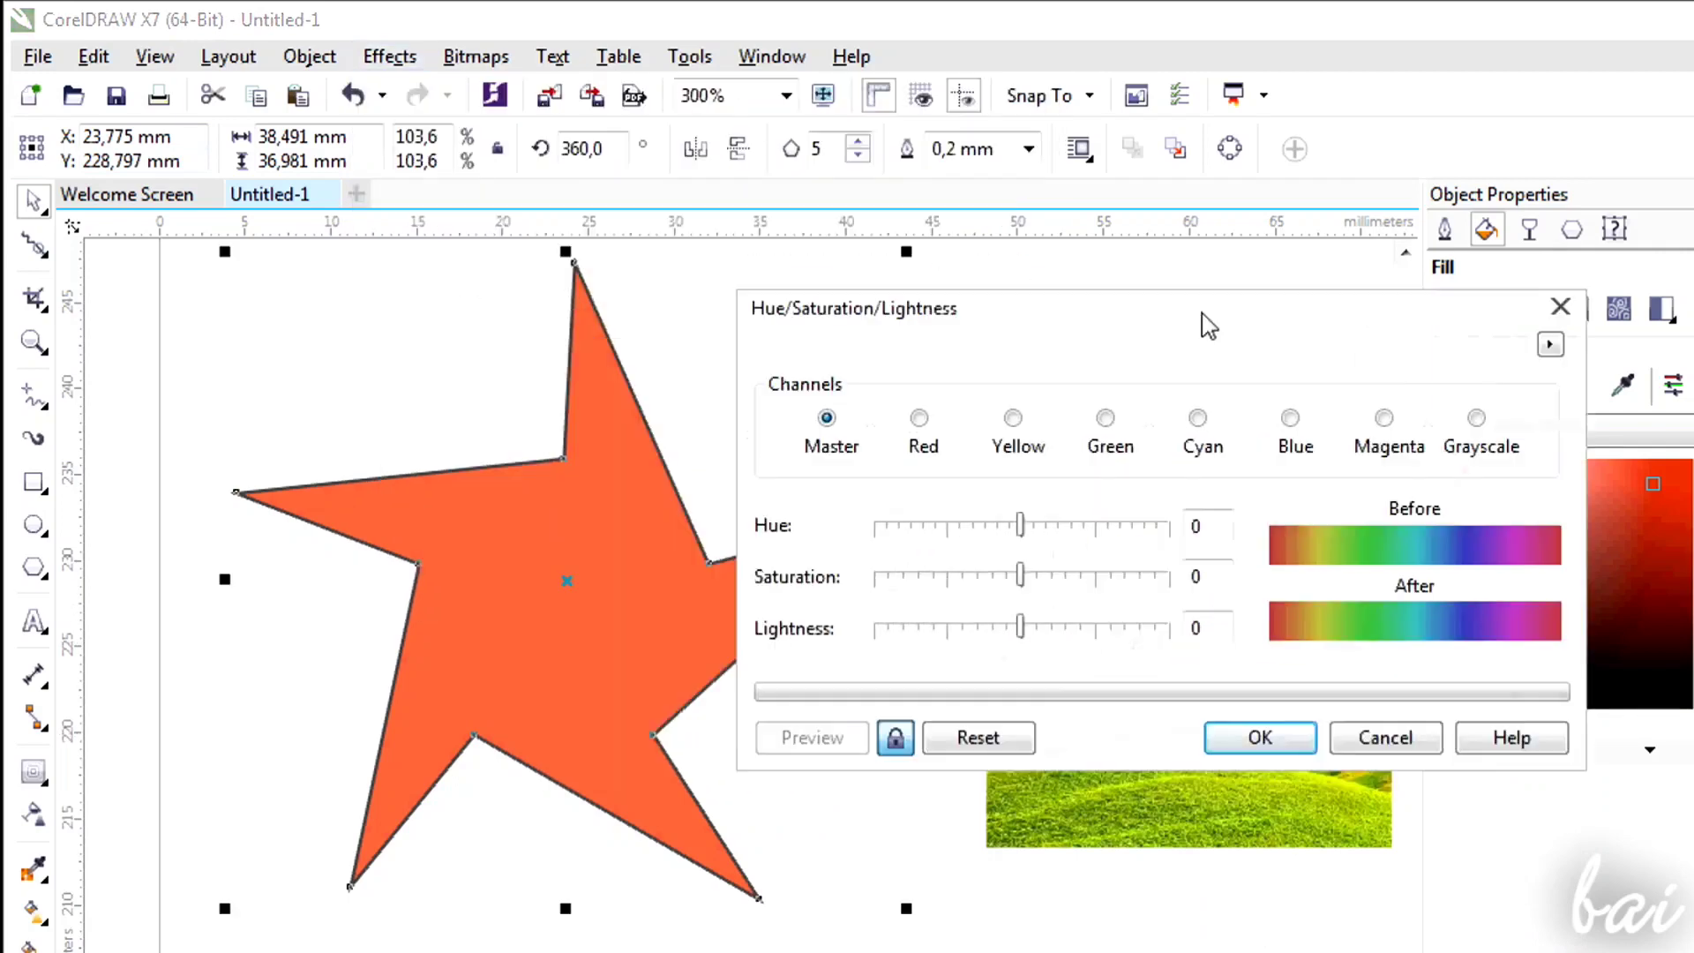
Step: Recolour the star with the Hue/Saturation/Lightness adjustment, using hue 126 and saturation 12 on the master channel
left_click_drag(1209, 327, 1317, 333)
left_click_drag(1129, 532, 1232, 532)
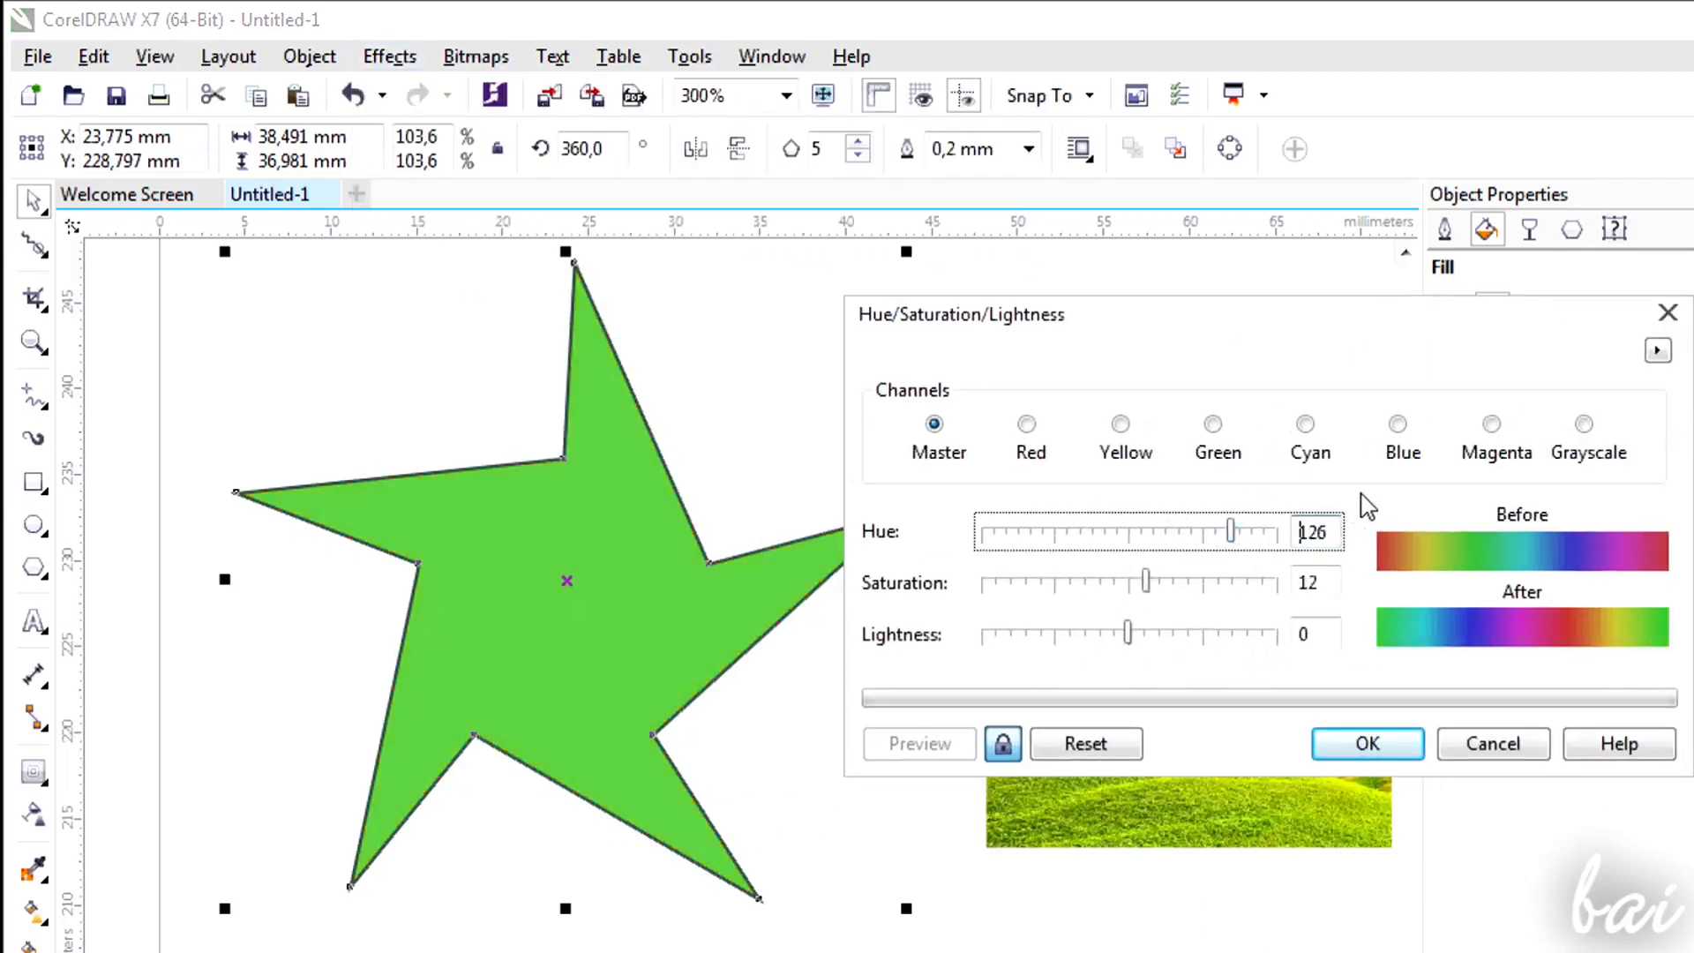
left_click(1368, 743)
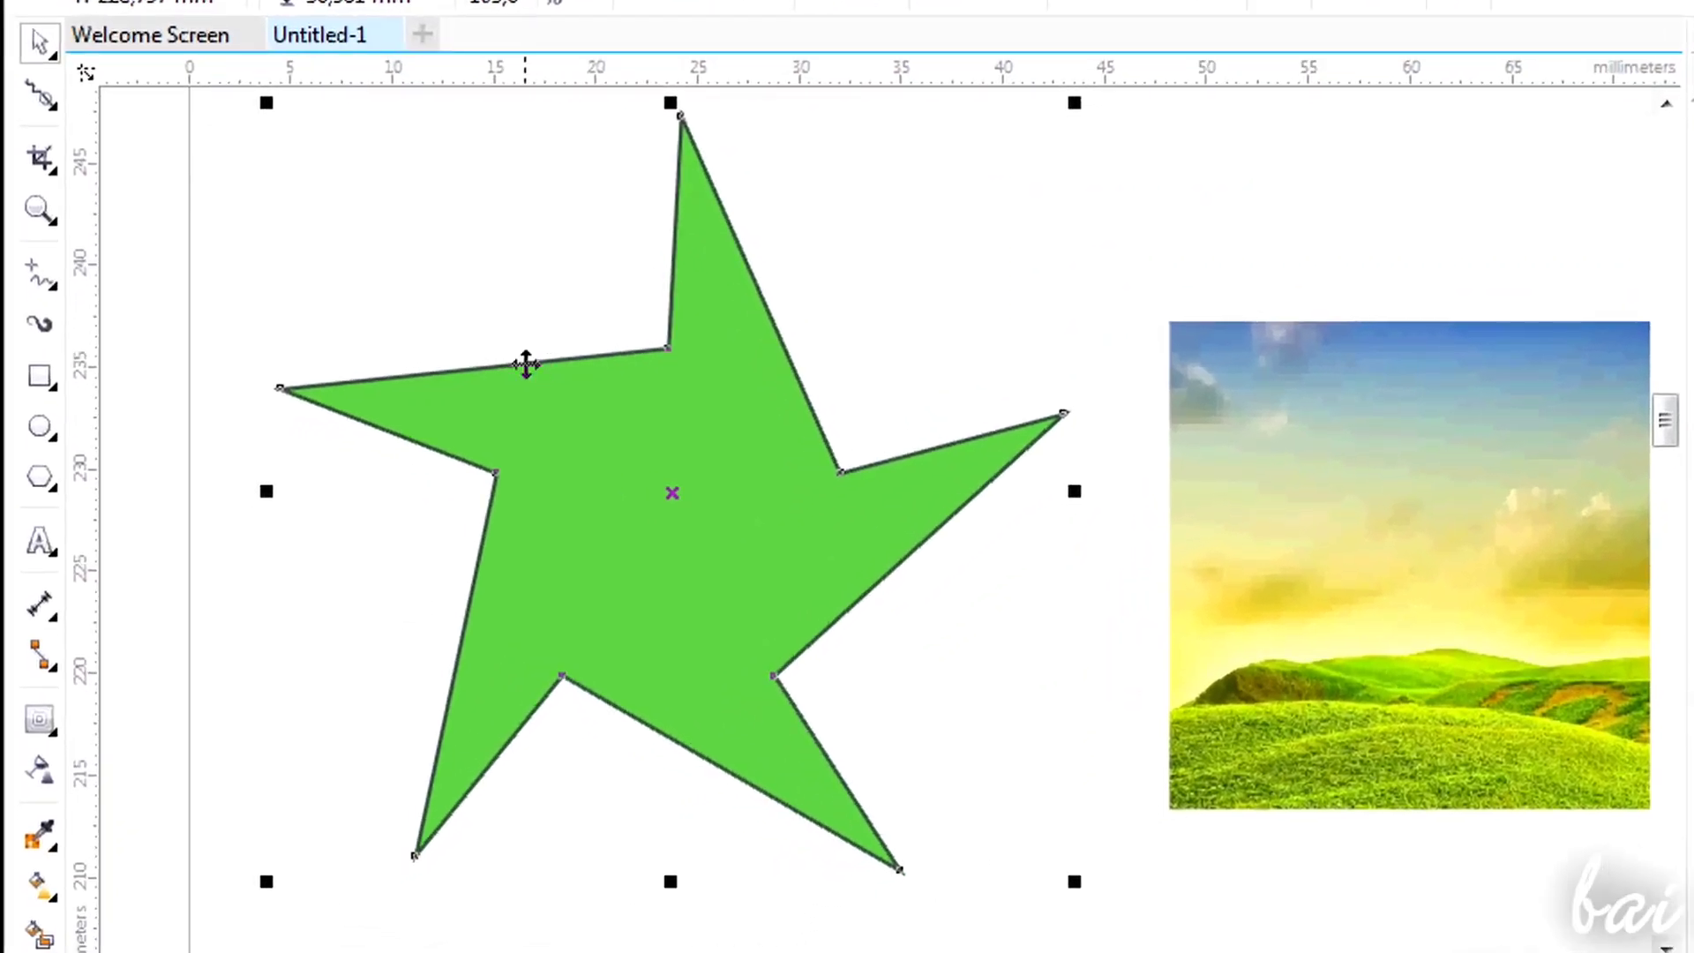
Step: Undo the star's Hue/Saturation/Lightness adjustment
right_click(544, 429)
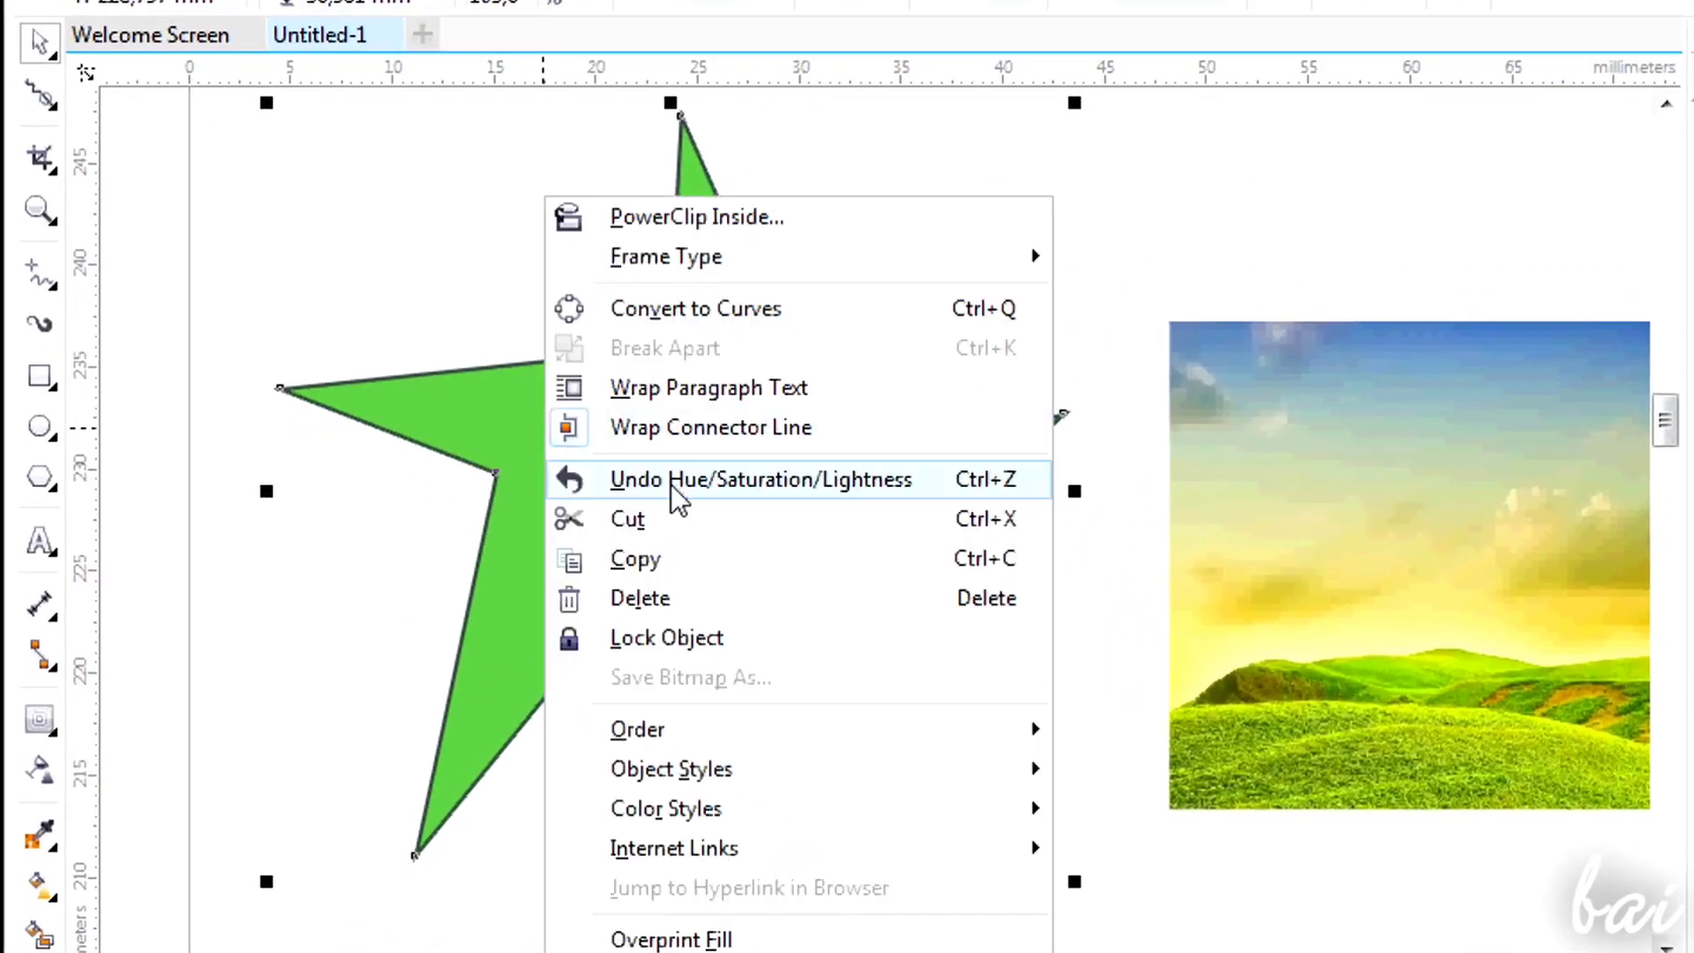
left_click(757, 491)
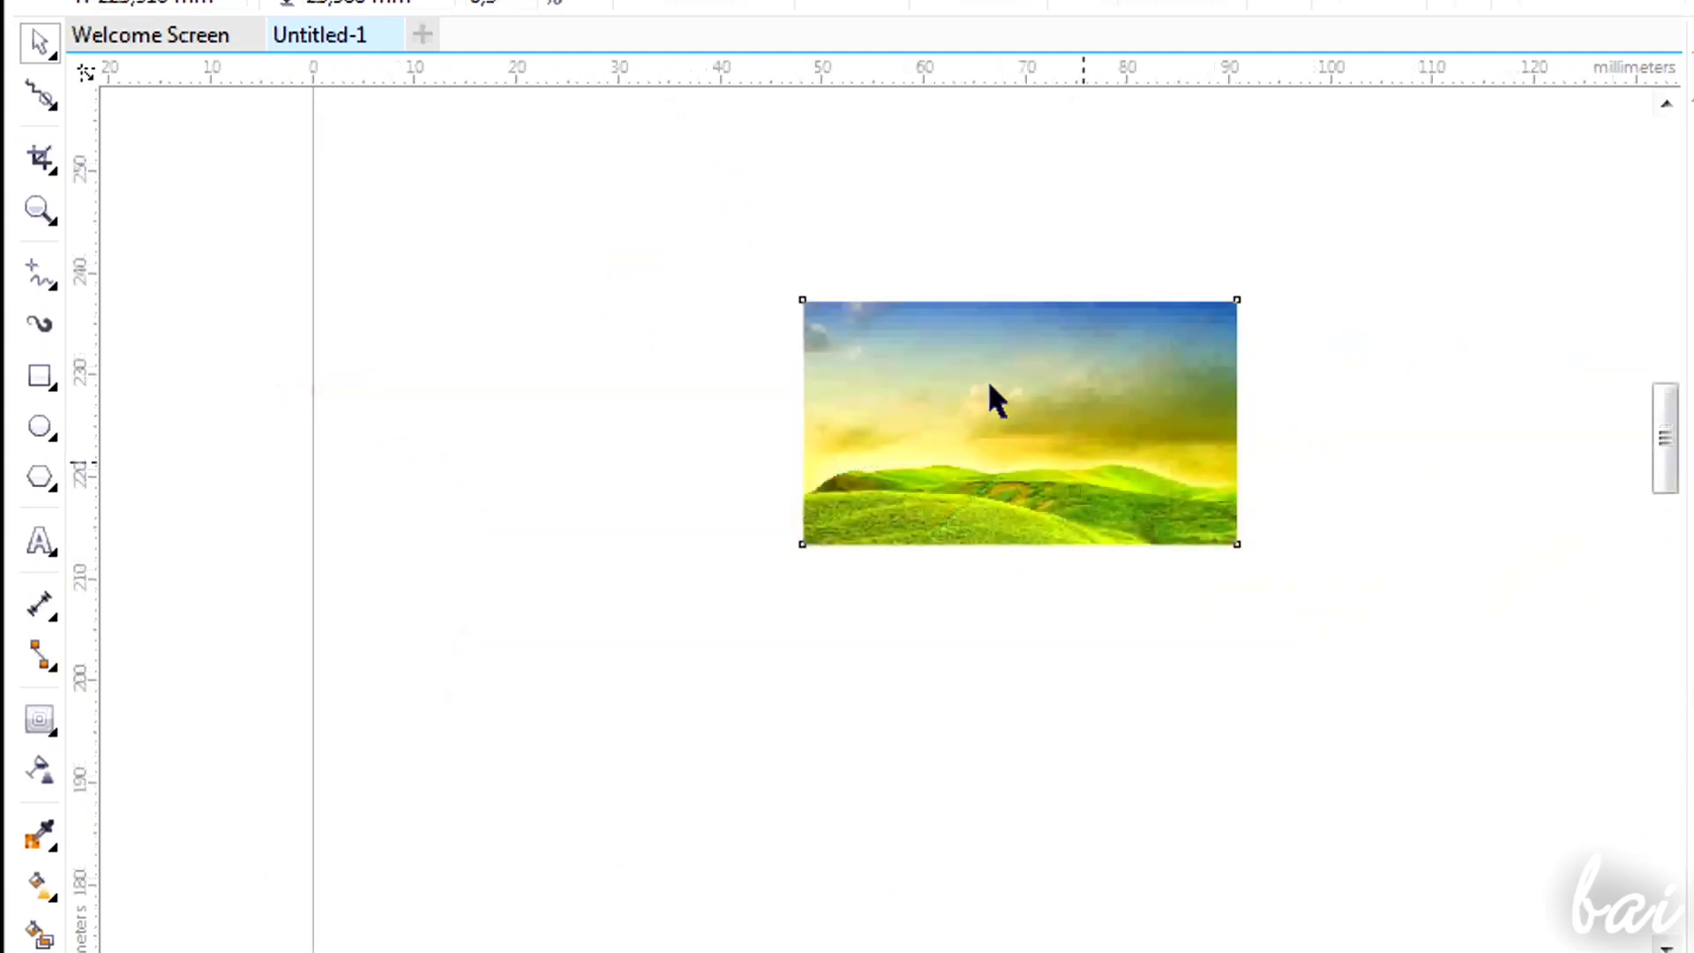
Step: Try to smooth the landscape bitmap with a Smooth tool stroke from its upper-left corner towards the lower right
scroll(1041, 345, "up", 2)
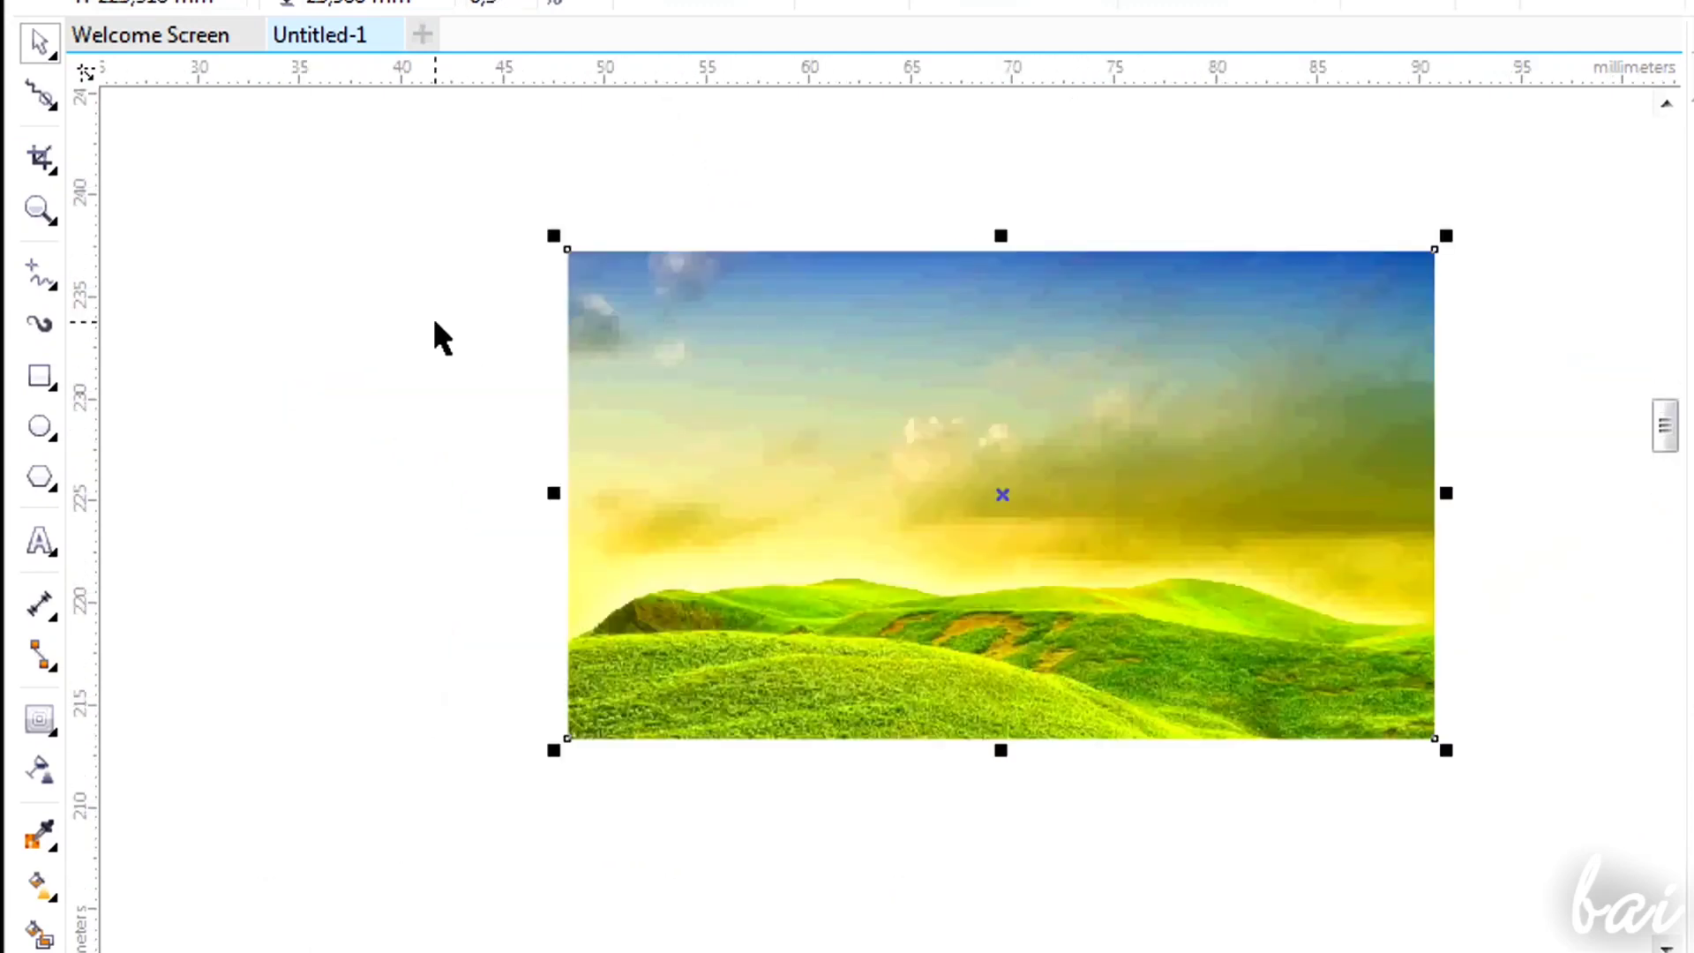
left_click(45, 103)
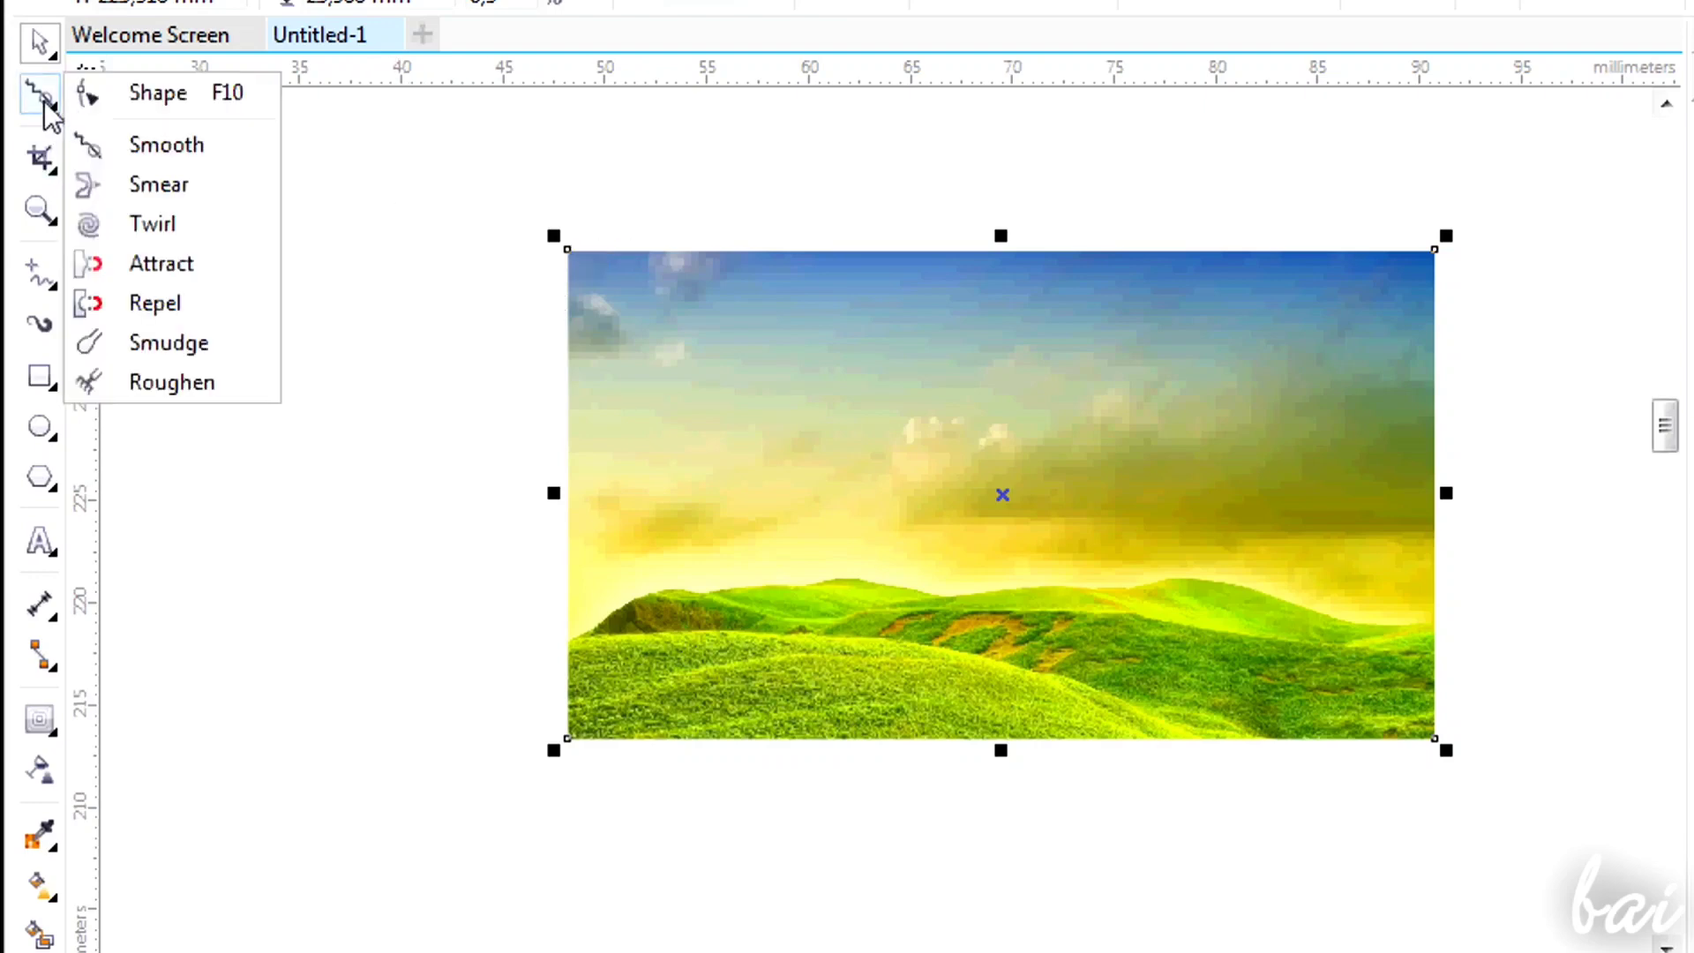
left_click(172, 146)
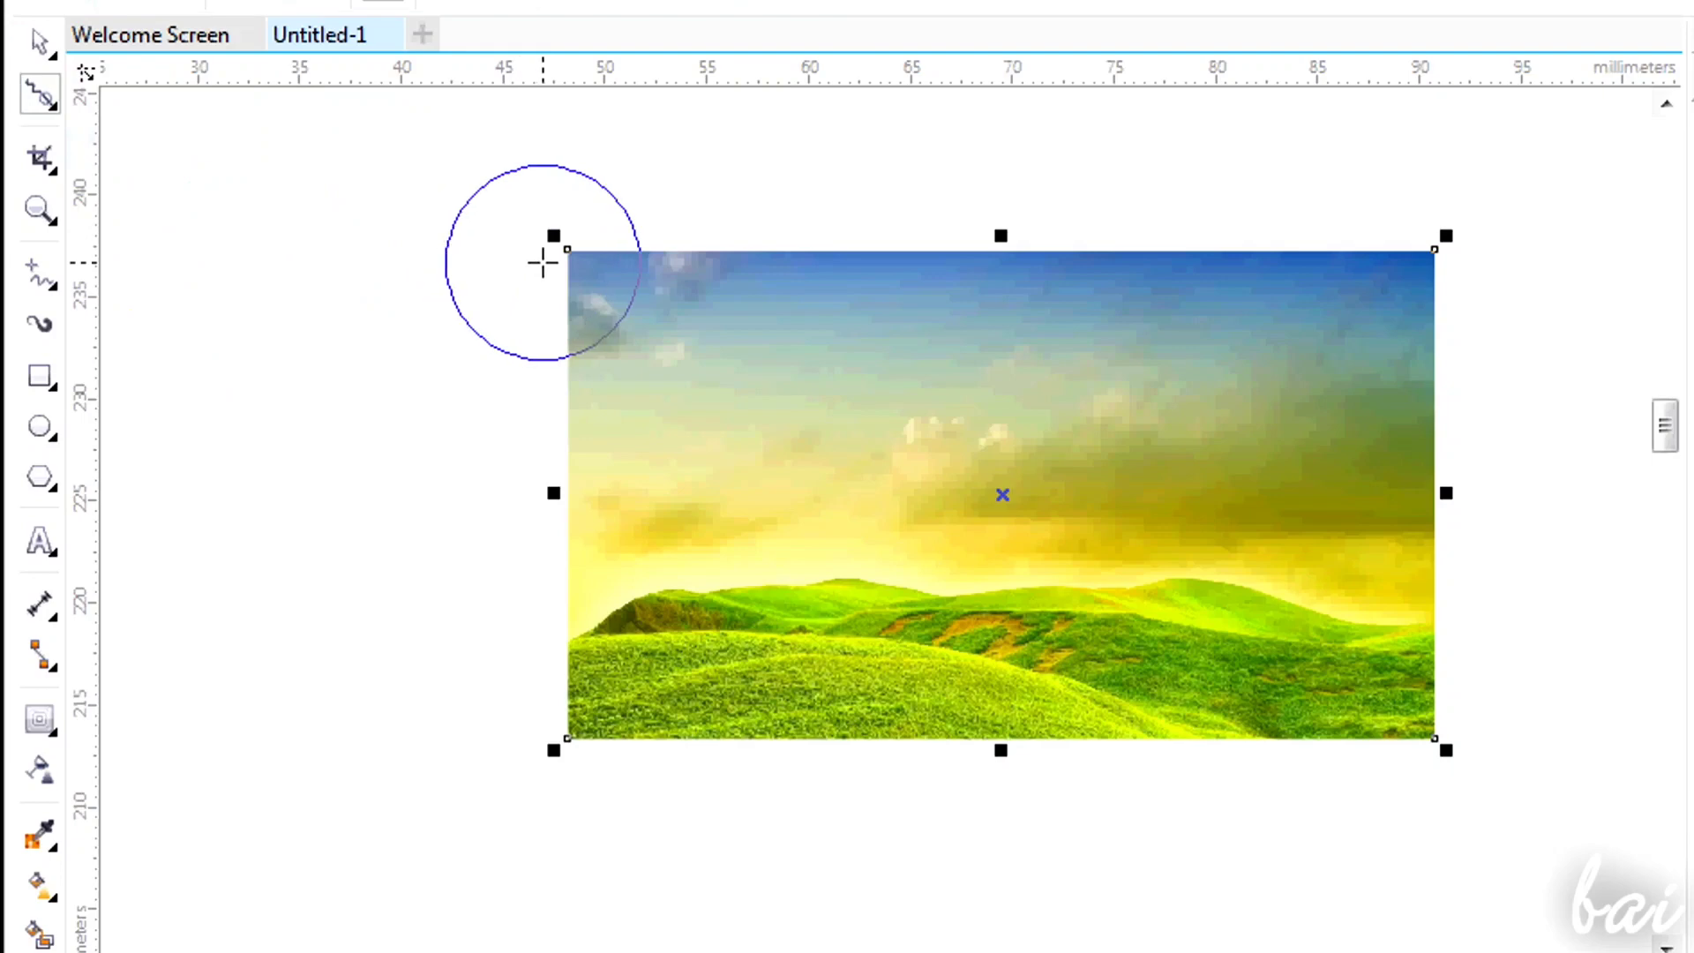
mouse_move(551, 221)
left_mouse_down()
mouse_move(850, 268)
mouse_move(1066, 216)
mouse_move(1437, 234)
mouse_move(1441, 669)
mouse_move(1365, 738)
mouse_move(1324, 739)
left_mouse_up()
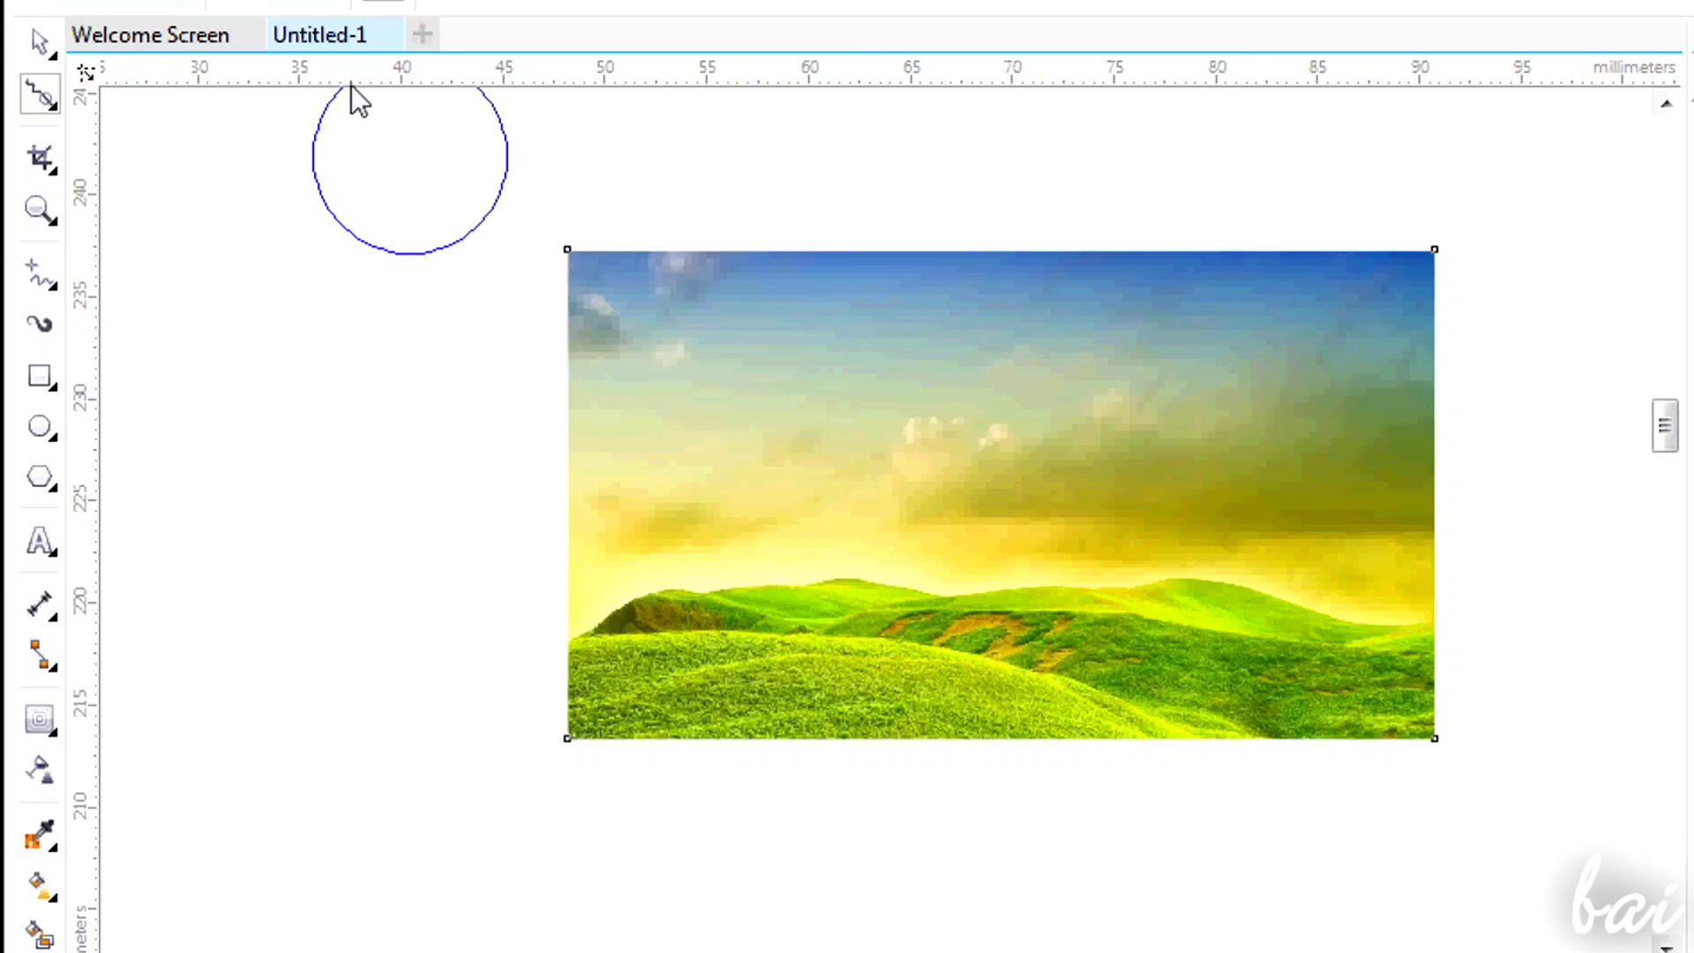
Step: Add a drop shadow to the landscape bitmap, cast from its centre towards the lower left beyond its edge
left_click(44, 733)
left_click(137, 719)
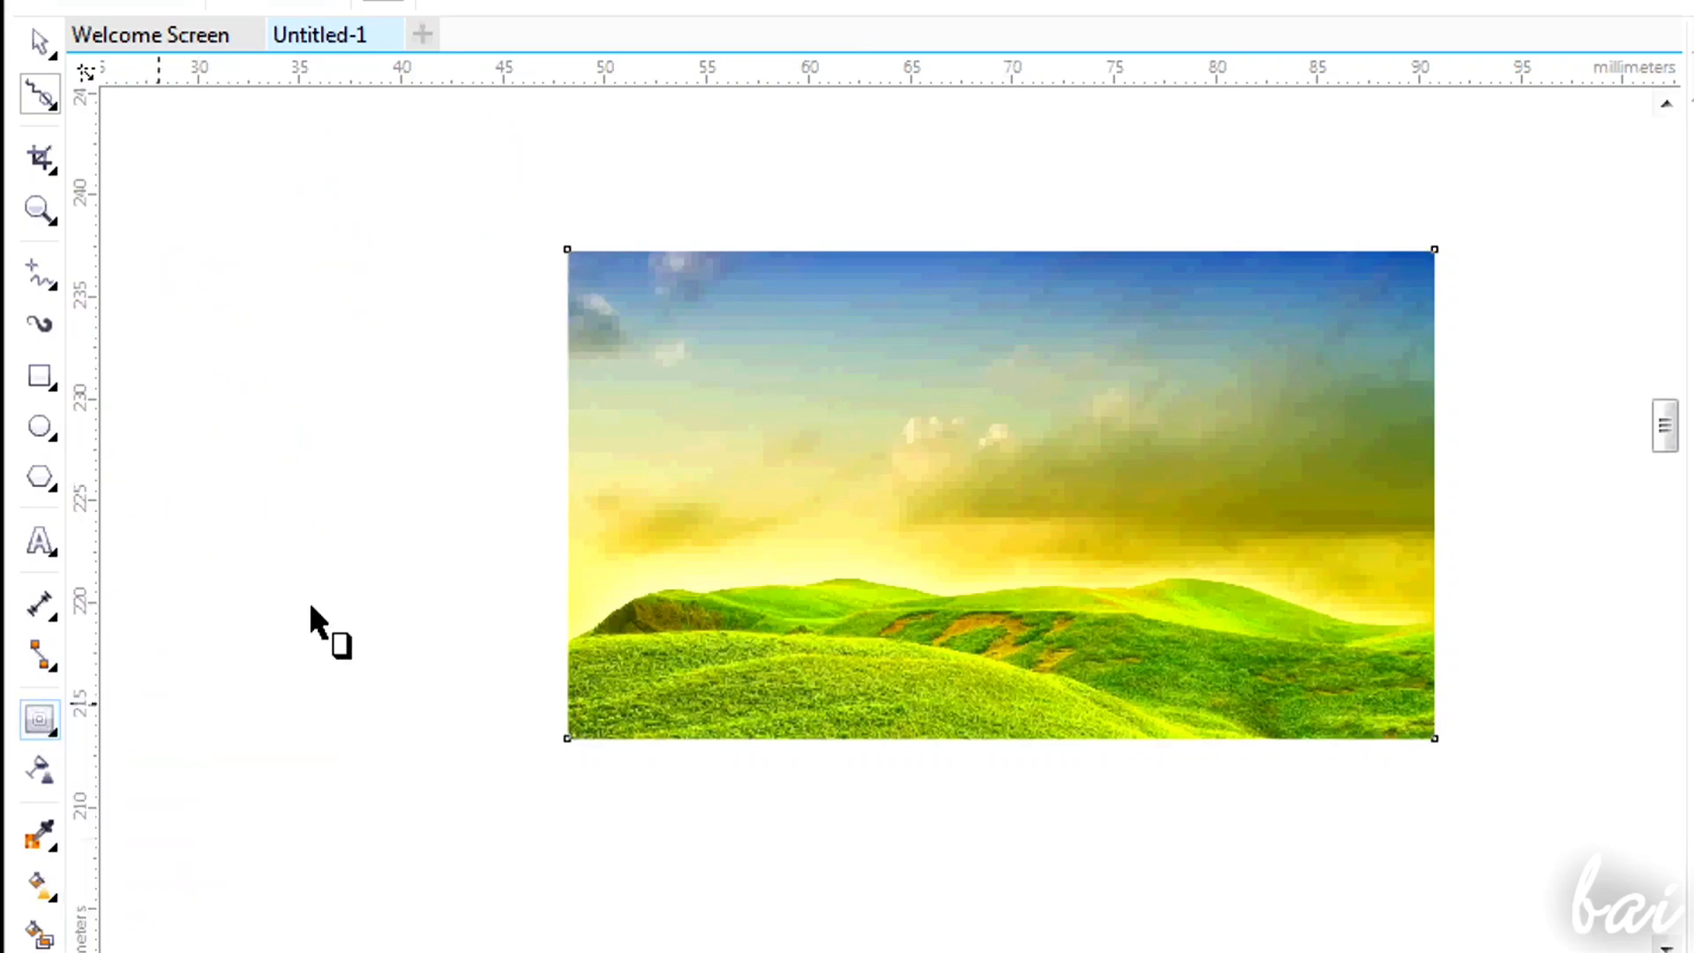
left_click_drag(909, 516, 328, 699)
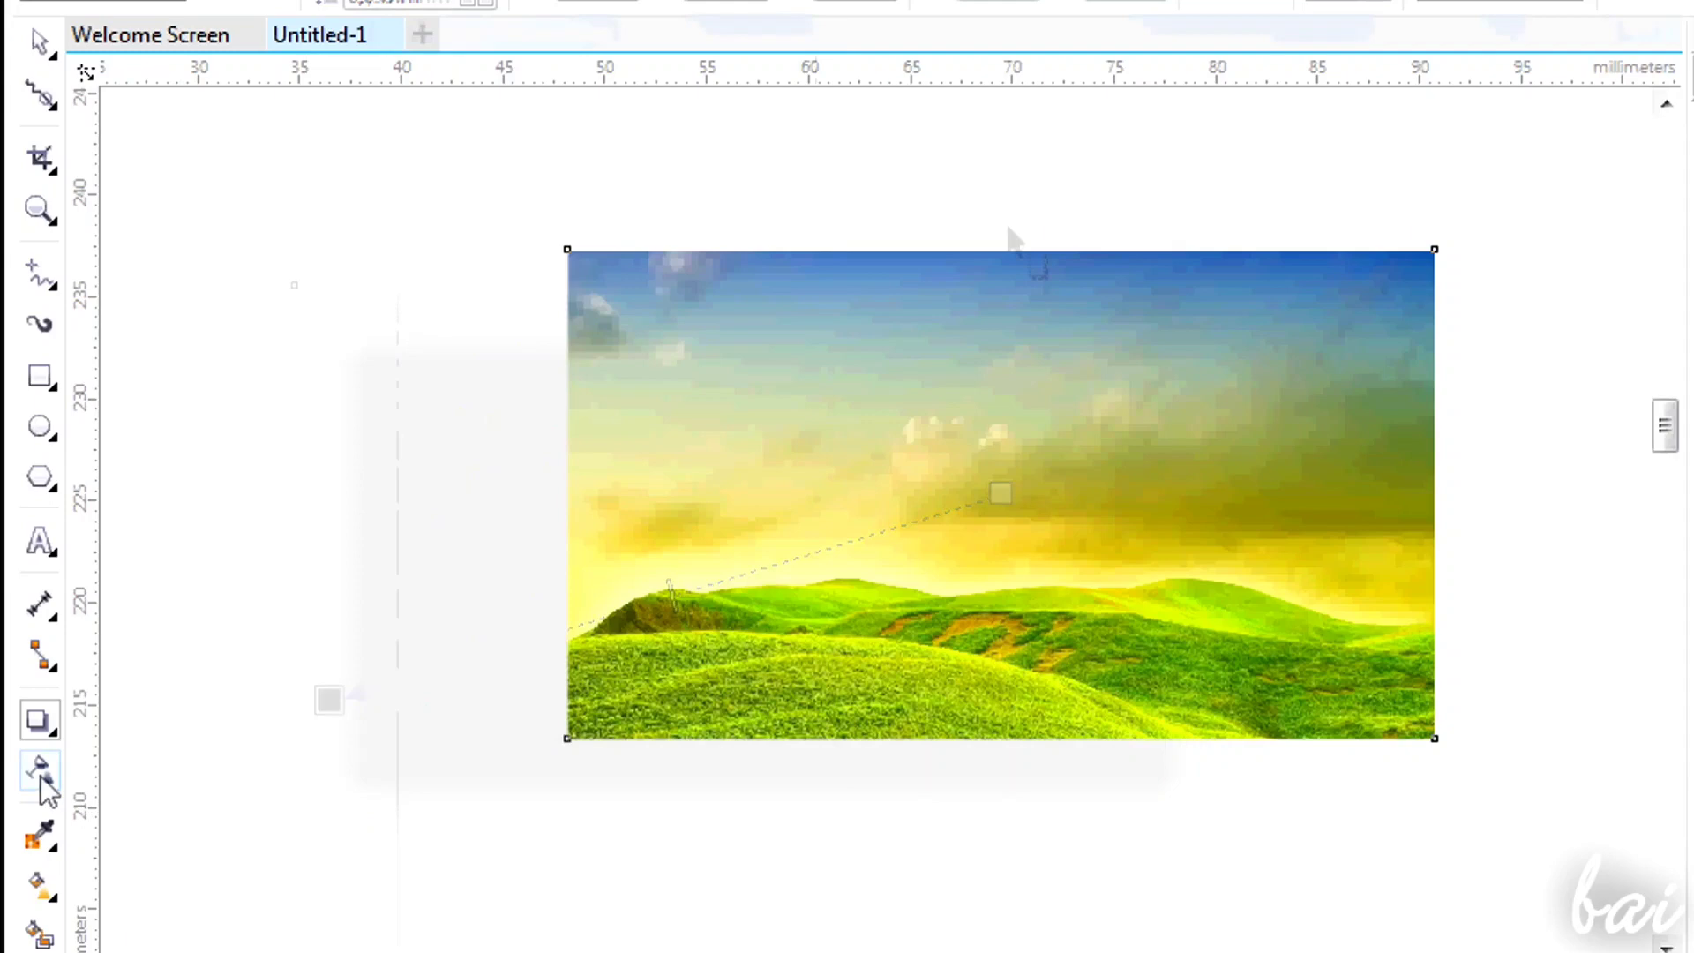
Step: Apply a linear transparency to the landscape bitmap with the Transparency tool, running from near its centre towards the lower left
left_click(39, 769)
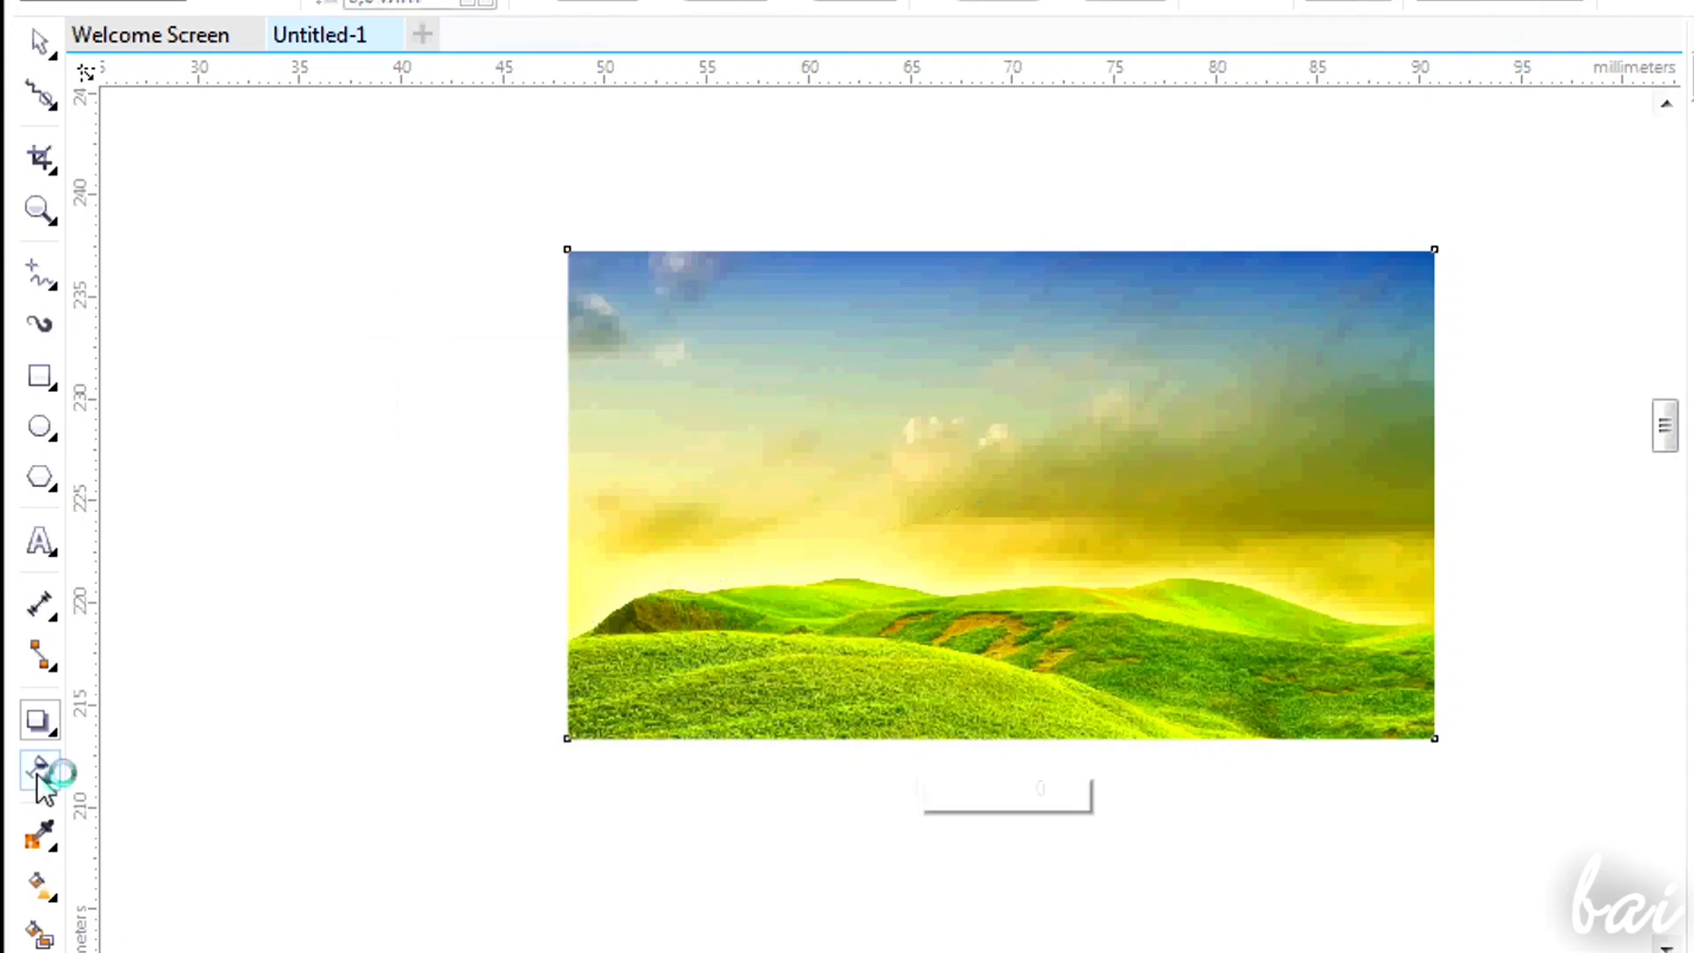
left_click_drag(948, 450, 631, 534)
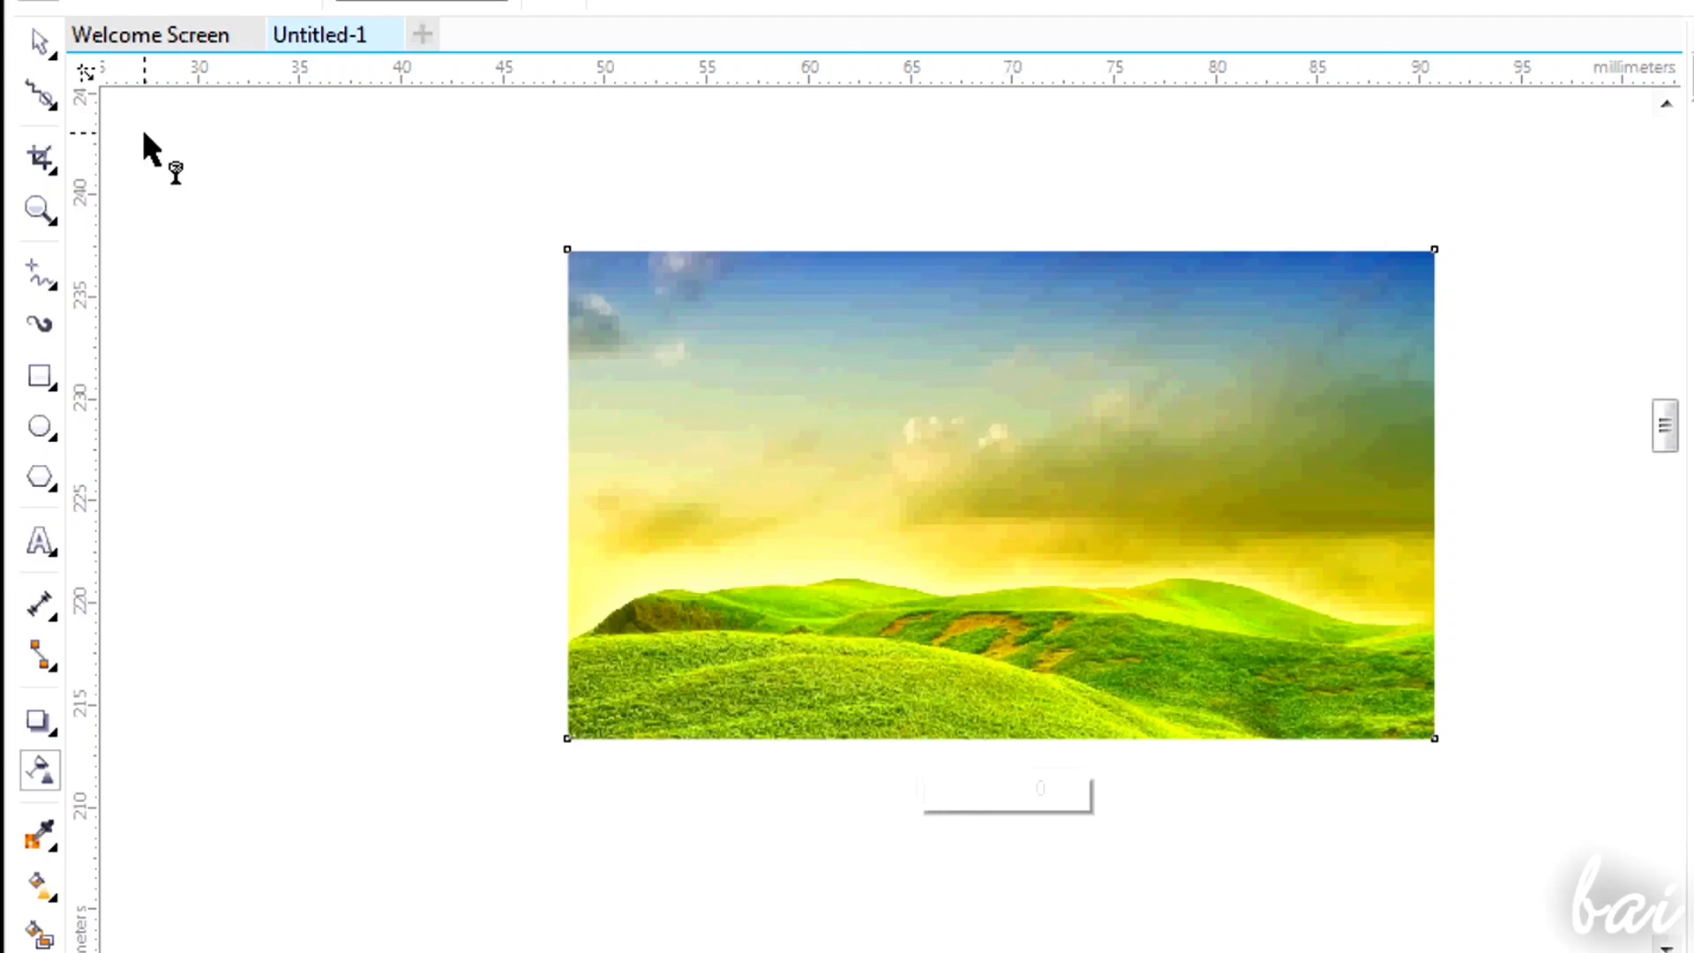
Step: Scale the landscape bitmap down to about 37.3 × 21 mm
left_click(40, 42)
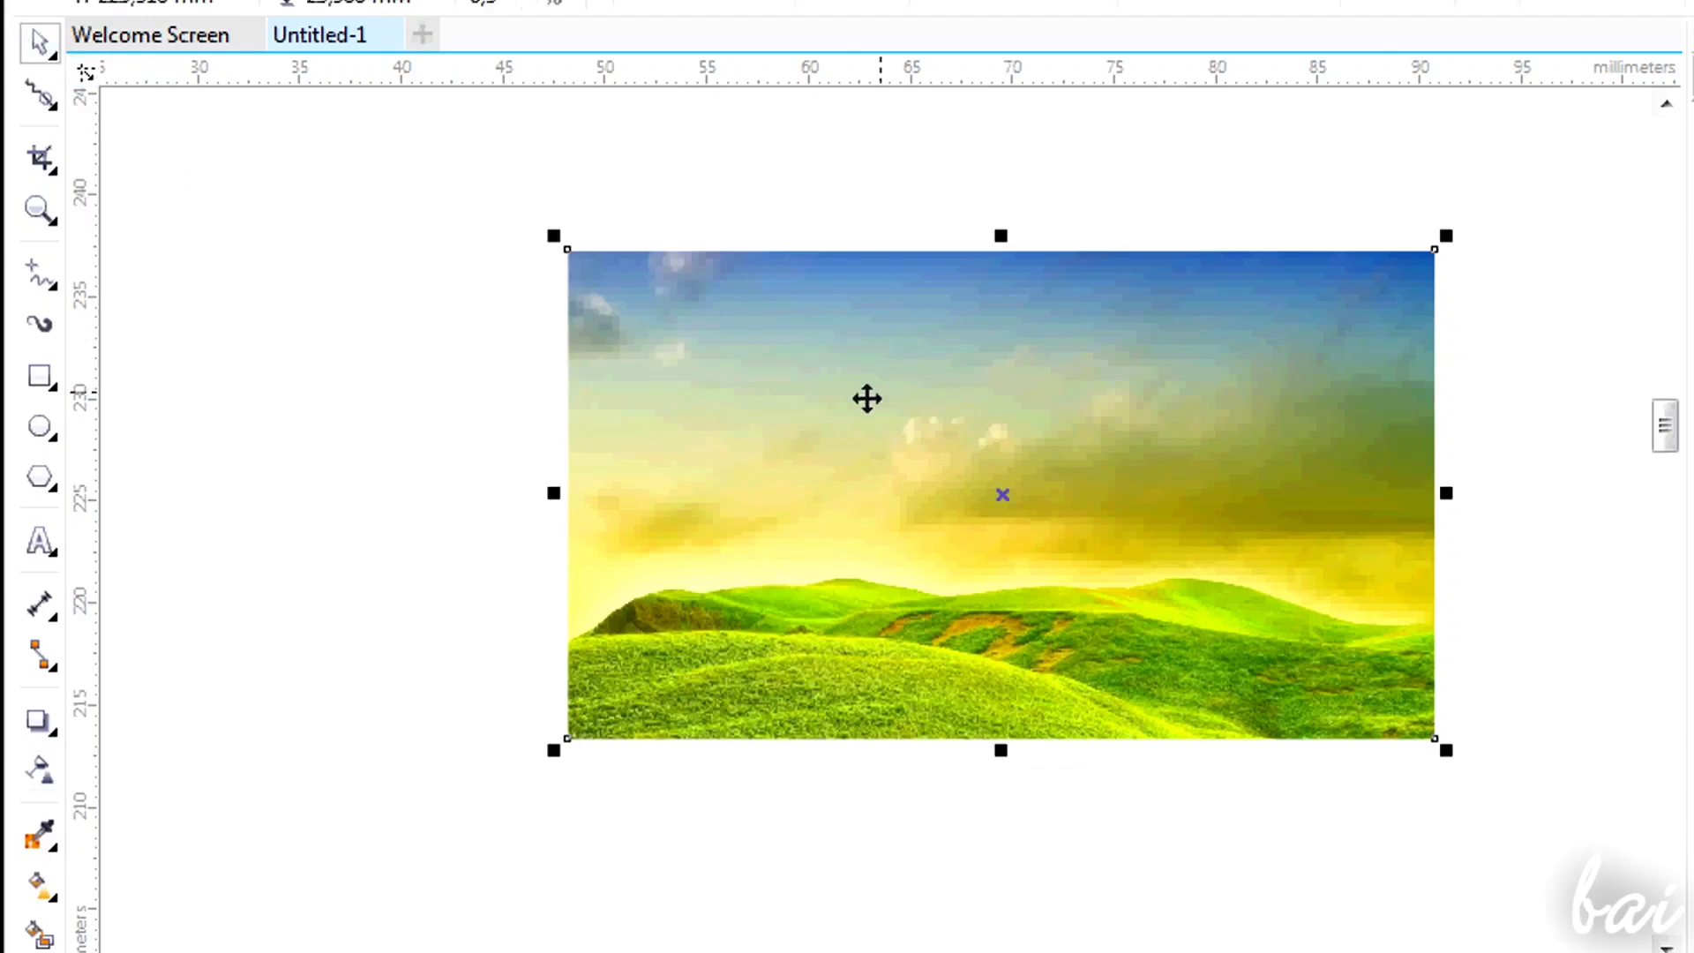
left_click_drag(553, 236, 580, 500)
left_click(855, 447)
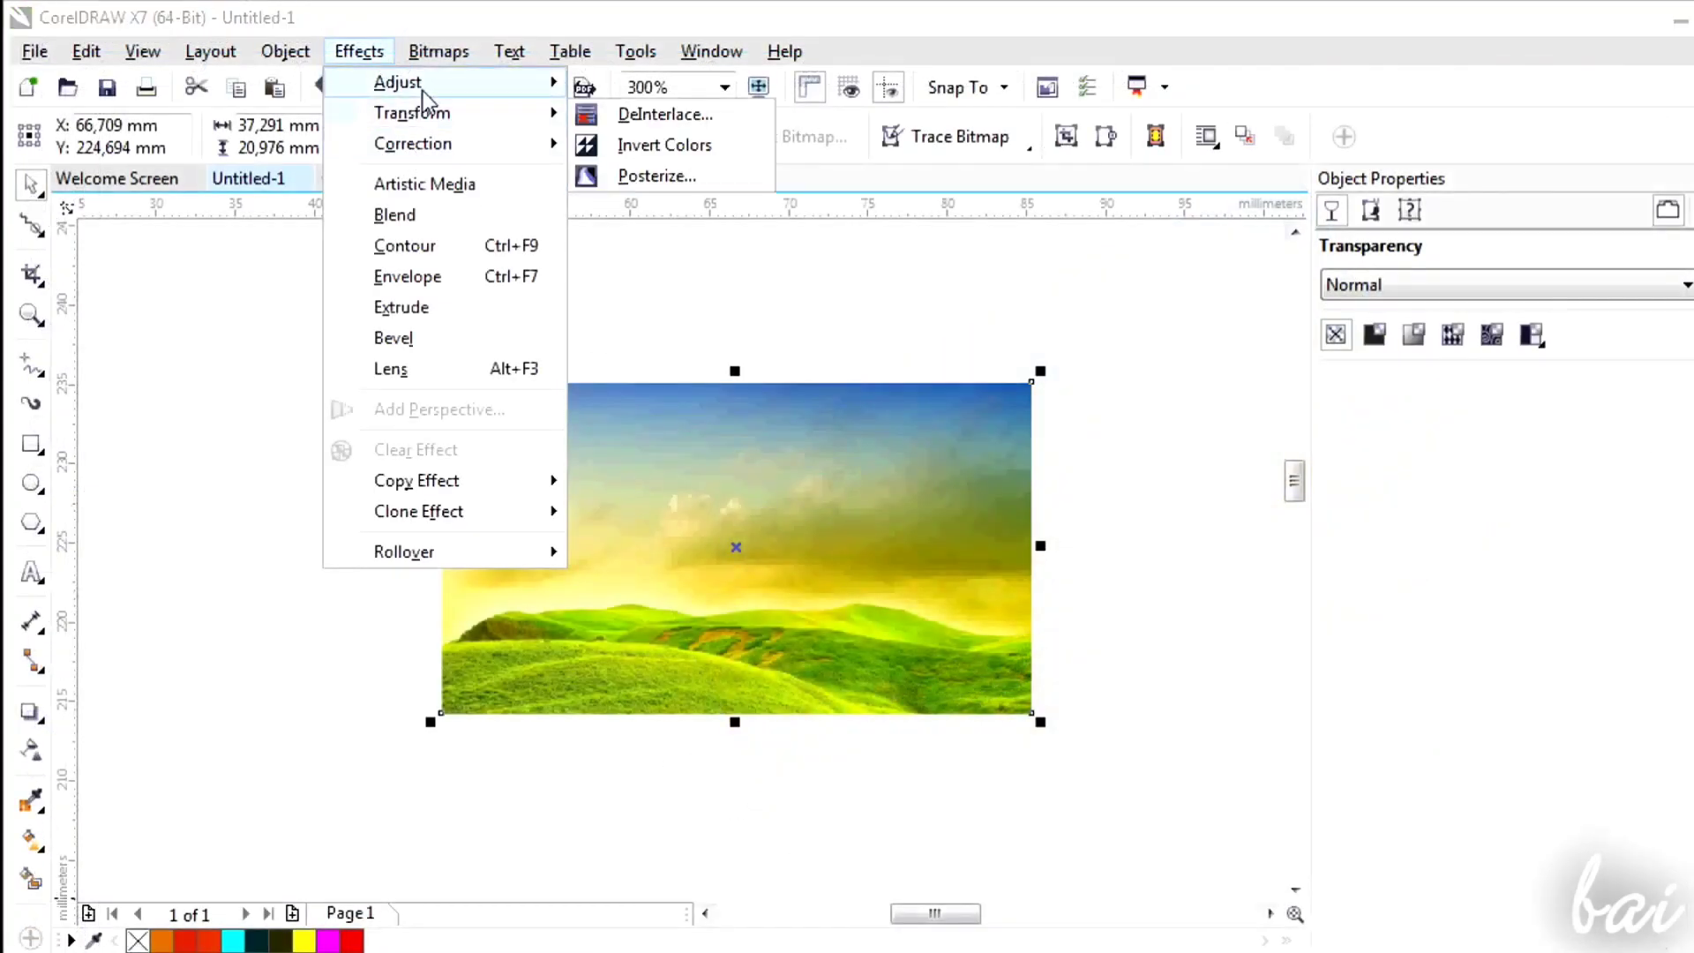
Step: Brighten the landscape bitmap with the Brightness/Contrast/Intensity adjustment, setting the brightness to 25
mouse_move(428, 88)
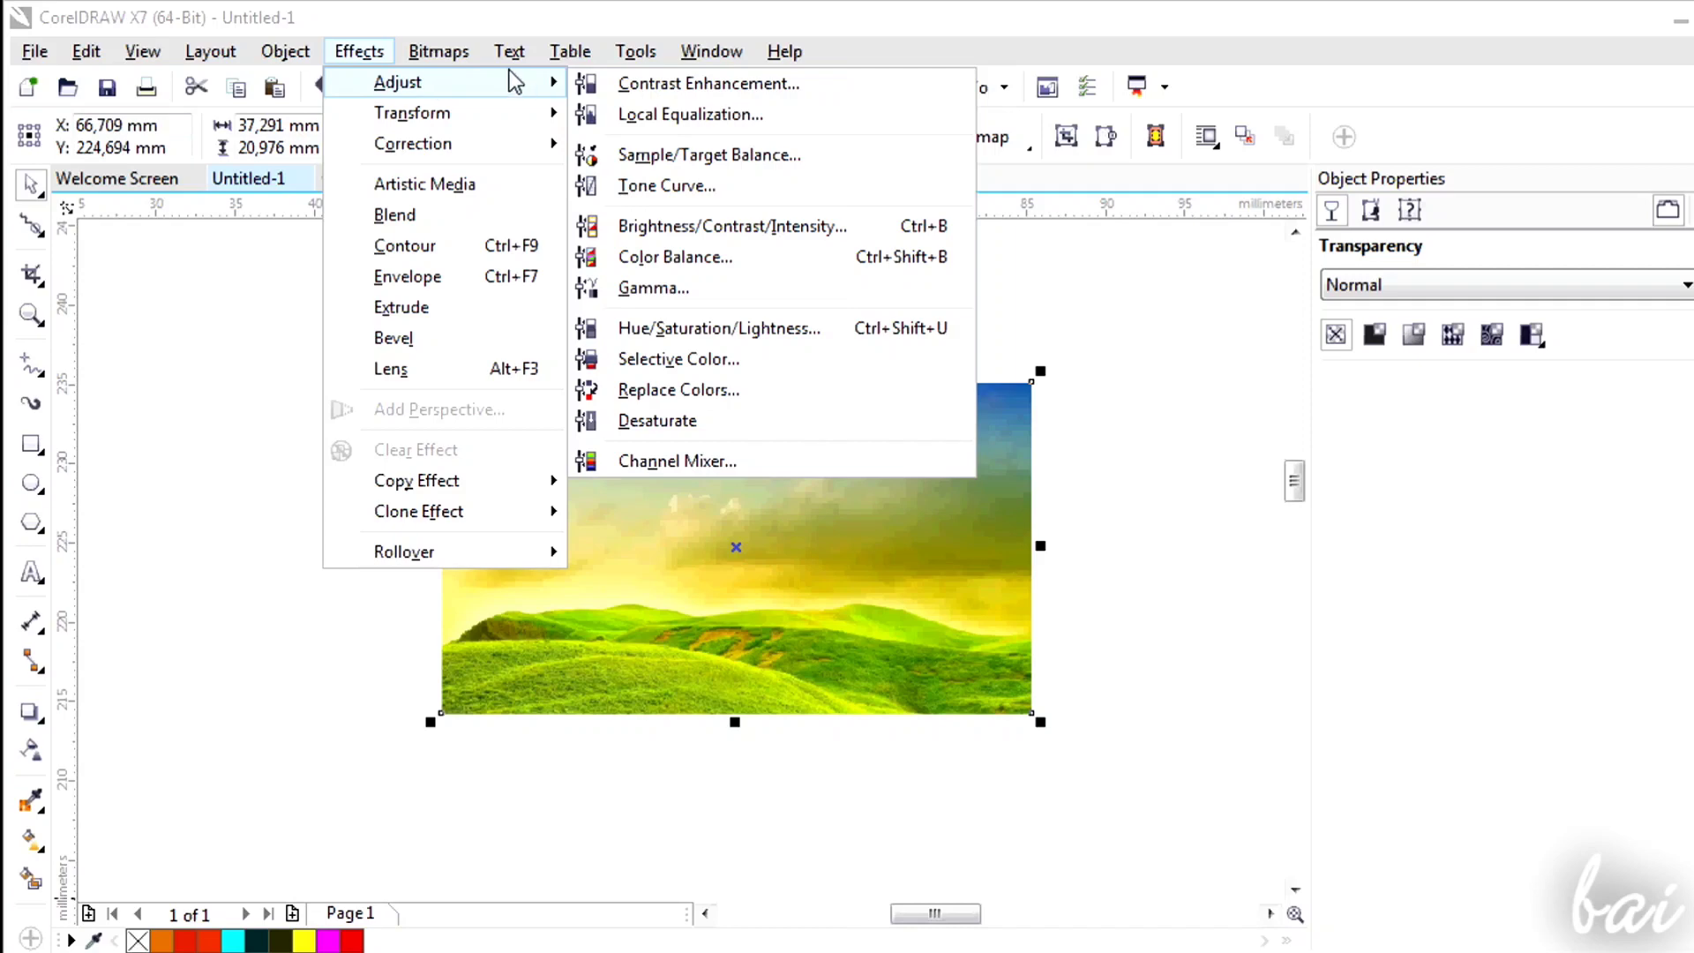
left_click(709, 226)
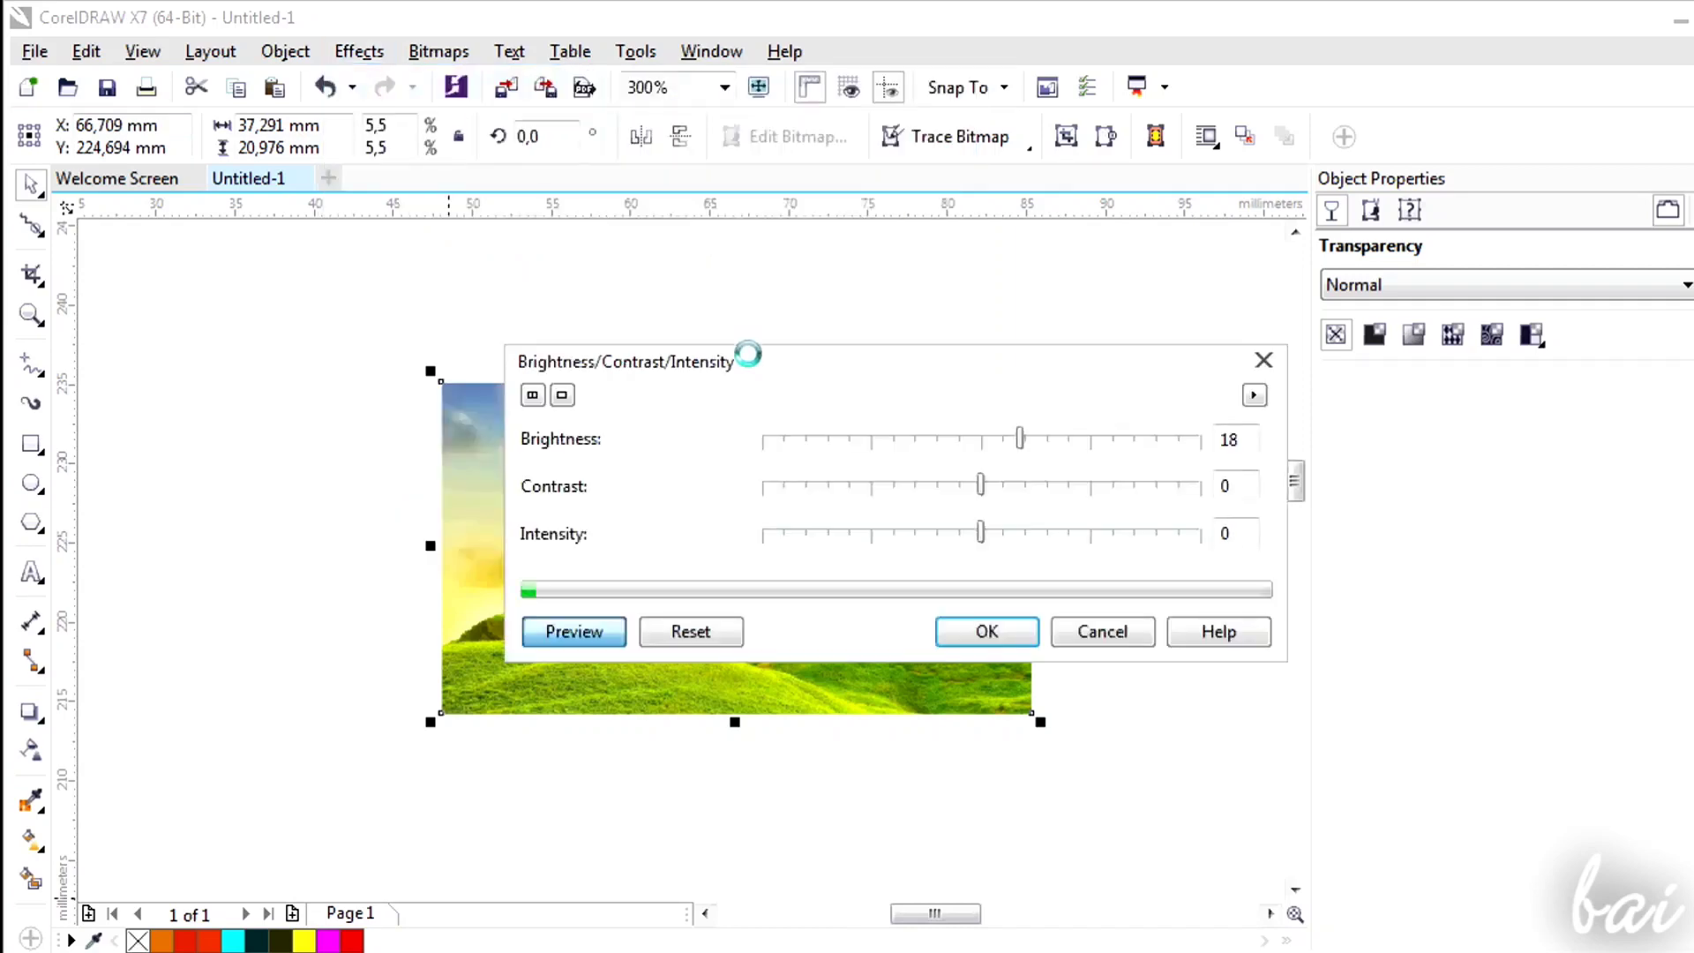
left_click_drag(749, 357, 1165, 313)
left_click(1450, 388)
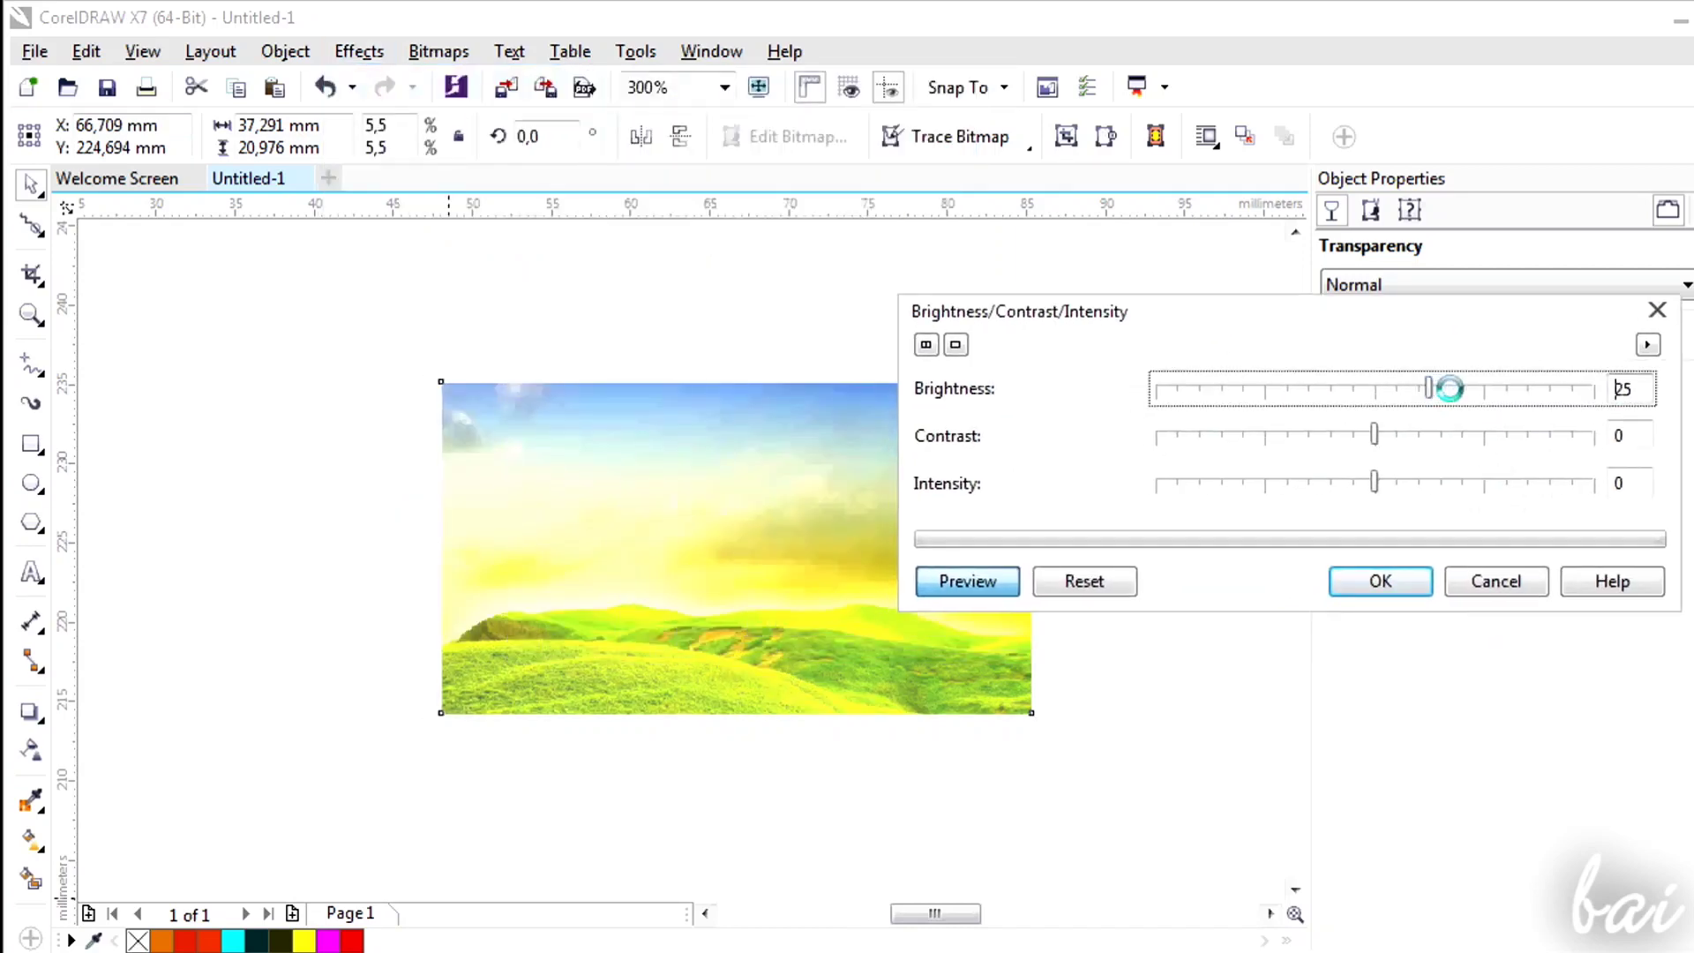
left_click(1450, 388)
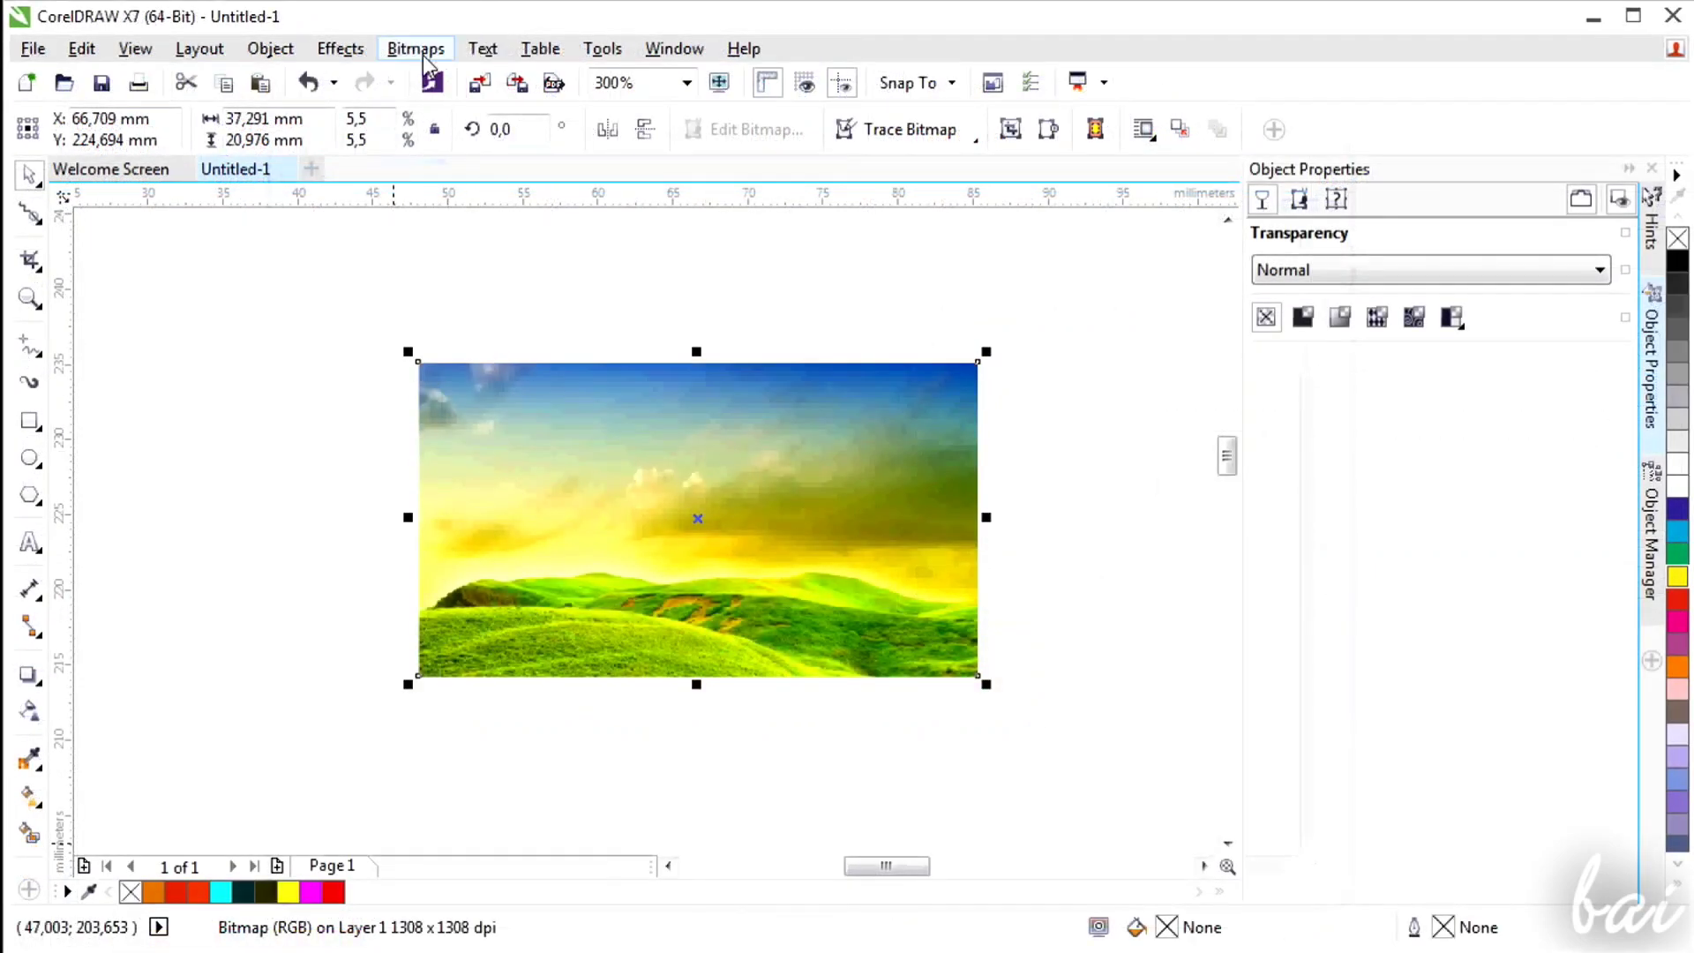
Step: Apply a red Photo Filter with a density of 44% to the landscape bitmap, without preserving luminosity
left_click(417, 49)
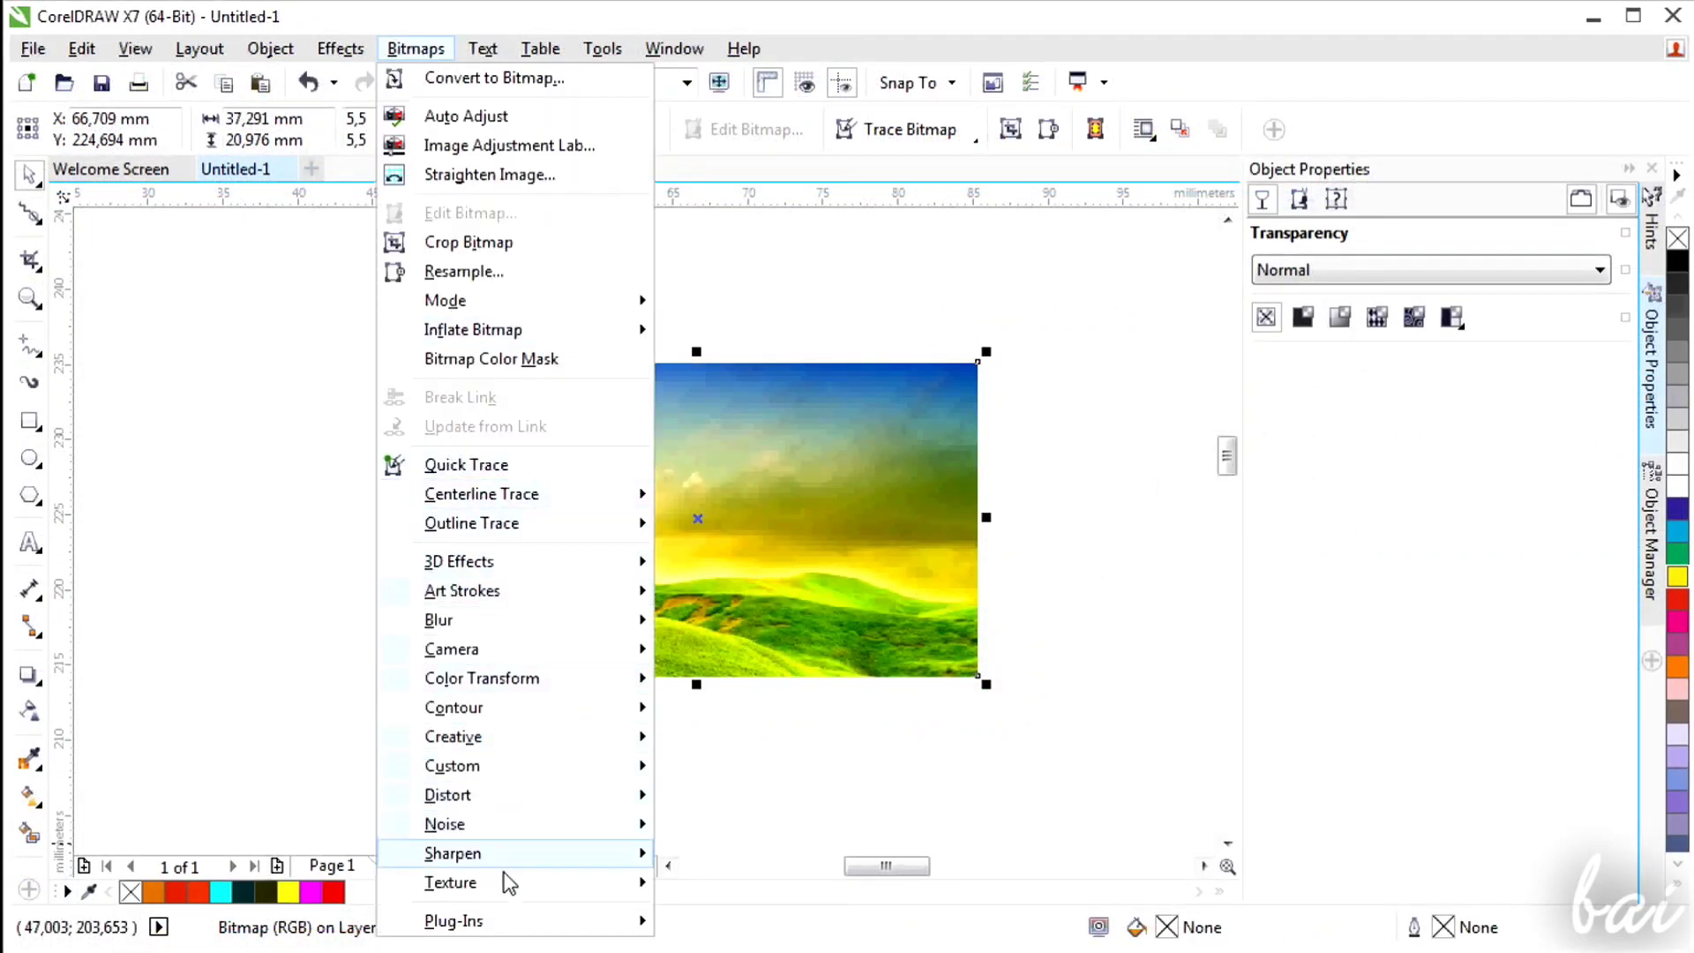
mouse_move(533, 549)
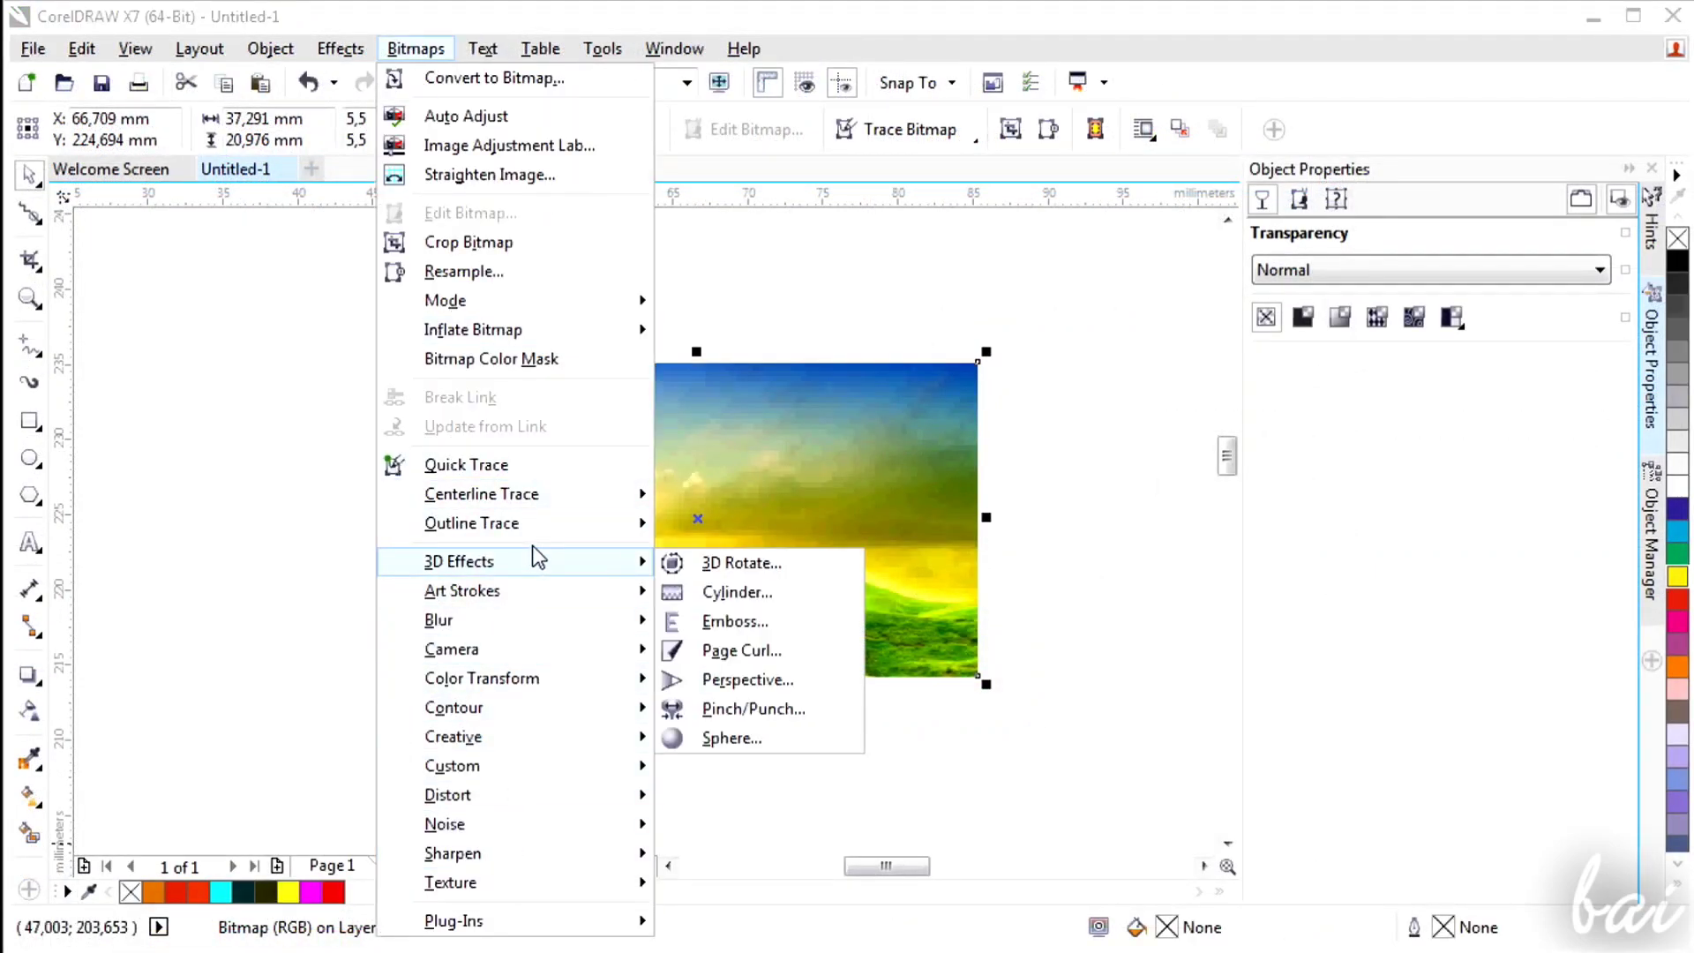
mouse_move(540, 593)
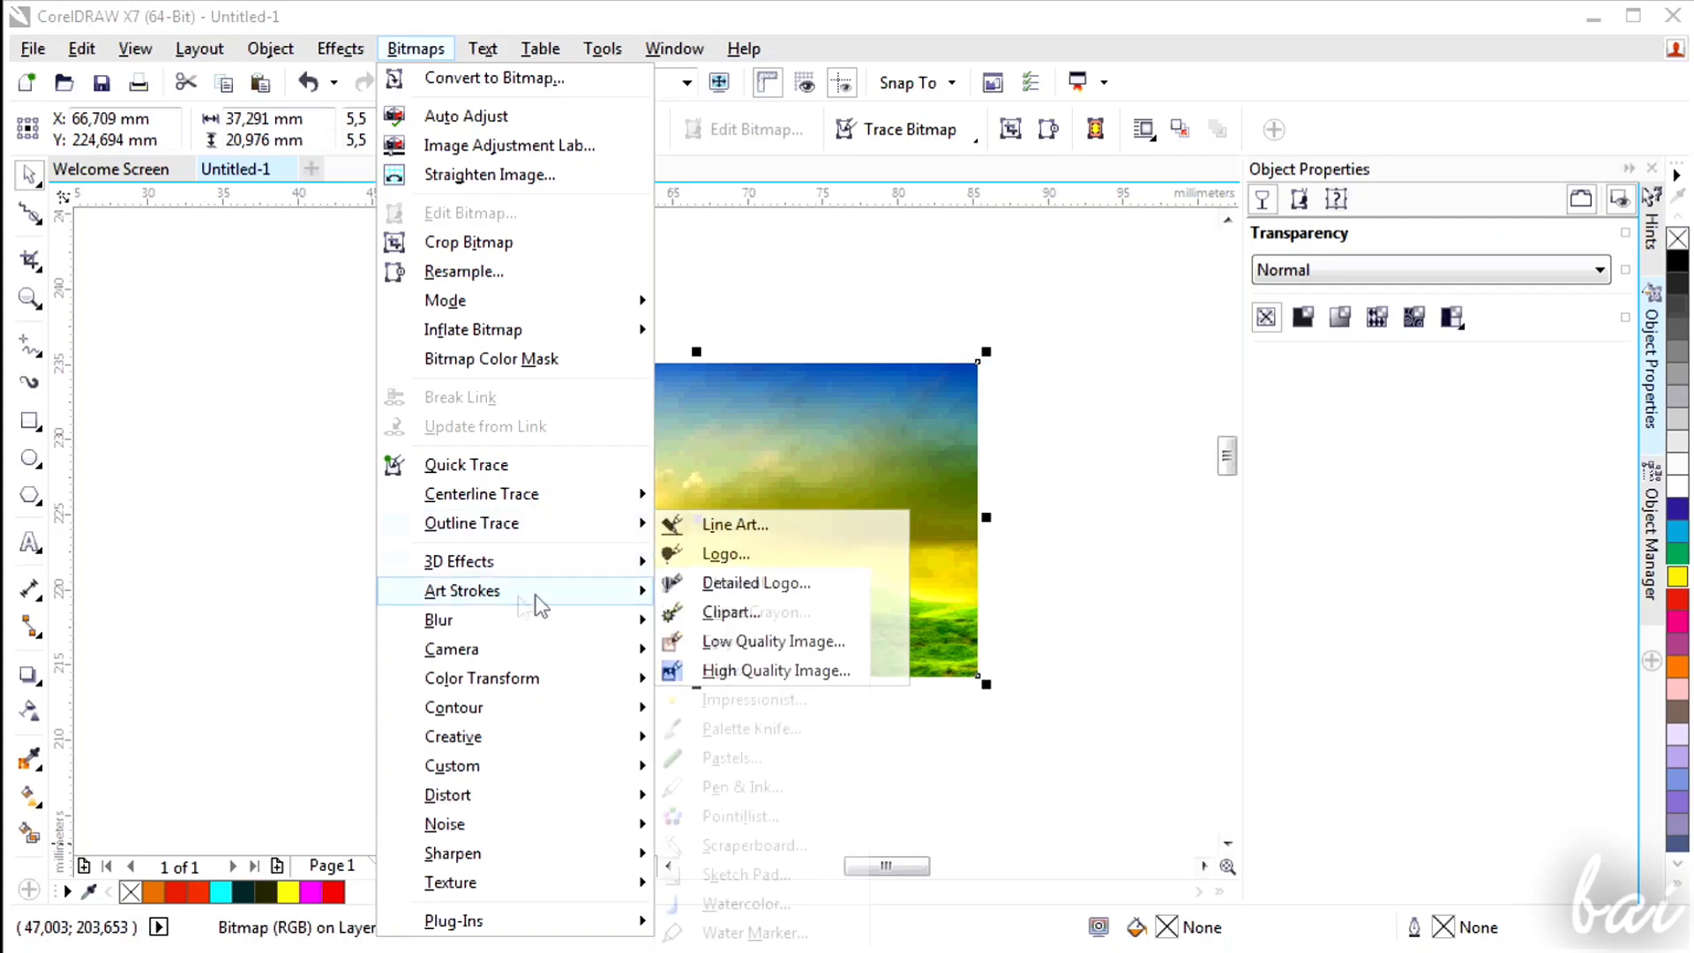
left_click(733, 758)
left_click_drag(799, 364, 1201, 334)
scroll(732, 453, "up", 2)
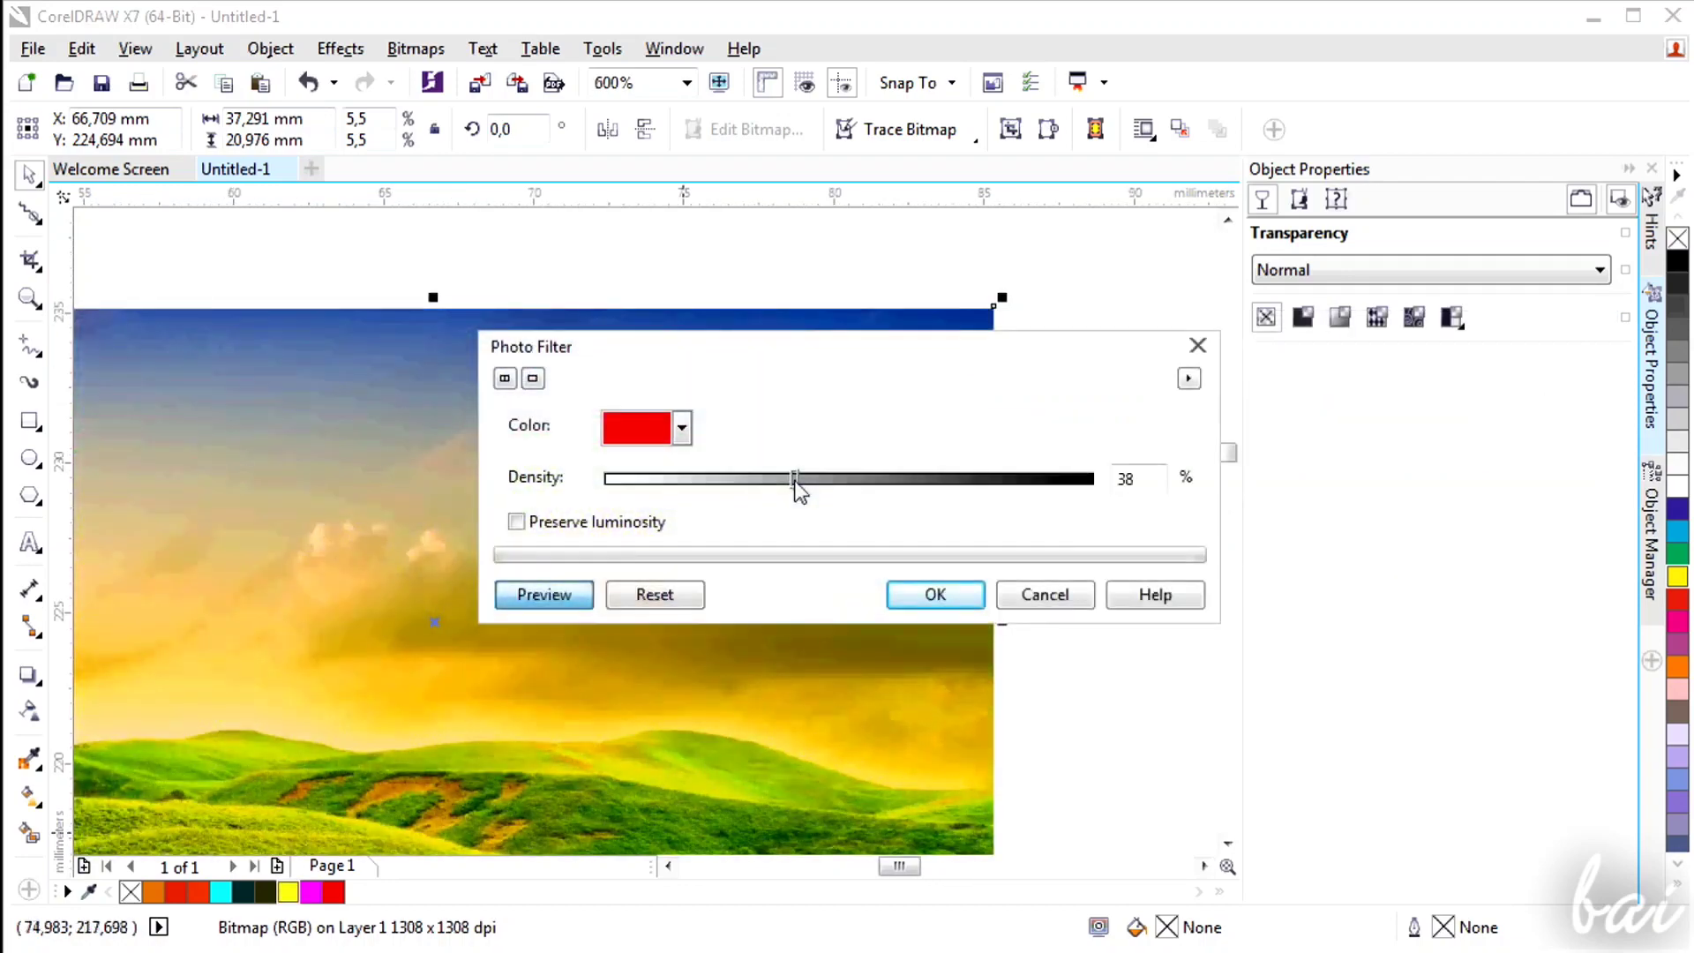
left_click_drag(796, 481, 825, 481)
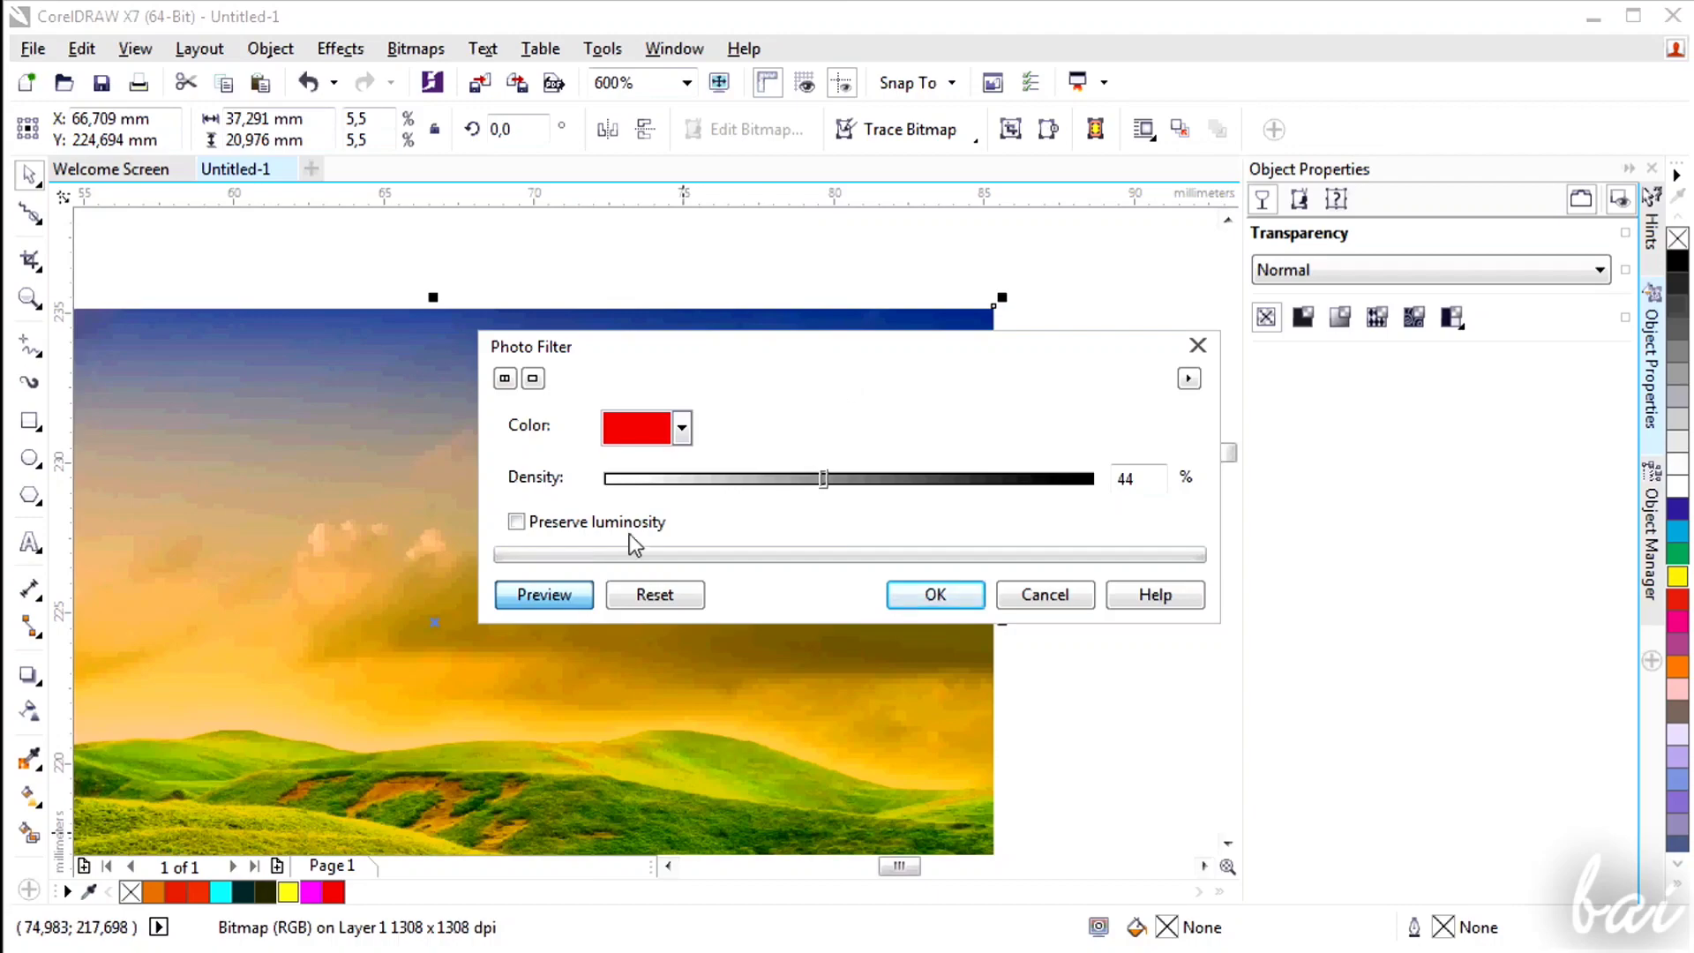
left_click(979, 594)
Step: Undo the Photo Filter on the landscape bitmap
right_click(801, 436)
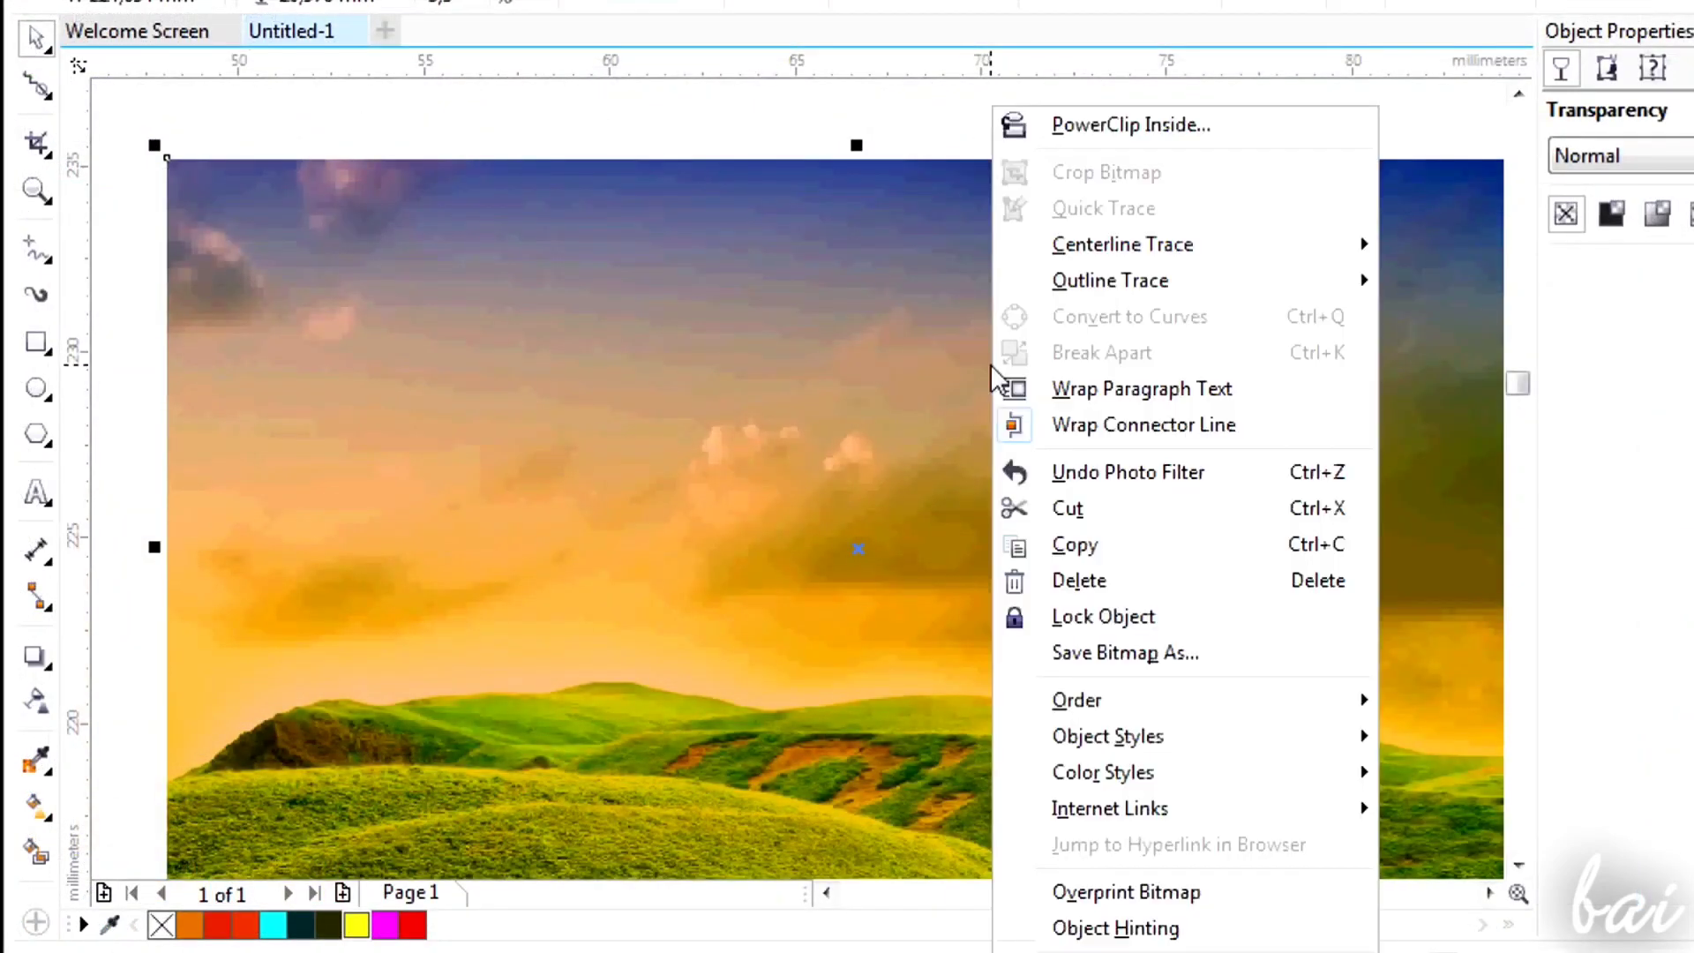
left_click(1129, 473)
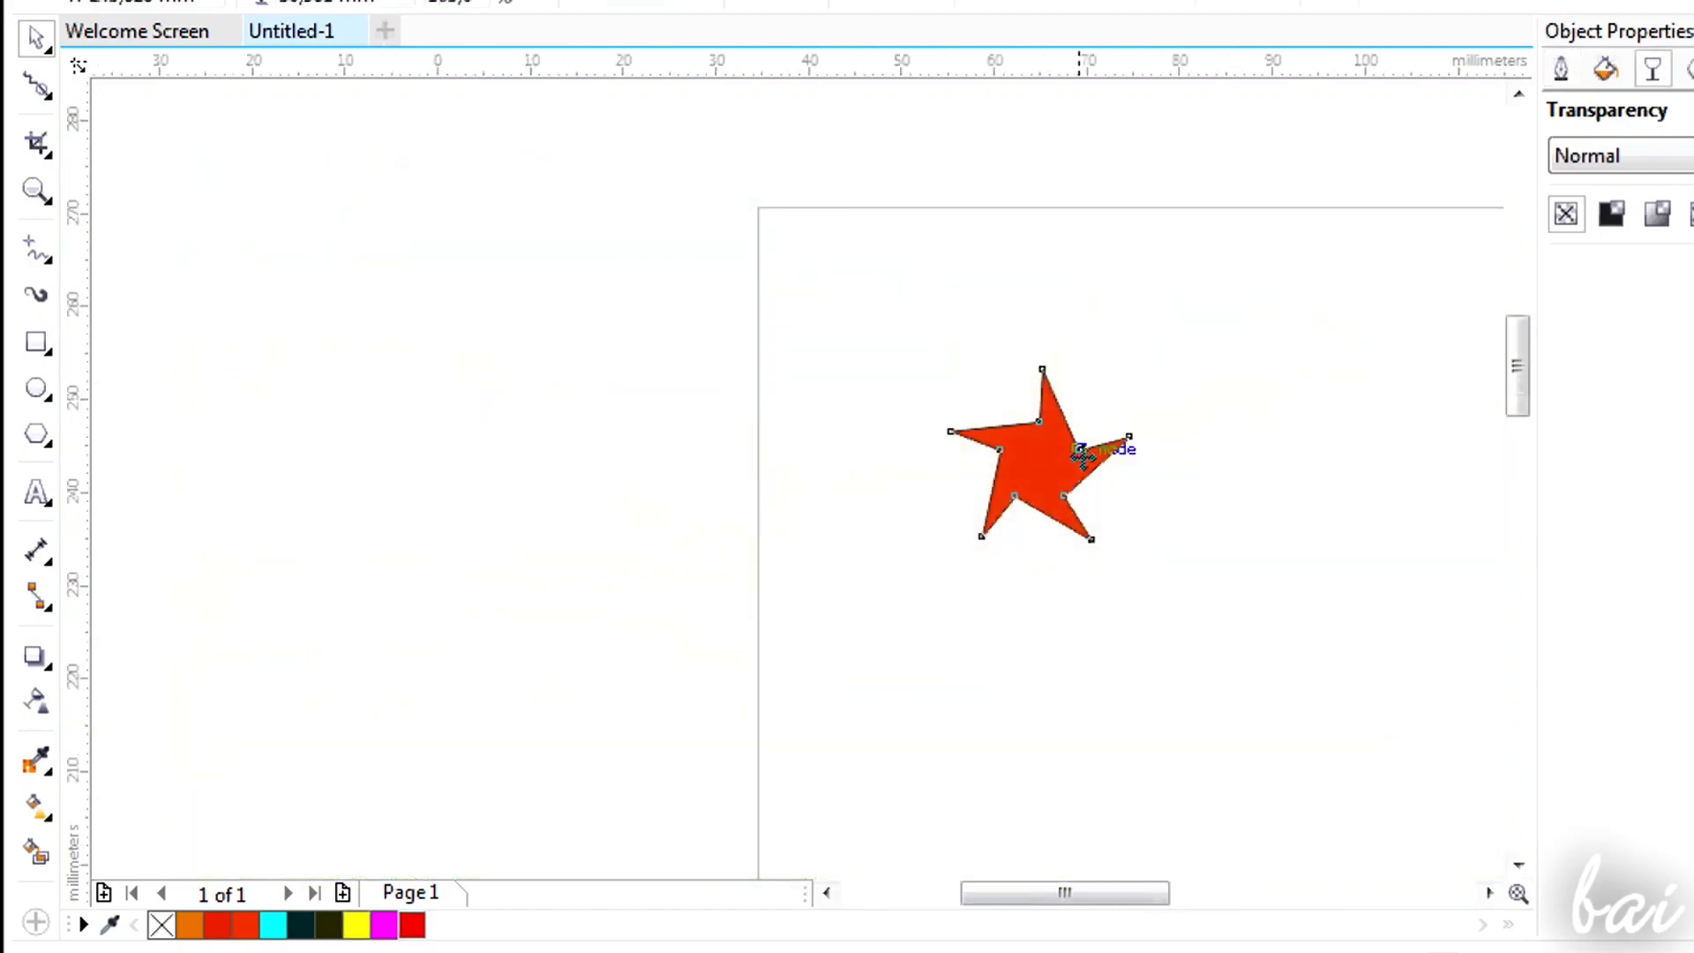
Step: Convert the red star to a 300 dpi CMYK (32-bit) bitmap with anti-aliasing and a transparent background
left_click(1081, 455)
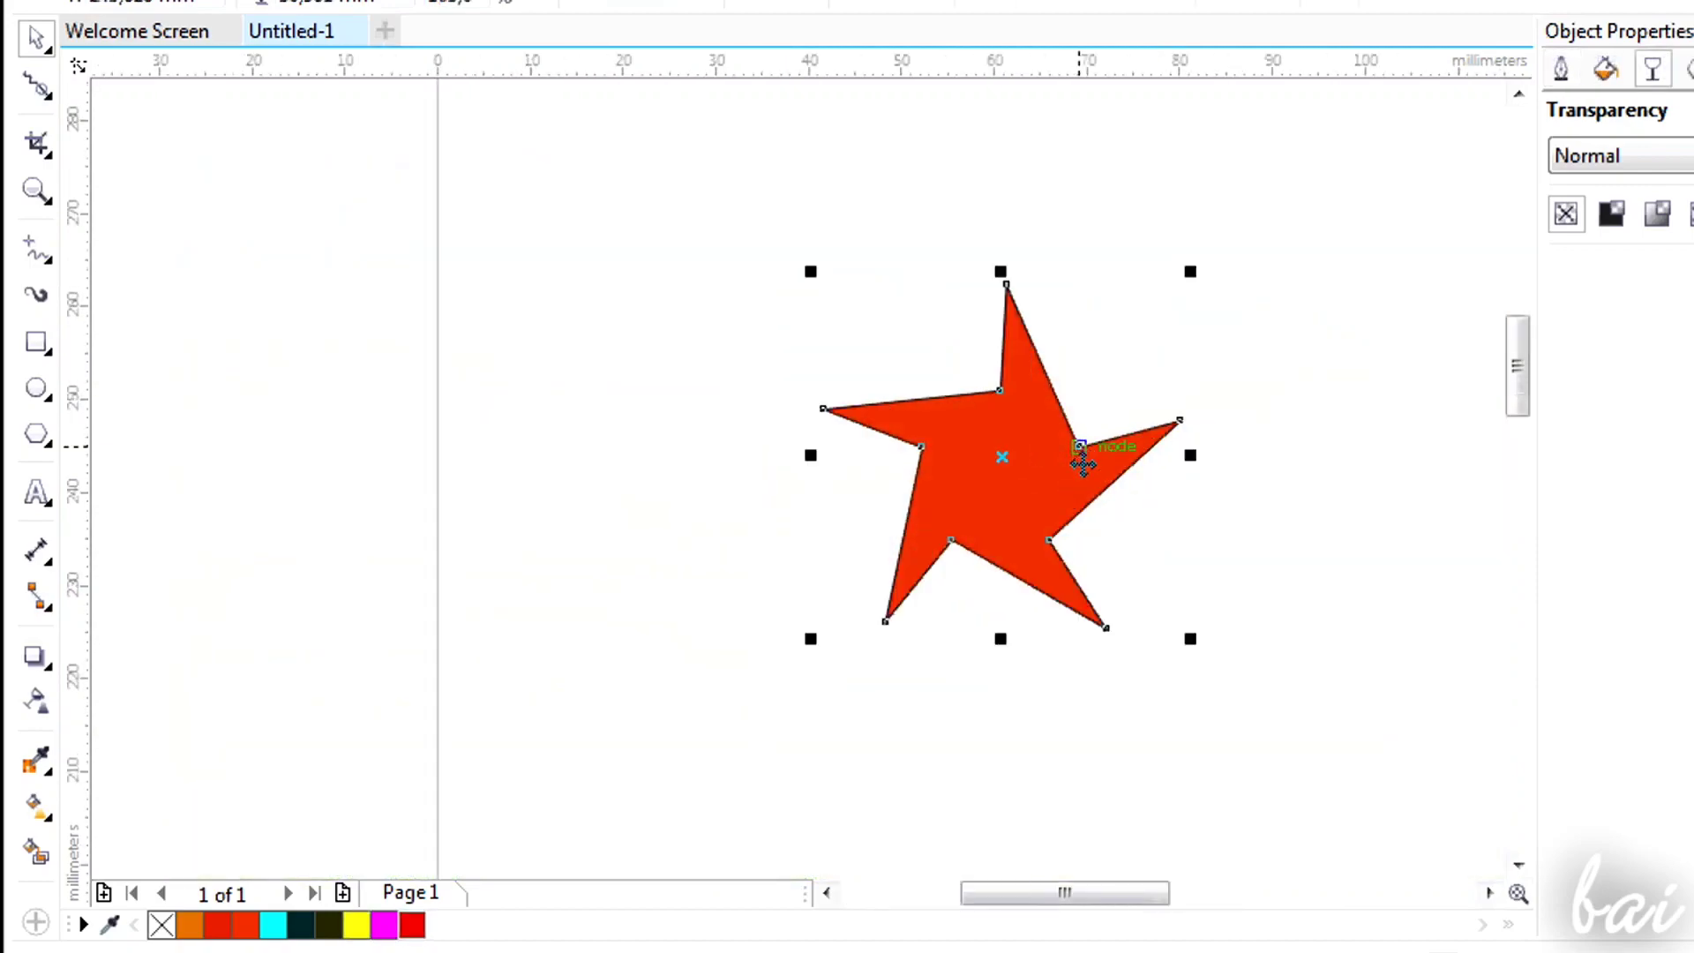
scroll(1086, 467, "up", 2)
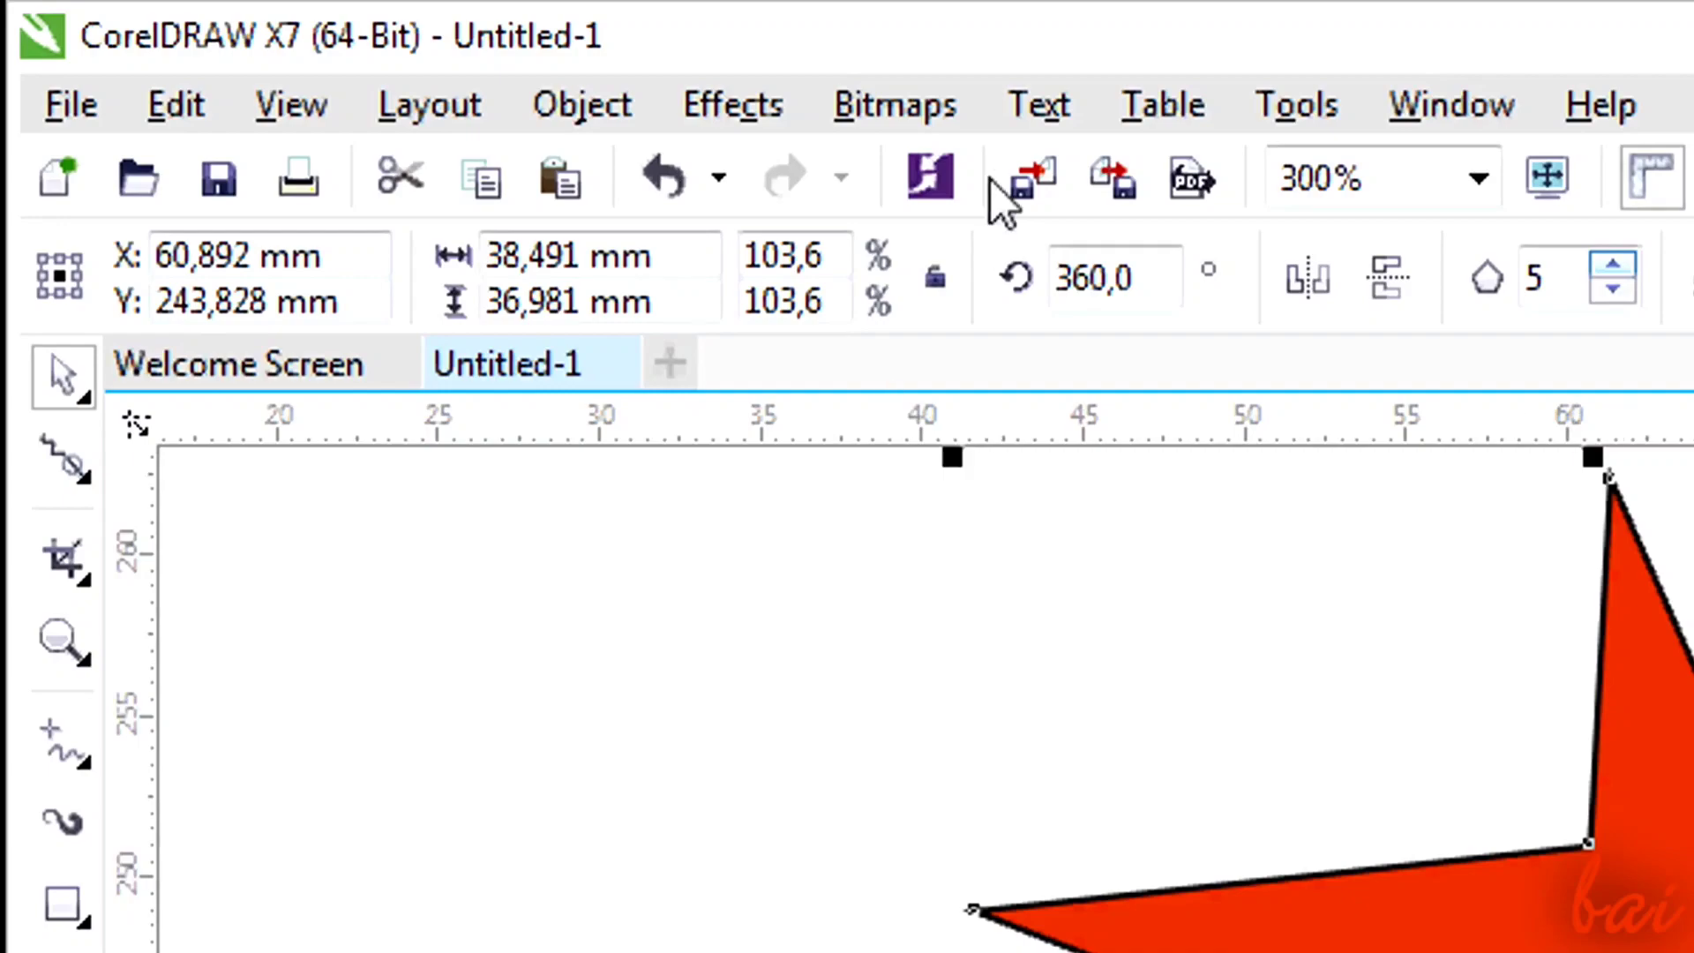
left_click(918, 99)
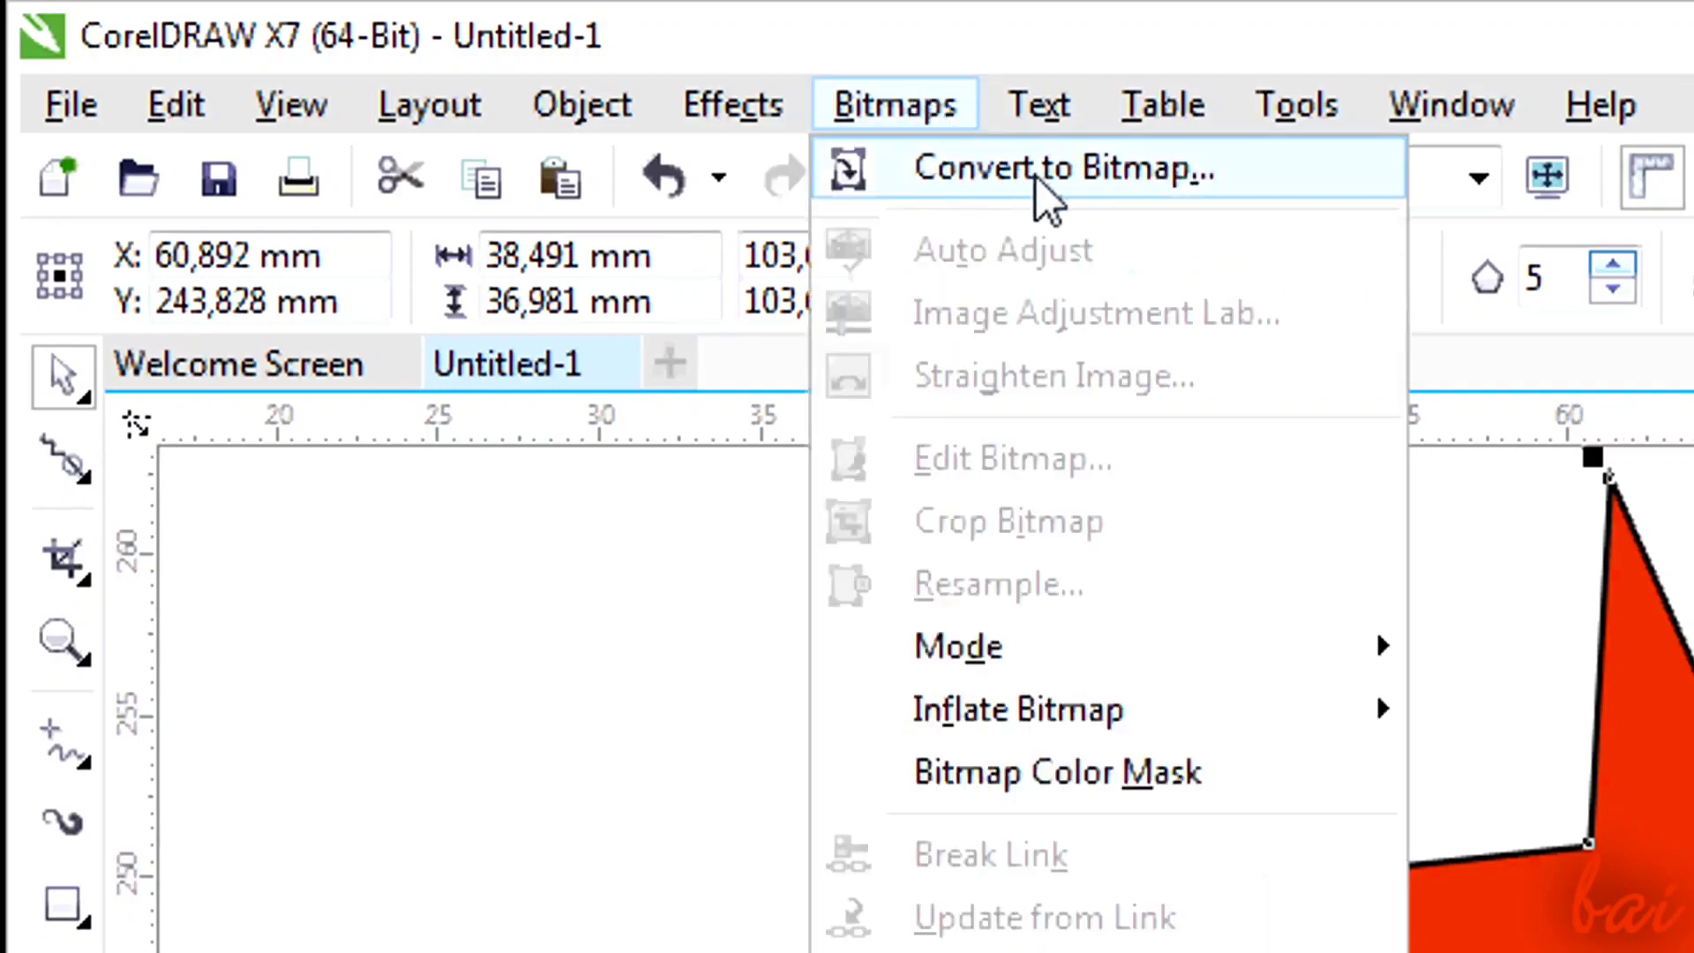
left_click(1082, 183)
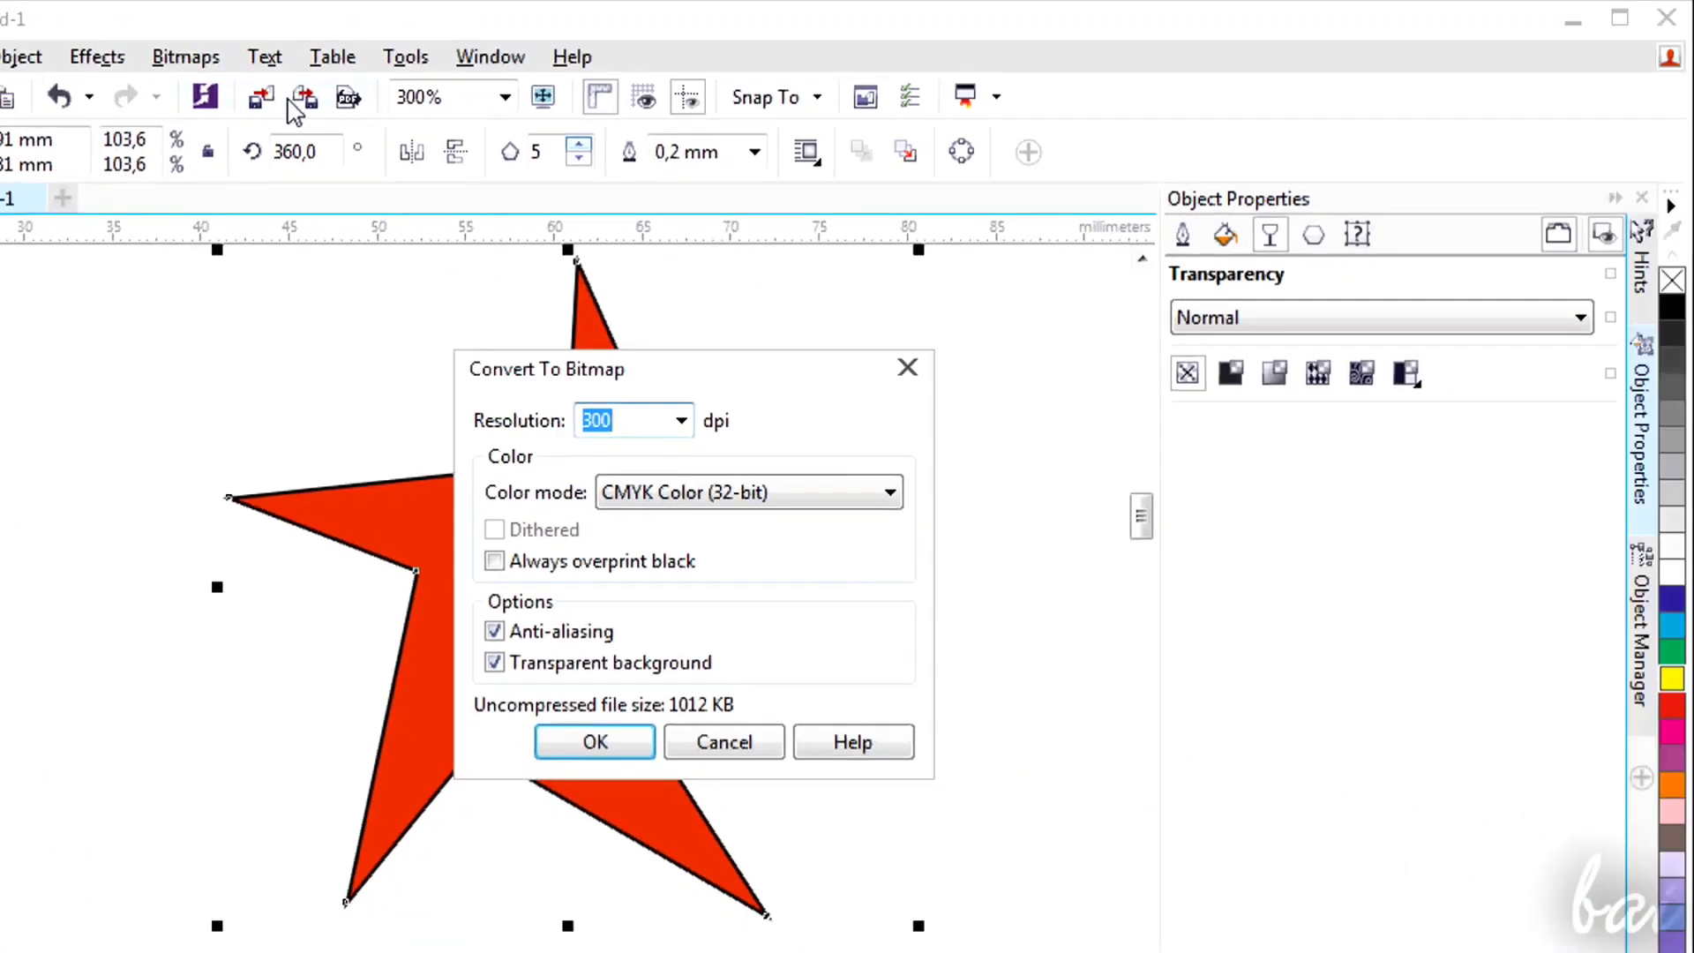
left_click(636, 744)
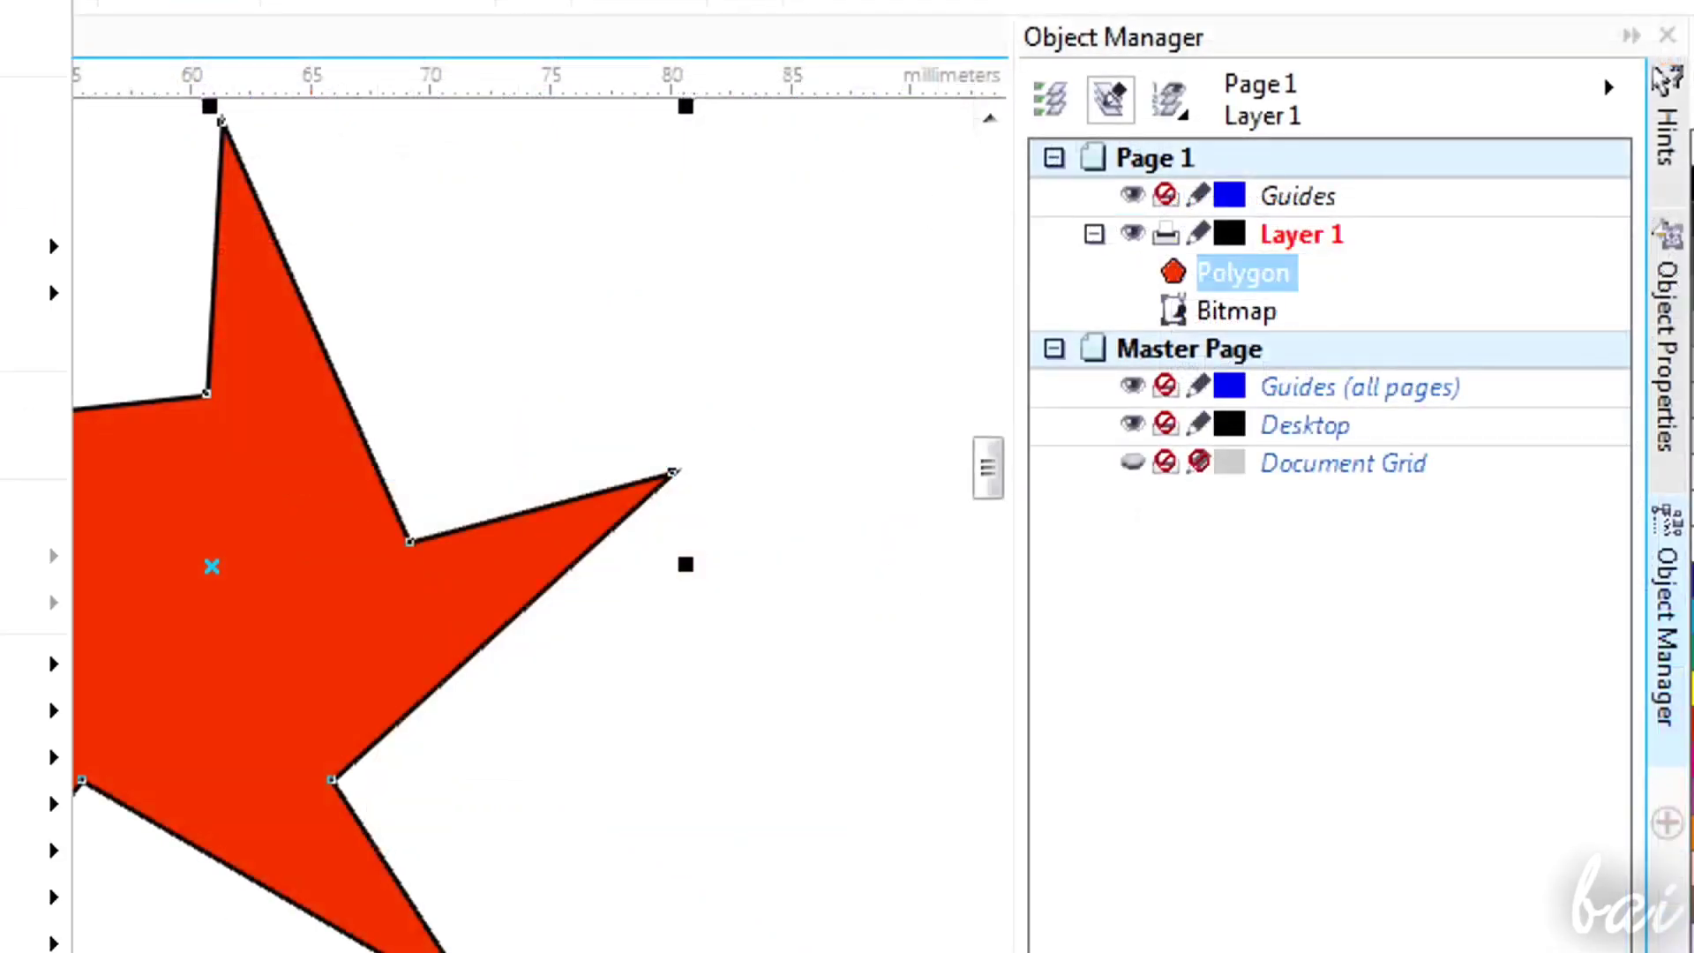
left_click(247, 775)
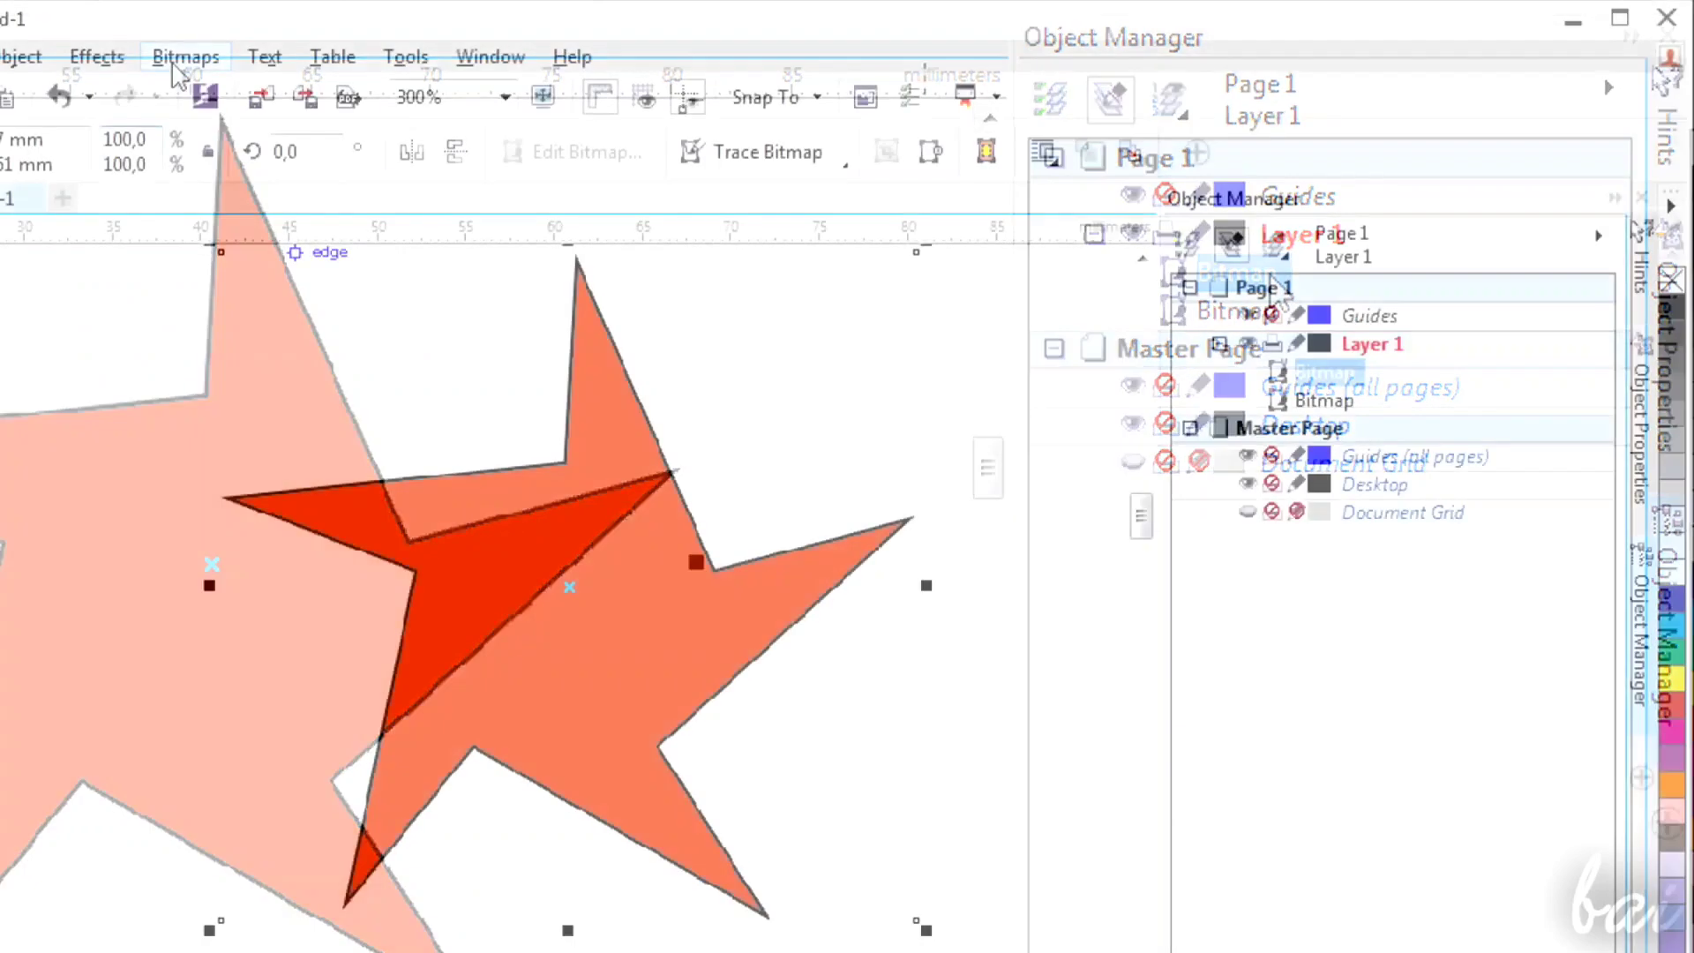
left_click(180, 58)
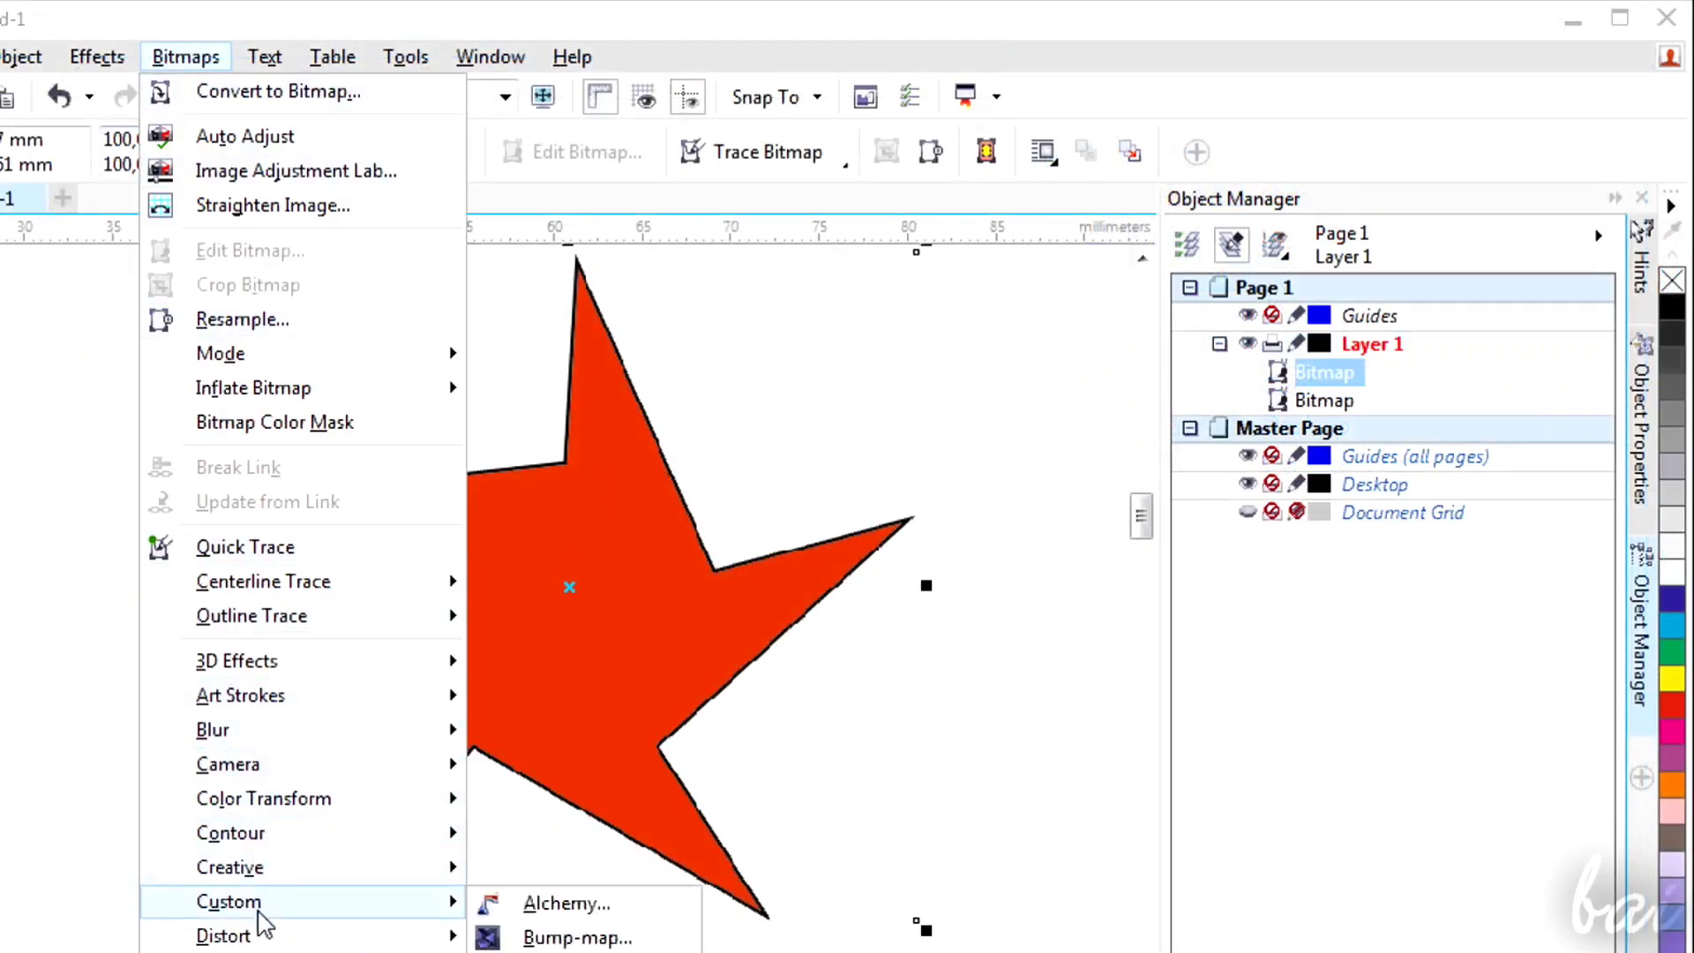
mouse_move(275, 810)
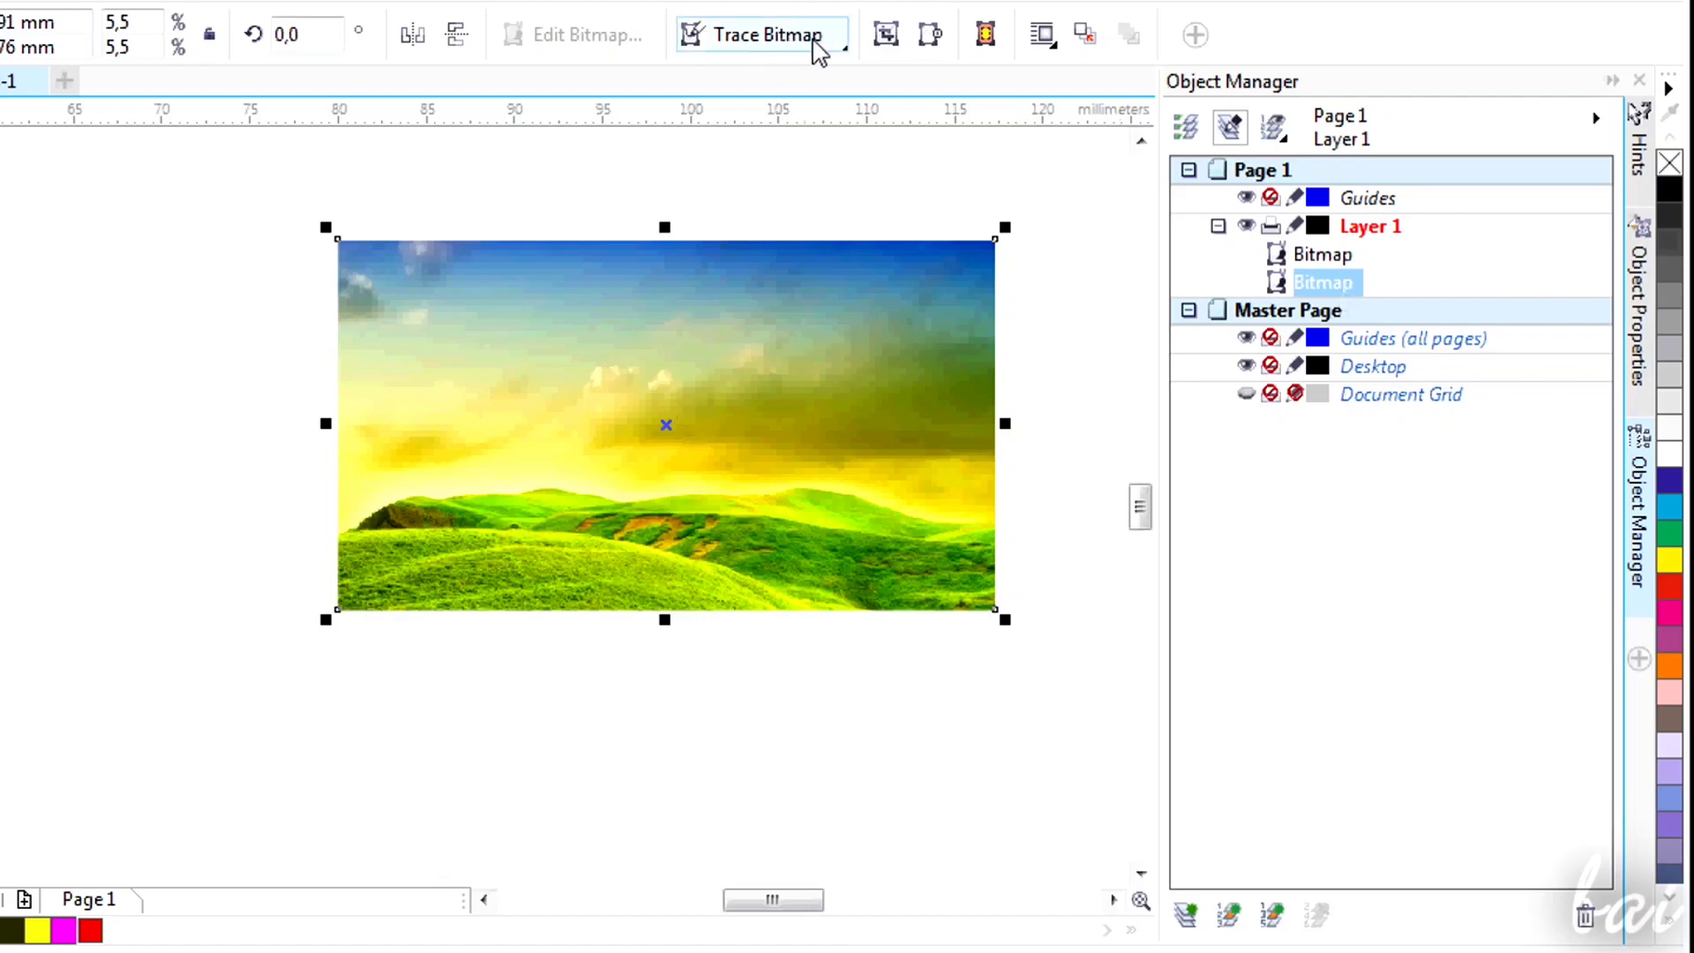
Step: Vectorise the landscape bitmap with Quick Trace, keeping the bitmap's original size
left_click(819, 44)
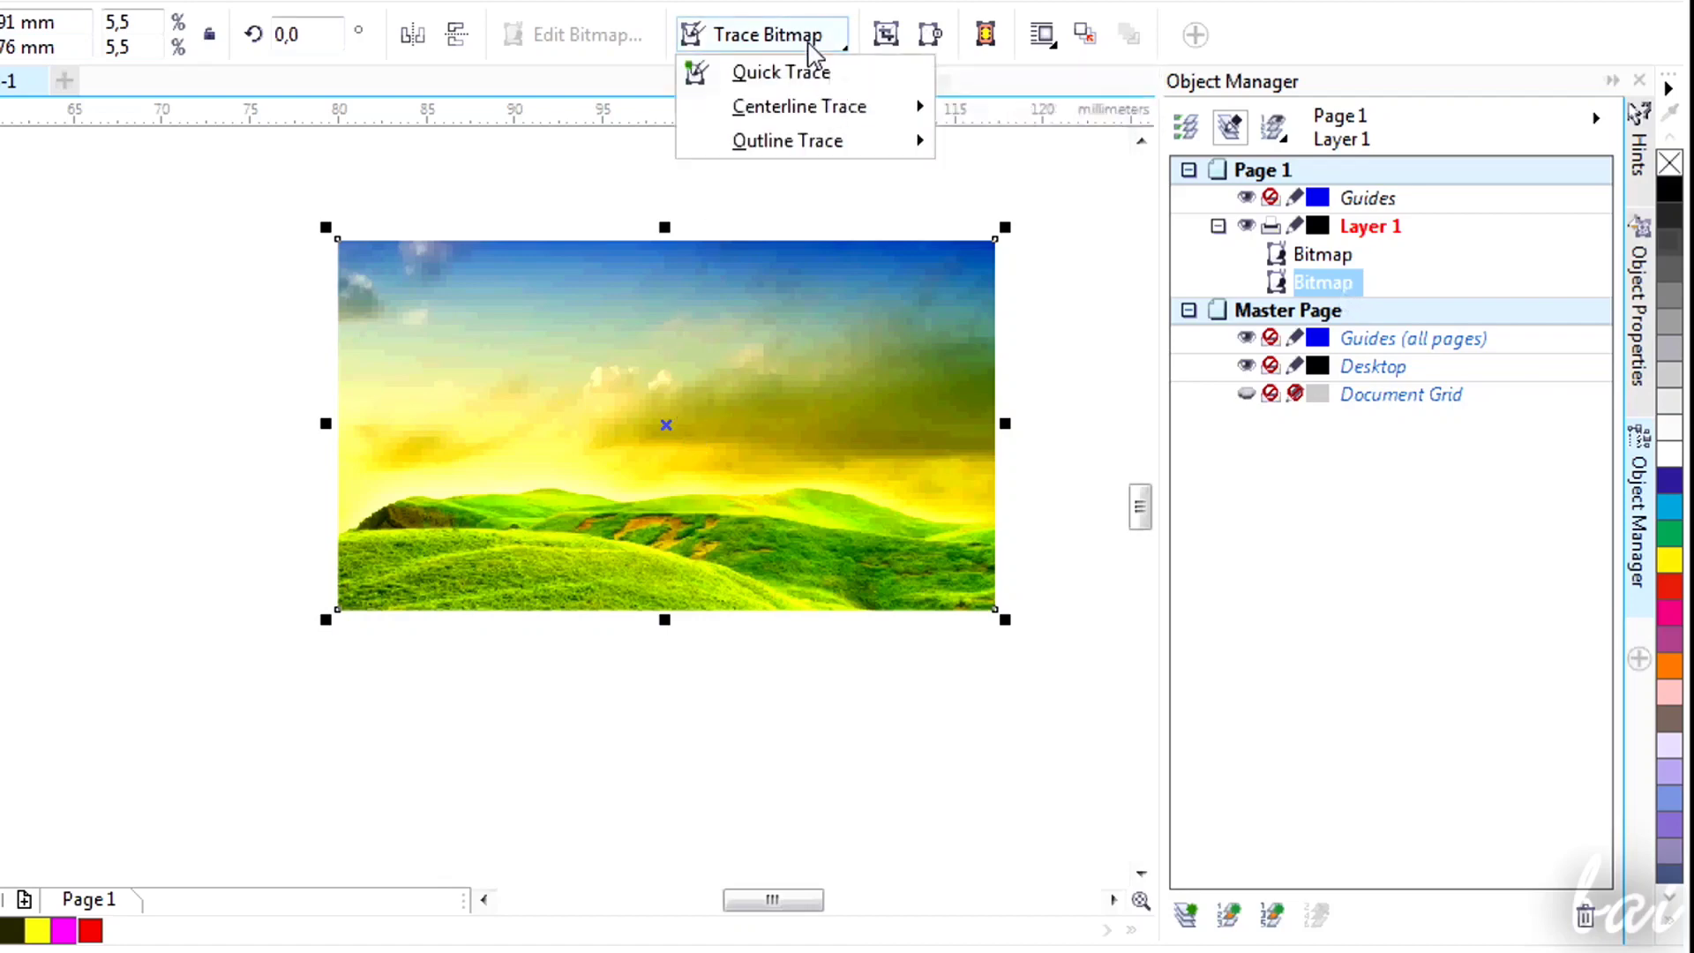
left_click(781, 73)
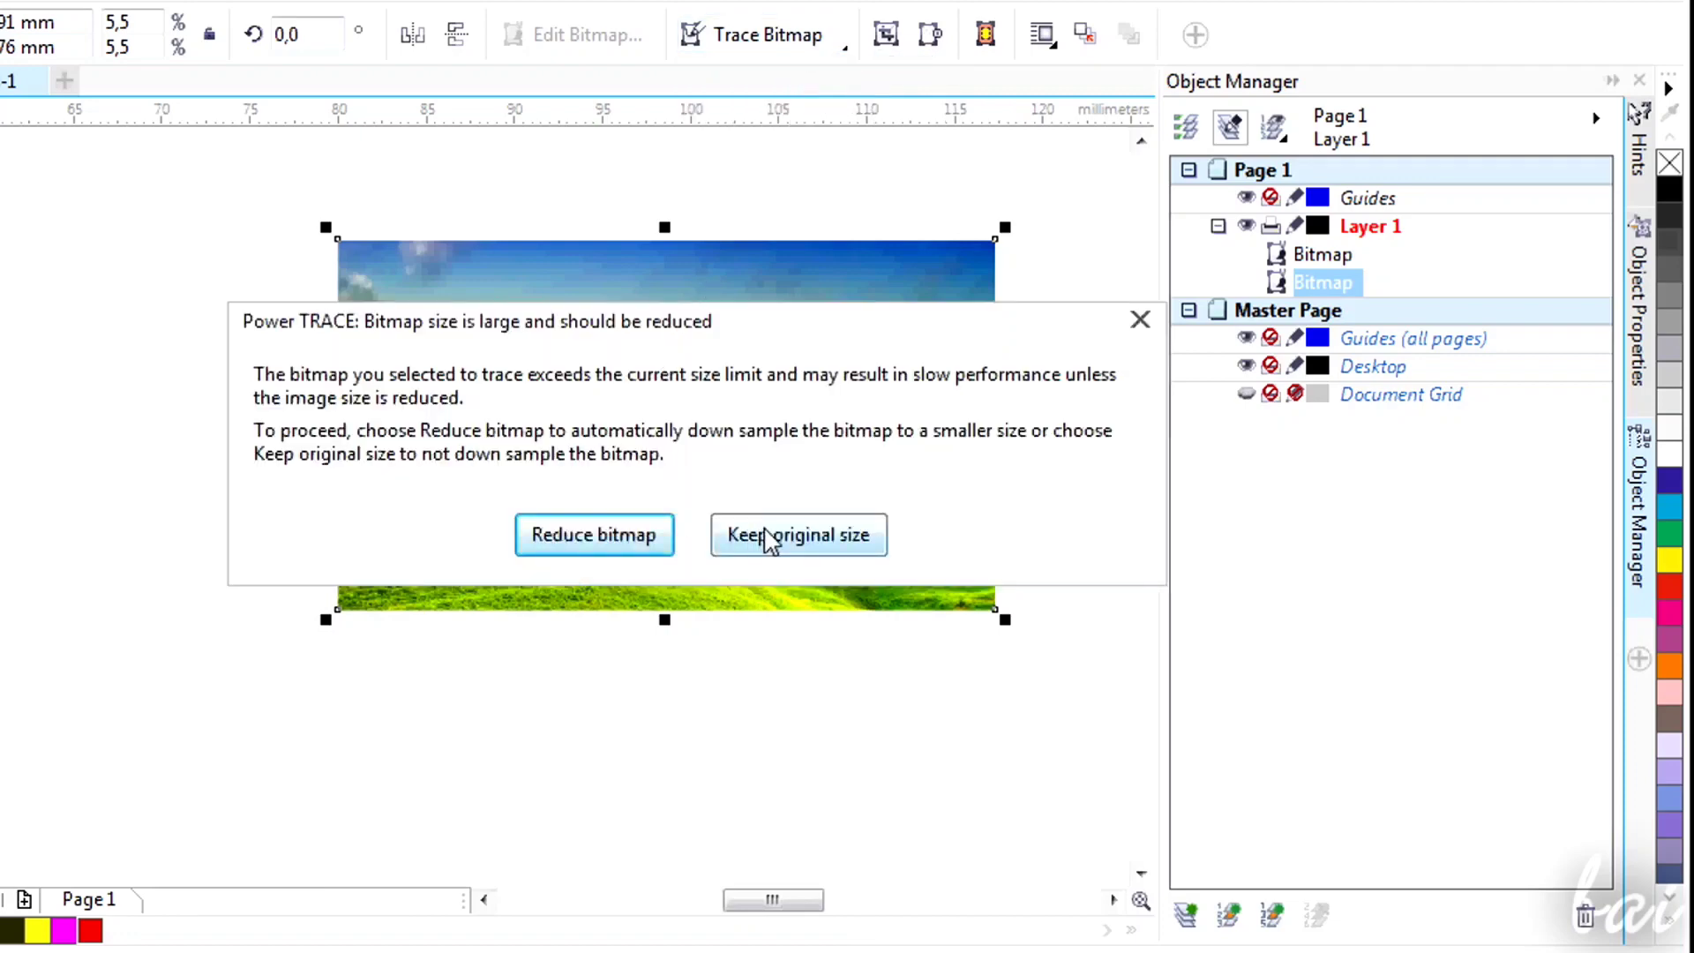
left_click(766, 536)
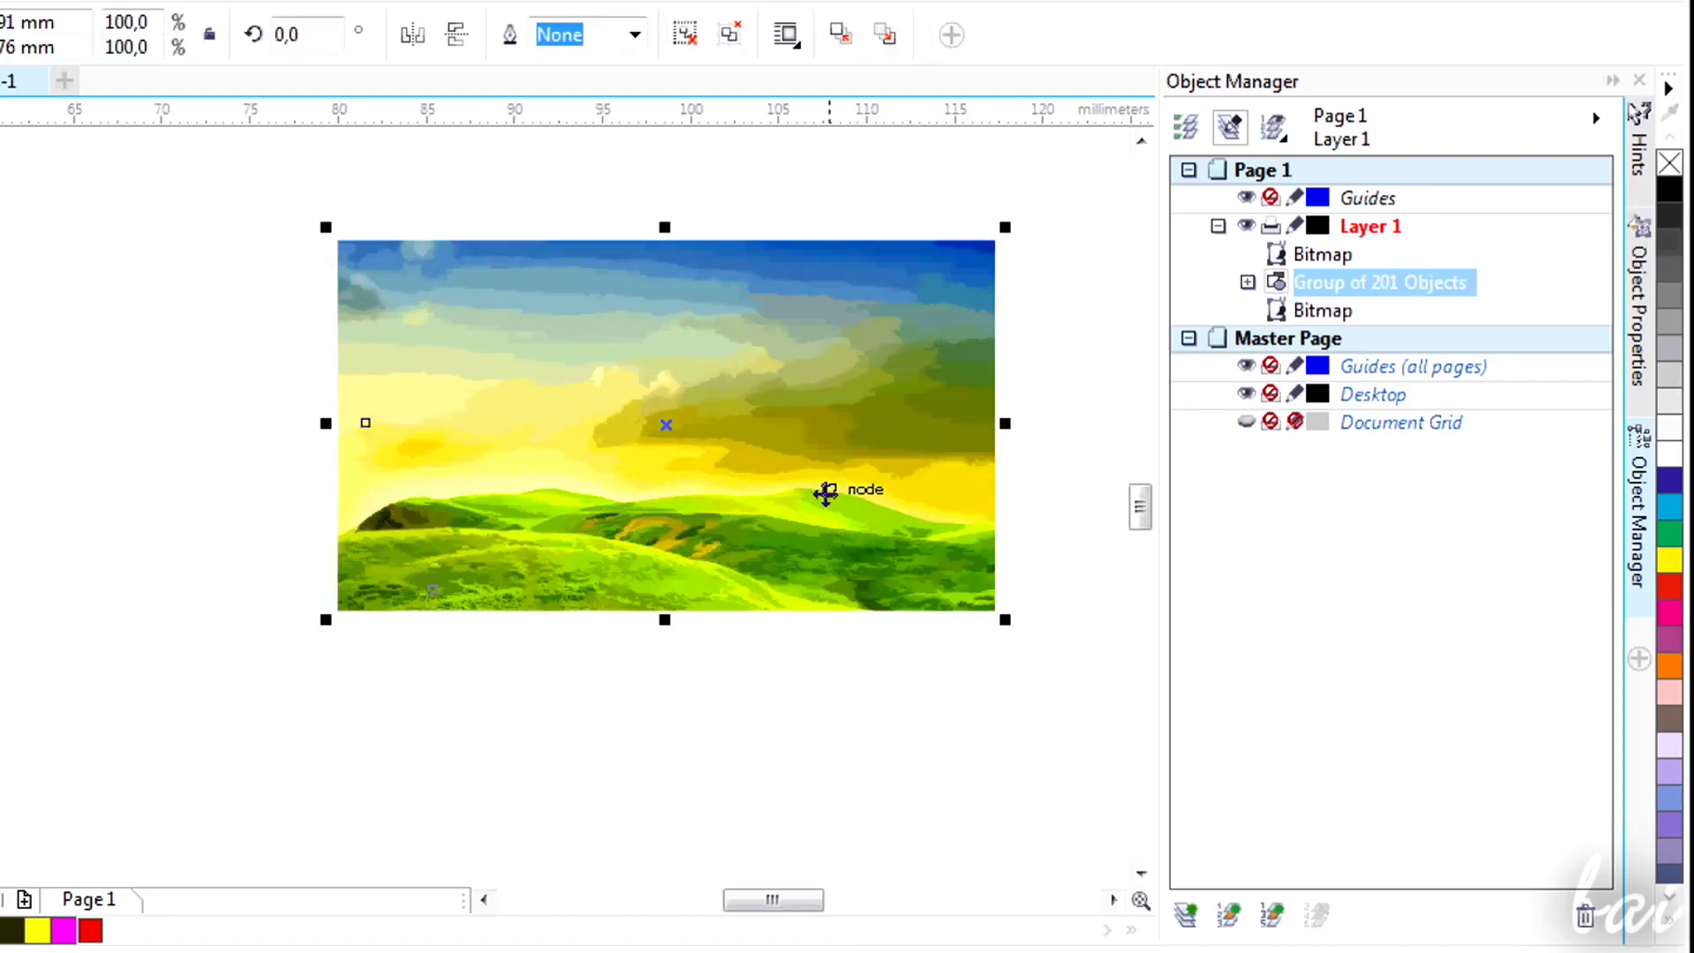
Step: Inspect the traced landscape up close, then expand its group in the object list and select one of its curves
scroll(668, 486, "up", 3)
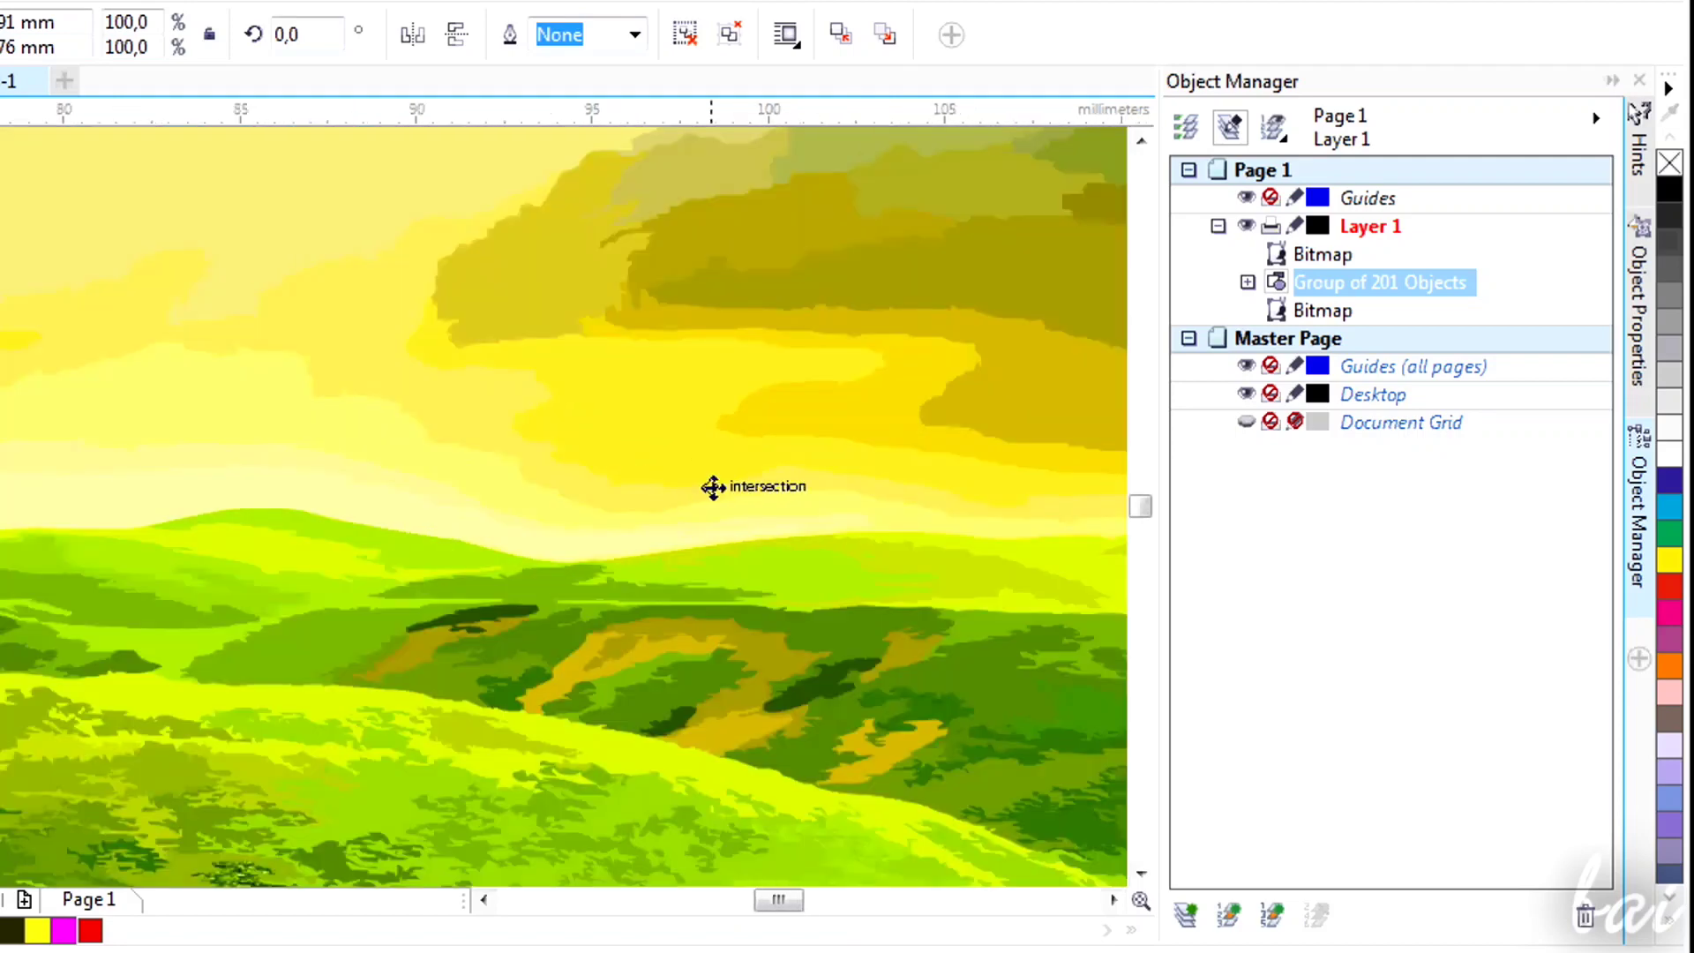
scroll(711, 484, "down", 2)
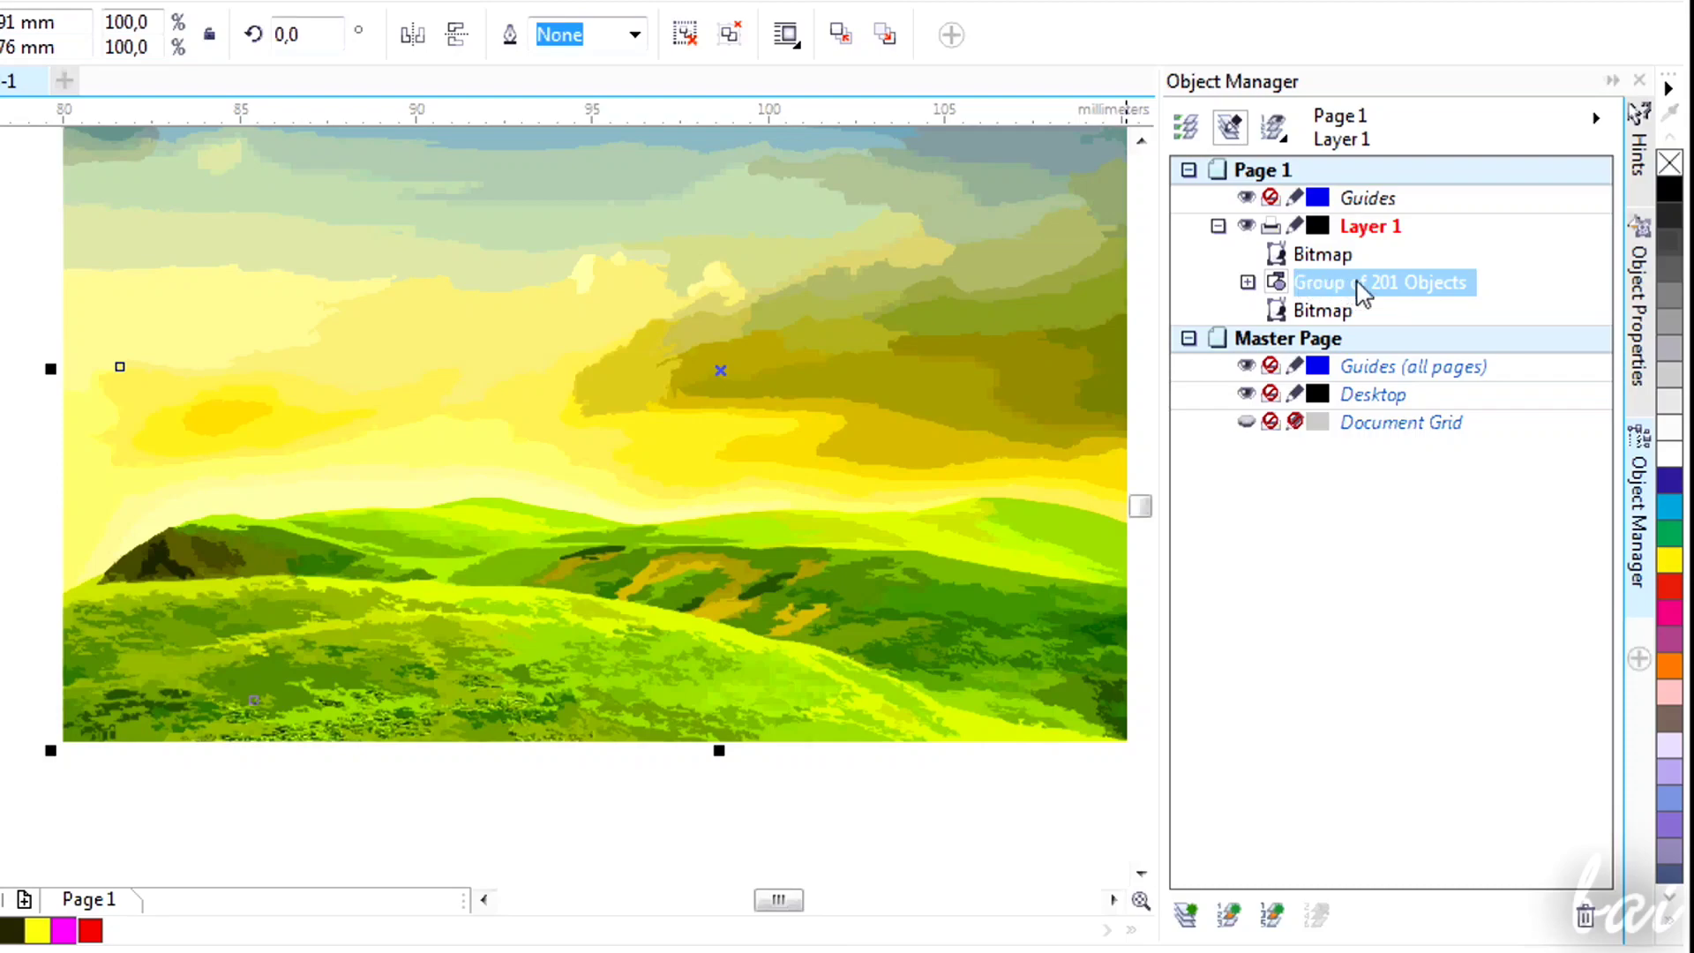
left_click(1248, 282)
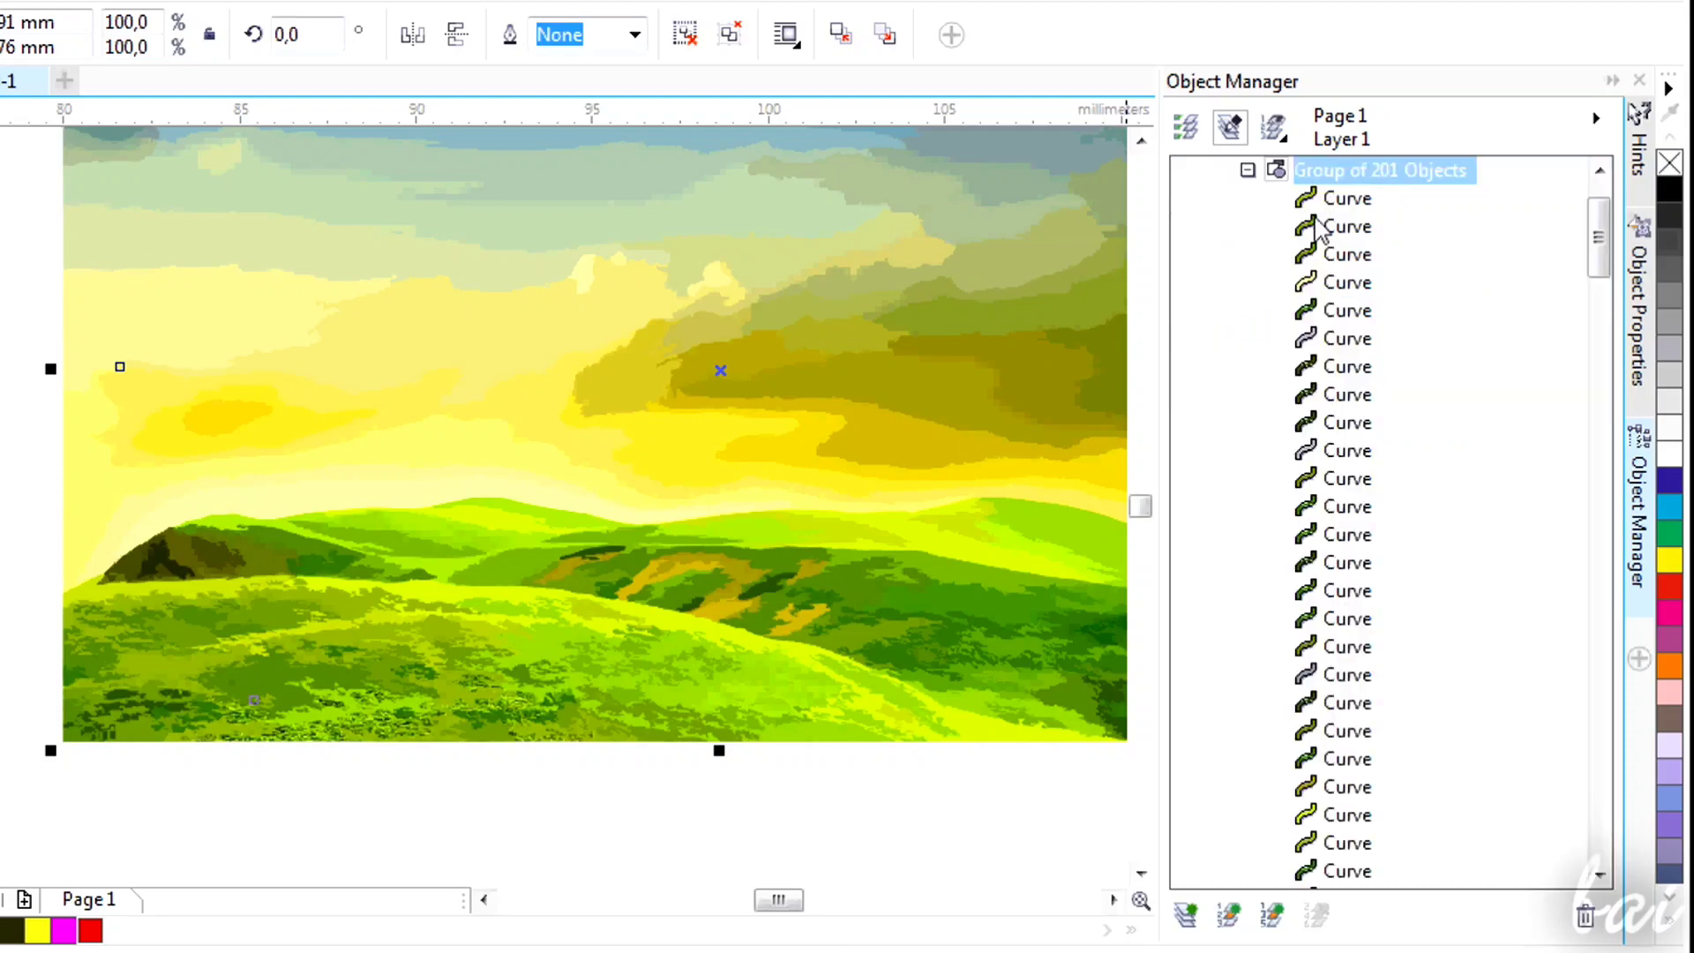
left_click_drag(1602, 236, 1602, 265)
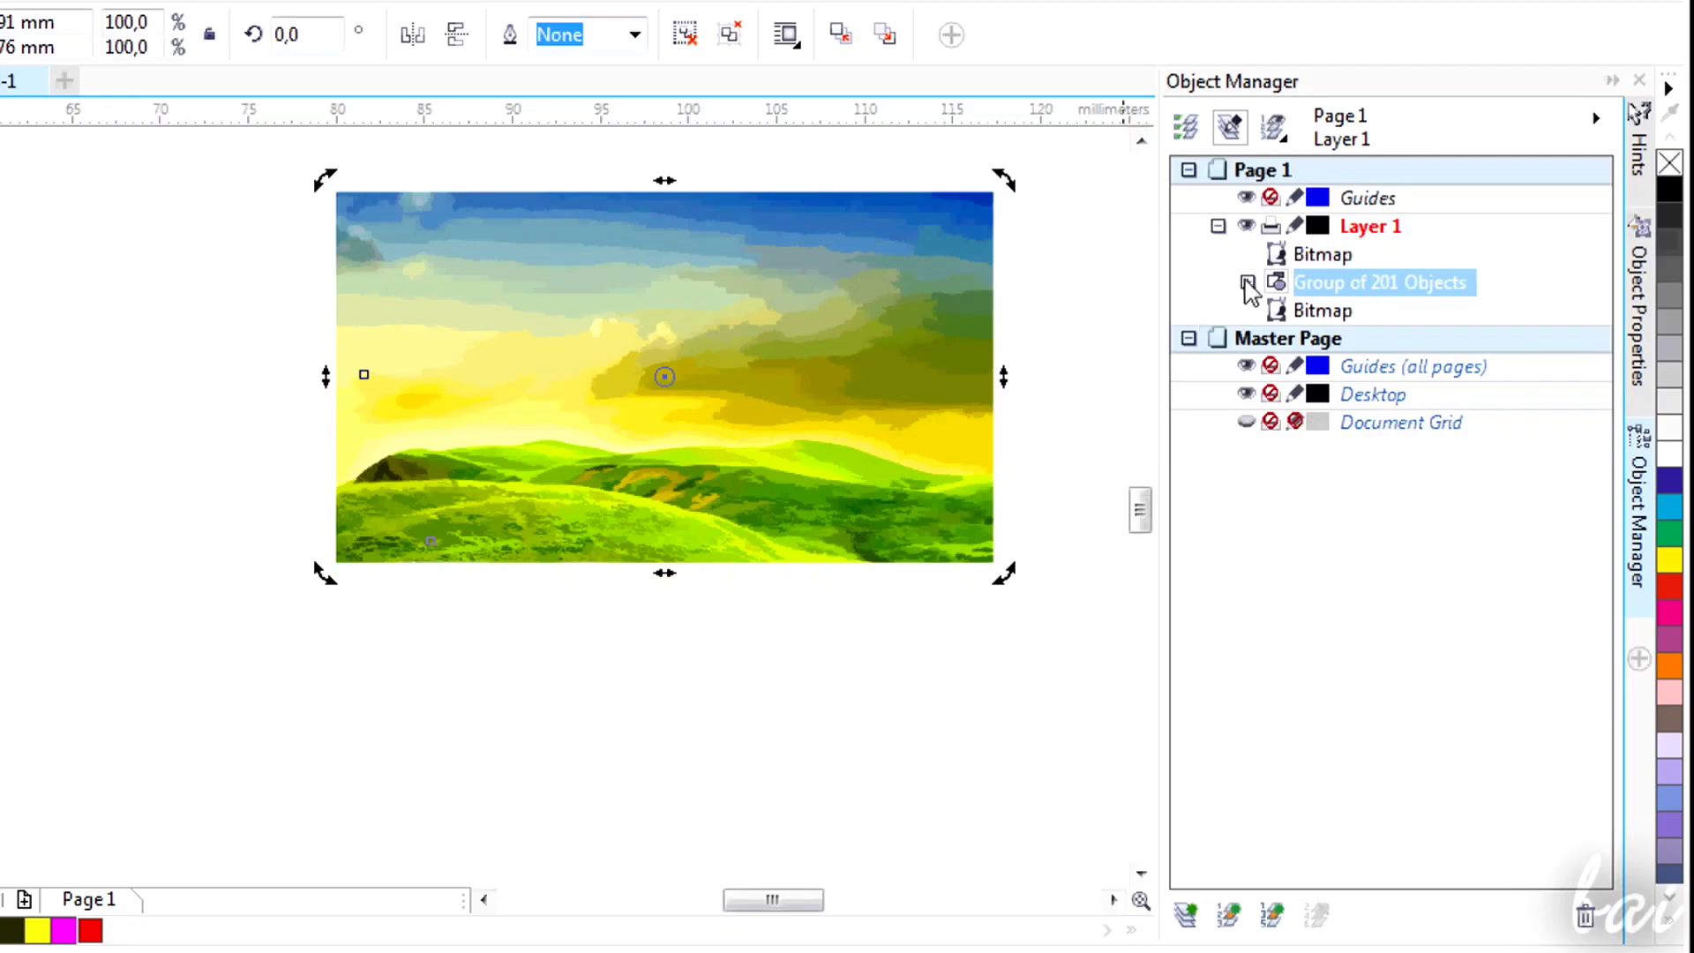
left_click(1247, 282)
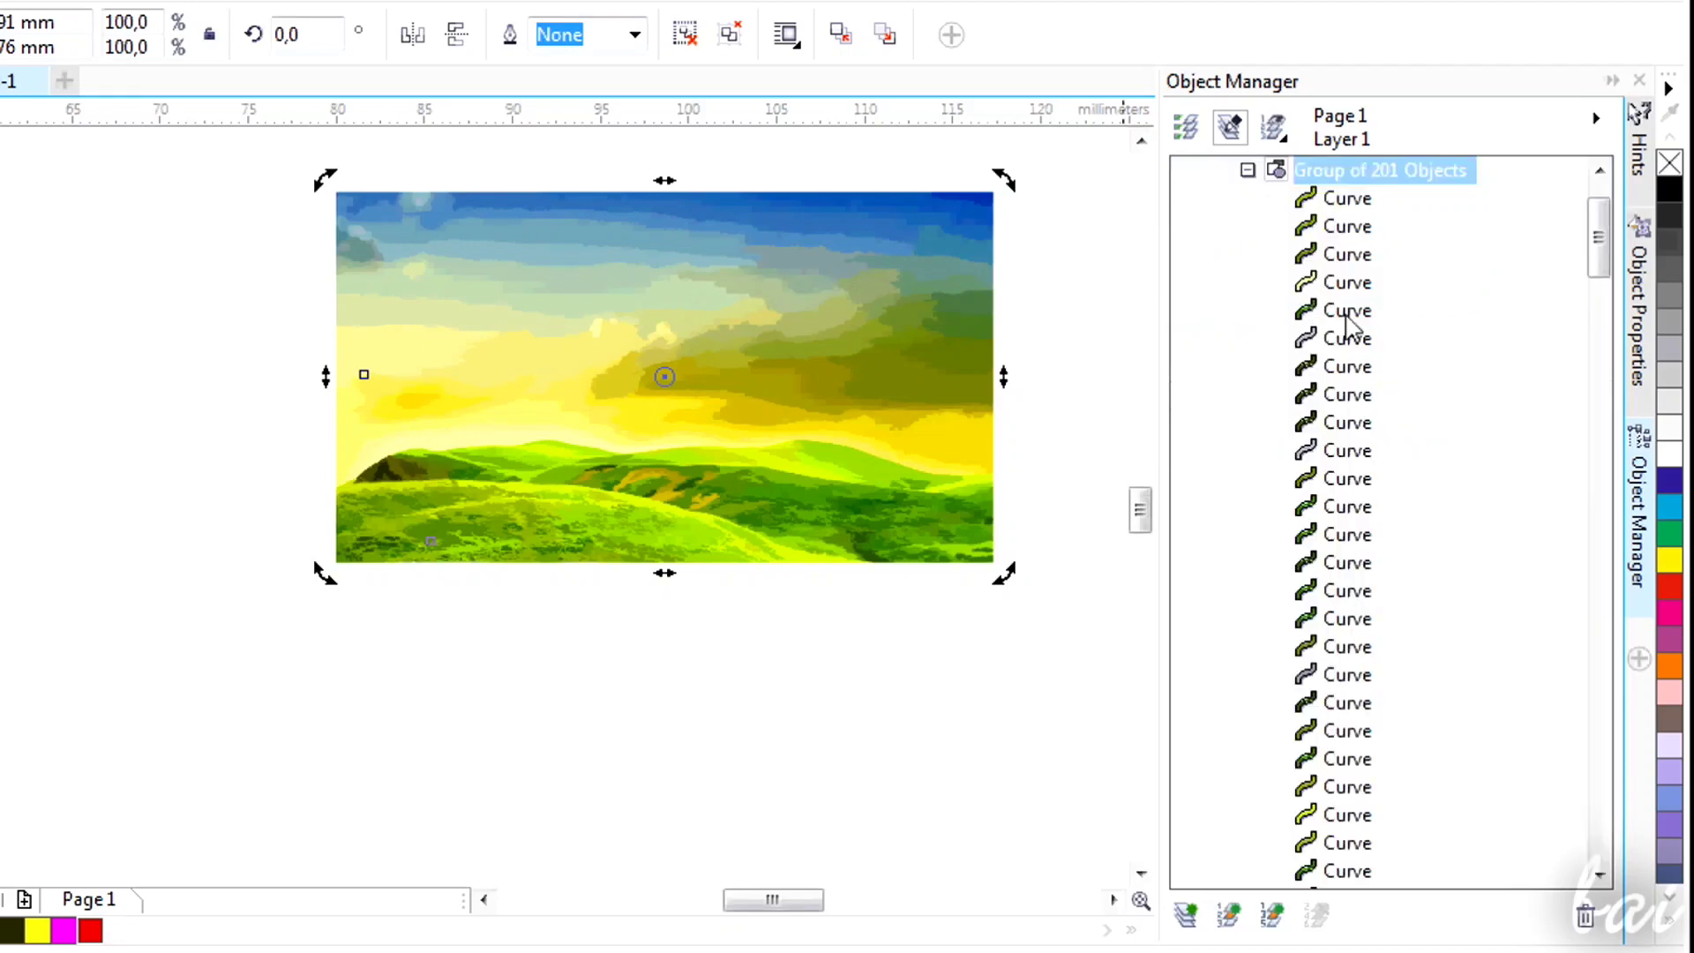
left_click(1346, 313)
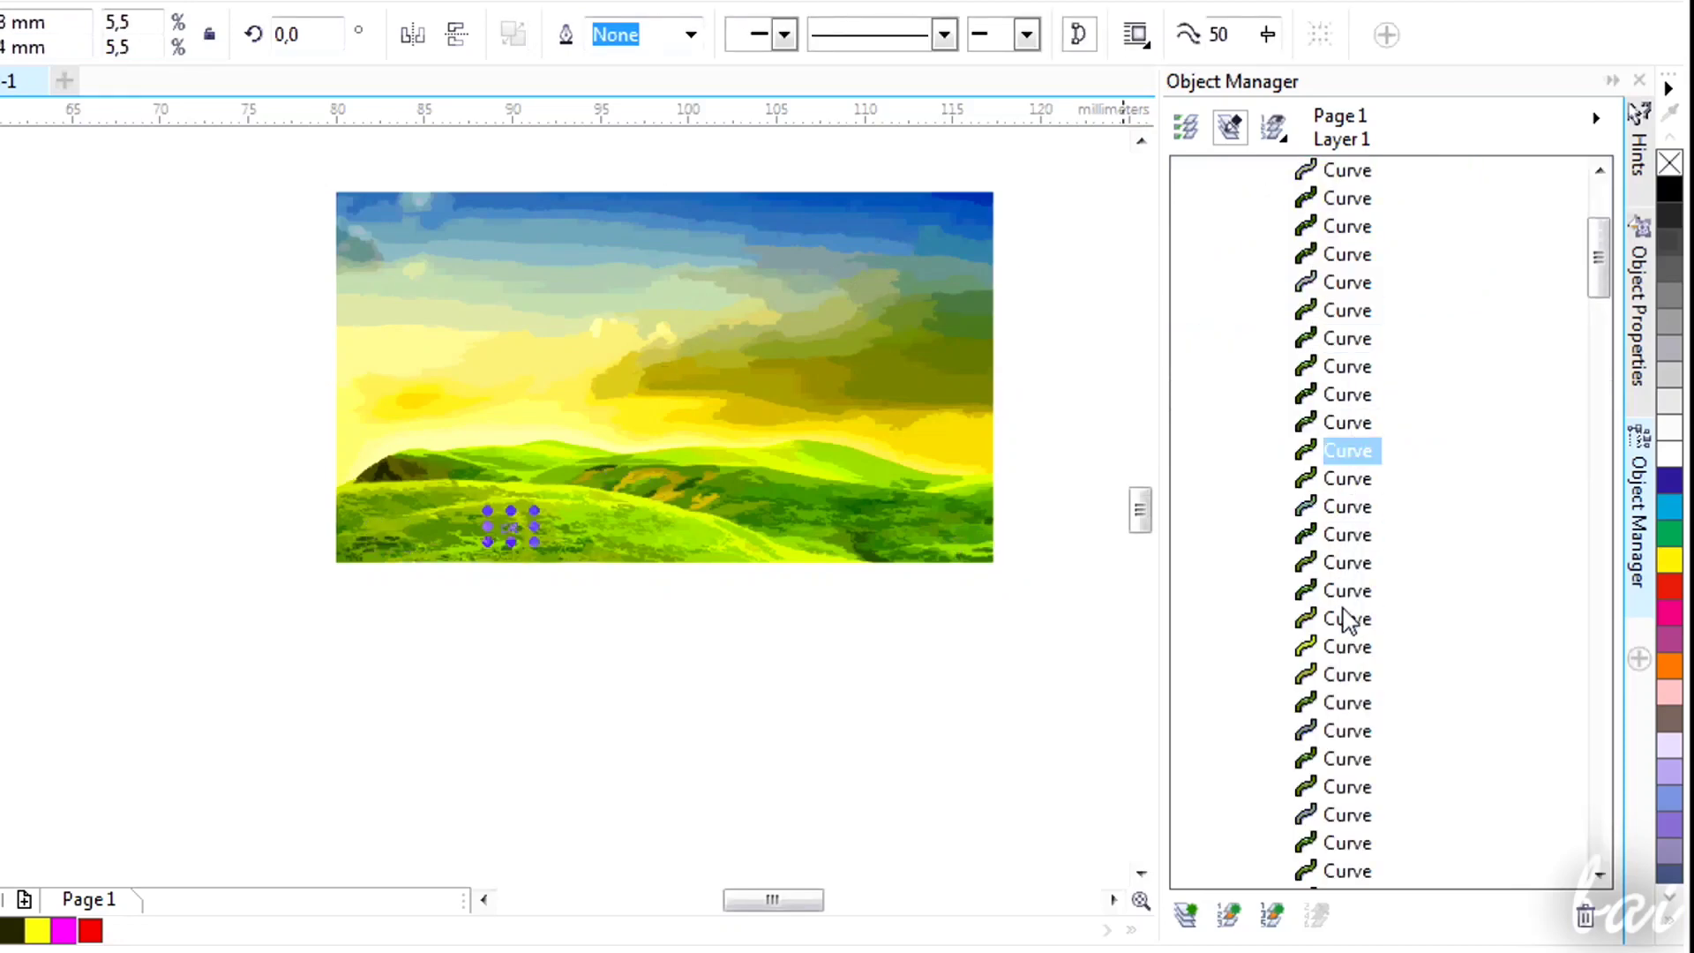
left_click(228, 120)
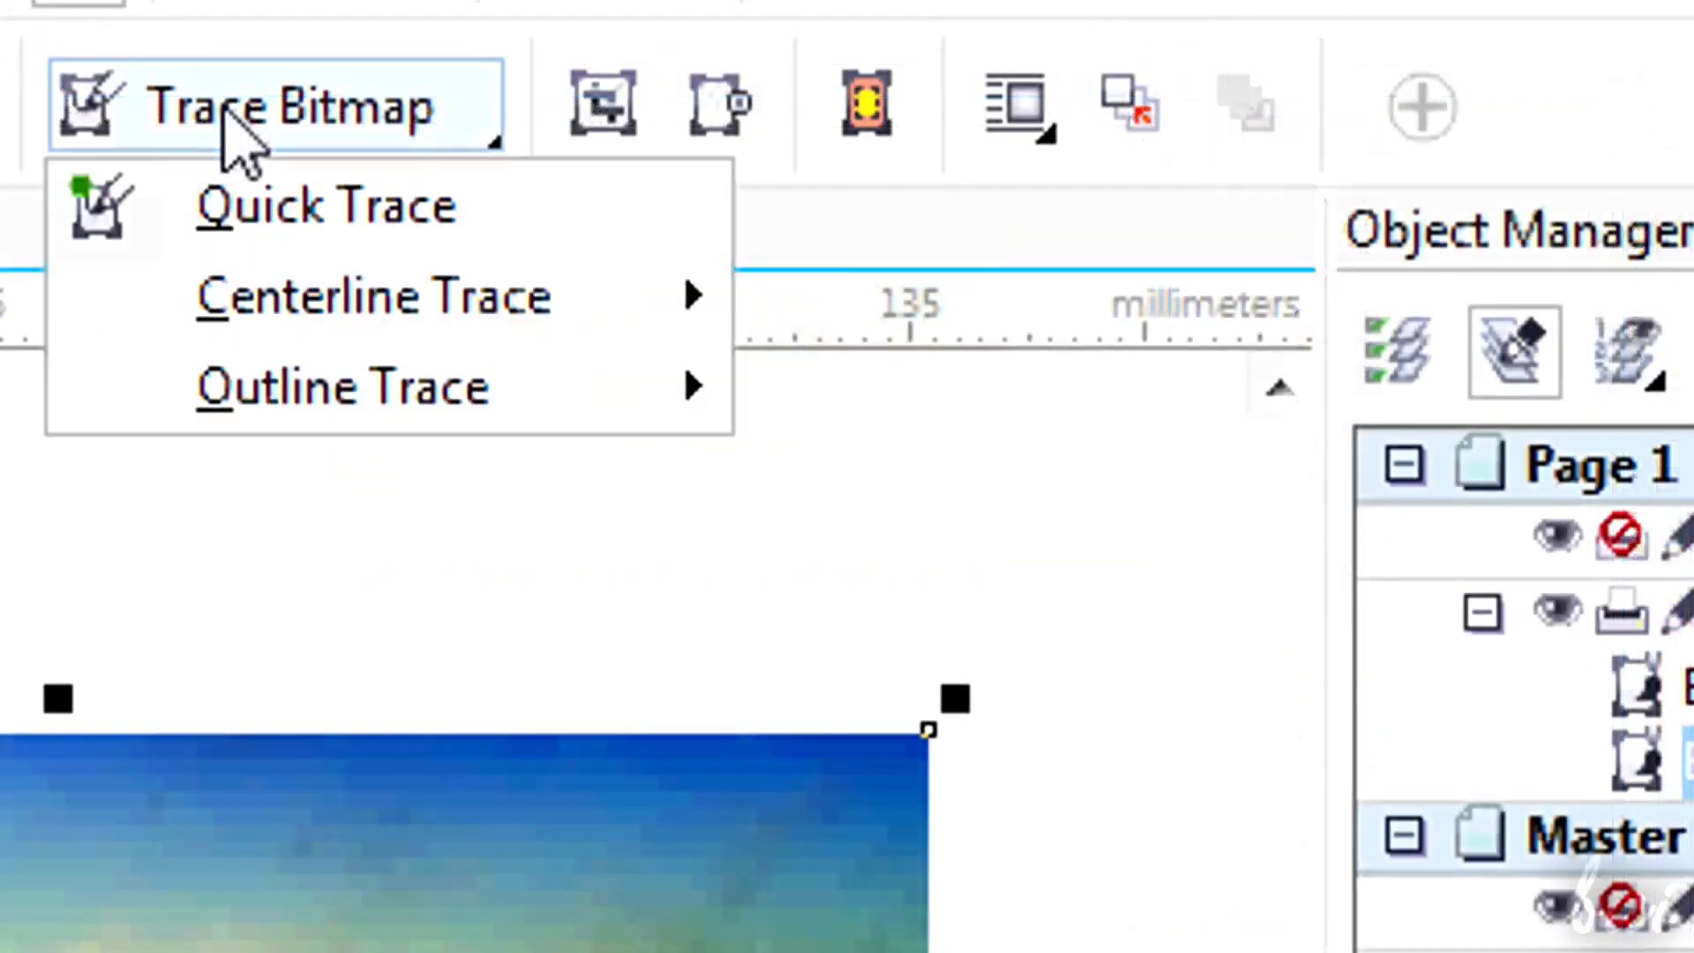
mouse_move(270, 300)
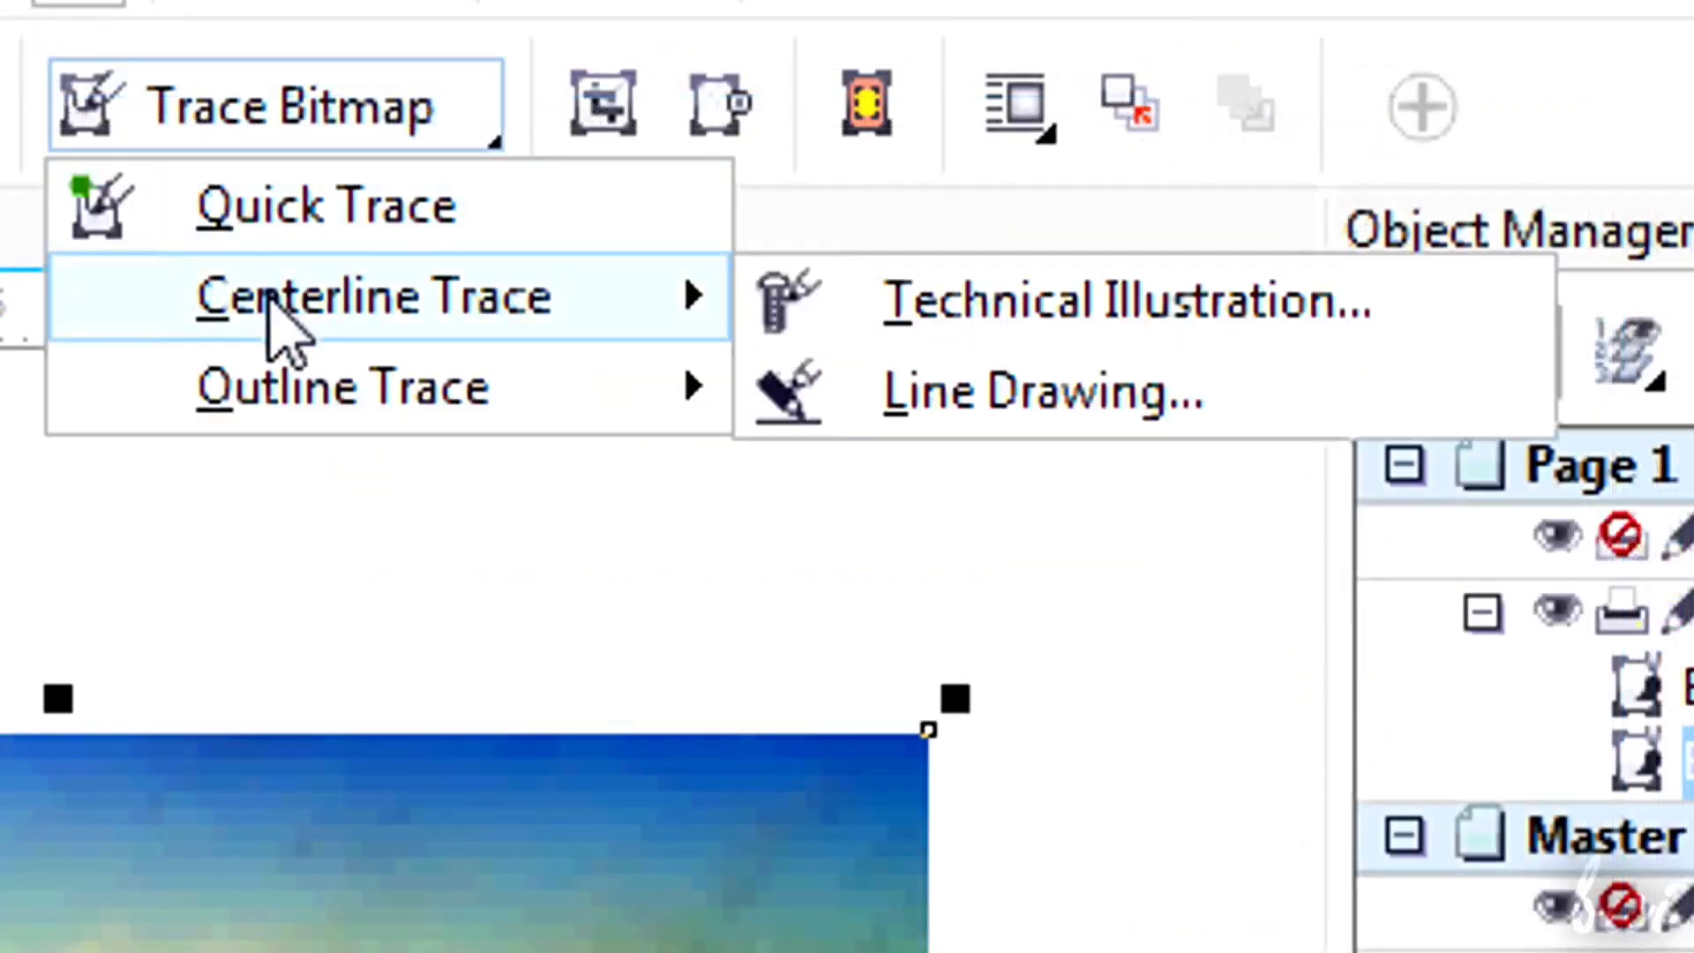
mouse_move(309, 401)
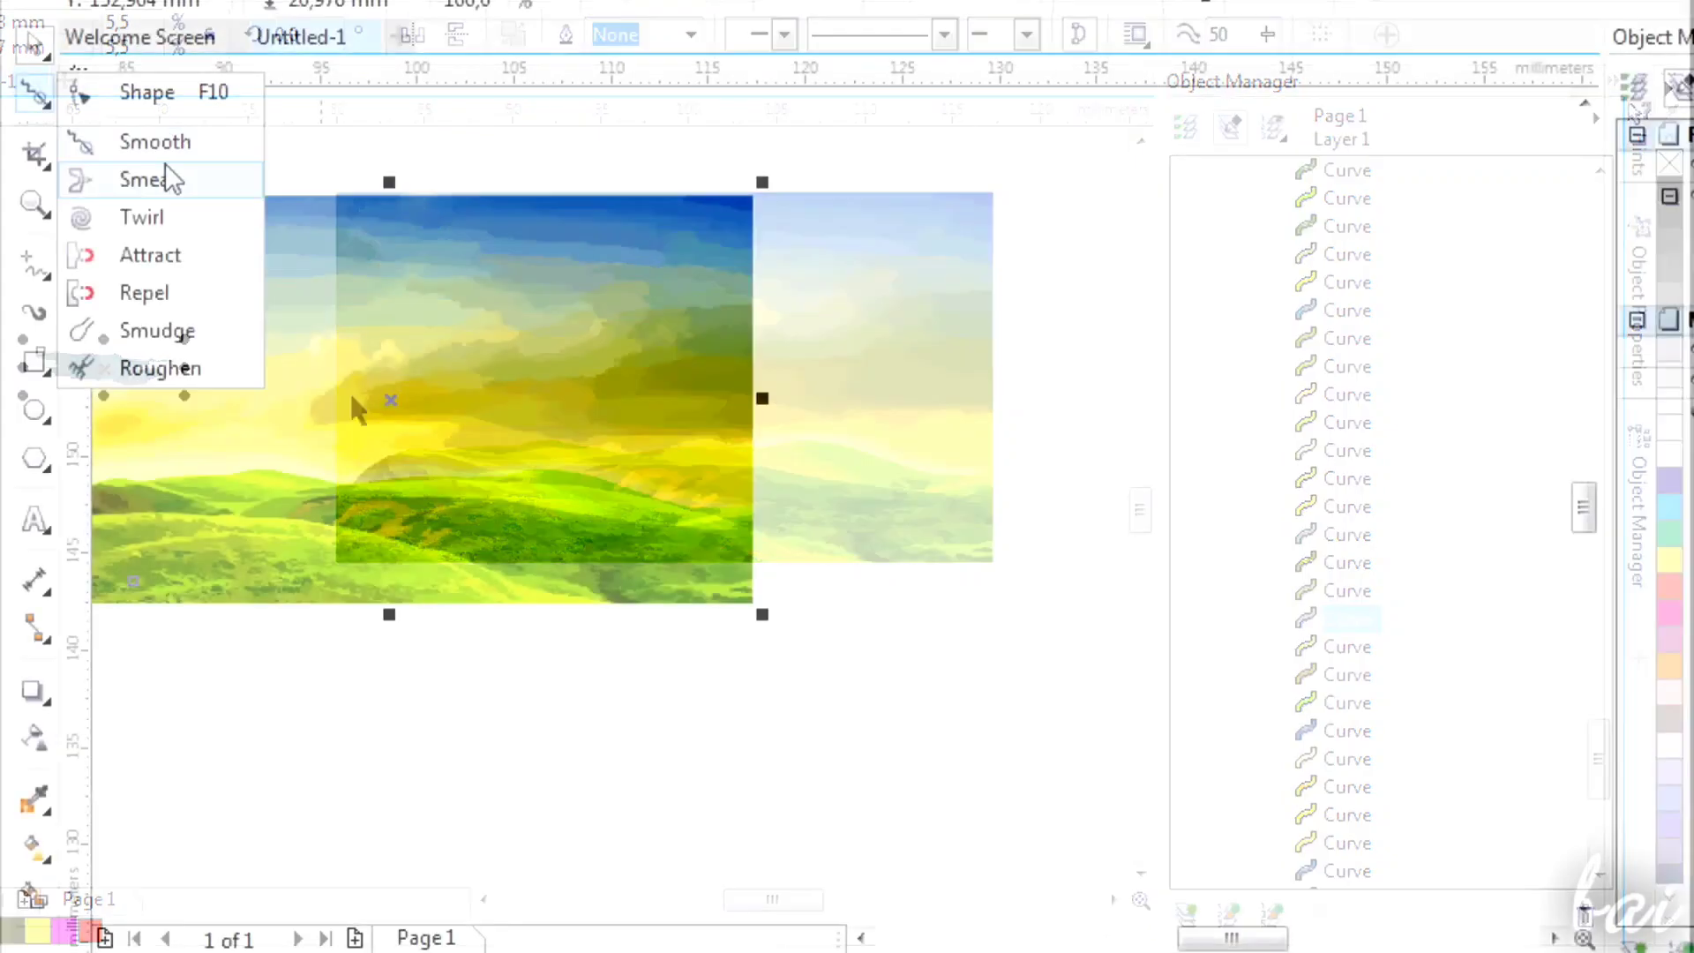
Step: Distort the clouds near the middle of the traced landscape's sky with the Twirl tool
left_click(164, 176)
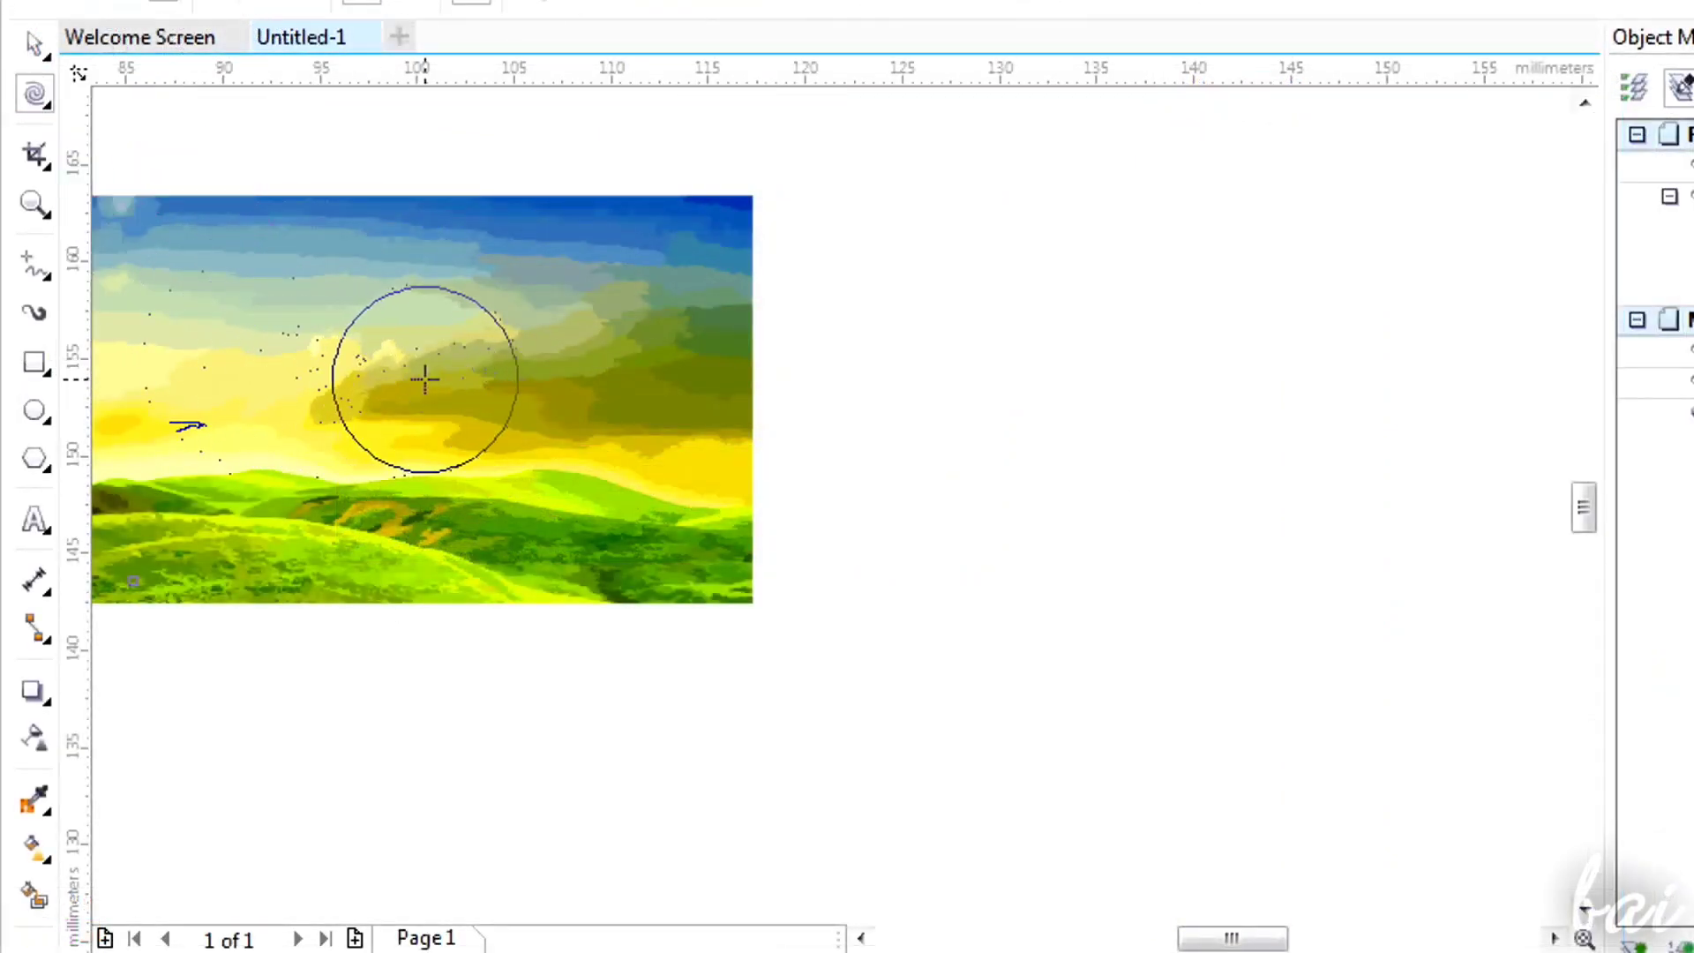
left_click(424, 379)
scroll(224, 684, "up", 1)
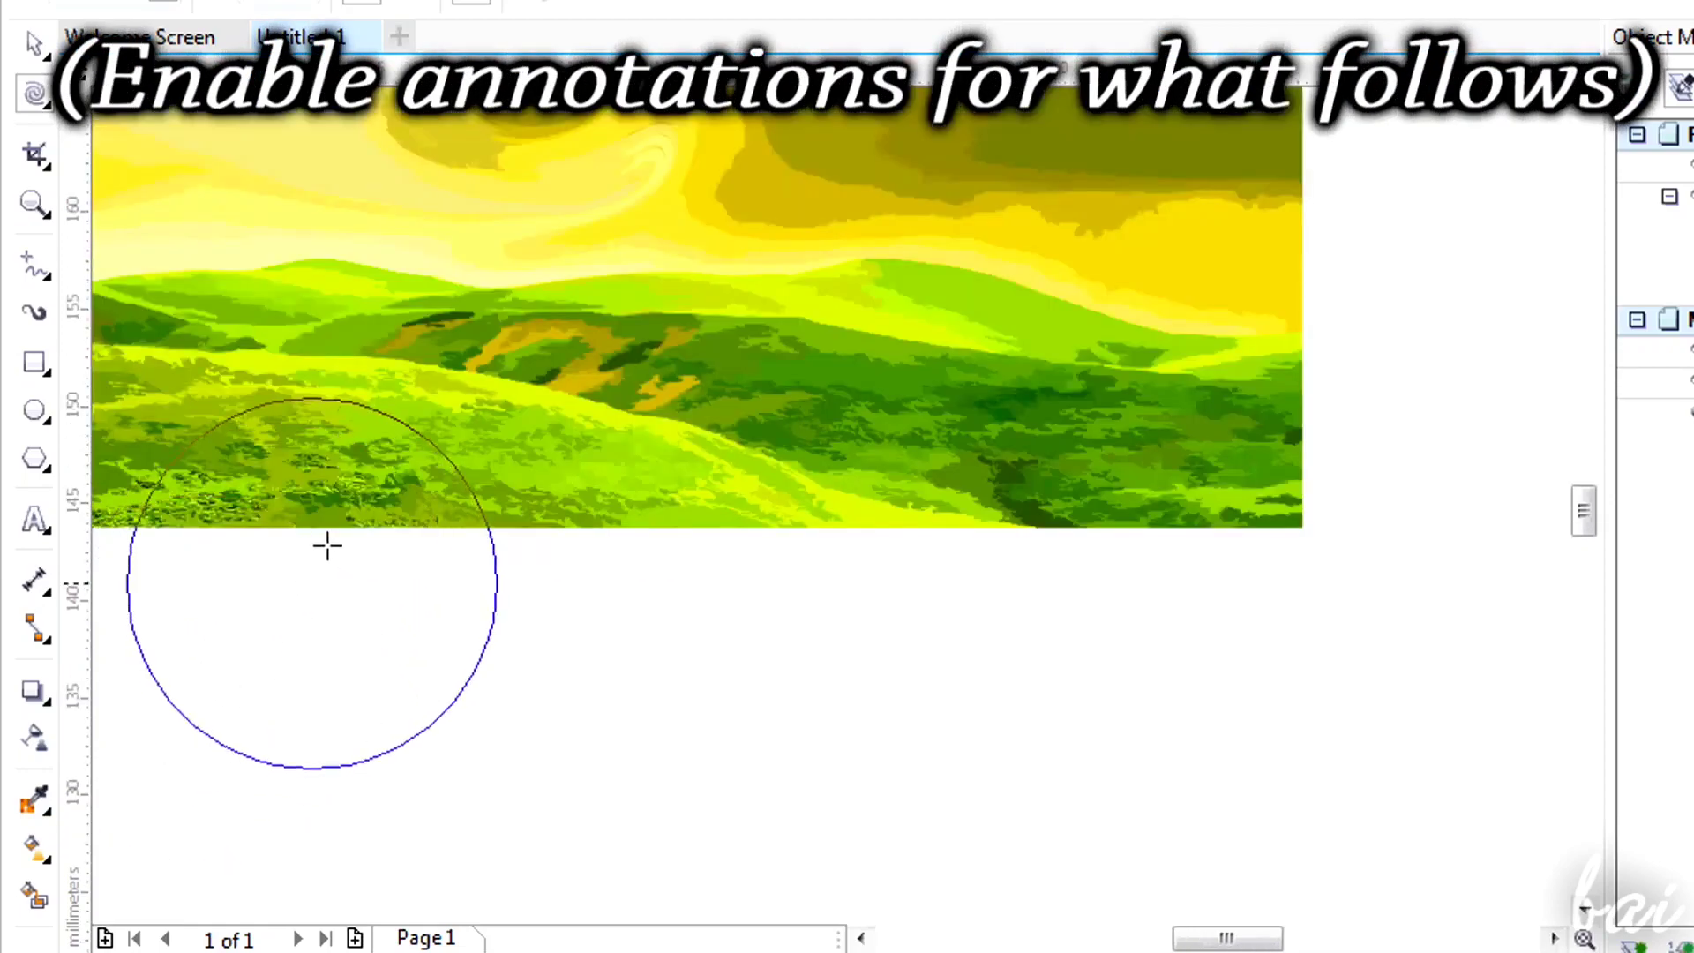
scroll(447, 325, "up", 2)
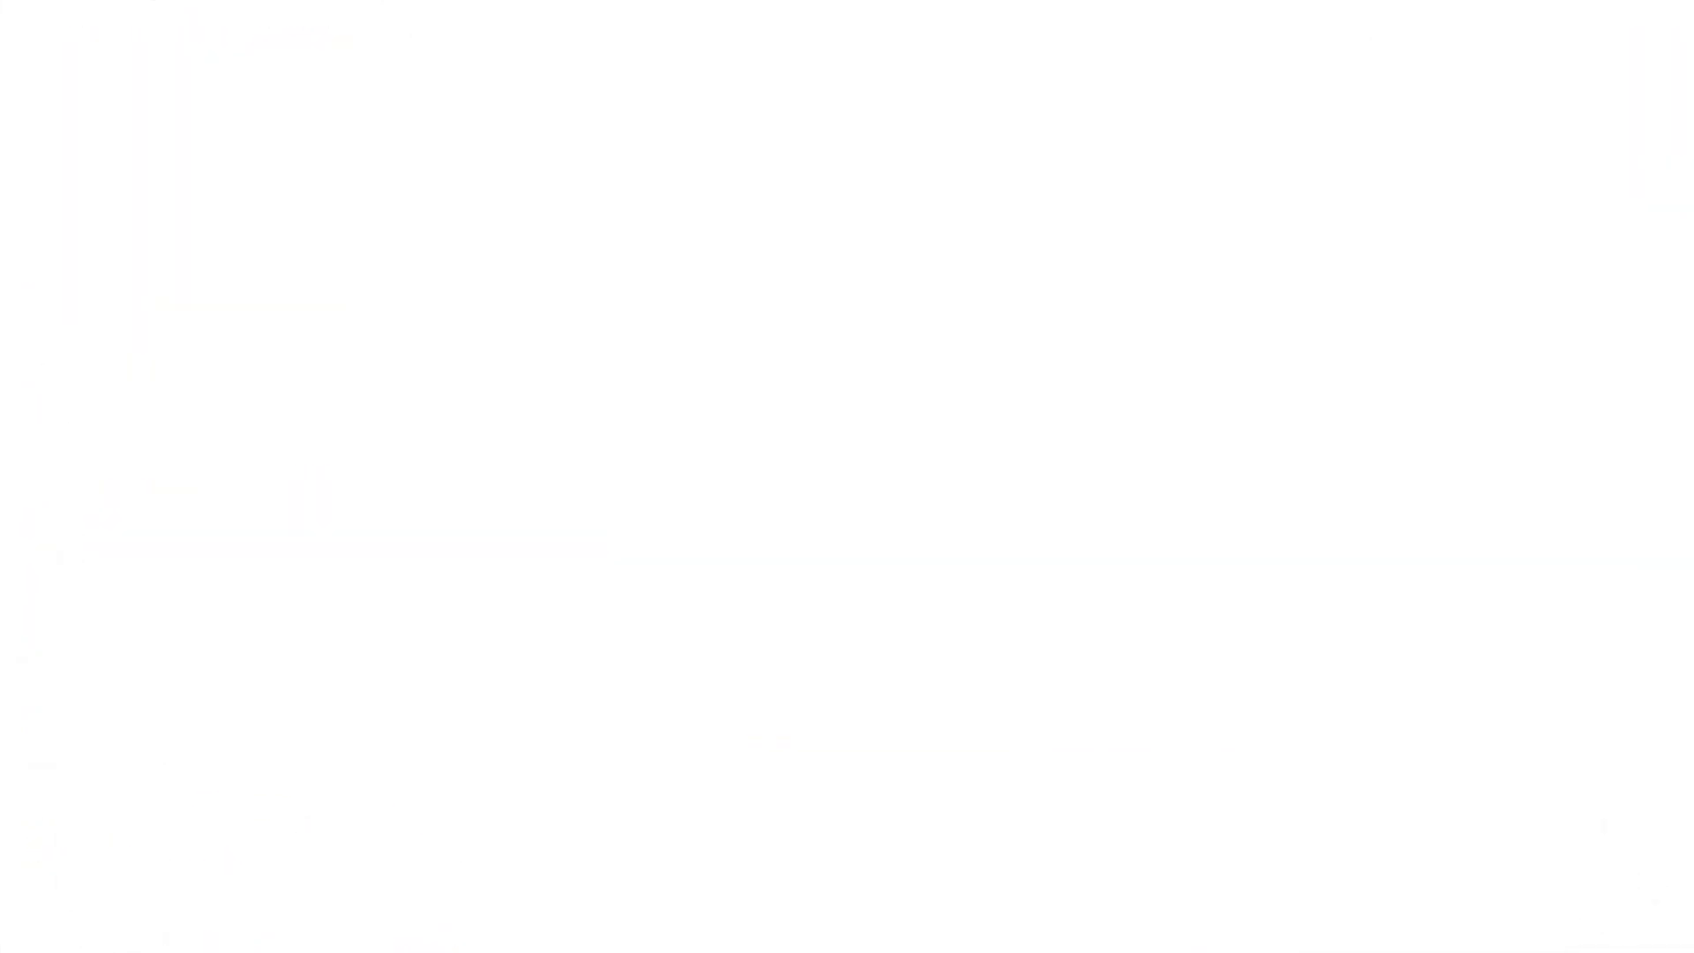